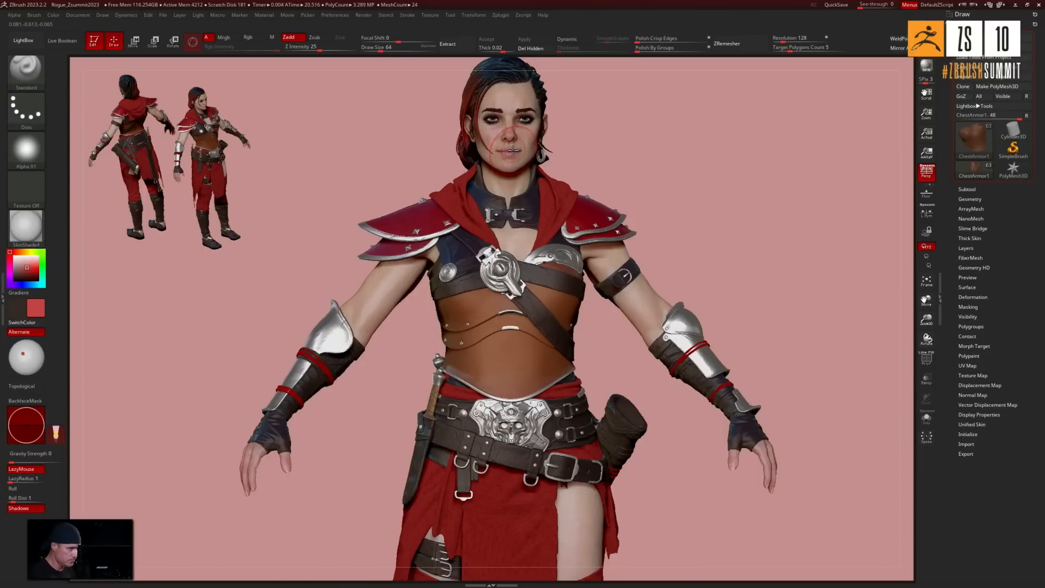
{"action": "mouse_move", "coordinate": [765, 198]}
{"action": "left_mouse_down"}
{"action": "mouse_move", "coordinate": [760, 172]}
{"action": "mouse_move", "coordinate": [769, 187]}
{"action": "left_mouse_up"}
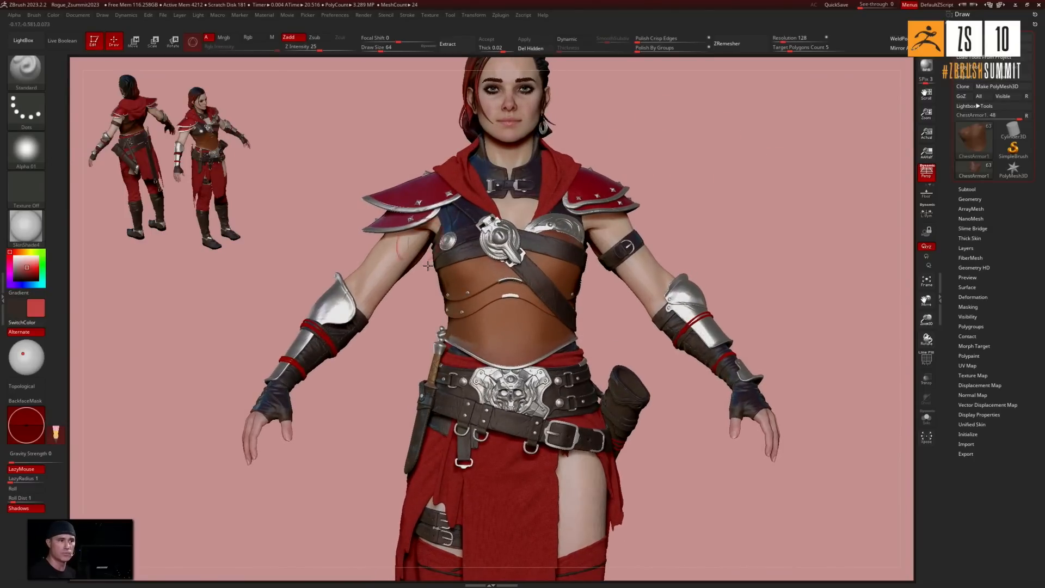
{"action": "left_click_drag", "start_coordinate": [667, 164], "coordinate": [678, 168]}
{"action": "mouse_move", "coordinate": [737, 284]}
{"action": "left_mouse_down"}
{"action": "mouse_move", "coordinate": [745, 259]}
{"action": "mouse_move", "coordinate": [777, 296]}
{"action": "mouse_move", "coordinate": [772, 226]}
{"action": "mouse_move", "coordinate": [782, 239]}
{"action": "mouse_move", "coordinate": [765, 243]}
{"action": "mouse_move", "coordinate": [751, 317]}
{"action": "mouse_move", "coordinate": [768, 260]}
{"action": "mouse_move", "coordinate": [740, 276]}
{"action": "mouse_move", "coordinate": [758, 263]}
{"action": "mouse_move", "coordinate": [765, 231]}
{"action": "mouse_move", "coordinate": [651, 172]}
{"action": "mouse_move", "coordinate": [626, 175]}
{"action": "left_mouse_up"}
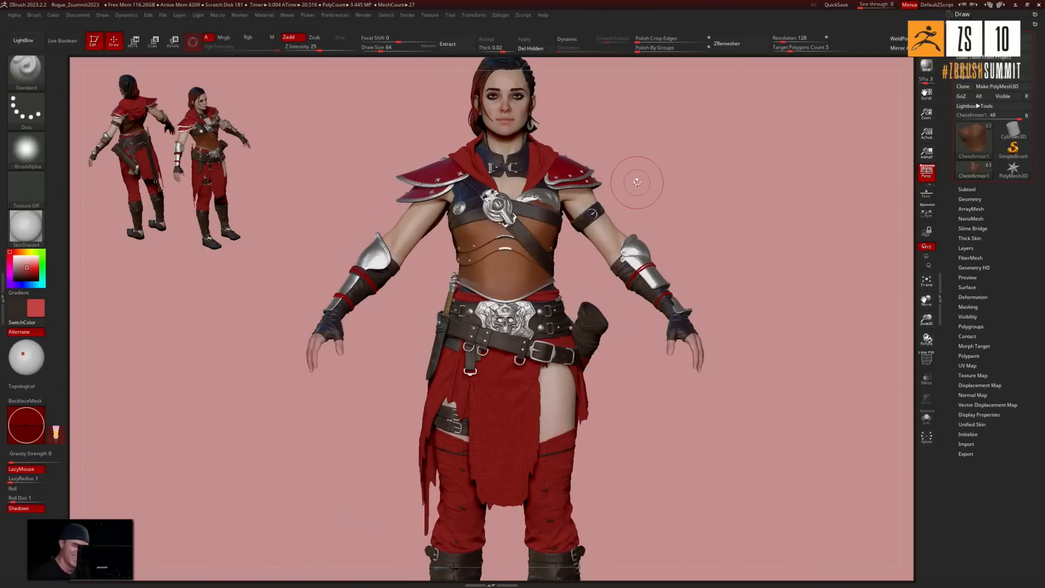
{"action": "left_click_drag", "start_coordinate": [635, 180], "coordinate": [664, 198], "text": "alt"}
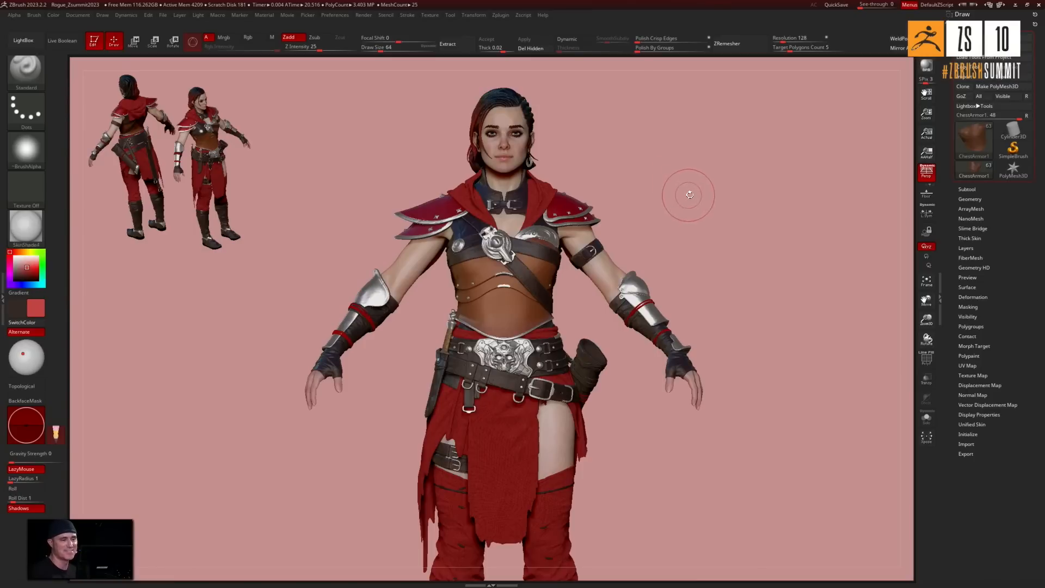
{"action": "mouse_move", "coordinate": [695, 203]}
{"action": "left_mouse_down", "text": "alt"}
{"action": "mouse_move", "coordinate": [677, 223]}
{"action": "mouse_move", "coordinate": [762, 233]}
{"action": "mouse_move", "coordinate": [752, 220]}
{"action": "left_mouse_up", "text": "alt"}
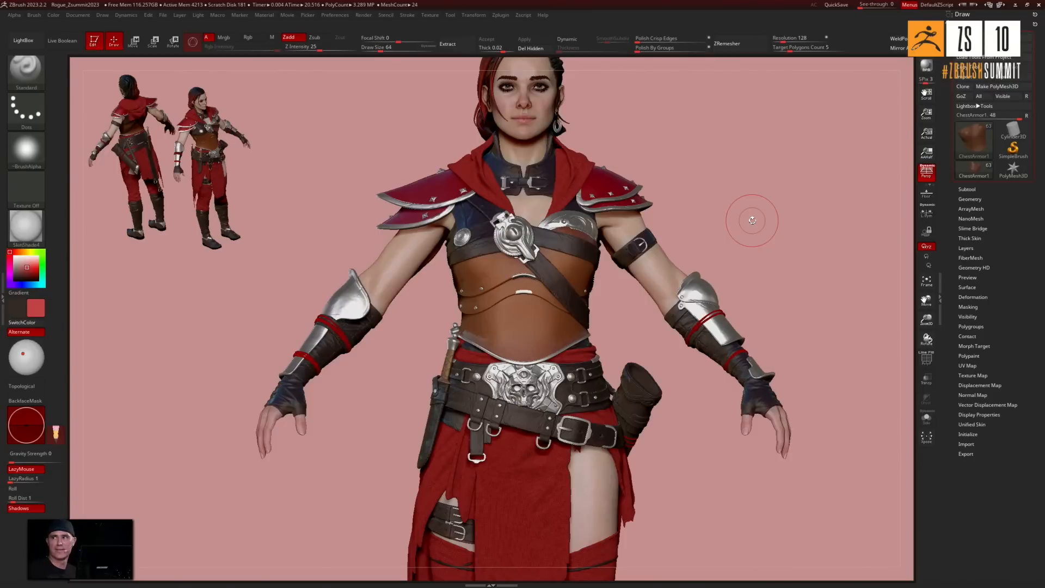
{"action": "mouse_move", "coordinate": [724, 196]}
{"action": "left_mouse_down"}
{"action": "mouse_move", "coordinate": [761, 175]}
{"action": "mouse_move", "coordinate": [770, 203]}
{"action": "mouse_move", "coordinate": [777, 198]}
{"action": "mouse_move", "coordinate": [751, 205]}
{"action": "mouse_move", "coordinate": [751, 196]}
{"action": "mouse_move", "coordinate": [742, 231]}
{"action": "mouse_move", "coordinate": [730, 215]}
{"action": "mouse_move", "coordinate": [735, 182]}
{"action": "mouse_move", "coordinate": [821, 198]}
{"action": "left_mouse_up"}
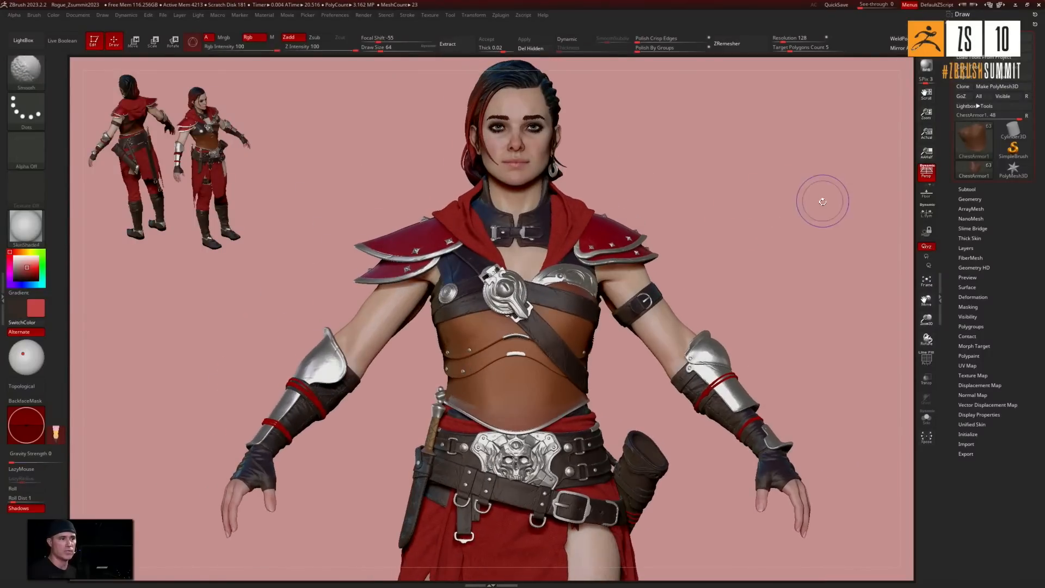
Switch the subtools to visibility set V2, select the body subtool, and hide the clothing and armor folders, including GLV and LEG
{"action": "left_click", "coordinate": [967, 190]}
{"action": "scroll", "coordinate": [946, 139], "scroll_direction": "up", "scroll_amount": 5}
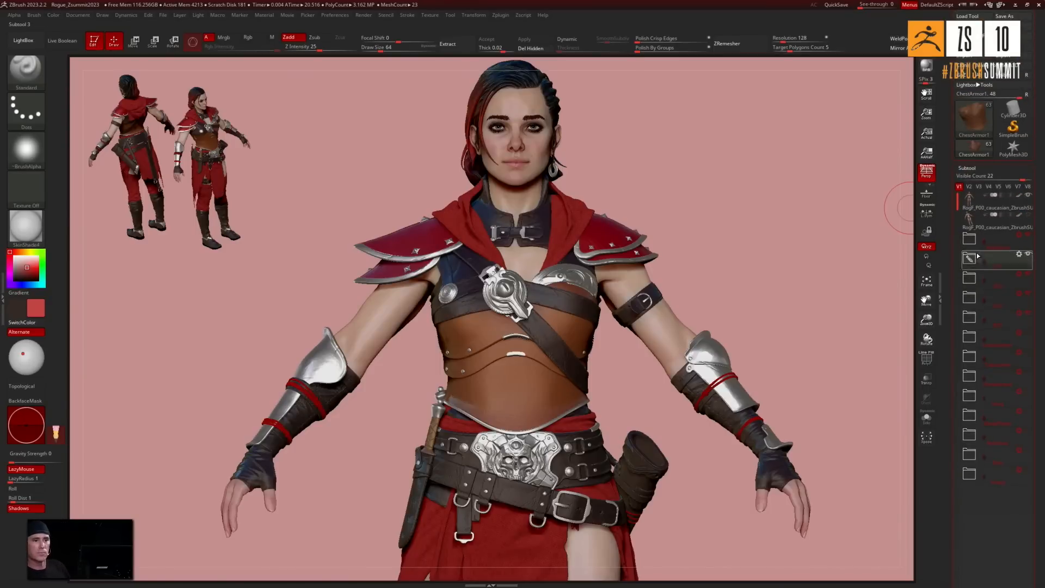
{"action": "left_click", "coordinate": [978, 188]}
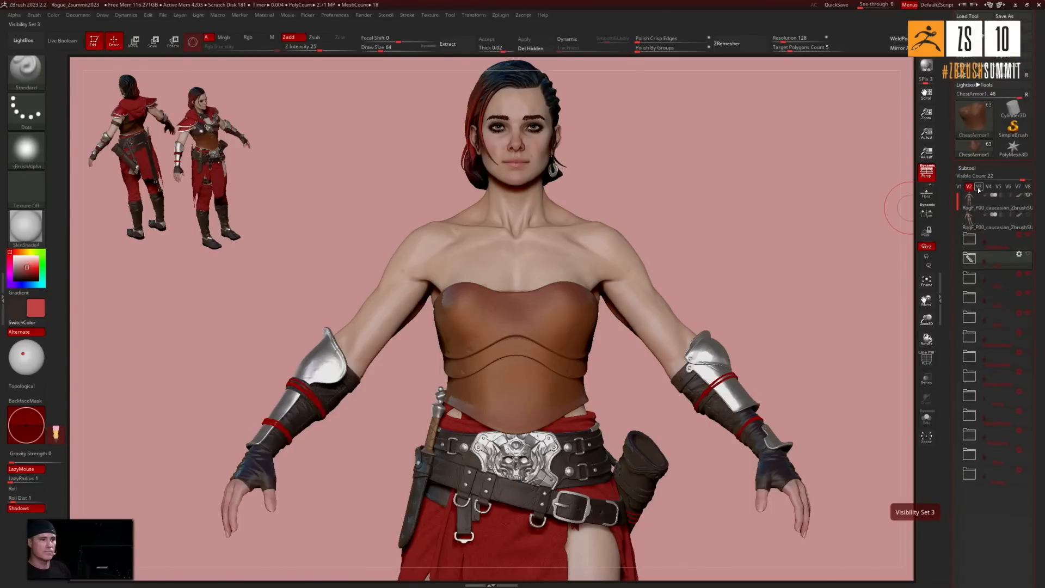
{"action": "mouse_move", "coordinate": [999, 208]}
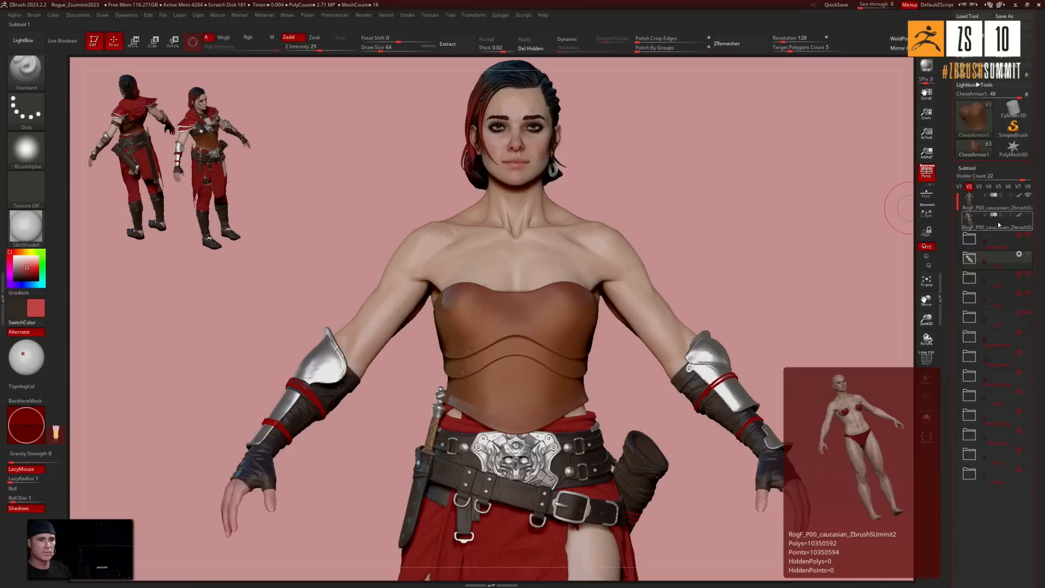
{"action": "left_click", "coordinate": [1000, 207]}
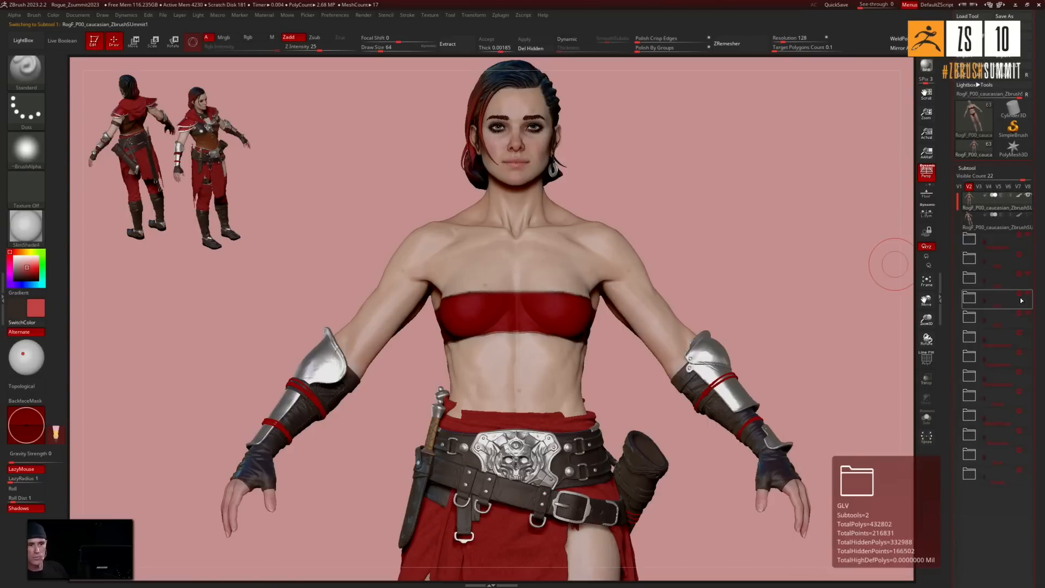
{"action": "left_click", "coordinate": [1029, 295]}
{"action": "left_click", "coordinate": [1028, 278]}
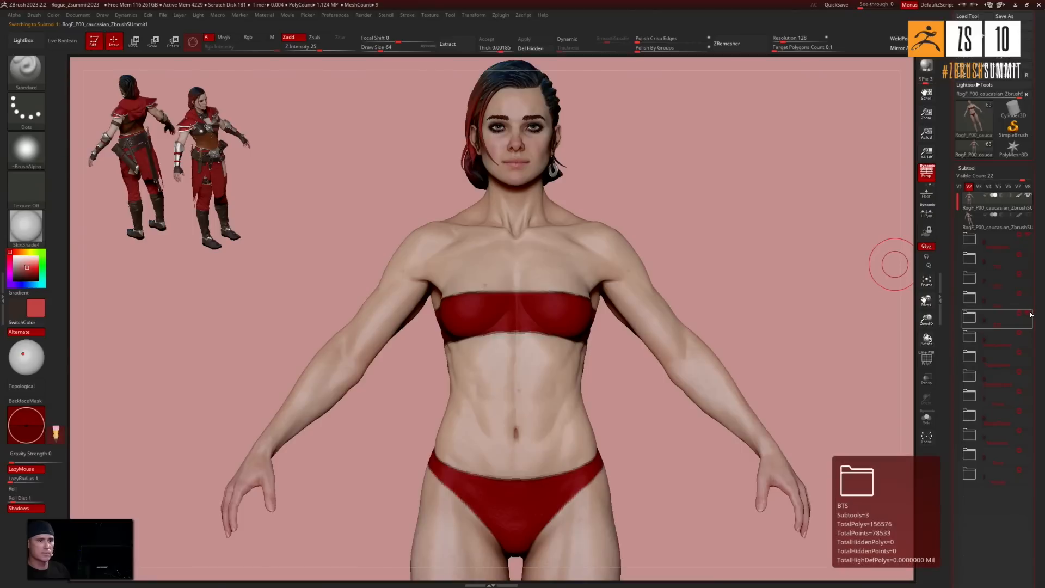
Display the body's polyframe, examine its polygroups from several angles, and turn the polyframe off again
{"action": "right_click_drag", "start_coordinate": [843, 278], "coordinate": [740, 210], "text": "ctrl"}
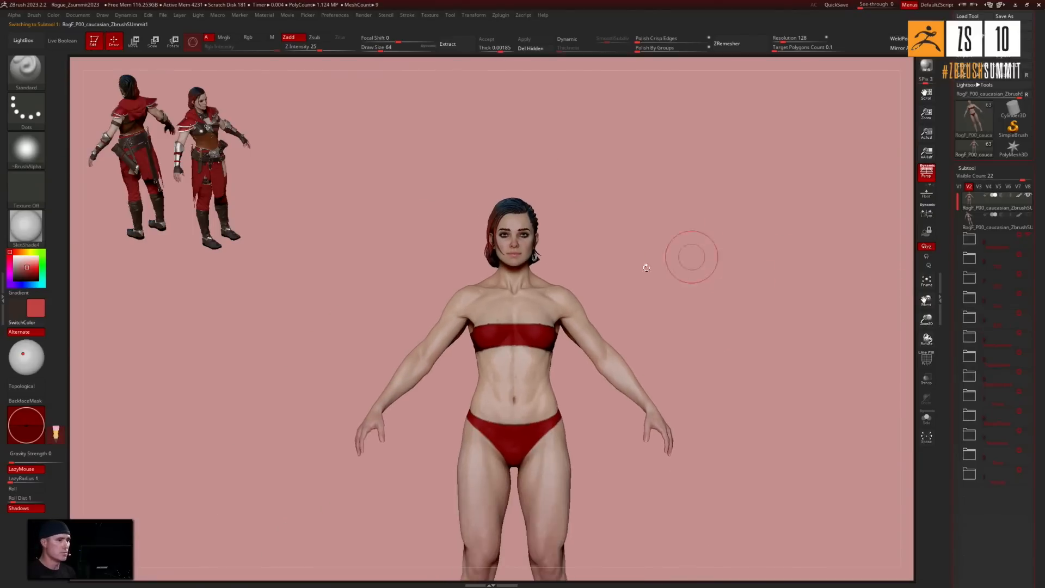
{"action": "key", "text": "shift"}
{"action": "key", "text": "shift+f"}
{"action": "key", "text": "f"}
{"action": "right_click_drag", "start_coordinate": [742, 255], "coordinate": [731, 228], "text": "ctrl"}
{"action": "mouse_move", "coordinate": [732, 228]}
{"action": "left_mouse_down"}
{"action": "mouse_move", "coordinate": [758, 231]}
{"action": "mouse_move", "coordinate": [730, 233]}
{"action": "left_mouse_up"}
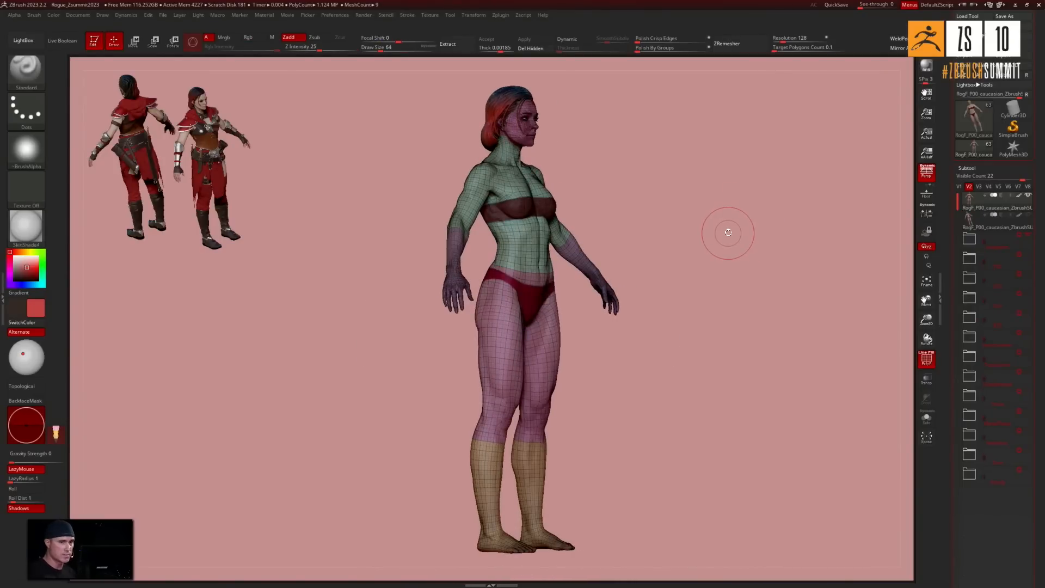
{"action": "left_click_drag", "start_coordinate": [717, 229], "coordinate": [653, 283]}
{"action": "left_click_drag", "start_coordinate": [651, 400], "coordinate": [586, 371]}
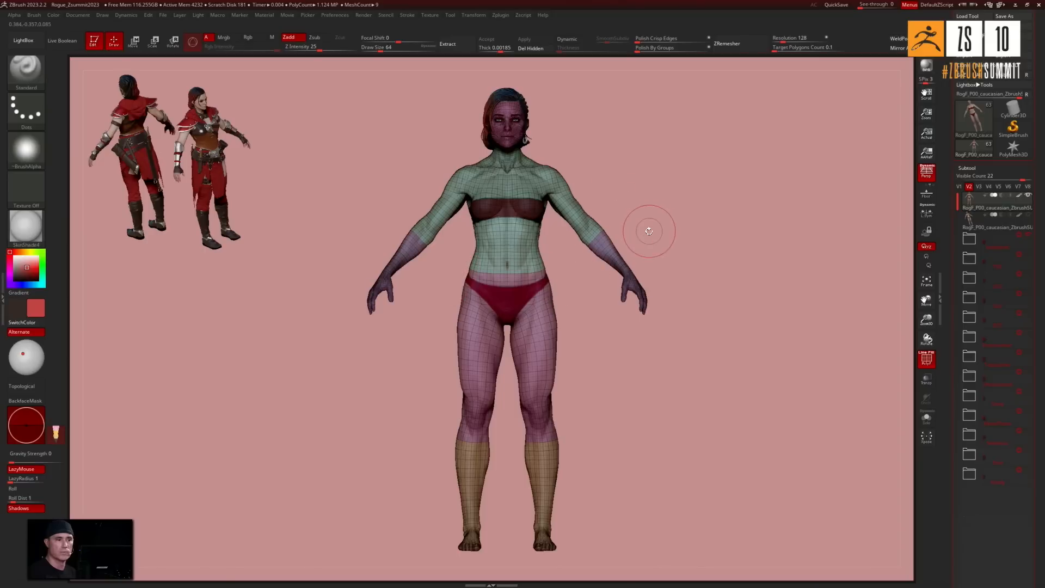
{"action": "mouse_move", "coordinate": [629, 196]}
{"action": "left_mouse_down", "text": "alt"}
{"action": "mouse_move", "coordinate": [674, 265]}
{"action": "mouse_move", "coordinate": [702, 247]}
{"action": "left_mouse_up", "text": "alt"}
{"action": "key", "text": "shift"}
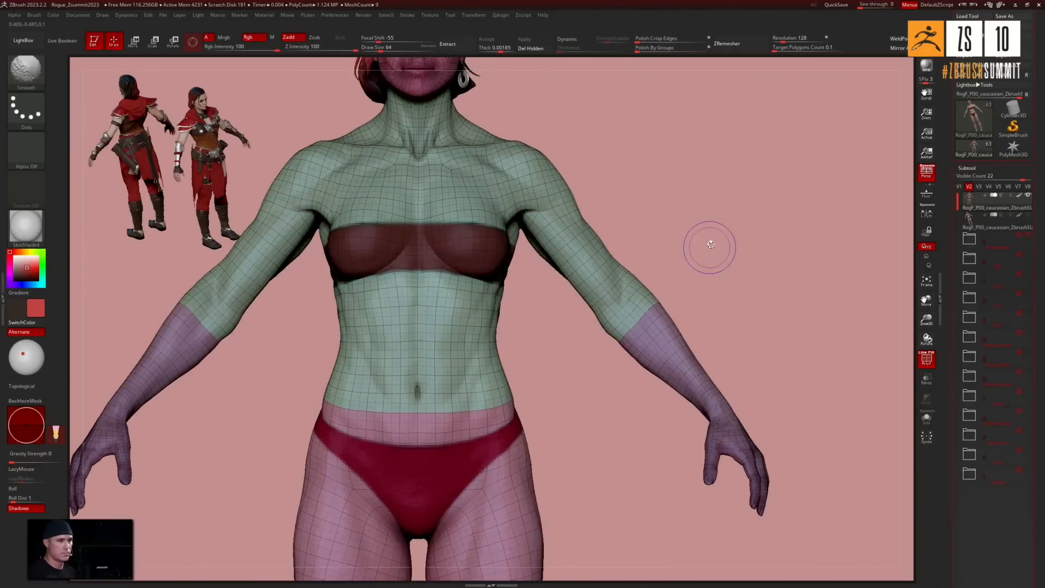
{"action": "key", "text": "shift+f"}
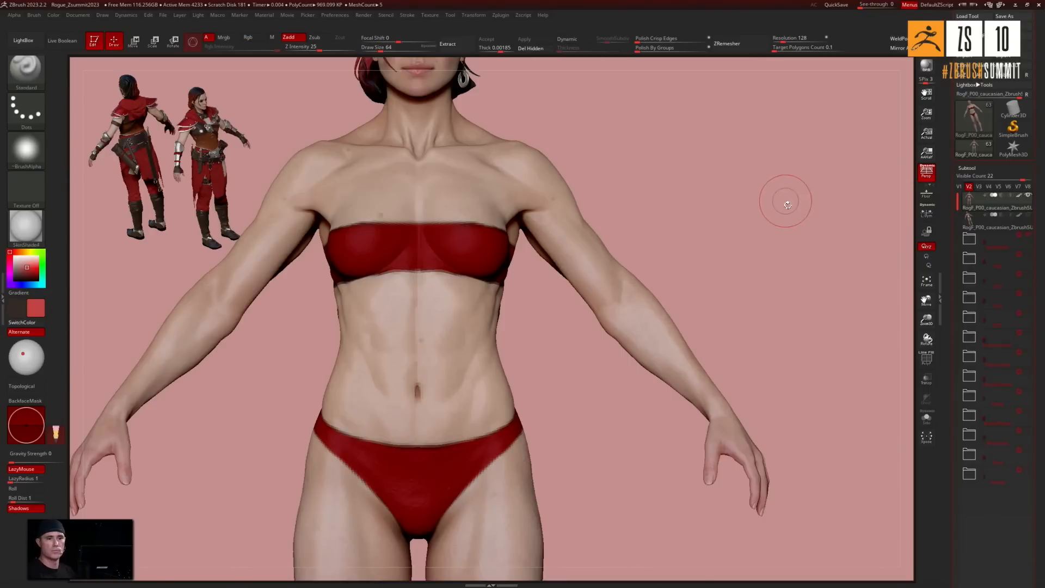
Show the TRS, LEG and GLV folders on the character, and hide the TRS torso armor folder again
{"action": "left_click_drag", "start_coordinate": [786, 200], "coordinate": [831, 222], "text": "alt"}
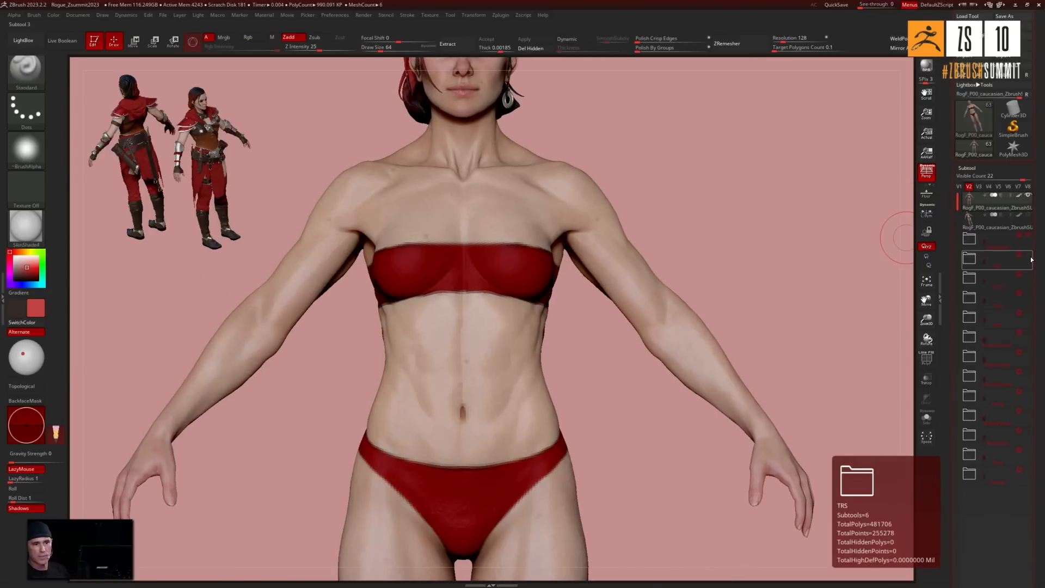
{"action": "left_click", "coordinate": [1032, 259]}
{"action": "mouse_move", "coordinate": [1029, 276]}
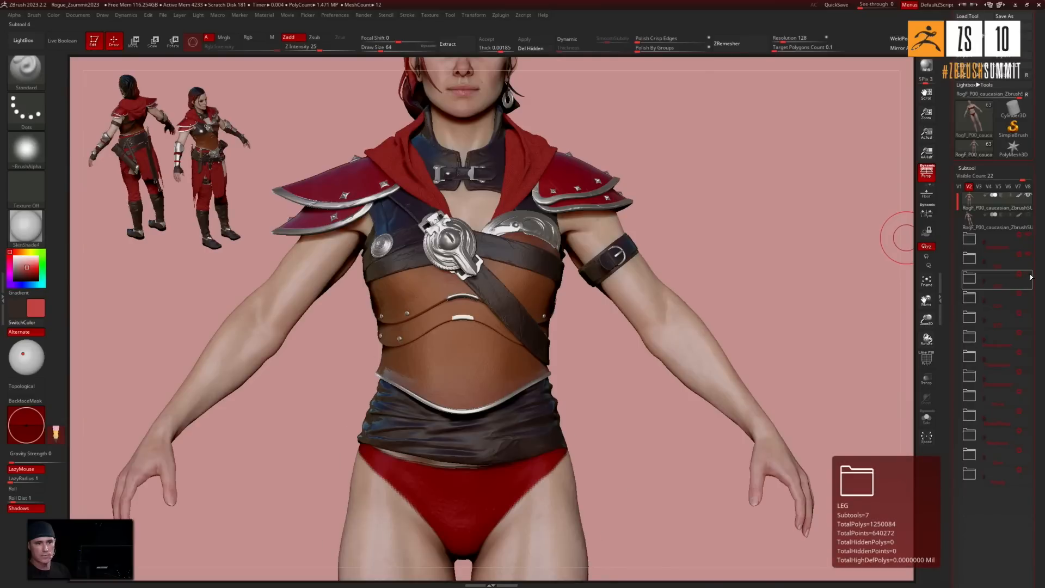
{"action": "left_click", "coordinate": [1030, 278]}
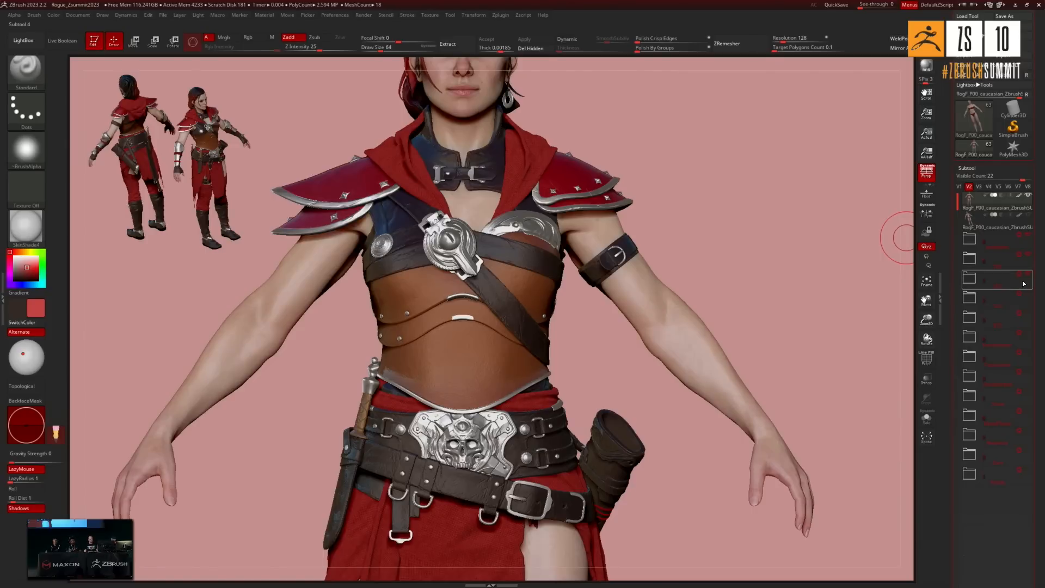
{"action": "left_click", "coordinate": [1031, 298]}
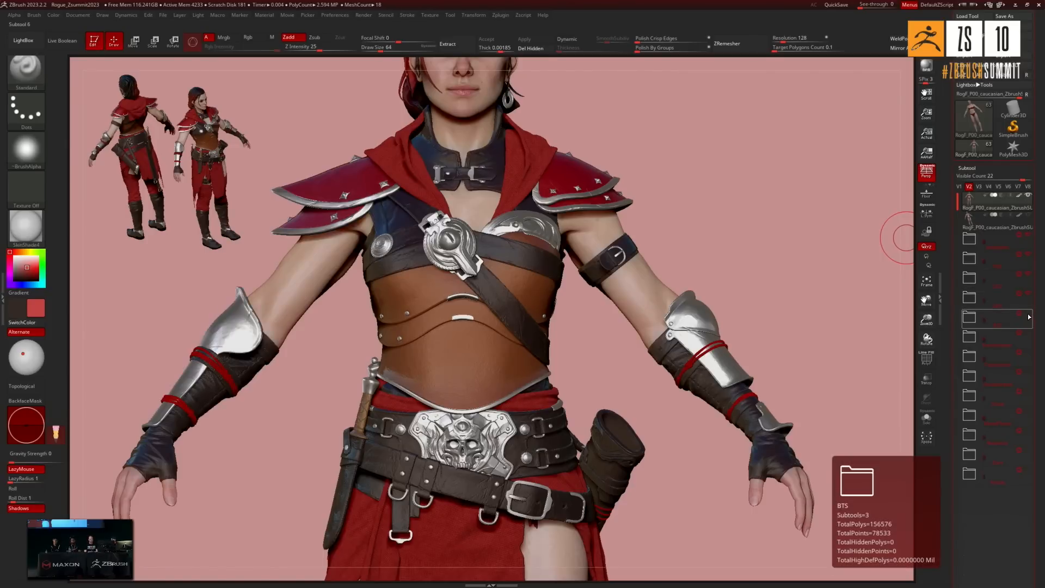
{"action": "left_click", "coordinate": [1028, 256]}
{"action": "left_click_drag", "start_coordinate": [740, 184], "coordinate": [753, 246], "text": "alt"}
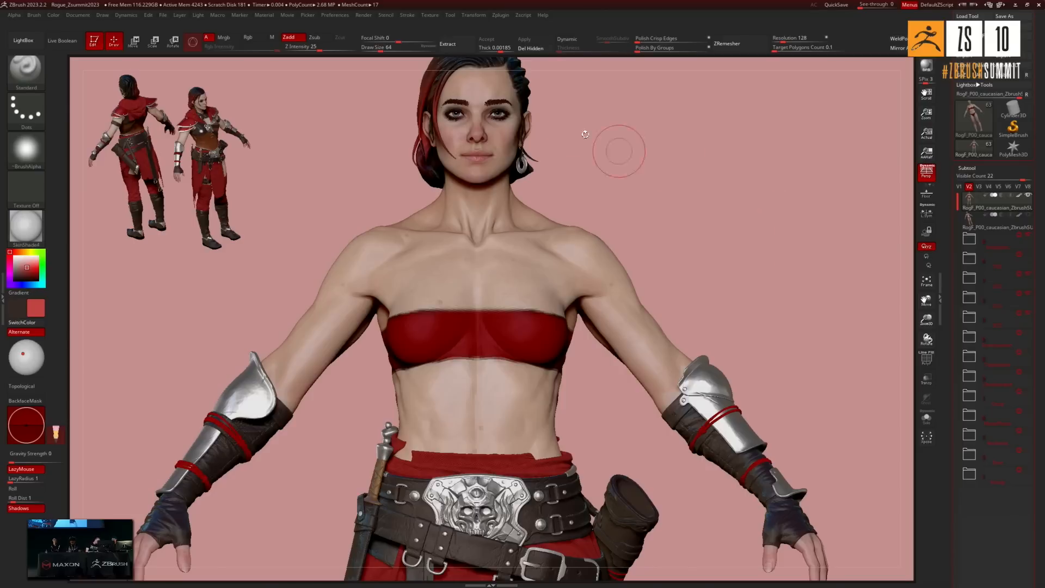
{"action": "mouse_move", "coordinate": [747, 205]}
{"action": "left_mouse_down"}
{"action": "mouse_move", "coordinate": [768, 210]}
{"action": "mouse_move", "coordinate": [751, 210]}
{"action": "left_mouse_up"}
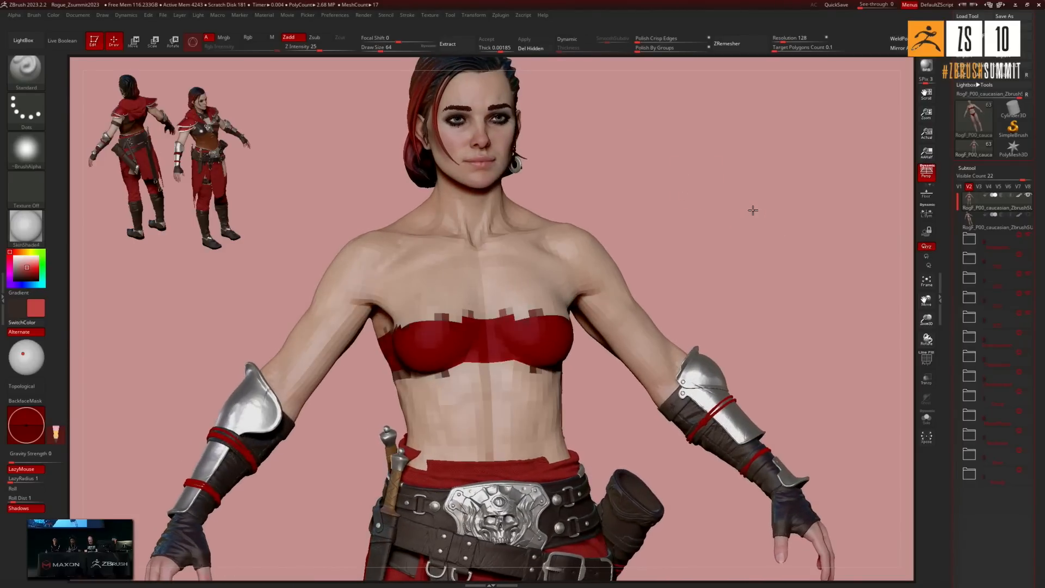
{"action": "left_click_drag", "start_coordinate": [635, 217], "coordinate": [645, 221]}
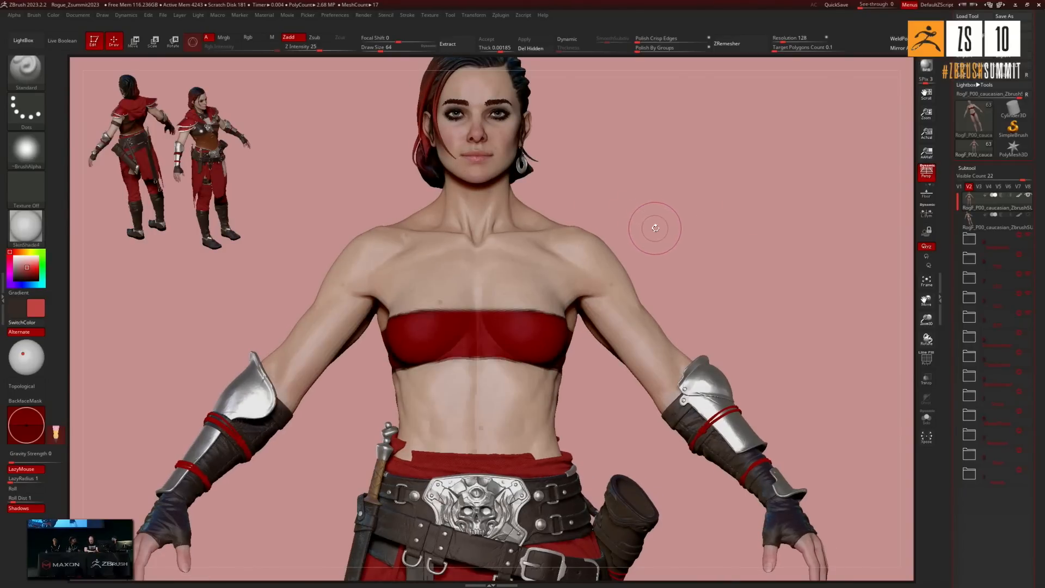
{"action": "left_click_drag", "start_coordinate": [607, 203], "coordinate": [653, 212], "text": "alt"}
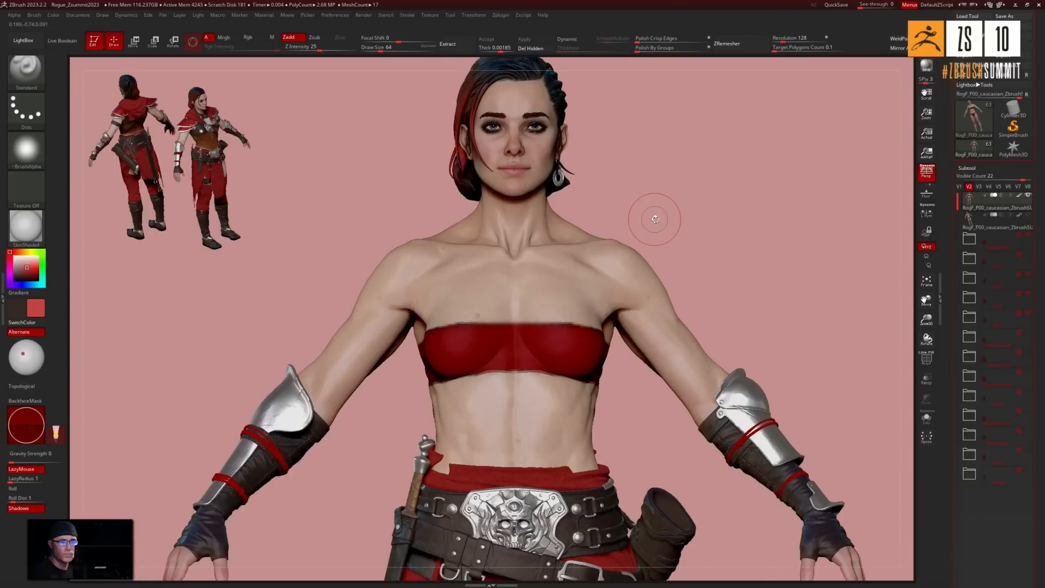
{"action": "left_click_drag", "start_coordinate": [677, 230], "coordinate": [682, 234]}
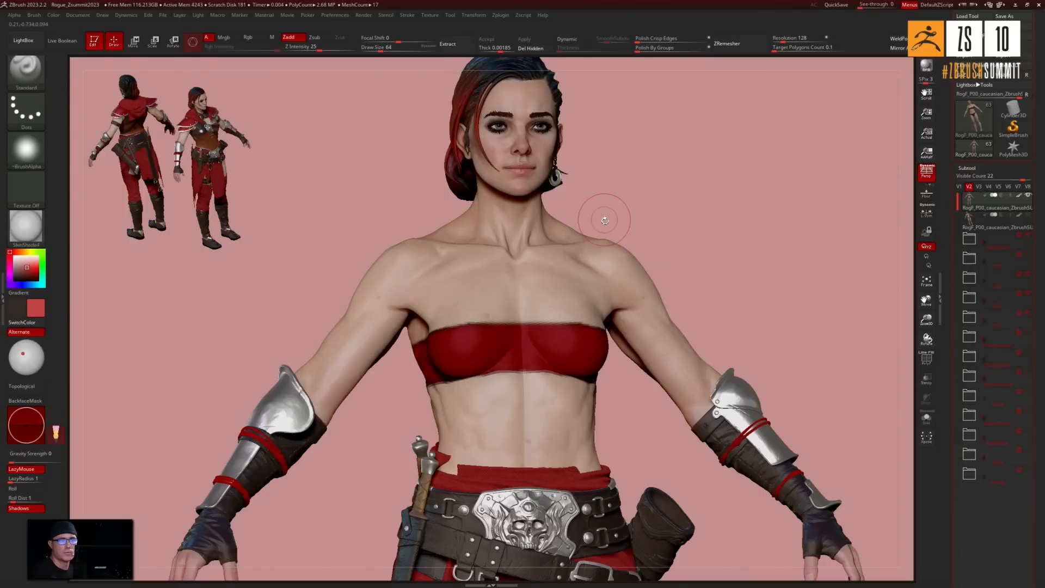
{"action": "mouse_move", "coordinate": [646, 224]}
{"action": "left_mouse_down"}
{"action": "mouse_move", "coordinate": [637, 221]}
{"action": "mouse_move", "coordinate": [655, 215]}
{"action": "left_mouse_up"}
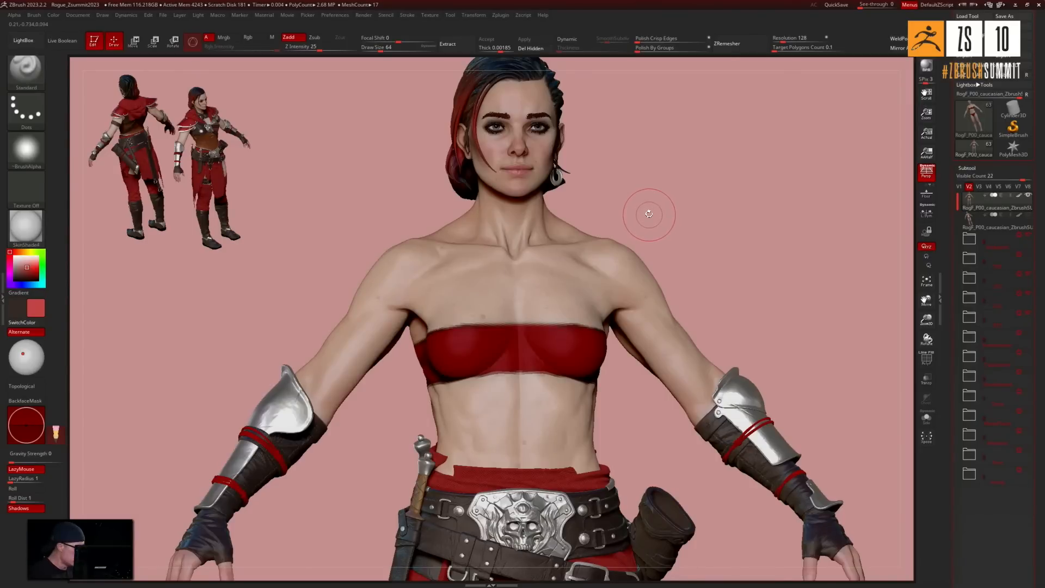
{"action": "mouse_move", "coordinate": [648, 216]}
{"action": "left_mouse_down"}
{"action": "mouse_move", "coordinate": [688, 231]}
{"action": "mouse_move", "coordinate": [728, 192]}
{"action": "mouse_move", "coordinate": [694, 208]}
{"action": "mouse_move", "coordinate": [672, 237]}
{"action": "left_mouse_up"}
Mask a rectangular patch over the top of the character's left shoulder and collapse the exploded view of the subtools
{"action": "mouse_move", "coordinate": [549, 228]}
{"action": "left_mouse_down", "text": "ctrl"}
{"action": "mouse_move", "coordinate": [579, 288]}
{"action": "mouse_move", "coordinate": [651, 297]}
{"action": "left_mouse_up", "text": "ctrl"}
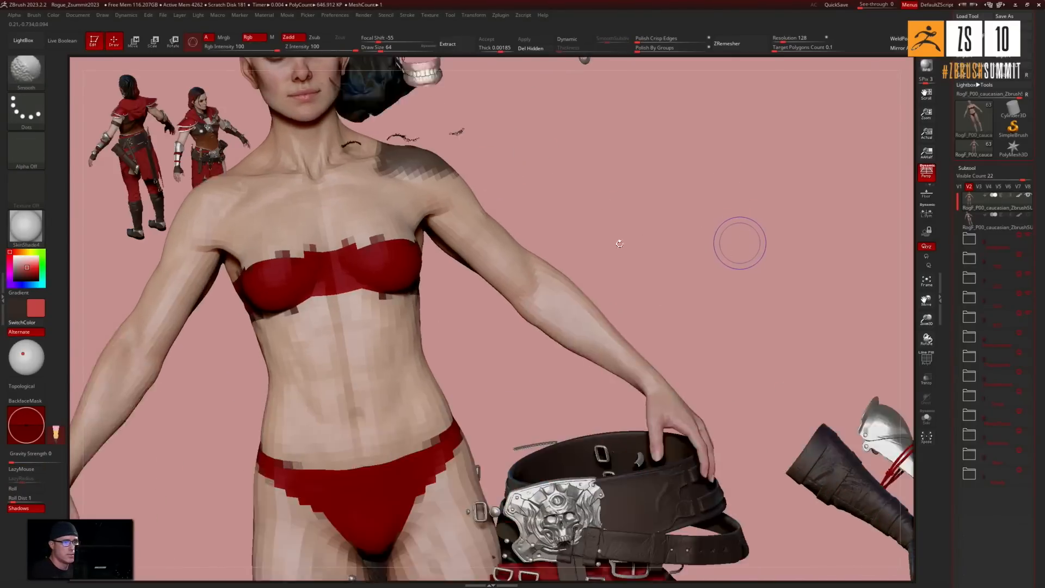
{"action": "key", "text": "shift+x"}
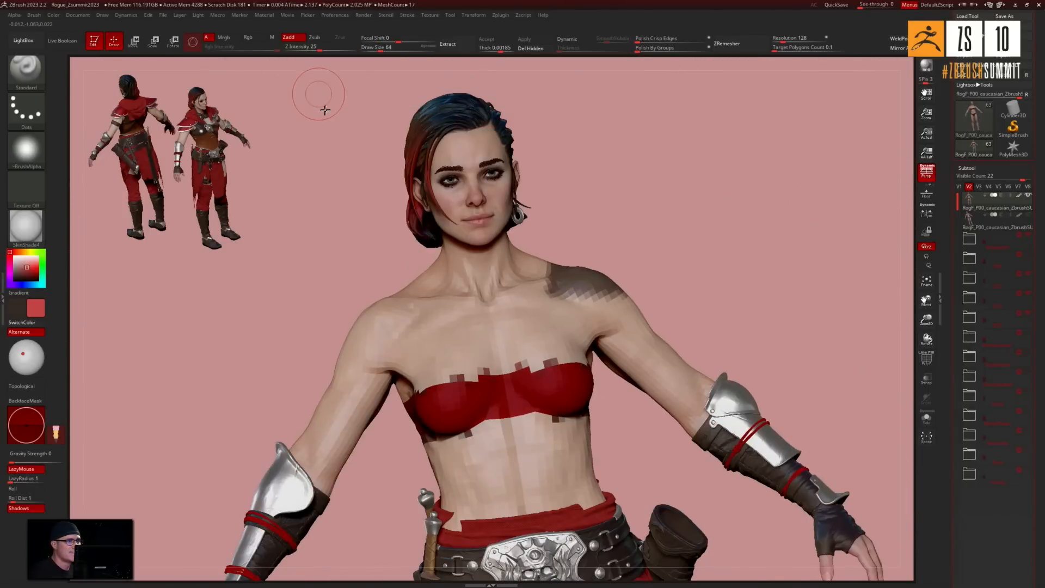
{"action": "left_click_drag", "start_coordinate": [325, 110], "coordinate": [354, 161], "text": "alt"}
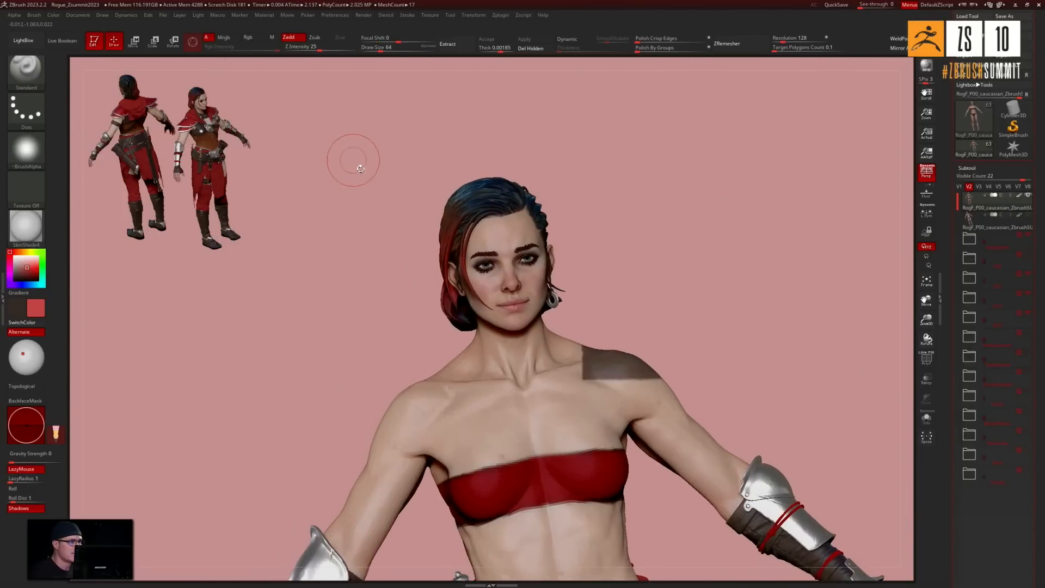
{"action": "left_click_drag", "start_coordinate": [637, 327], "coordinate": [614, 339], "text": "alt"}
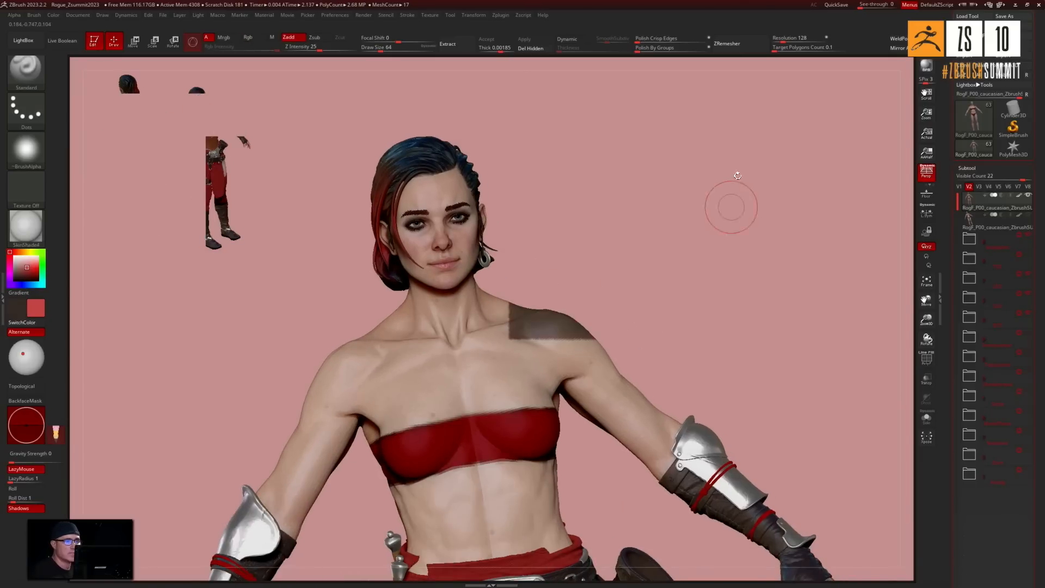
{"action": "mouse_move", "coordinate": [684, 217]}
{"action": "left_mouse_down"}
{"action": "mouse_move", "coordinate": [688, 192]}
{"action": "mouse_move", "coordinate": [658, 194]}
{"action": "mouse_move", "coordinate": [667, 204]}
{"action": "mouse_move", "coordinate": [583, 121]}
{"action": "left_mouse_up"}
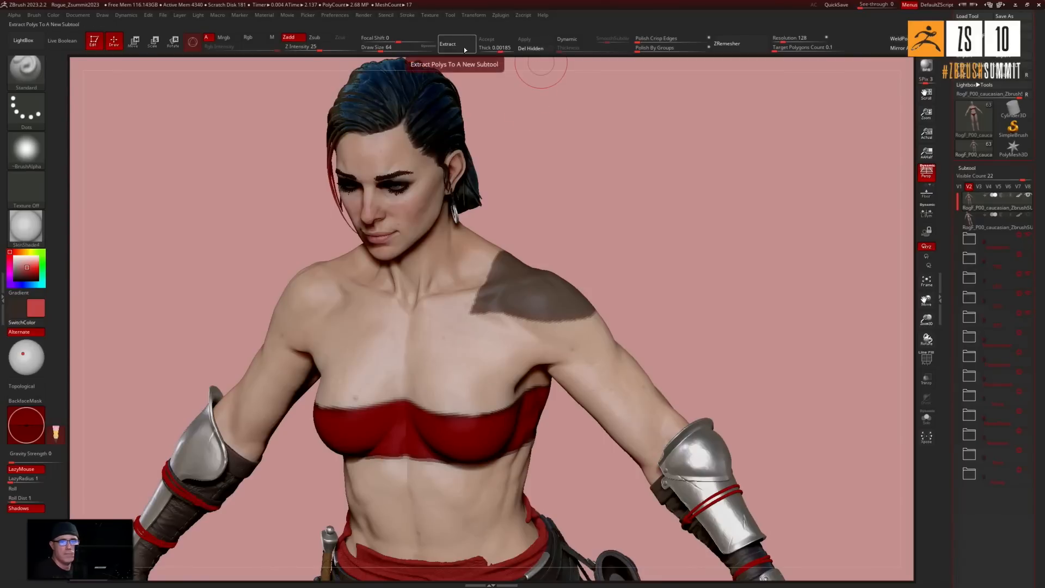
Extract the masked shoulder patch with a thickness of 0.00185 and accept it as a new subtool
{"action": "scroll", "coordinate": [987, 305], "scroll_direction": "down", "scroll_amount": 5}
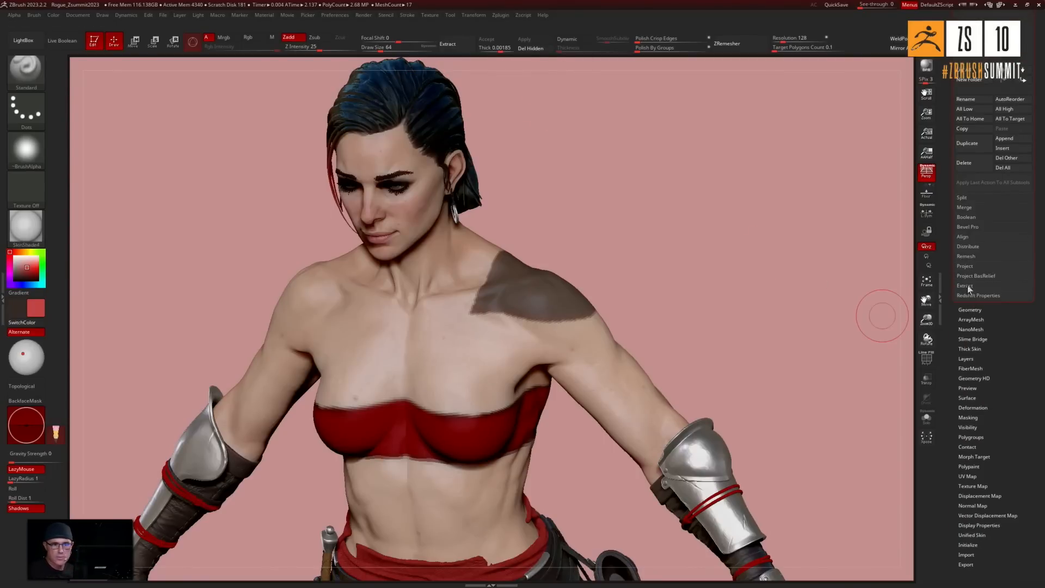
{"action": "left_click", "coordinate": [965, 286]}
{"action": "left_click", "coordinate": [965, 300]}
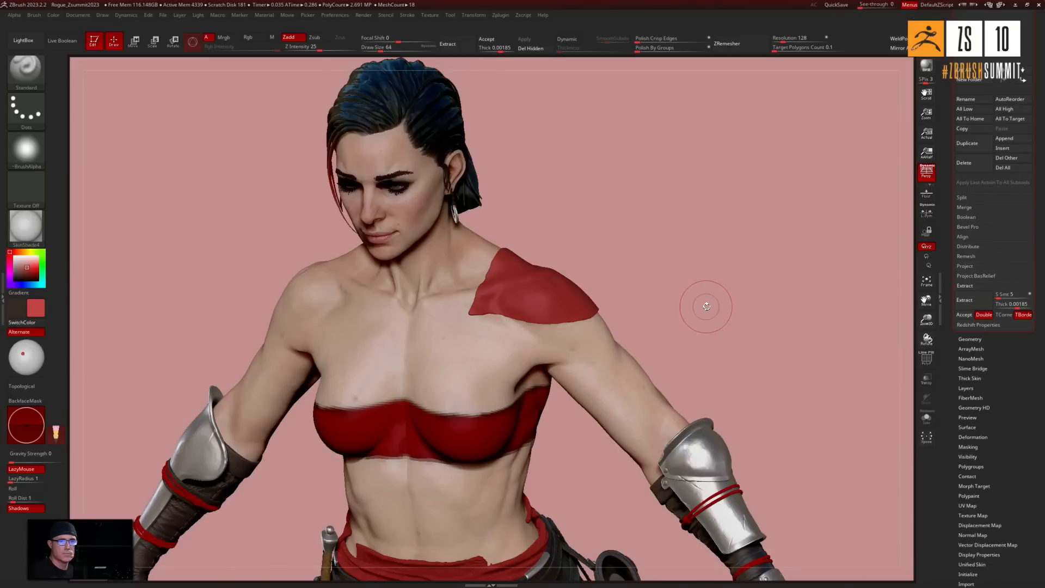
{"action": "left_click", "coordinate": [964, 316]}
Solo the extracted shoulder piece and isolate its outer surface polygroup, hiding the inner side and border
{"action": "left_click_drag", "start_coordinate": [716, 257], "coordinate": [740, 260]}
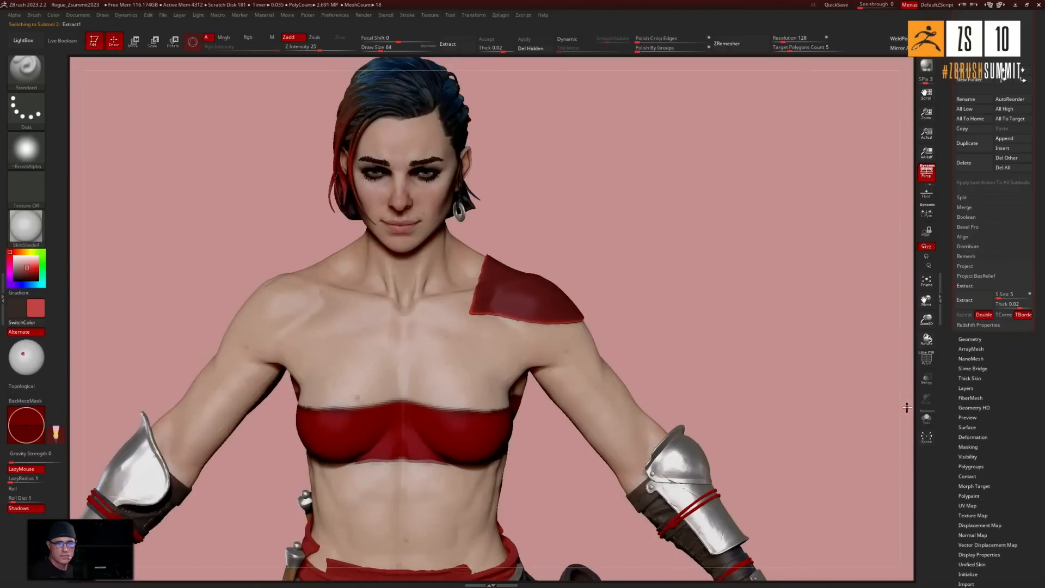
{"action": "left_click", "coordinate": [927, 419]}
{"action": "mouse_move", "coordinate": [667, 251]}
{"action": "left_mouse_down"}
{"action": "mouse_move", "coordinate": [740, 210]}
{"action": "mouse_move", "coordinate": [717, 235]}
{"action": "mouse_move", "coordinate": [705, 227]}
{"action": "mouse_move", "coordinate": [654, 238]}
{"action": "left_mouse_up"}
{"action": "key", "text": "ctrl+shift"}
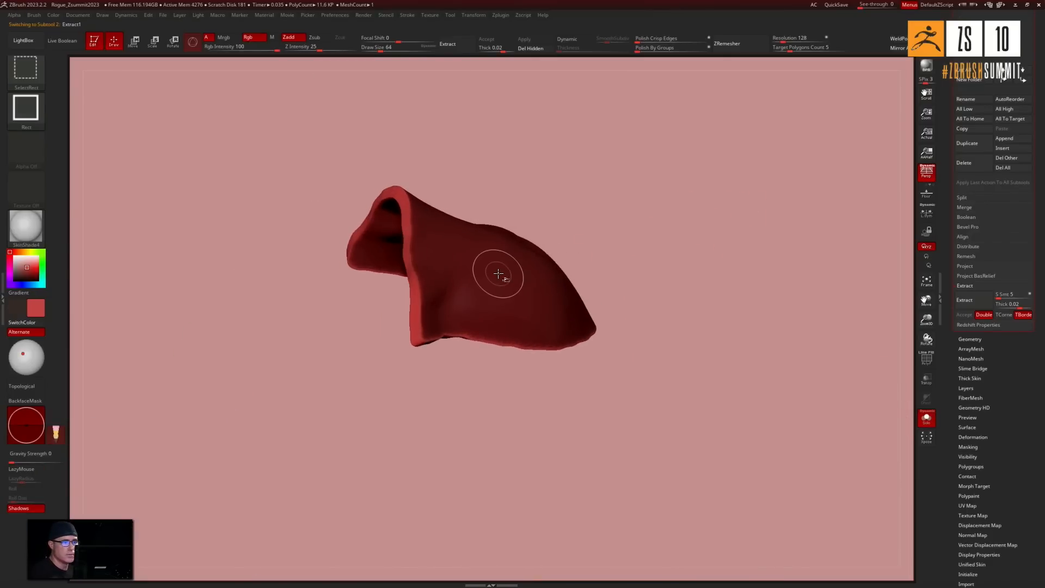
{"action": "left_click", "coordinate": [498, 274], "text": "ctrl+shift"}
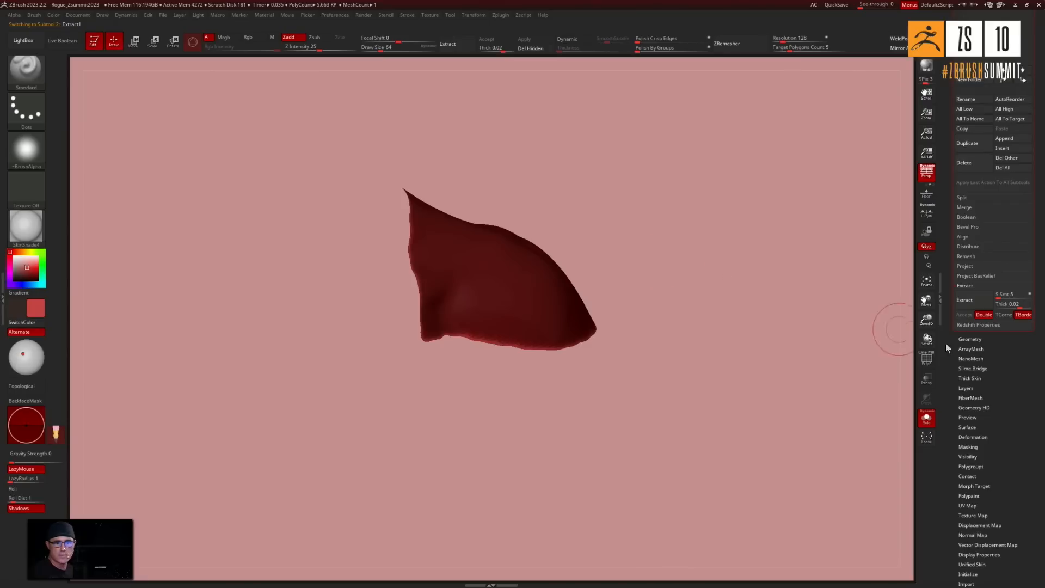
Delete the hidden inner and border geometry from the extracted shoulder piece, keeping only its outer surface
{"action": "left_click", "coordinate": [973, 340]}
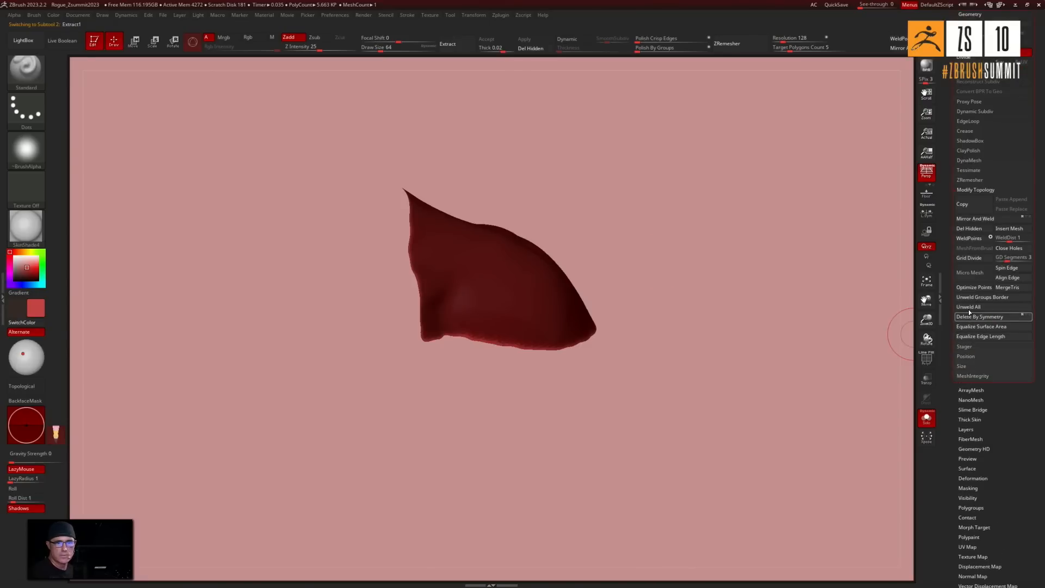
{"action": "left_click", "coordinate": [966, 229]}
{"action": "mouse_move", "coordinate": [719, 262]}
{"action": "left_mouse_down"}
{"action": "mouse_move", "coordinate": [712, 245]}
{"action": "mouse_move", "coordinate": [723, 250]}
{"action": "mouse_move", "coordinate": [668, 212]}
{"action": "mouse_move", "coordinate": [756, 270]}
{"action": "left_mouse_up"}
{"action": "key", "text": "ctrl+shift"}
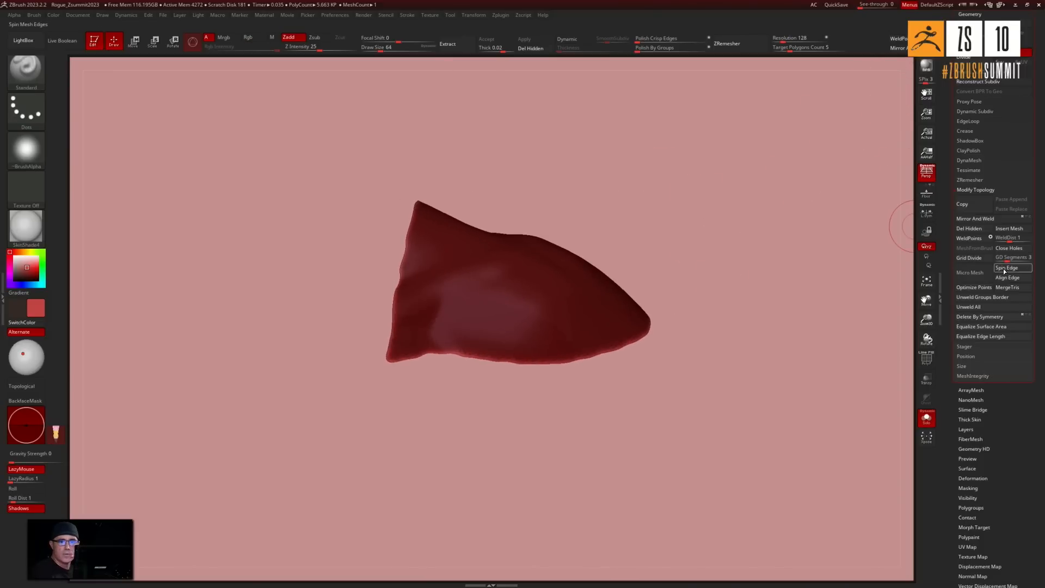
Retopologize the shoulder surface with ZRemesher at a target polygon count of 0.1 and check its wireframe
{"action": "left_click", "coordinate": [972, 180]}
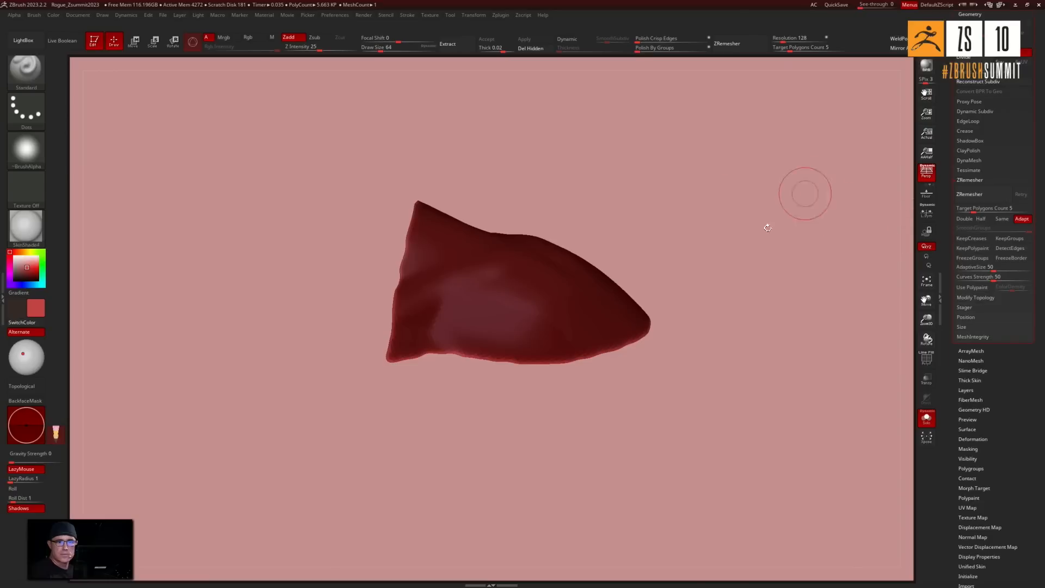
{"action": "left_click", "coordinate": [964, 209]}
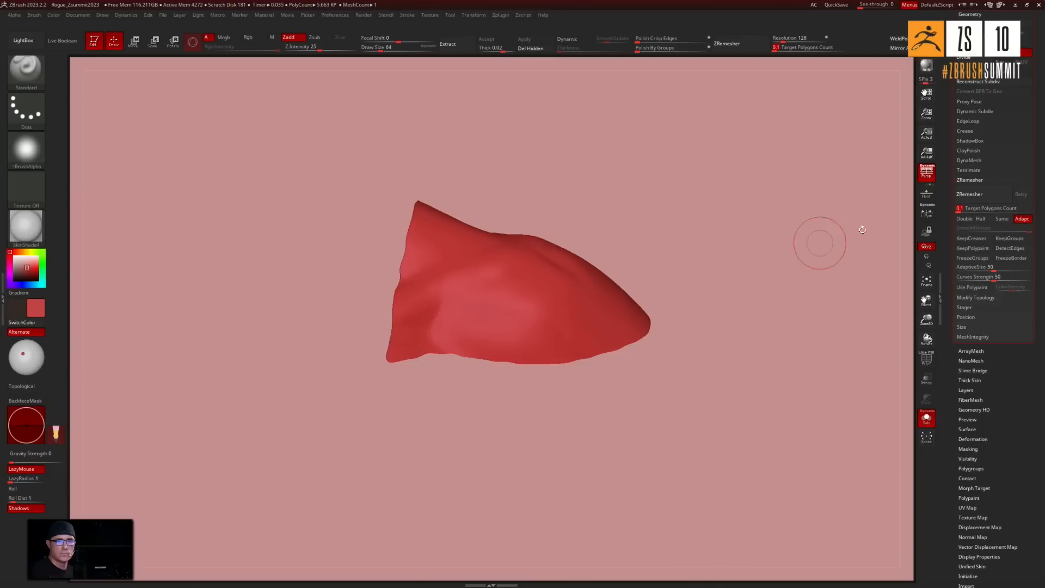
{"action": "left_click", "coordinate": [970, 194]}
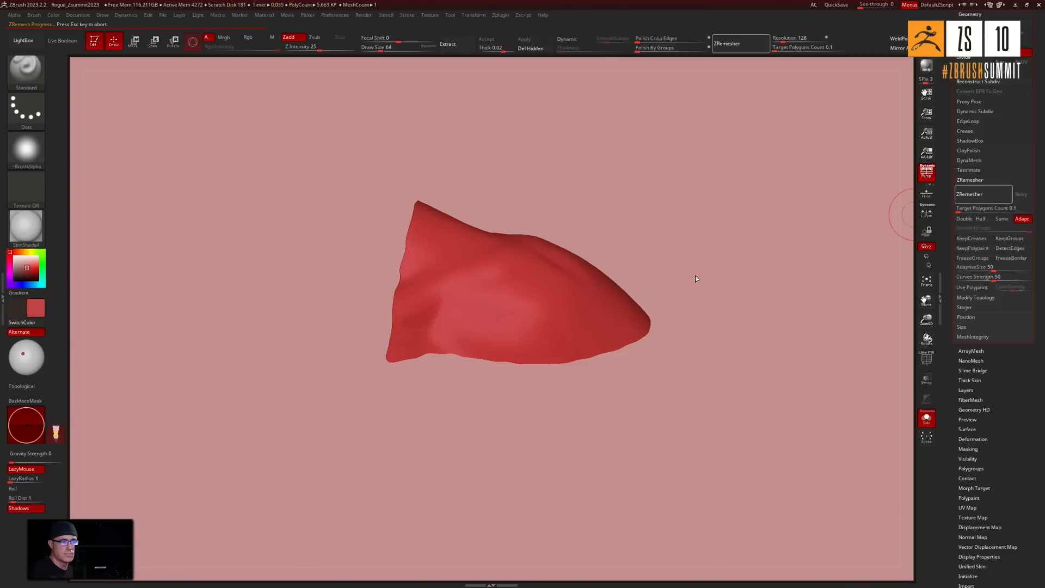
{"action": "key", "text": "shift+f"}
{"action": "mouse_move", "coordinate": [741, 268]}
{"action": "left_mouse_down"}
{"action": "mouse_move", "coordinate": [754, 235]}
{"action": "mouse_move", "coordinate": [754, 264]}
{"action": "left_mouse_up"}
{"action": "key", "text": "shift"}
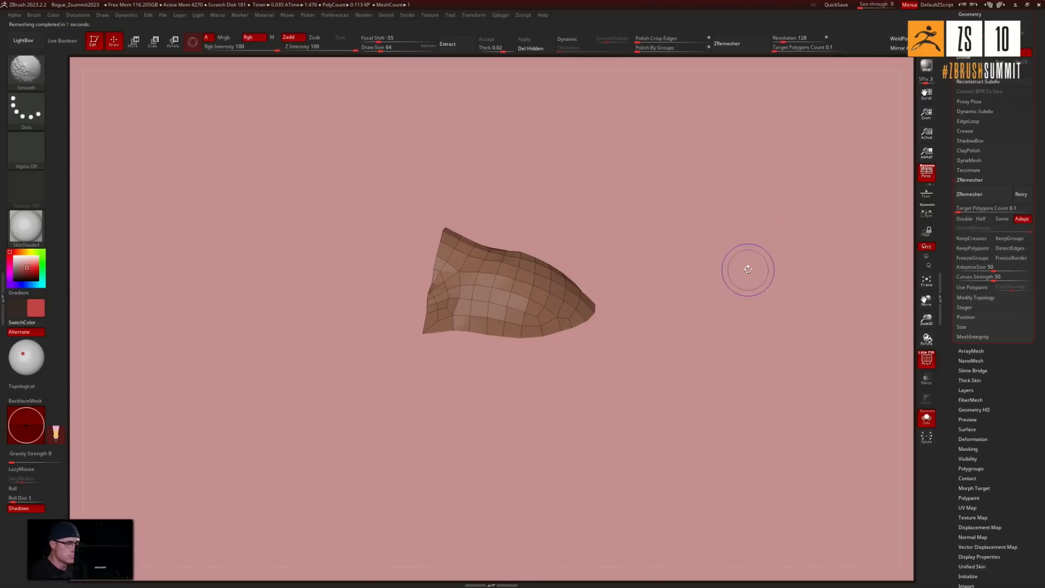
{"action": "key", "text": "shift+f"}
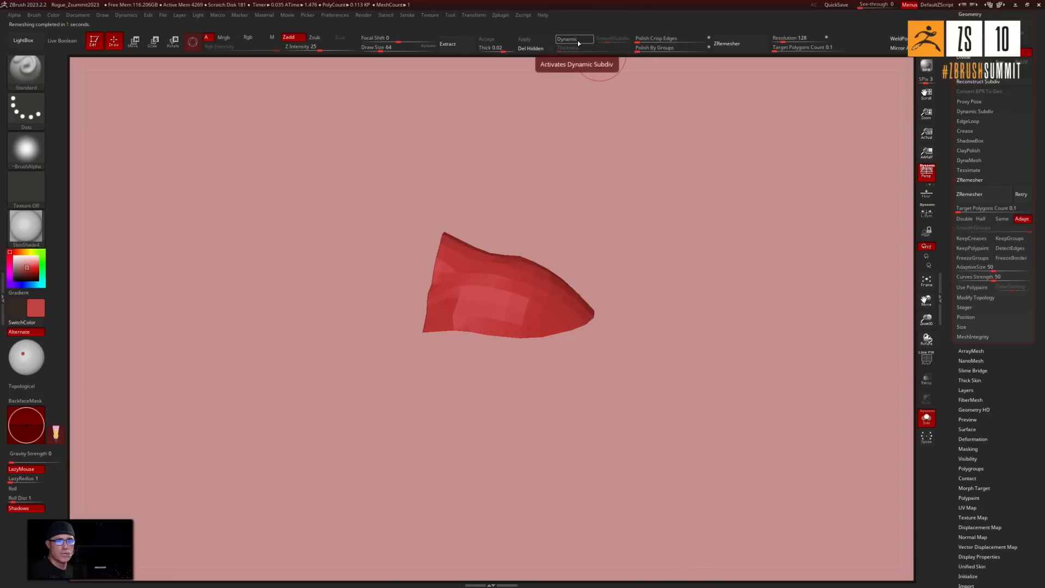
Enable Dynamic Subdivision on the remeshed shoulder piece and give it a thickness of 0.00252
{"action": "scroll", "coordinate": [1039, 350], "scroll_direction": "up", "scroll_amount": 3}
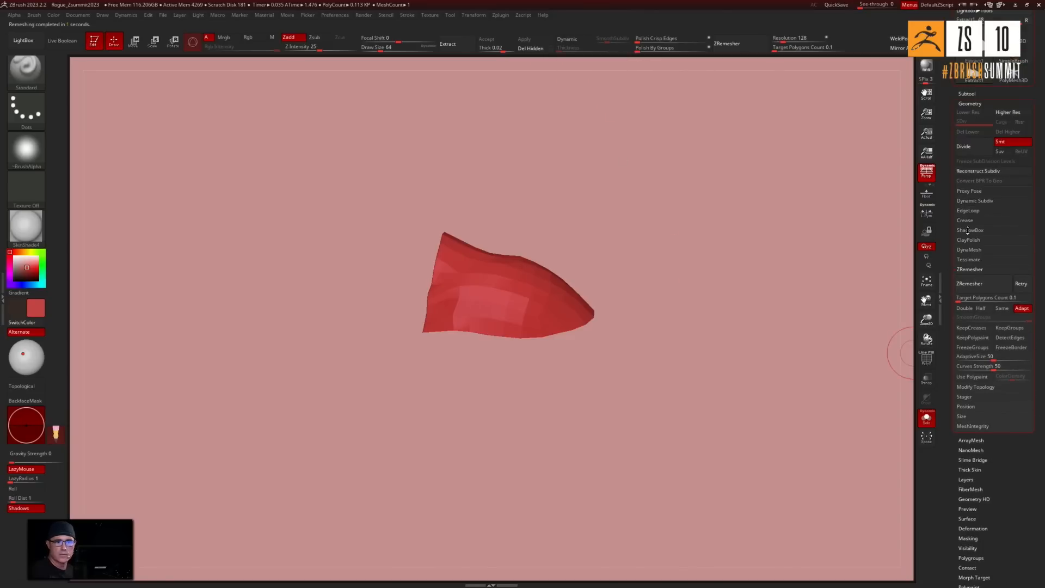
{"action": "left_click", "coordinate": [966, 201]}
{"action": "left_click", "coordinate": [974, 211]}
{"action": "mouse_move", "coordinate": [771, 282]}
{"action": "left_mouse_down"}
{"action": "mouse_move", "coordinate": [782, 273]}
{"action": "mouse_move", "coordinate": [782, 305]}
{"action": "mouse_move", "coordinate": [770, 306]}
{"action": "mouse_move", "coordinate": [770, 279]}
{"action": "mouse_move", "coordinate": [752, 280]}
{"action": "left_mouse_up"}
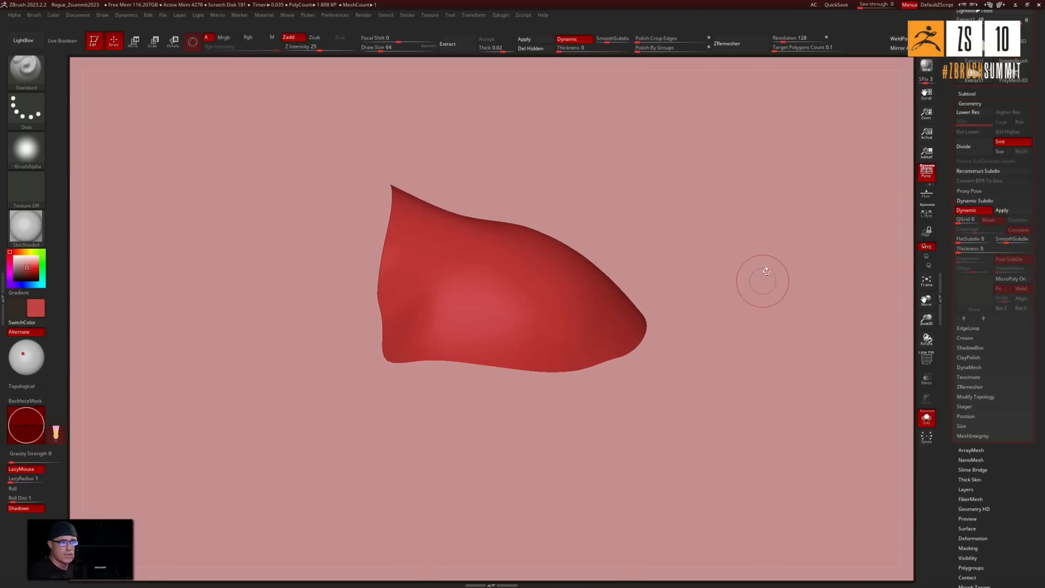
{"action": "left_click_drag", "start_coordinate": [965, 251], "coordinate": [976, 254]}
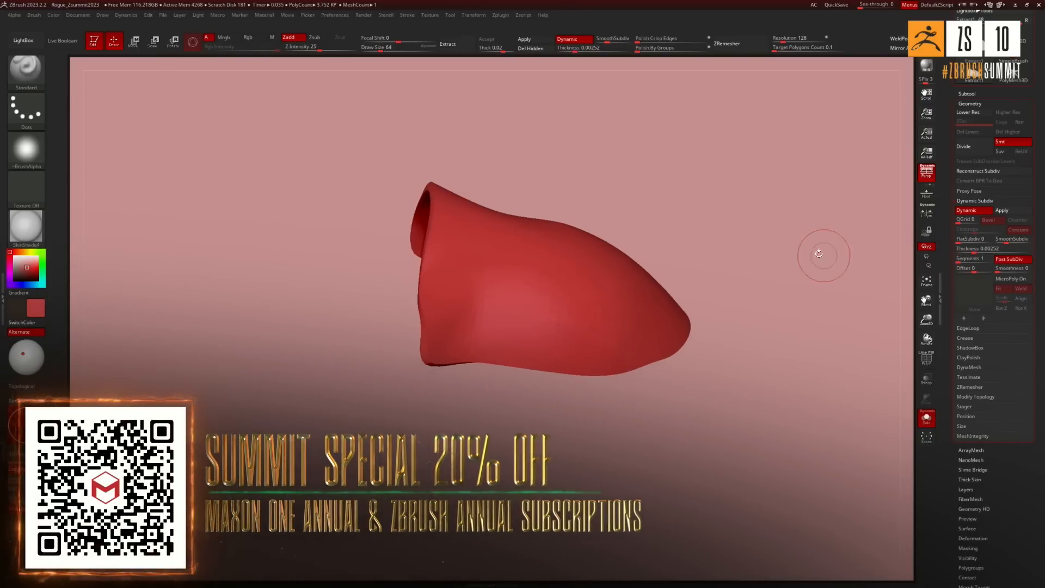
Turn off Solo to show the whole character and inspect how the shoulder piece sits on the body
{"action": "left_click_drag", "start_coordinate": [822, 255], "coordinate": [882, 362]}
{"action": "left_click", "coordinate": [927, 418]}
{"action": "key", "text": "f"}
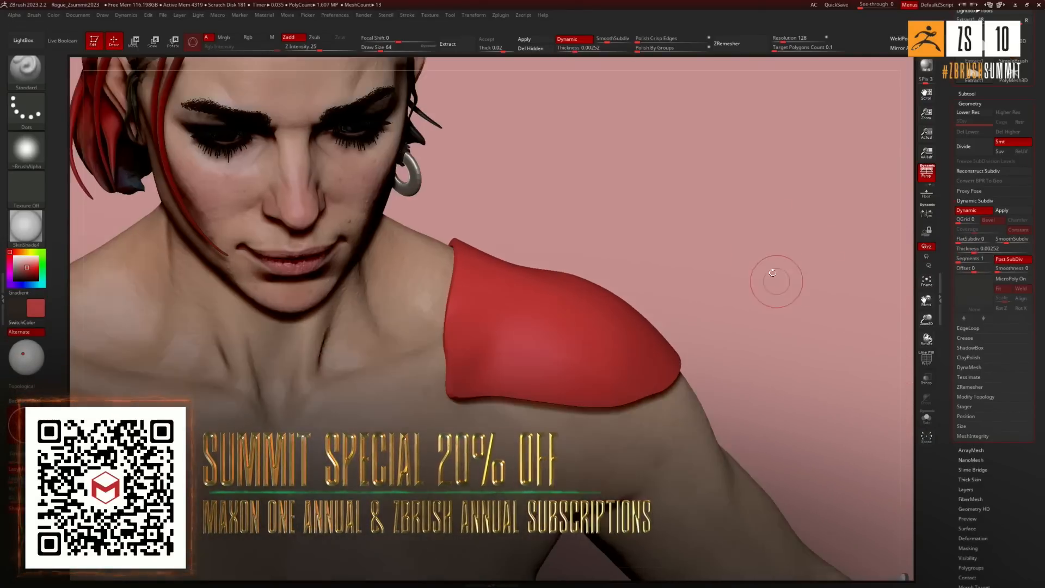
{"action": "scroll", "coordinate": [730, 224], "scroll_direction": "down", "scroll_amount": 3}
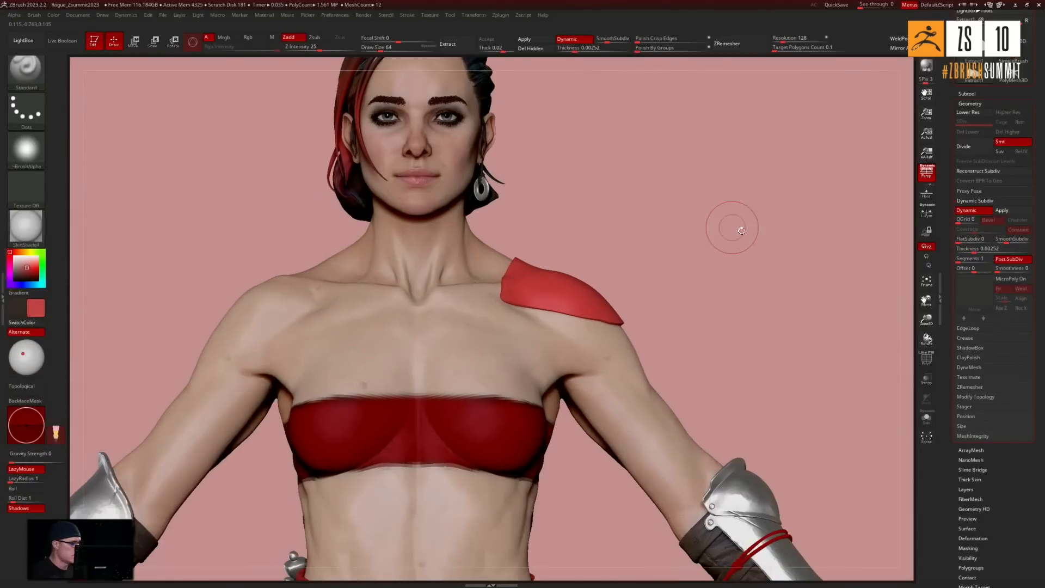
{"action": "key", "text": "ctrl"}
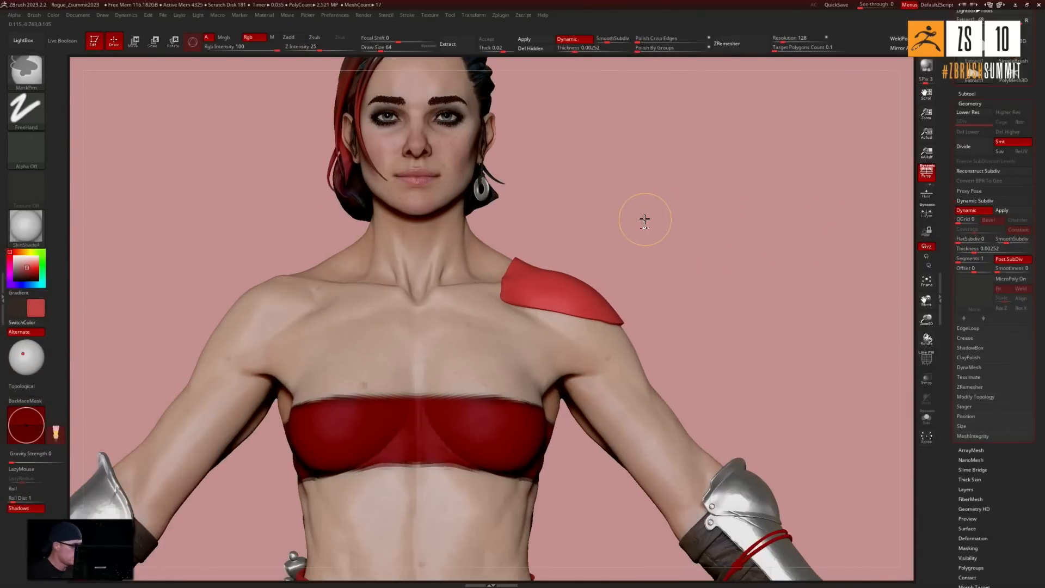
{"action": "mouse_move", "coordinate": [626, 215]}
{"action": "left_mouse_down"}
{"action": "mouse_move", "coordinate": [664, 209]}
{"action": "mouse_move", "coordinate": [688, 238]}
{"action": "mouse_move", "coordinate": [663, 241]}
{"action": "mouse_move", "coordinate": [690, 245]}
{"action": "mouse_move", "coordinate": [672, 246]}
{"action": "mouse_move", "coordinate": [701, 222]}
{"action": "mouse_move", "coordinate": [693, 205]}
{"action": "mouse_move", "coordinate": [672, 227]}
{"action": "mouse_move", "coordinate": [560, 243]}
{"action": "left_mouse_up"}
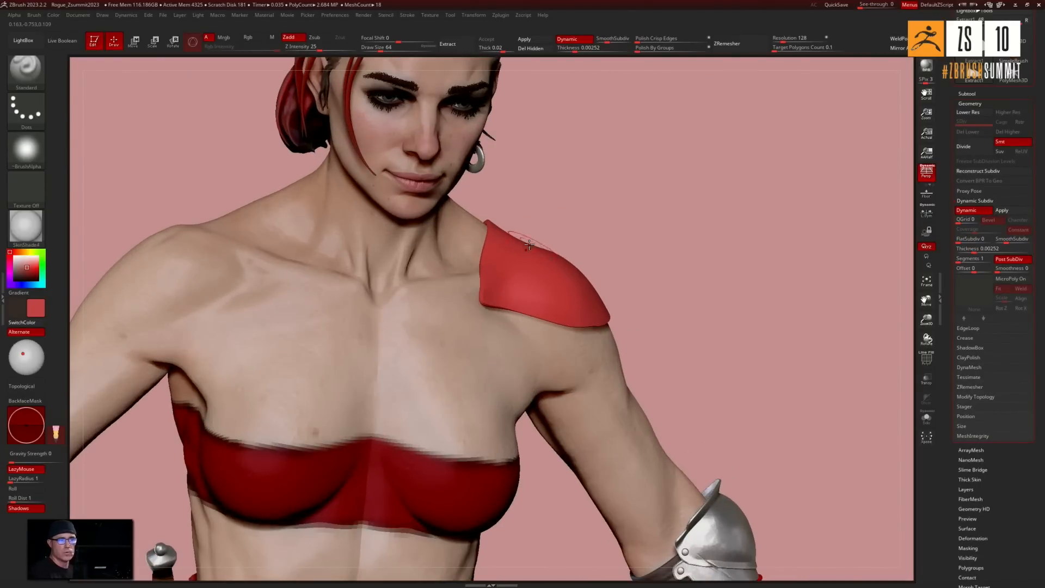
{"action": "left_click_drag", "start_coordinate": [619, 235], "coordinate": [559, 296]}
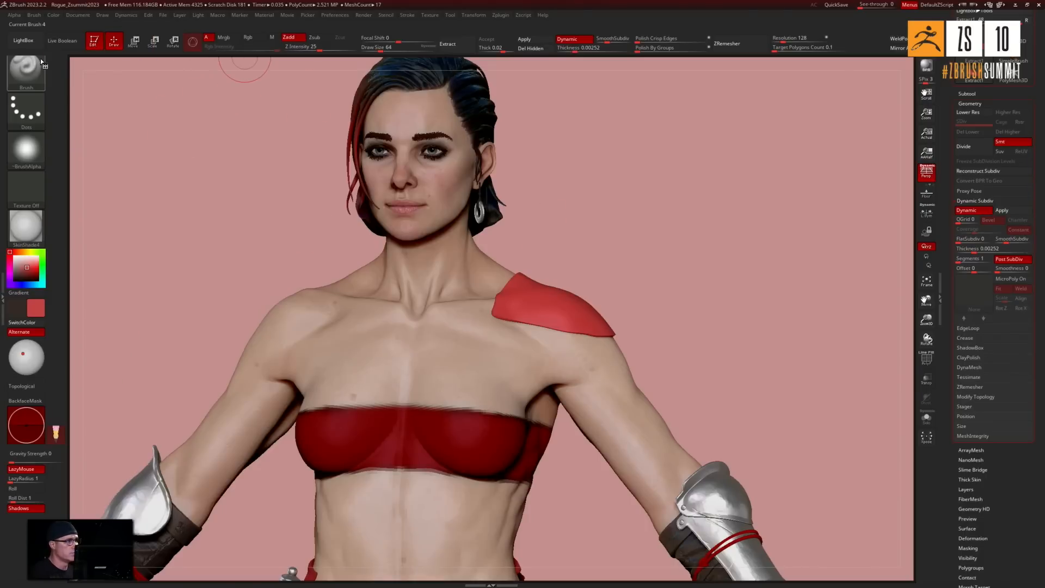
Switch to the ClothMove brush and enlarge its draw size to about 187 for shaping the shoulder piece
{"action": "left_click", "coordinate": [20, 71]}
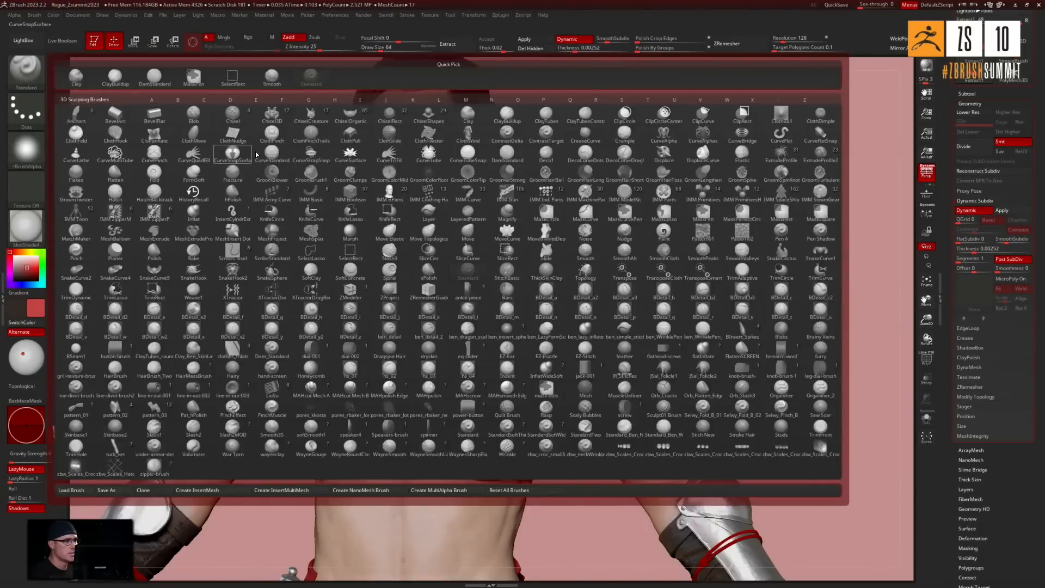
{"action": "left_click", "coordinate": [194, 133]}
{"action": "key", "text": "s"}
{"action": "left_click_drag", "start_coordinate": [532, 218], "coordinate": [538, 217]}
{"action": "mouse_move", "coordinate": [610, 221]}
{"action": "left_mouse_down", "text": "alt"}
{"action": "mouse_move", "coordinate": [637, 248]}
{"action": "mouse_move", "coordinate": [672, 191]}
{"action": "left_mouse_up", "text": "alt"}
{"action": "right_click_drag", "start_coordinate": [545, 302], "coordinate": [542, 305]}
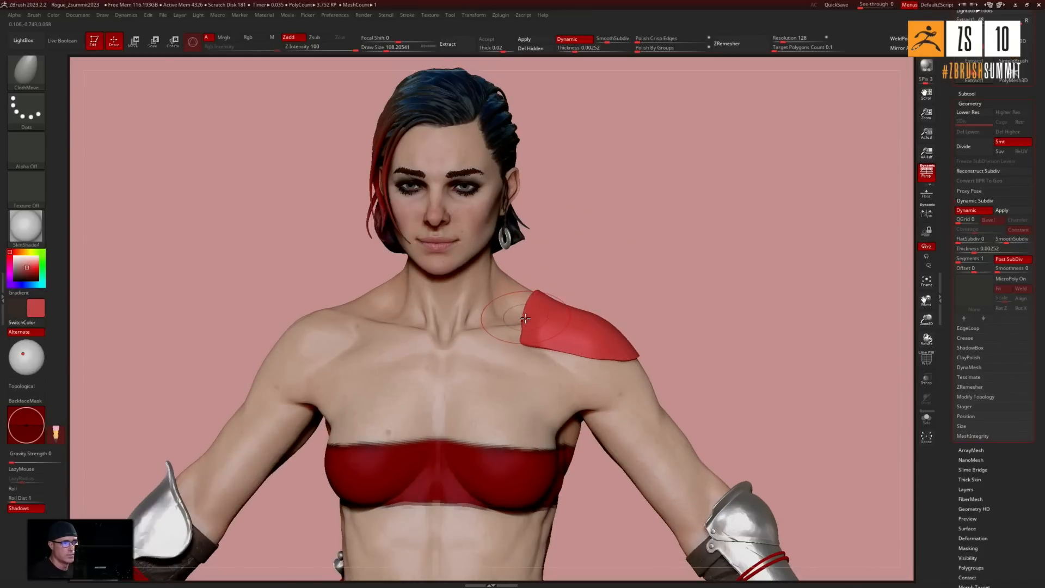
{"action": "mouse_move", "coordinate": [602, 268]}
{"action": "left_mouse_down"}
{"action": "mouse_move", "coordinate": [567, 256]}
{"action": "mouse_move", "coordinate": [609, 267]}
{"action": "left_mouse_up"}
{"action": "key", "text": "]"}
{"action": "mouse_move", "coordinate": [610, 267]}
{"action": "right_mouse_down"}
{"action": "mouse_move", "coordinate": [626, 319]}
{"action": "mouse_move", "coordinate": [656, 334]}
{"action": "mouse_move", "coordinate": [670, 319]}
{"action": "mouse_move", "coordinate": [637, 310]}
{"action": "mouse_move", "coordinate": [484, 332]}
{"action": "mouse_move", "coordinate": [602, 301]}
{"action": "mouse_move", "coordinate": [546, 351]}
{"action": "right_mouse_up"}
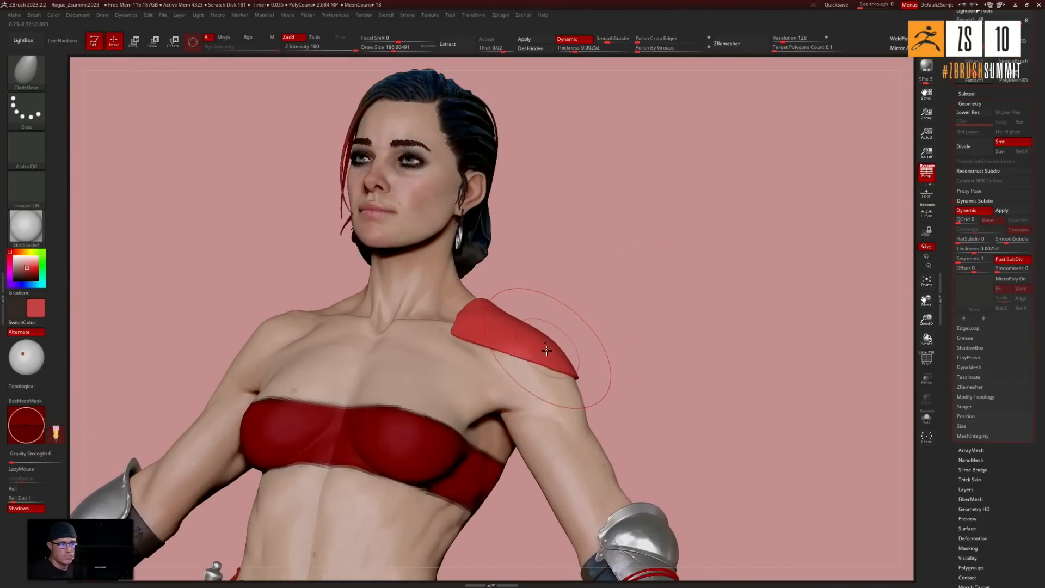
Try to pull the outer half of the shoulder piece down with ClothMove and undo the stroke
{"action": "left_click_drag", "start_coordinate": [547, 351], "coordinate": [545, 358]}
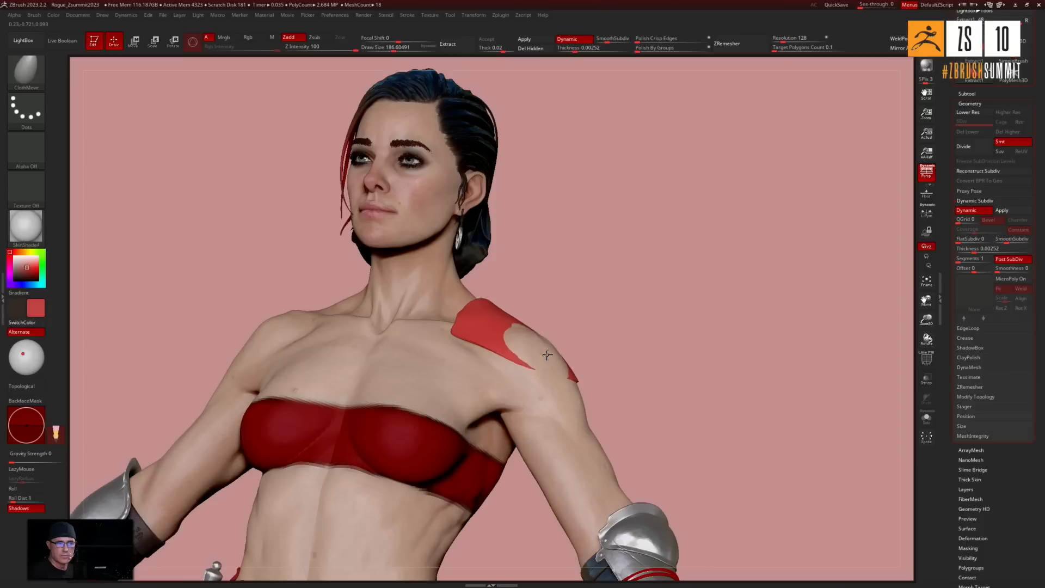
{"action": "key", "text": "ctrl+z"}
{"action": "left_click_drag", "start_coordinate": [567, 306], "coordinate": [614, 300]}
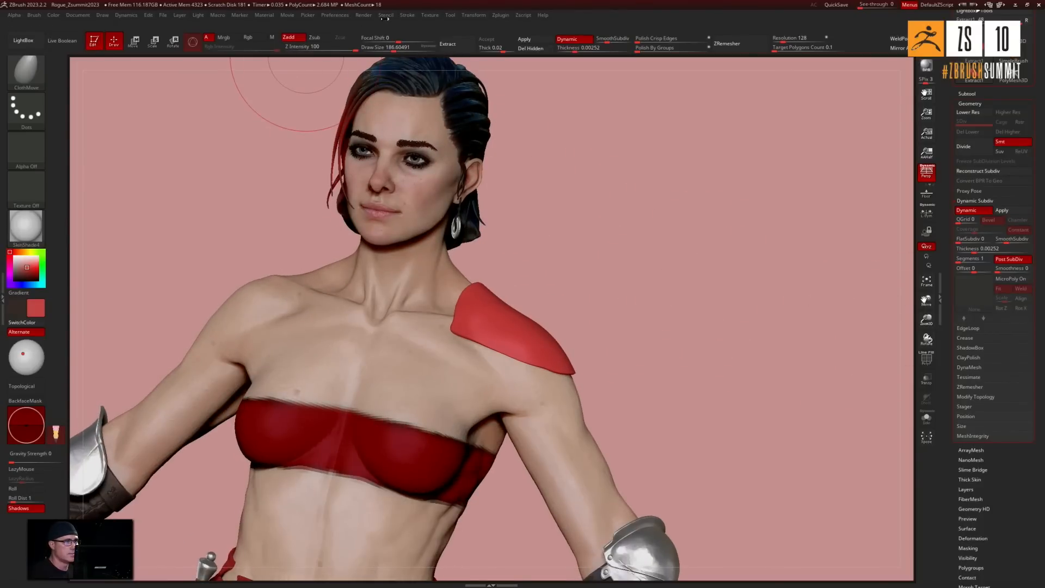
Dock the Dynamics palette above the tool settings and activate Collision Volume with an inflate of 0.1
{"action": "left_click", "coordinate": [130, 16]}
{"action": "left_click_drag", "start_coordinate": [119, 26], "coordinate": [974, 93]}
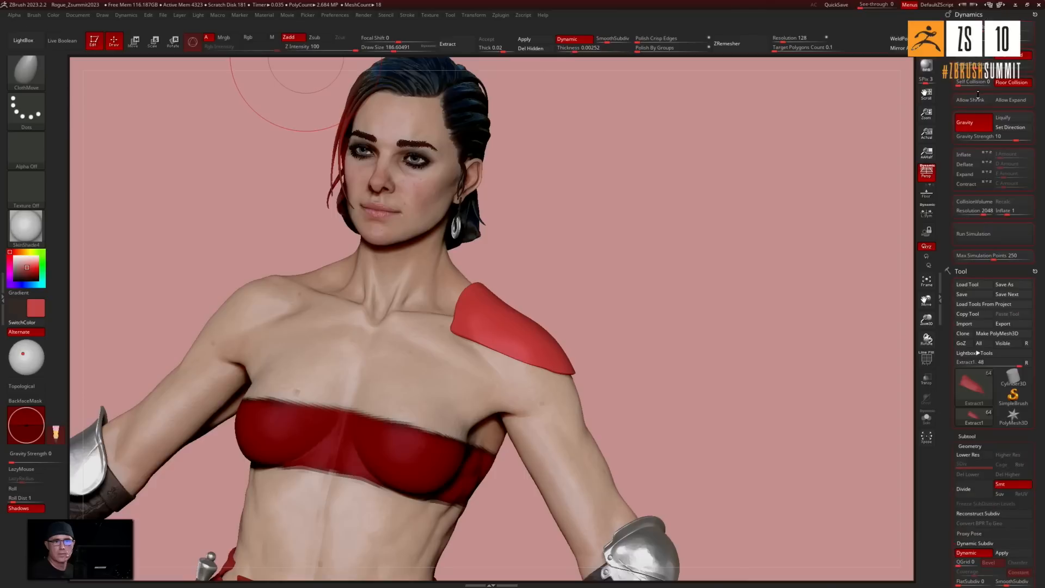
{"action": "scroll", "coordinate": [950, 93], "scroll_direction": "down", "scroll_amount": 3}
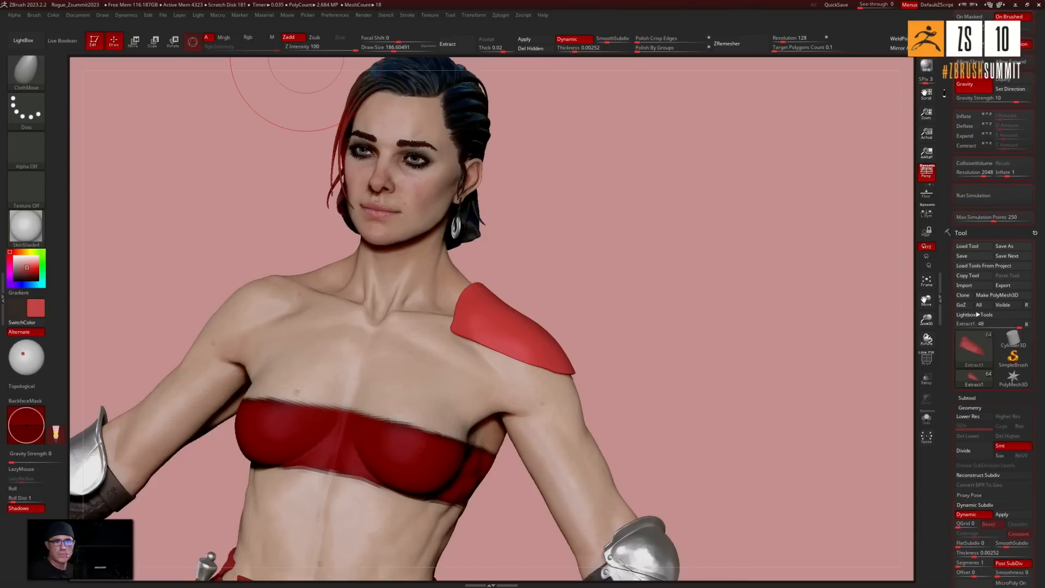
{"action": "scroll", "coordinate": [945, 94], "scroll_direction": "up", "scroll_amount": 2}
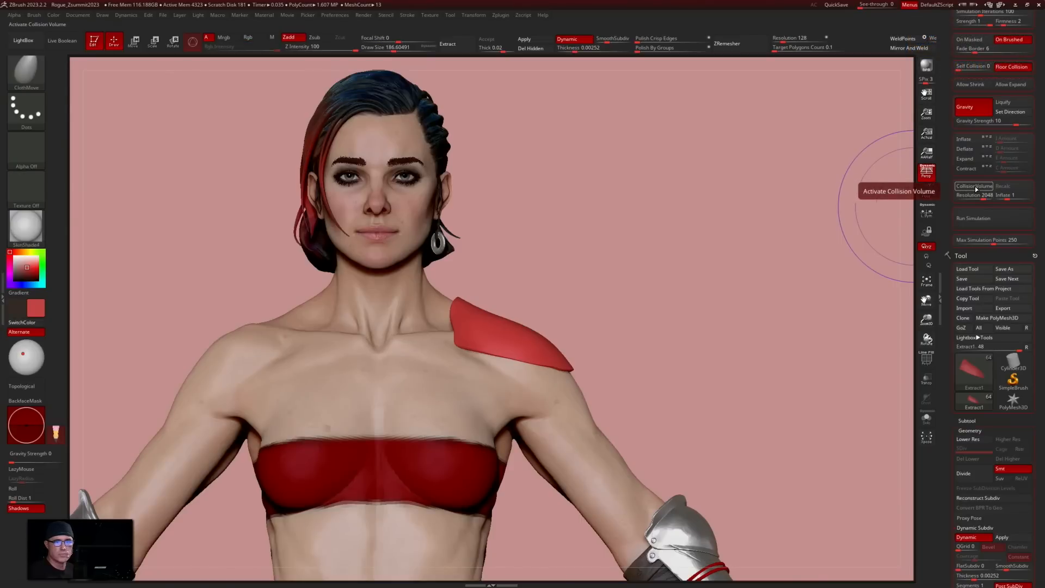
{"action": "left_click", "coordinate": [975, 187]}
Test moving the shoulder piece against the body with a larger ClothMove brush and undo the deformation
{"action": "left_click_drag", "start_coordinate": [755, 247], "coordinate": [712, 259]}
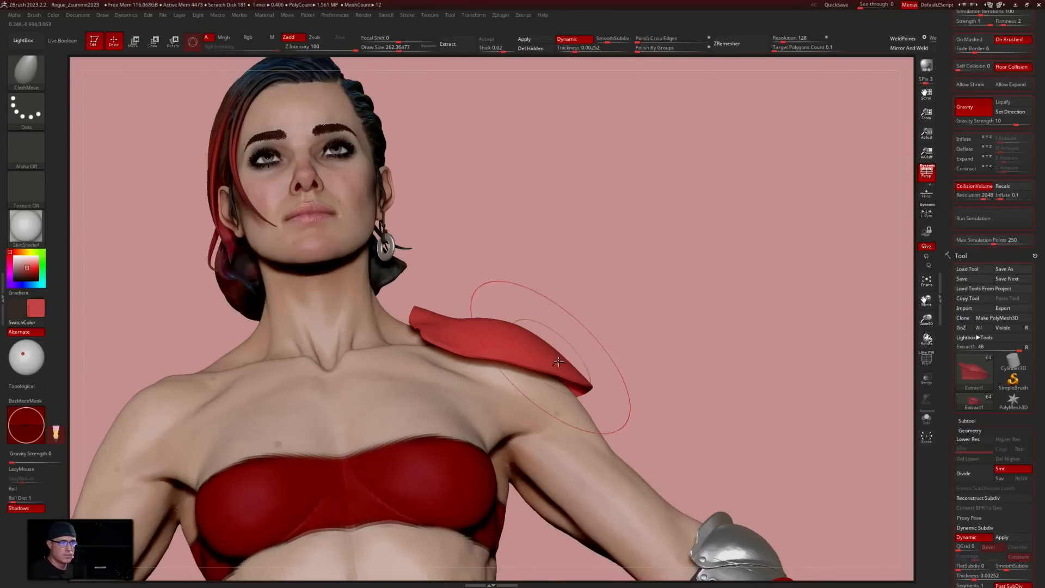
{"action": "key", "text": "ctrl"}
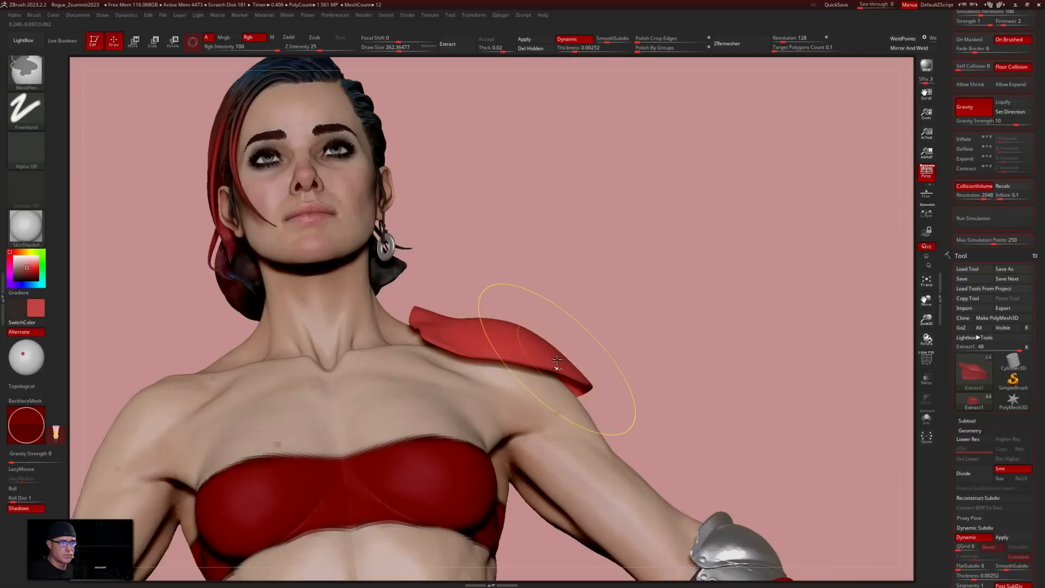
{"action": "key", "text": "ctrl+z"}
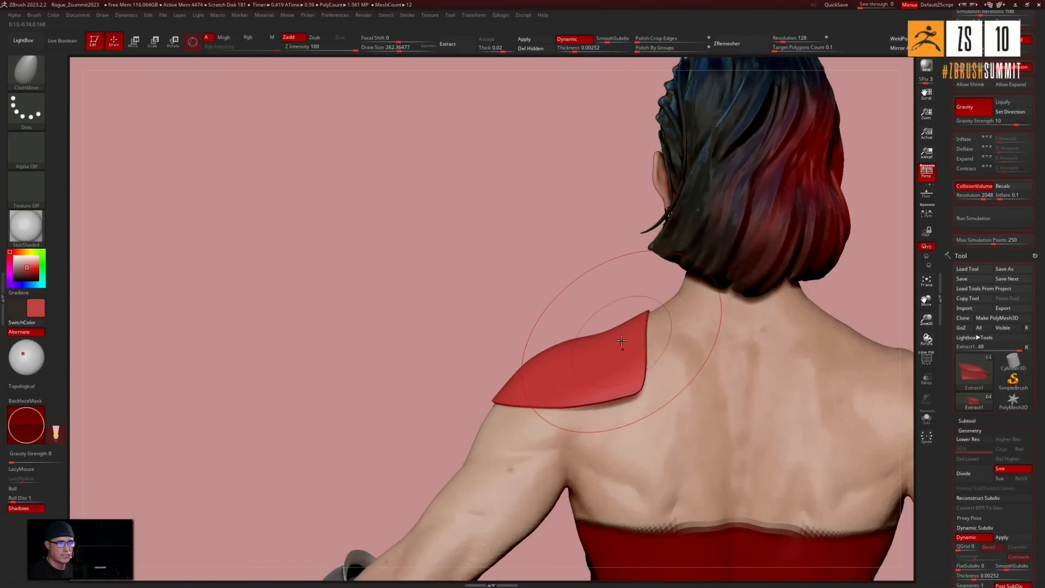
Reshape the shoulder piece with ClothMove, adjusting its back, outer tip and front inner corner with progressively smaller brush sizes
{"action": "mouse_move", "coordinate": [589, 358]}
{"action": "left_mouse_down"}
{"action": "mouse_move", "coordinate": [546, 361]}
{"action": "mouse_move", "coordinate": [586, 355]}
{"action": "left_mouse_up"}
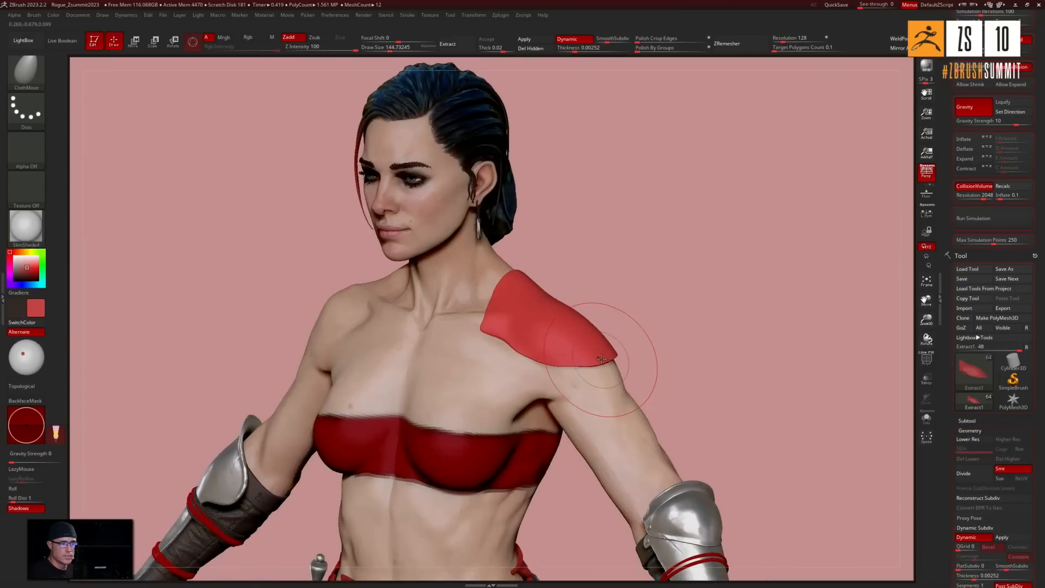
{"action": "left_click_drag", "start_coordinate": [644, 346], "coordinate": [638, 375]}
{"action": "left_click_drag", "start_coordinate": [632, 277], "coordinate": [571, 289]}
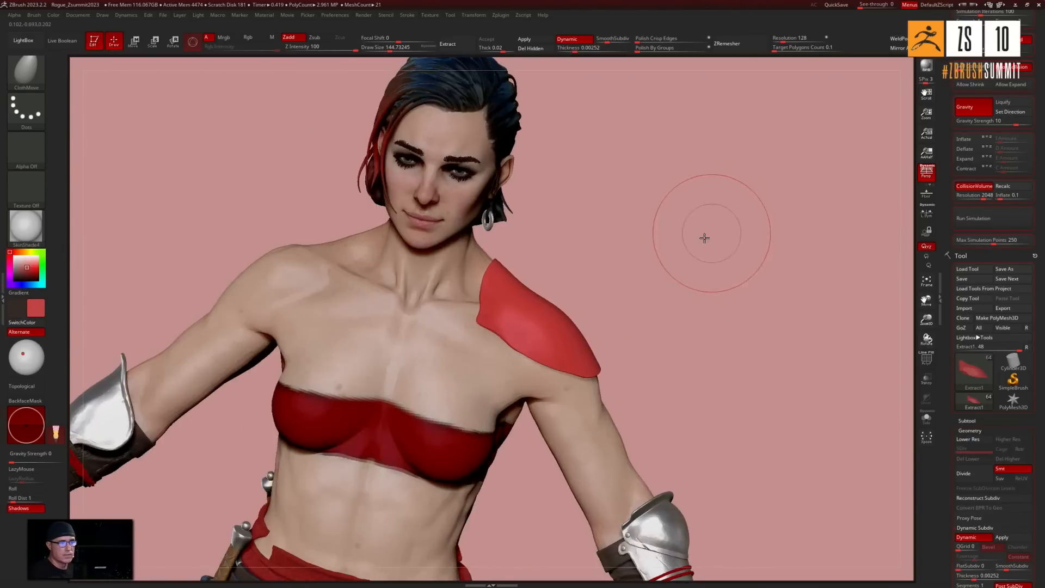
{"action": "left_click_drag", "start_coordinate": [700, 226], "coordinate": [653, 276]}
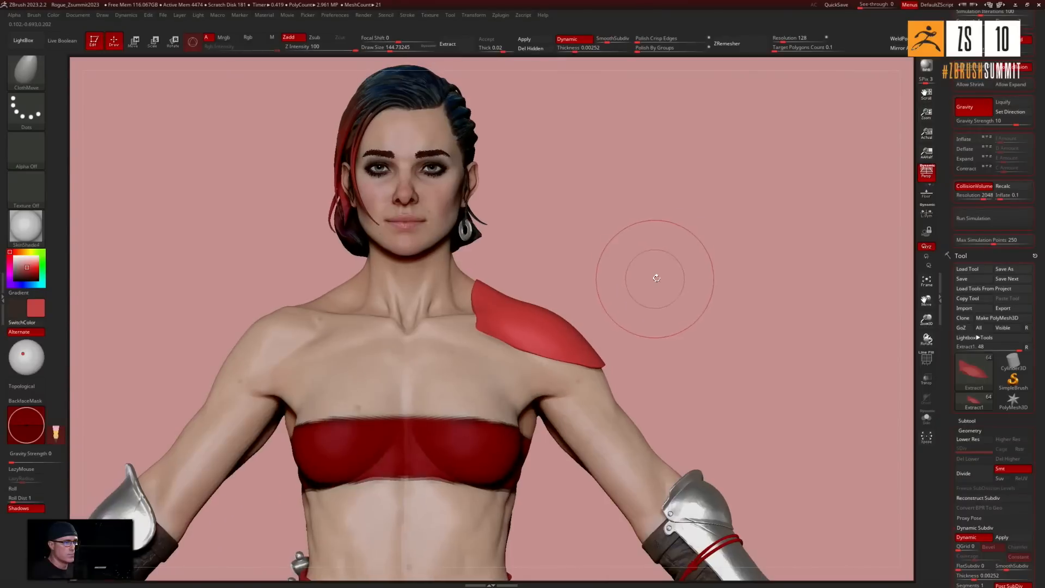
{"action": "key", "text": "s"}
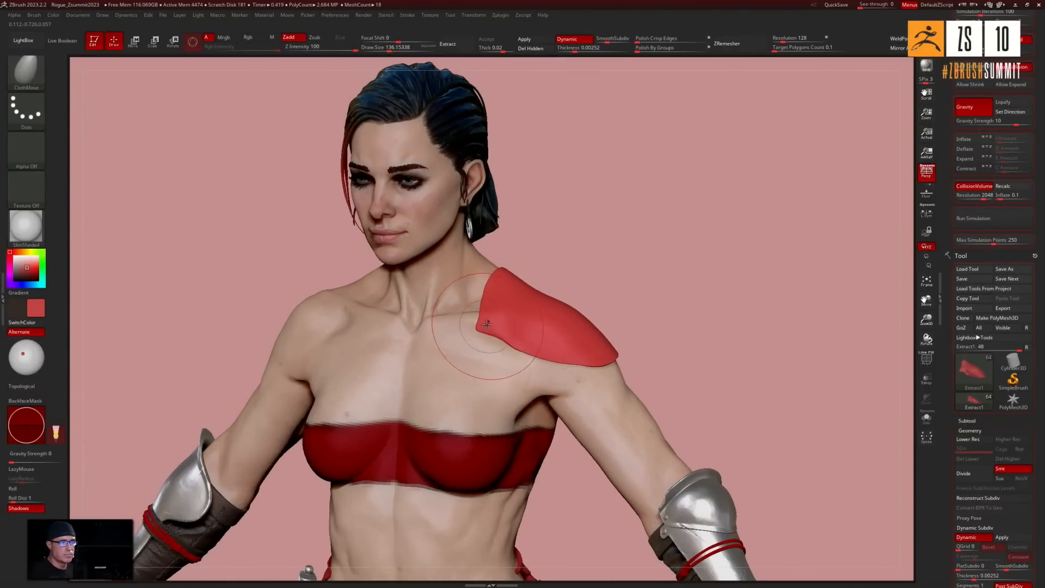
{"action": "left_click_drag", "start_coordinate": [478, 328], "coordinate": [476, 330]}
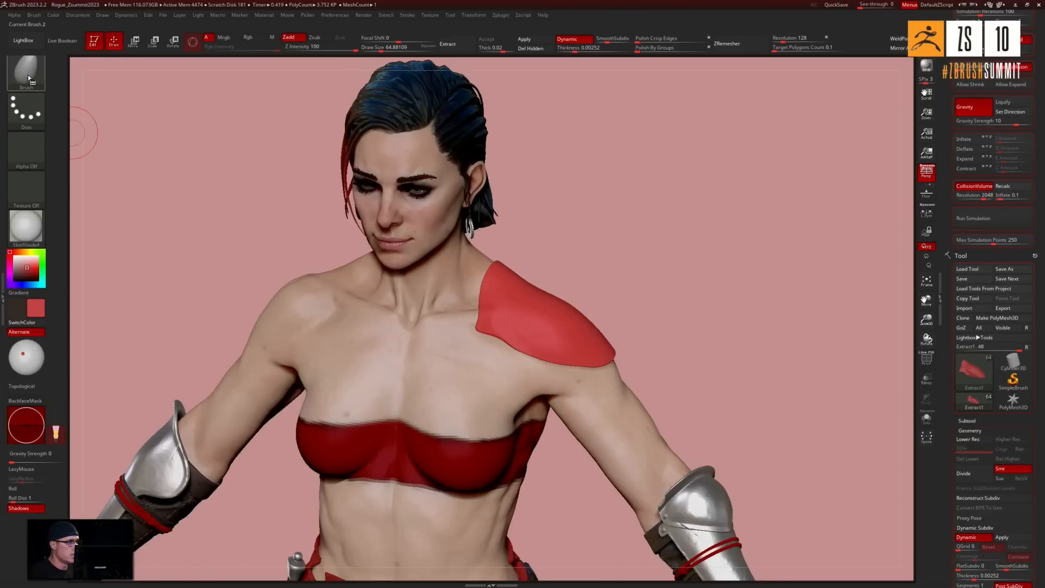
Sharpen and even out the shoulder piece's front inner edge with the Pinch and Smooth brushes at a draw size of about 46
{"action": "left_click", "coordinate": [28, 74]}
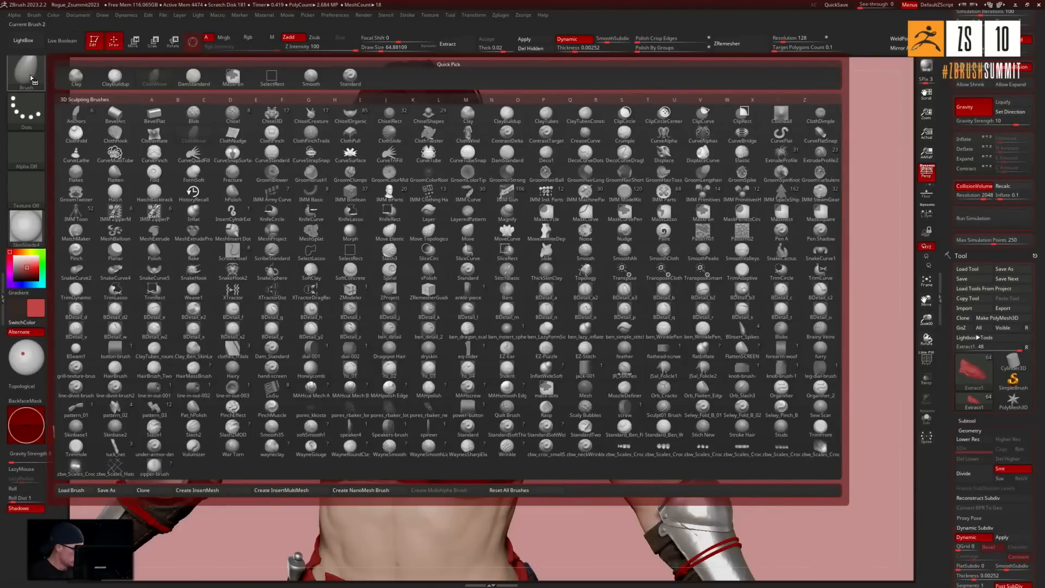
{"action": "key", "text": "p"}
{"action": "key", "text": "i"}
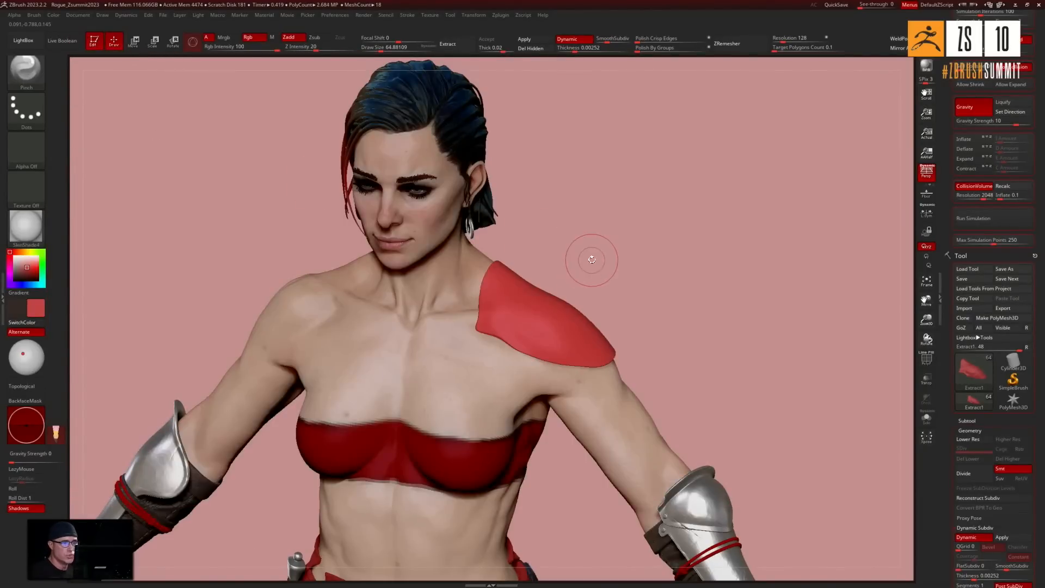
{"action": "left_click_drag", "start_coordinate": [592, 260], "coordinate": [584, 279]}
{"action": "key", "text": "s"}
{"action": "mouse_move", "coordinate": [485, 315]}
{"action": "right_mouse_down"}
{"action": "mouse_move", "coordinate": [588, 292]}
{"action": "mouse_move", "coordinate": [476, 320]}
{"action": "right_mouse_up"}
{"action": "key", "text": "bracketright"}
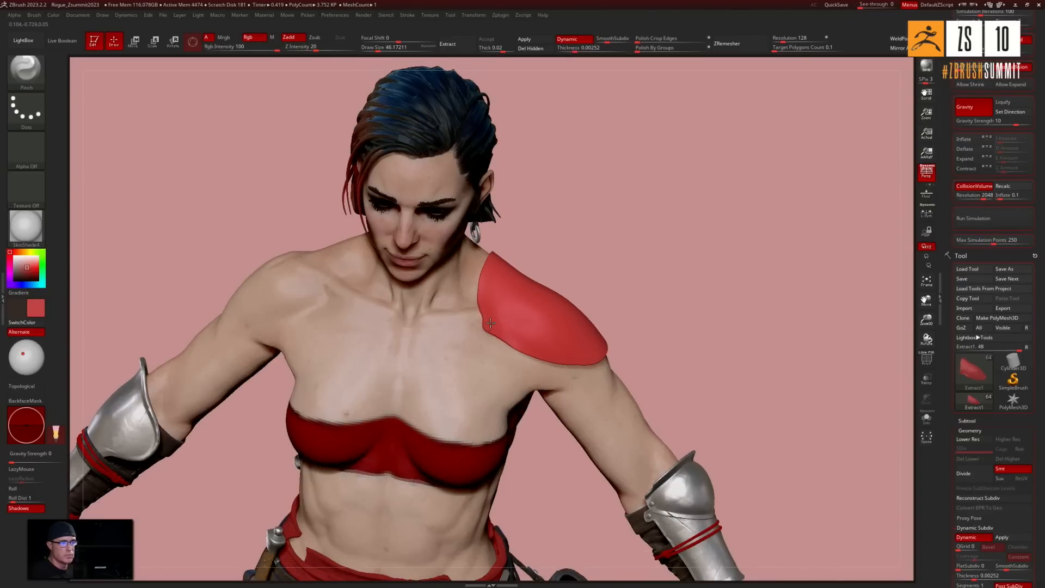
{"action": "right_click_drag", "start_coordinate": [540, 309], "coordinate": [553, 241]}
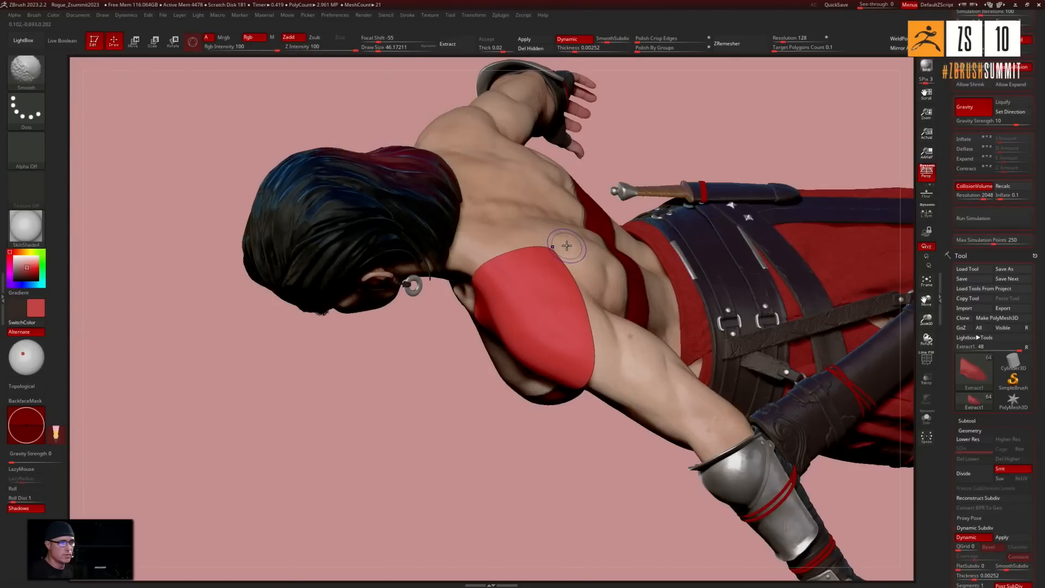
{"action": "right_click_drag", "start_coordinate": [452, 362], "coordinate": [472, 328]}
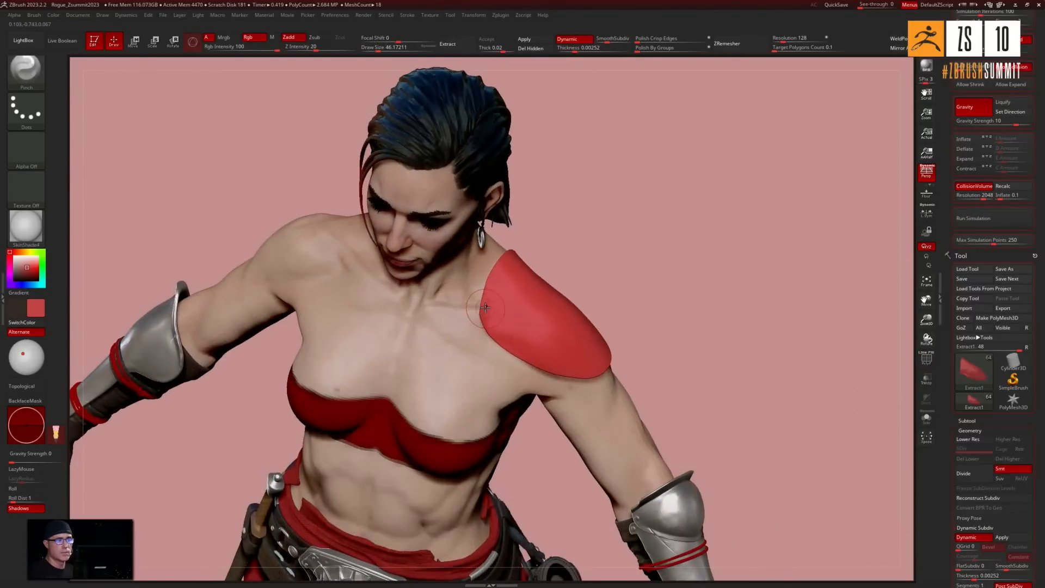
Refine the back edge and corner of the shoulder piece with the Pinch brush, and rebuild its mesh with ZRemesher
{"action": "right_click_drag", "start_coordinate": [702, 340], "coordinate": [561, 282]}
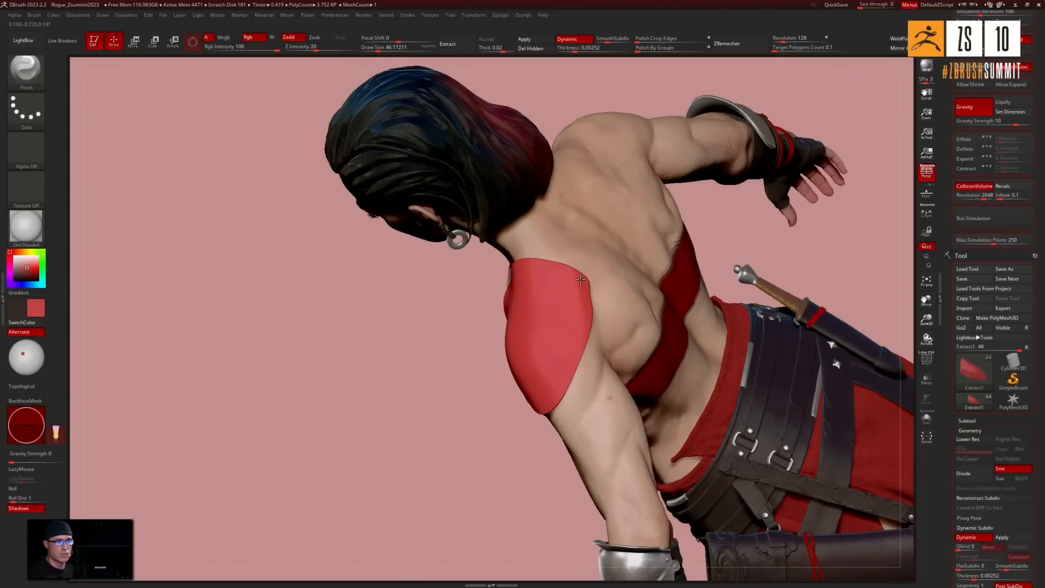
{"action": "right_click_drag", "start_coordinate": [444, 314], "coordinate": [547, 270]}
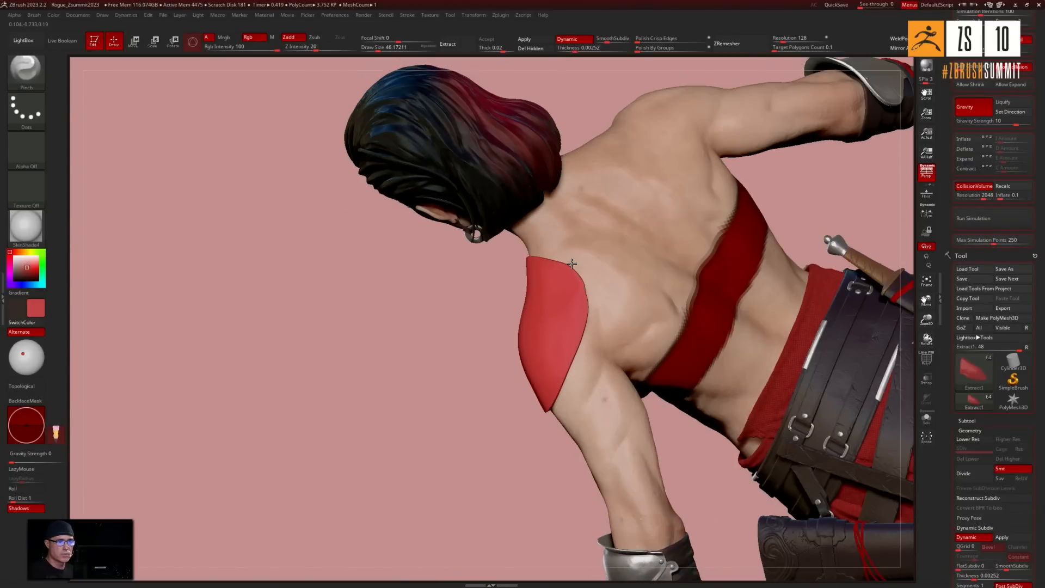
{"action": "right_click_drag", "start_coordinate": [481, 425], "coordinate": [525, 304]}
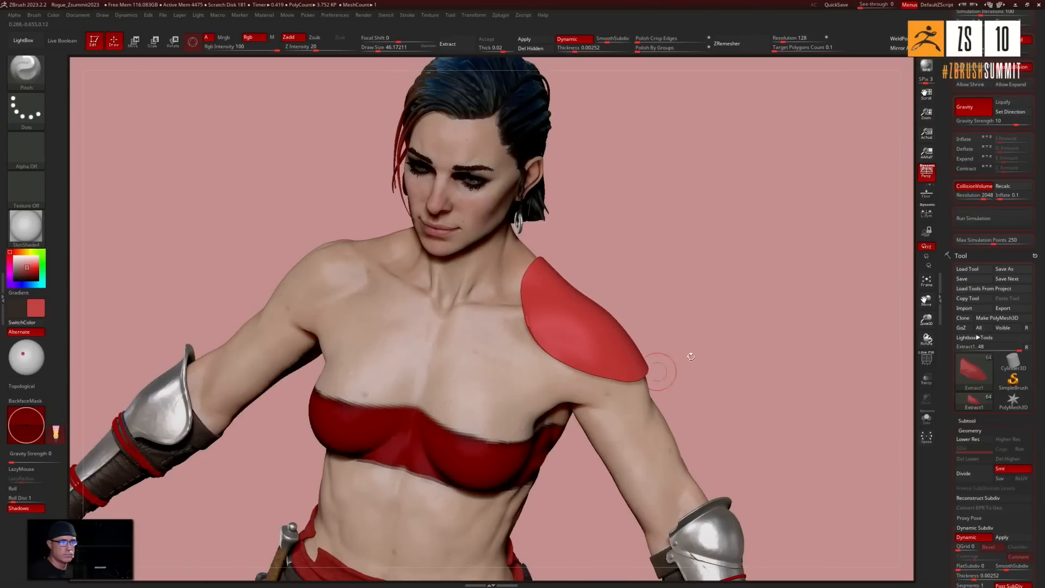
{"action": "right_click_drag", "start_coordinate": [649, 374], "coordinate": [544, 268]}
{"action": "right_click_drag", "start_coordinate": [733, 239], "coordinate": [683, 250]}
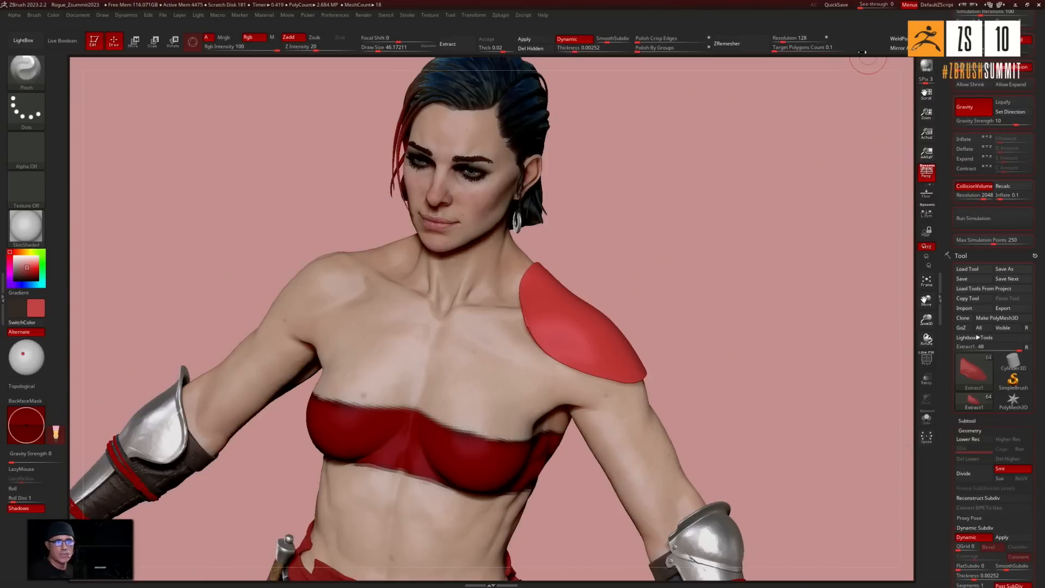
{"action": "left_click", "coordinate": [735, 48]}
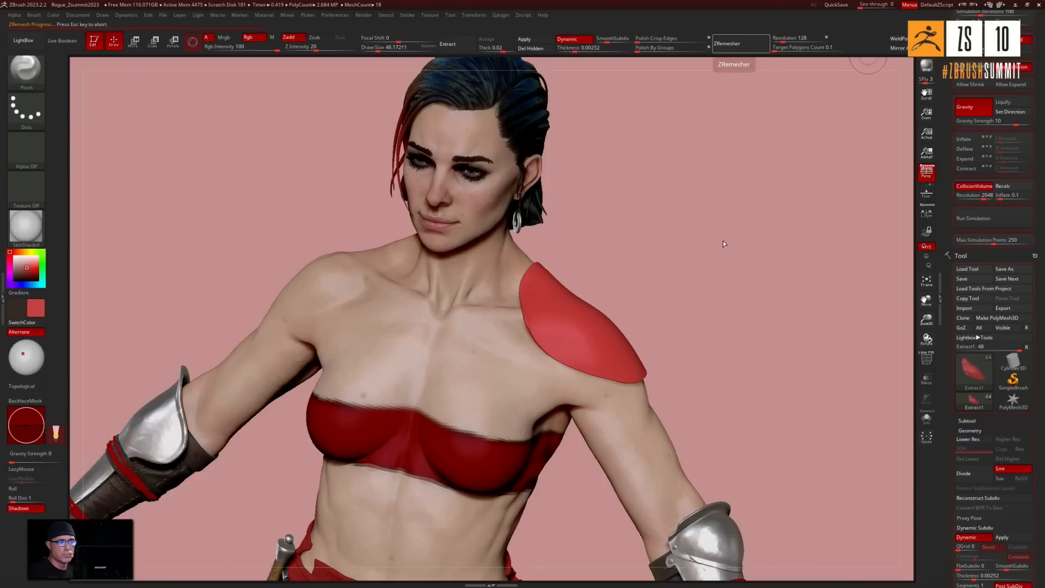
Mask the front inner part of the shoulder piece at a draw size of about 62 and invert the mask
{"action": "right_click_drag", "start_coordinate": [716, 236], "coordinate": [544, 331]}
{"action": "right_click_drag", "start_coordinate": [661, 286], "coordinate": [640, 270]}
{"action": "mouse_move", "coordinate": [471, 329]}
{"action": "right_mouse_down"}
{"action": "mouse_move", "coordinate": [623, 236]}
{"action": "mouse_move", "coordinate": [425, 298]}
{"action": "right_mouse_up"}
{"action": "key", "text": "s"}
{"action": "mouse_move", "coordinate": [428, 296]}
{"action": "left_mouse_down"}
{"action": "mouse_move", "coordinate": [430, 310]}
{"action": "mouse_move", "coordinate": [431, 293]}
{"action": "left_mouse_up"}
{"action": "key", "text": "ctrl"}
{"action": "mouse_move", "coordinate": [433, 302]}
{"action": "right_mouse_down"}
{"action": "mouse_move", "coordinate": [705, 268]}
{"action": "mouse_move", "coordinate": [685, 327]}
{"action": "right_mouse_up"}
{"action": "left_click", "coordinate": [796, 355], "text": "ctrl"}
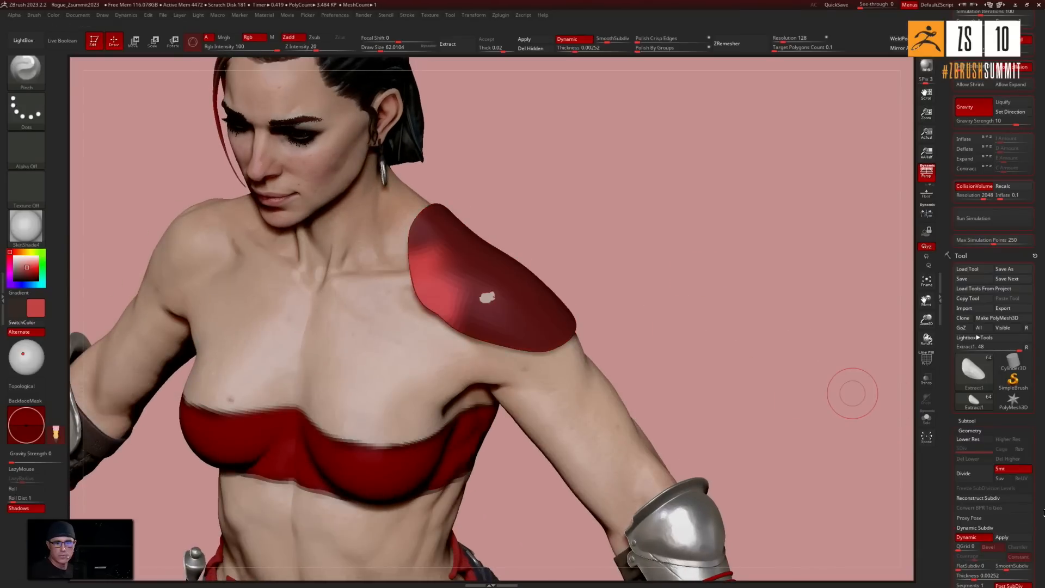
Polish the unmasked front inner edge of the shoulder piece with the Polish Crisp Edges deformation
{"action": "scroll", "coordinate": [994, 327], "scroll_direction": "down", "scroll_amount": 5}
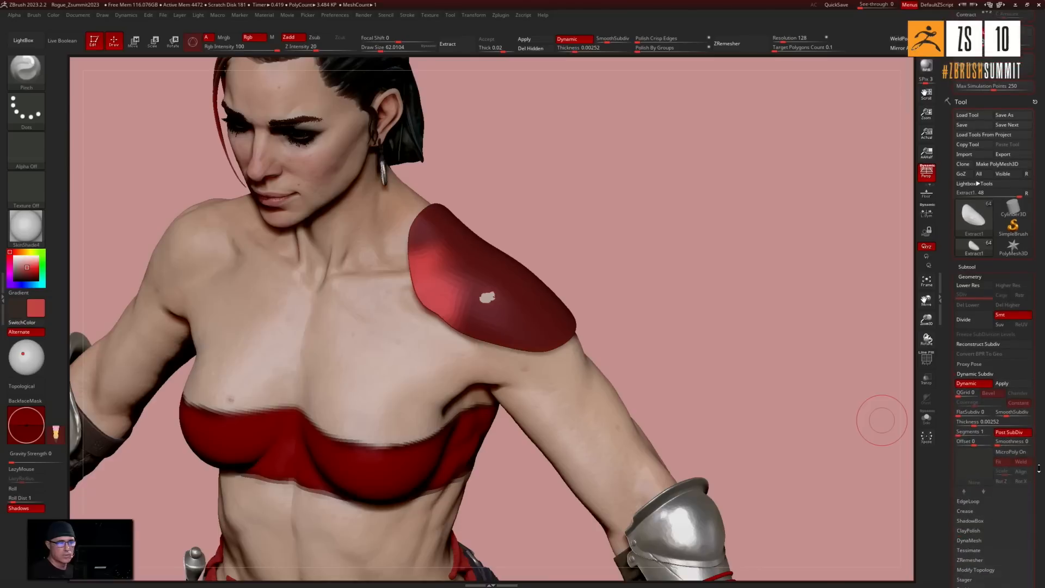
{"action": "scroll", "coordinate": [1034, 428], "scroll_direction": "down", "scroll_amount": 4}
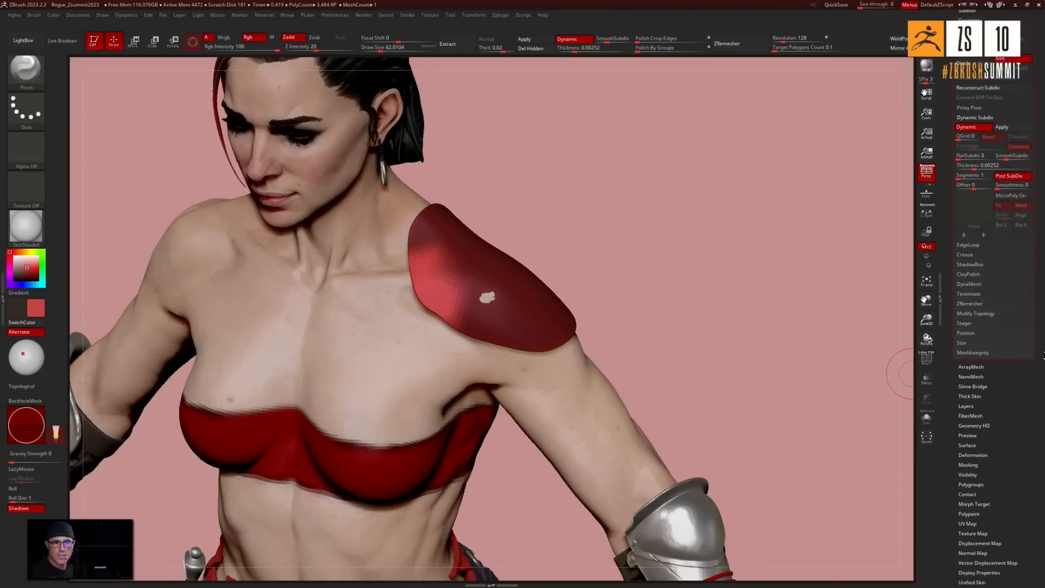
{"action": "left_click", "coordinate": [965, 457]}
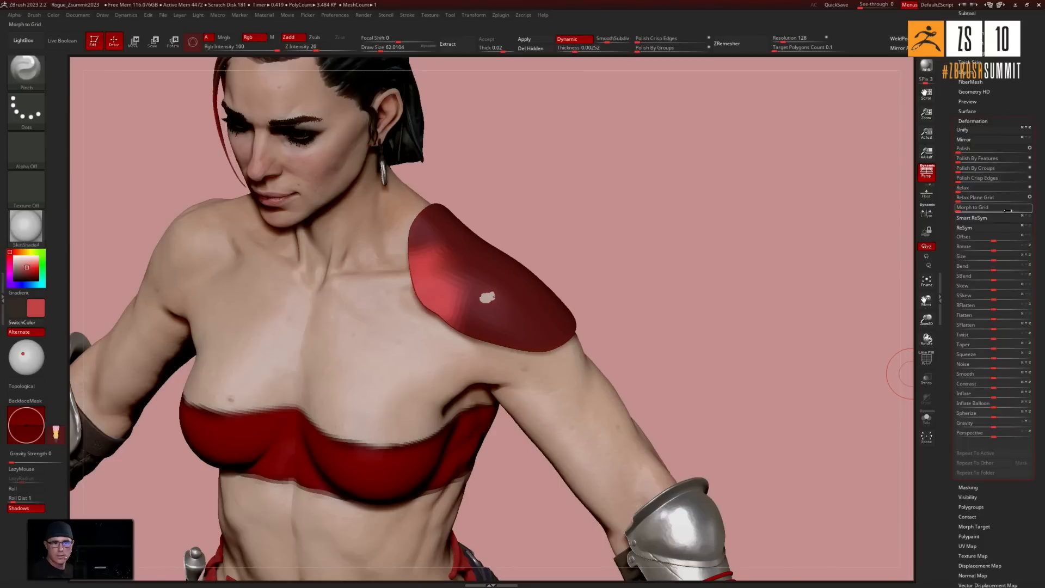
{"action": "scroll", "coordinate": [1043, 275], "scroll_direction": "up", "scroll_amount": 3}
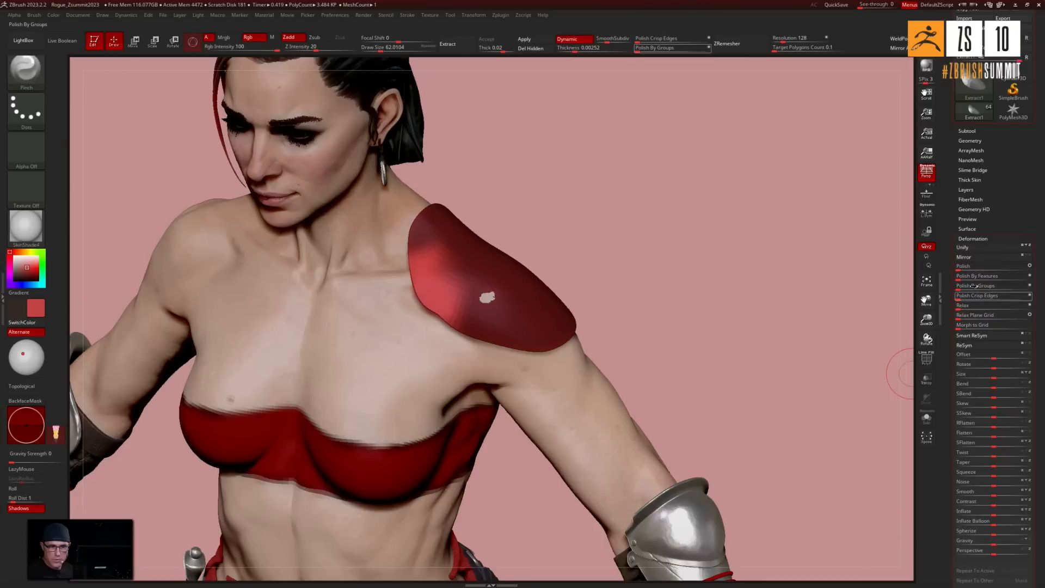
{"action": "left_click", "coordinate": [961, 287]}
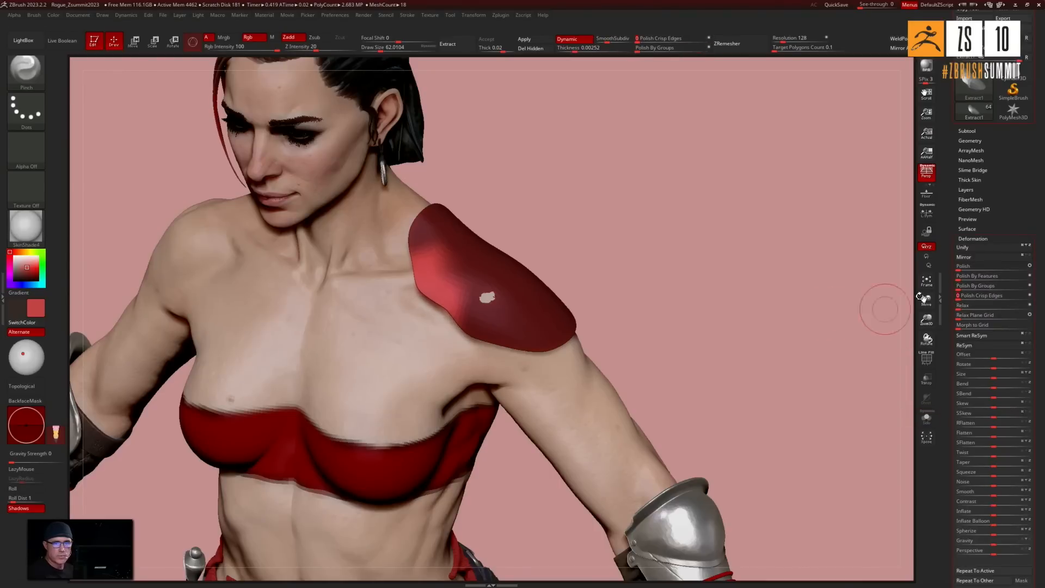
Clear the mask from the shoulder piece and smooth the whole piece with the Polish By Groups deformation
{"action": "key", "text": "ctrl"}
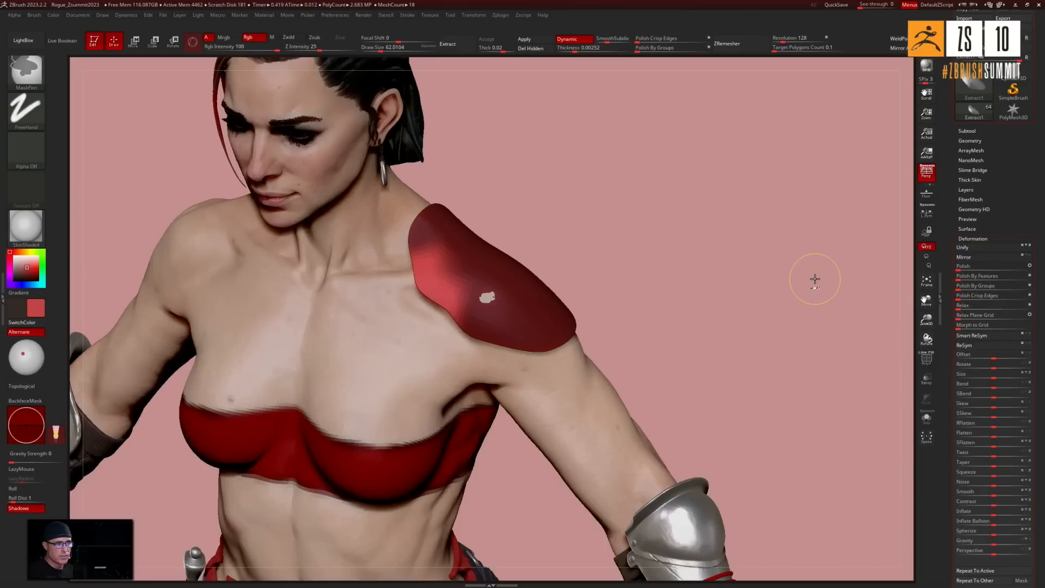
{"action": "left_click_drag", "start_coordinate": [753, 281], "coordinate": [753, 324], "text": "ctrl"}
{"action": "mouse_move", "coordinate": [483, 329]}
{"action": "left_mouse_down", "text": "ctrl"}
{"action": "mouse_move", "coordinate": [433, 283]}
{"action": "mouse_move", "coordinate": [523, 334]}
{"action": "left_mouse_up", "text": "ctrl"}
{"action": "left_click", "coordinate": [713, 277], "text": "ctrl"}
{"action": "left_click_drag", "start_coordinate": [729, 283], "coordinate": [773, 305], "text": "ctrl"}
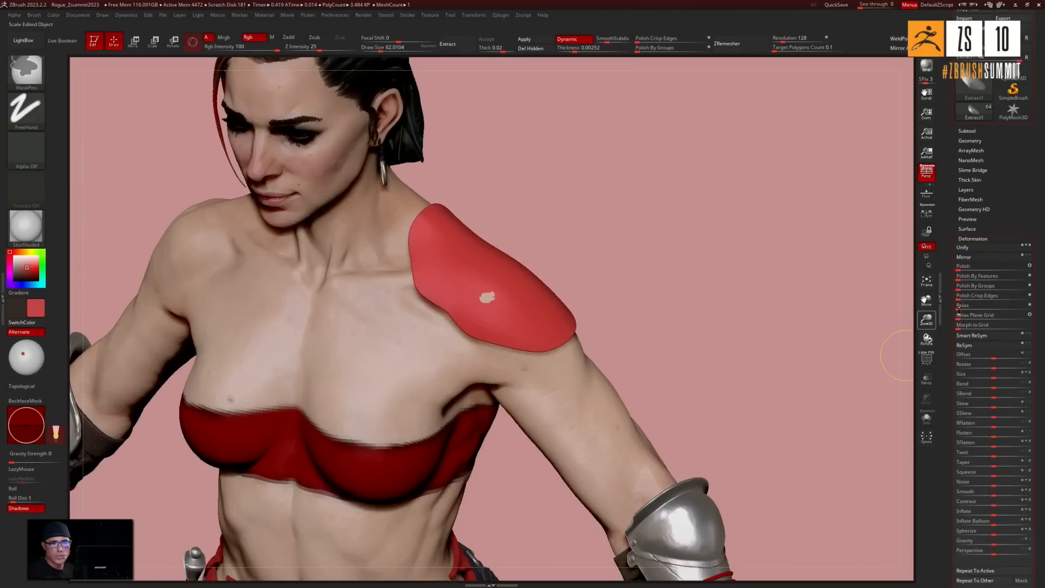
{"action": "left_click", "coordinate": [973, 285]}
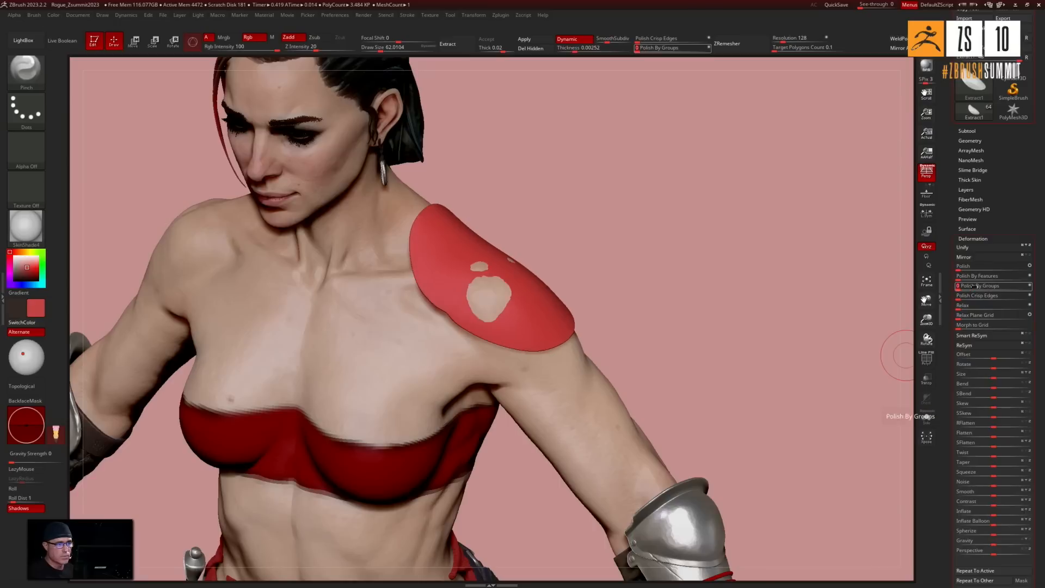
Pull the shoulder piece's surface out over the body and adjust its upper inner edge with ClothMove at a draw size of about 124
{"action": "left_click_drag", "start_coordinate": [719, 292], "coordinate": [468, 273]}
{"action": "key", "text": "bracketright"}
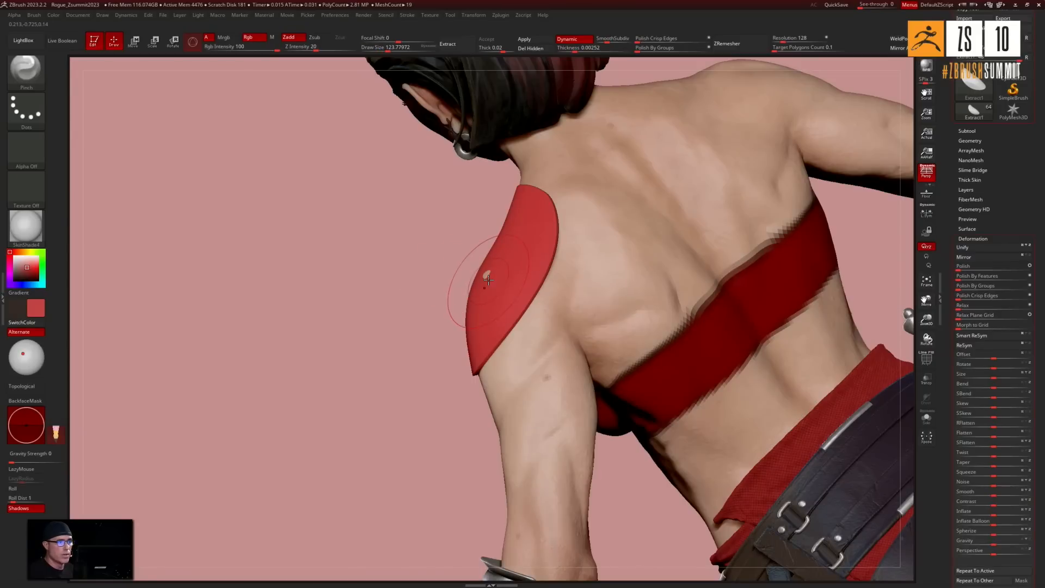
{"action": "key", "text": "b"}
{"action": "key", "text": "c"}
{"action": "key", "text": "m"}
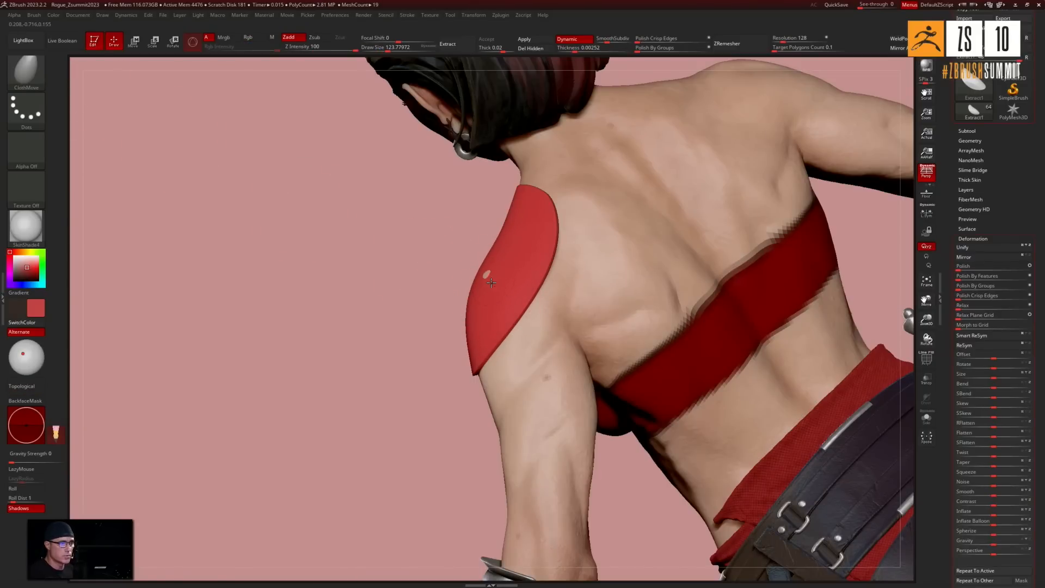
{"action": "left_click_drag", "start_coordinate": [383, 287], "coordinate": [532, 247]}
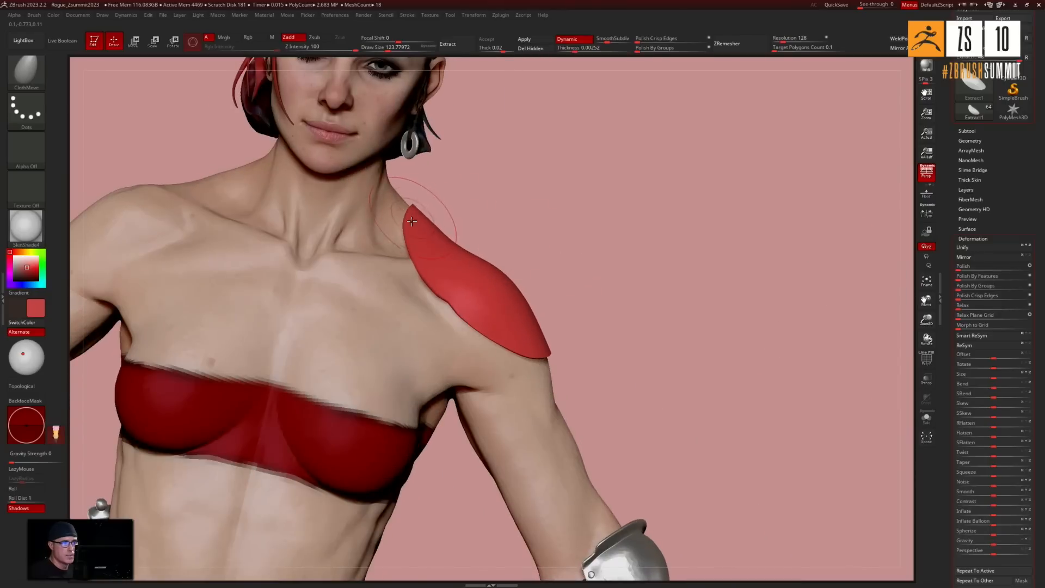
{"action": "mouse_move", "coordinate": [416, 216]}
{"action": "left_mouse_down"}
{"action": "mouse_move", "coordinate": [532, 299]}
{"action": "mouse_move", "coordinate": [541, 326]}
{"action": "mouse_move", "coordinate": [569, 351]}
{"action": "mouse_move", "coordinate": [587, 343]}
{"action": "mouse_move", "coordinate": [518, 289]}
{"action": "mouse_move", "coordinate": [595, 334]}
{"action": "mouse_move", "coordinate": [651, 316]}
{"action": "mouse_move", "coordinate": [588, 355]}
{"action": "mouse_move", "coordinate": [635, 332]}
{"action": "mouse_move", "coordinate": [619, 297]}
{"action": "mouse_move", "coordinate": [576, 264]}
{"action": "left_mouse_up"}
Refine the overall shape of the shoulder piece with ClothMove, starting at a draw size of about 68 and enlarging the brush
{"action": "left_click_drag", "start_coordinate": [592, 219], "coordinate": [618, 292], "text": "ctrl"}
{"action": "mouse_move", "coordinate": [587, 235]}
{"action": "left_mouse_down", "text": "alt"}
{"action": "mouse_move", "coordinate": [580, 209]}
{"action": "mouse_move", "coordinate": [541, 262]}
{"action": "mouse_move", "coordinate": [595, 229]}
{"action": "mouse_move", "coordinate": [589, 250]}
{"action": "mouse_move", "coordinate": [518, 252]}
{"action": "mouse_move", "coordinate": [602, 222]}
{"action": "mouse_move", "coordinate": [605, 279]}
{"action": "mouse_move", "coordinate": [512, 268]}
{"action": "left_mouse_up", "text": "alt"}
{"action": "left_click_drag", "start_coordinate": [654, 216], "coordinate": [612, 238]}
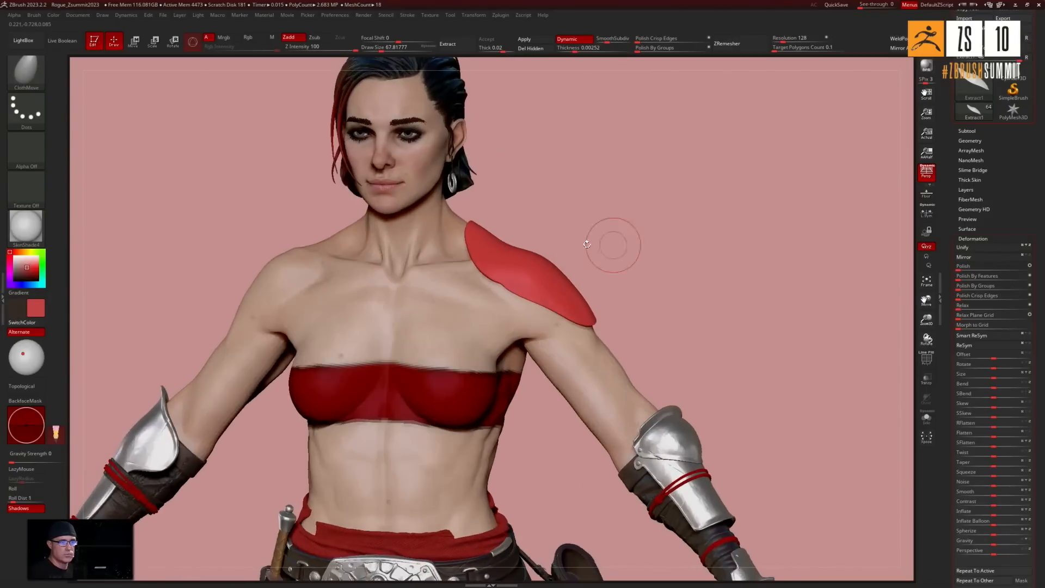
{"action": "key", "text": "bracketright"}
{"action": "mouse_move", "coordinate": [595, 275]}
{"action": "left_mouse_down"}
{"action": "mouse_move", "coordinate": [648, 256]}
{"action": "mouse_move", "coordinate": [661, 297]}
{"action": "left_mouse_up"}
{"action": "key", "text": "bracketright"}
{"action": "key", "text": "bracketright"}
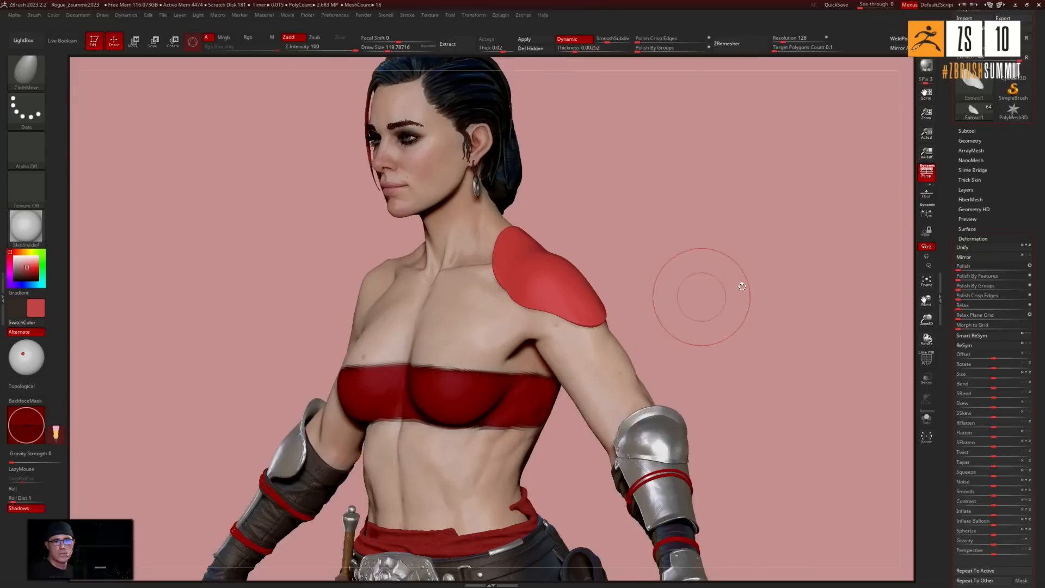
Show the outfit through subtool visibility set V3 and select the body subtool below Extract1
{"action": "left_click", "coordinate": [968, 131]}
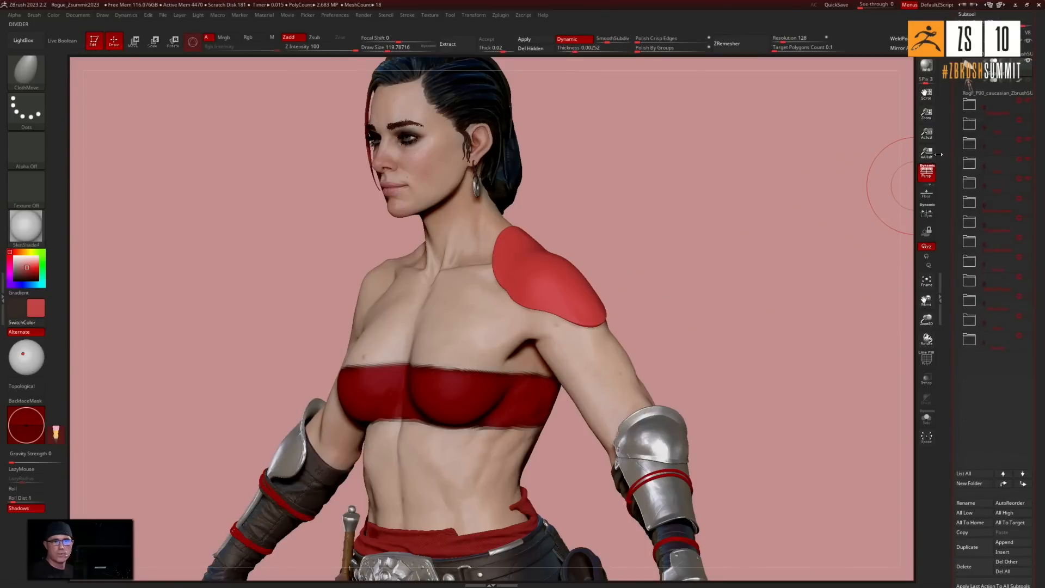
{"action": "scroll", "coordinate": [950, 154], "scroll_direction": "up", "scroll_amount": 10}
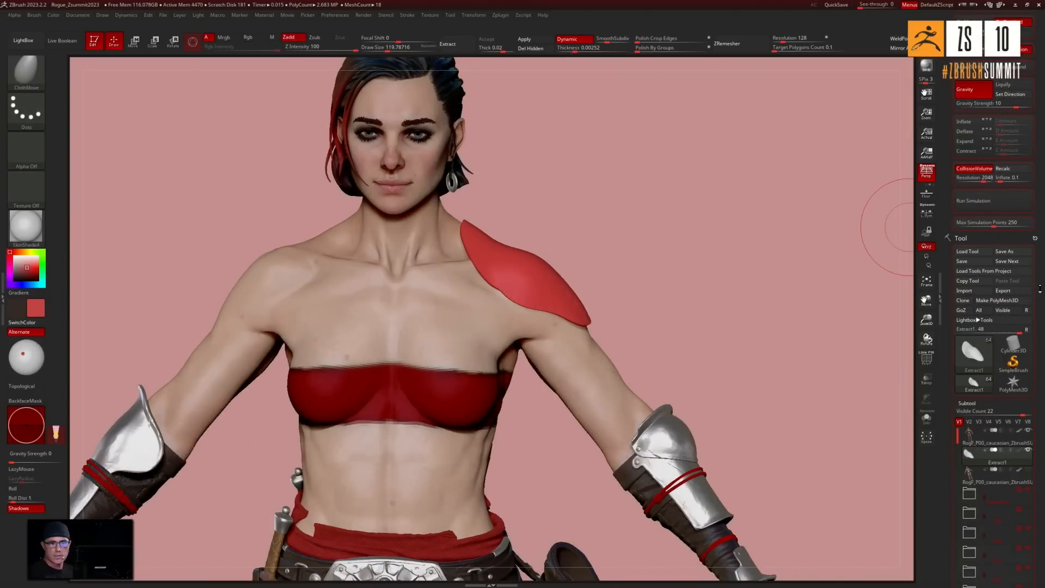
{"action": "scroll", "coordinate": [1016, 218], "scroll_direction": "down", "scroll_amount": 5}
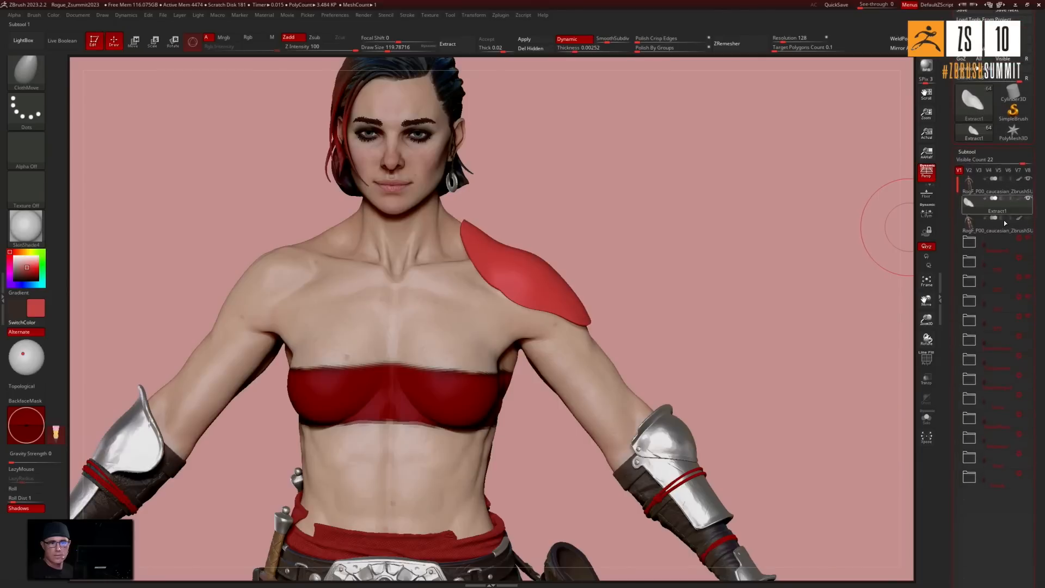
{"action": "left_click", "coordinate": [969, 171]}
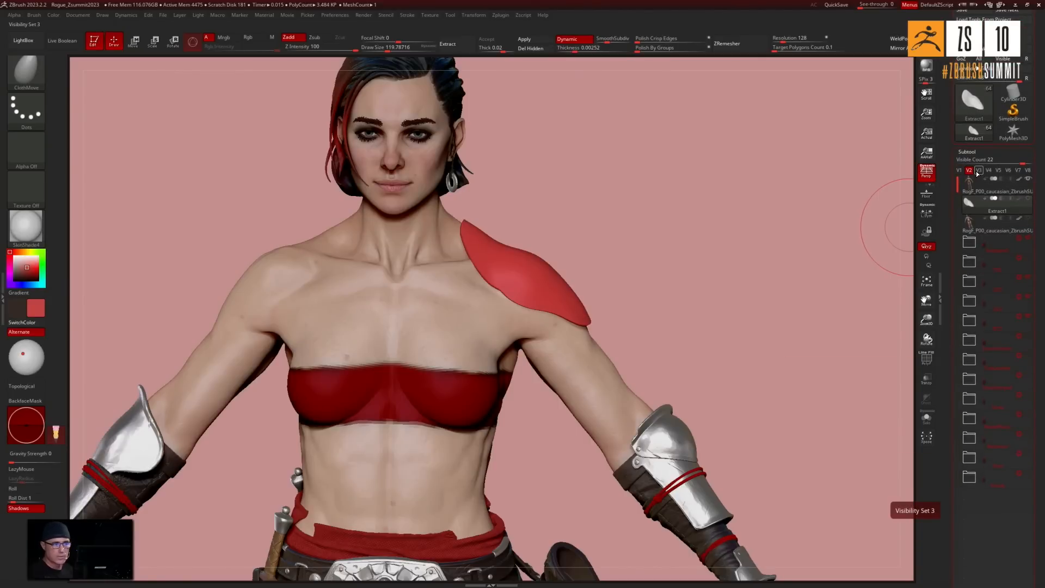
{"action": "left_click", "coordinate": [978, 171]}
{"action": "left_click_drag", "start_coordinate": [819, 250], "coordinate": [732, 295]}
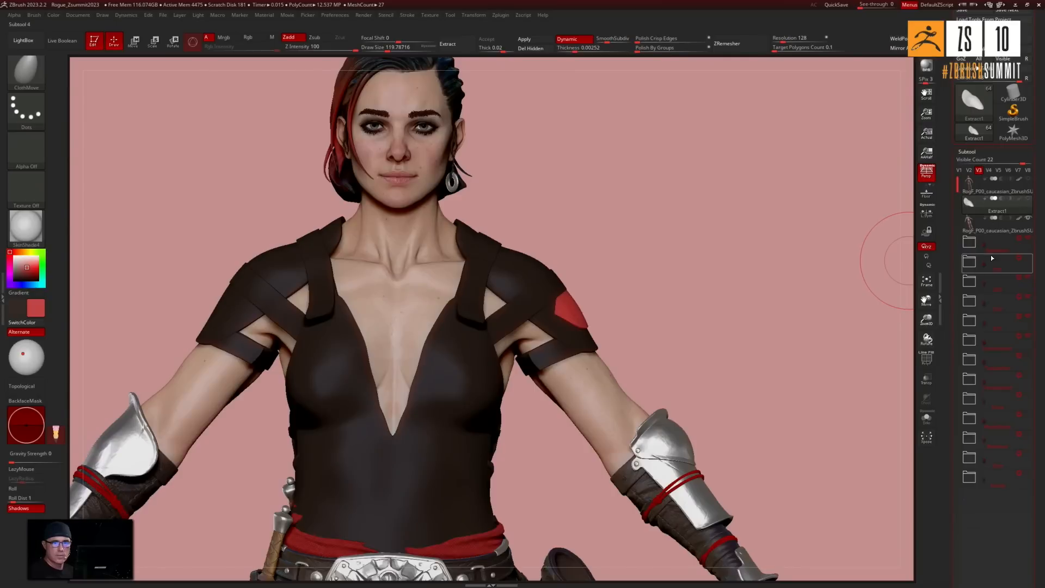
{"action": "left_click", "coordinate": [997, 233]}
Examine the dark leather top and its shoulder straps from the front and side, and view the full figure from afar
{"action": "left_click_drag", "start_coordinate": [747, 249], "coordinate": [492, 262], "text": "alt"}
{"action": "left_click_drag", "start_coordinate": [662, 191], "coordinate": [621, 256]}
{"action": "left_click_drag", "start_coordinate": [408, 194], "coordinate": [733, 220]}
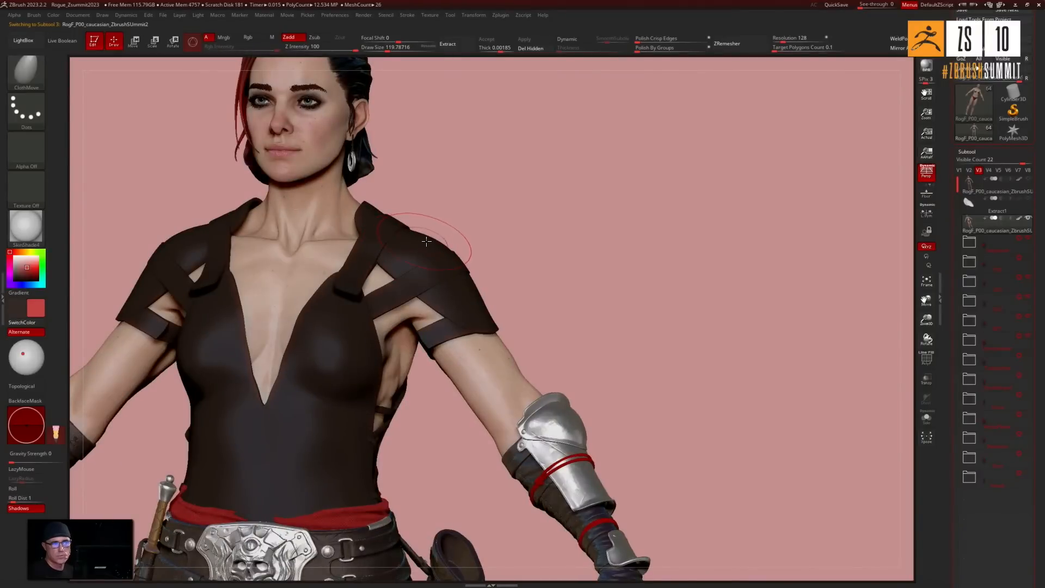
{"action": "left_click_drag", "start_coordinate": [479, 240], "coordinate": [564, 246]}
{"action": "mouse_move", "coordinate": [599, 301]}
{"action": "left_mouse_down"}
{"action": "mouse_move", "coordinate": [572, 294]}
{"action": "mouse_move", "coordinate": [599, 266]}
{"action": "mouse_move", "coordinate": [629, 261]}
{"action": "mouse_move", "coordinate": [419, 347]}
{"action": "left_mouse_up"}
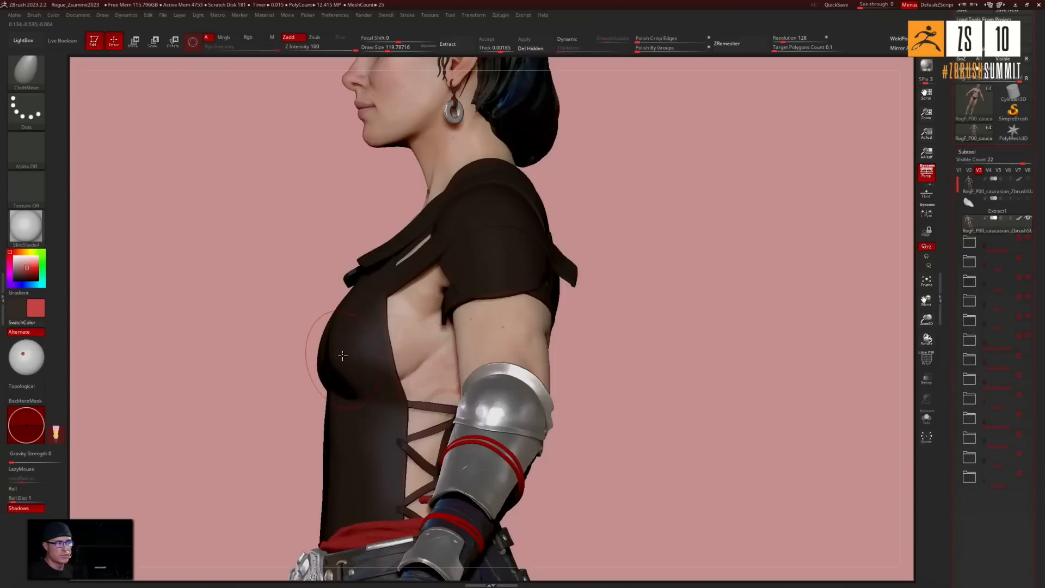
{"action": "left_click_drag", "start_coordinate": [369, 334], "coordinate": [679, 285]}
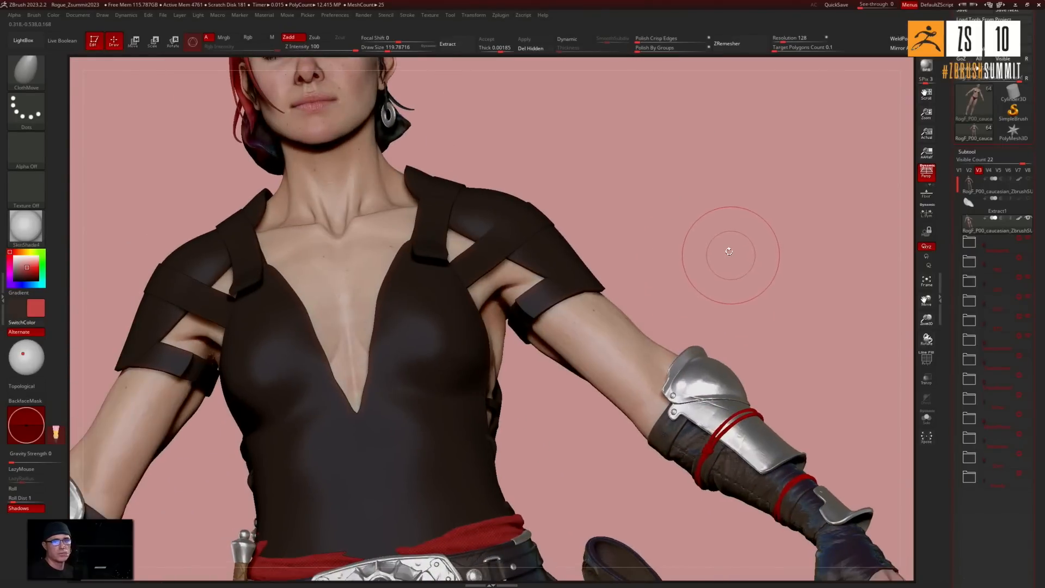
{"action": "left_click_drag", "start_coordinate": [723, 242], "coordinate": [718, 243], "text": "shift"}
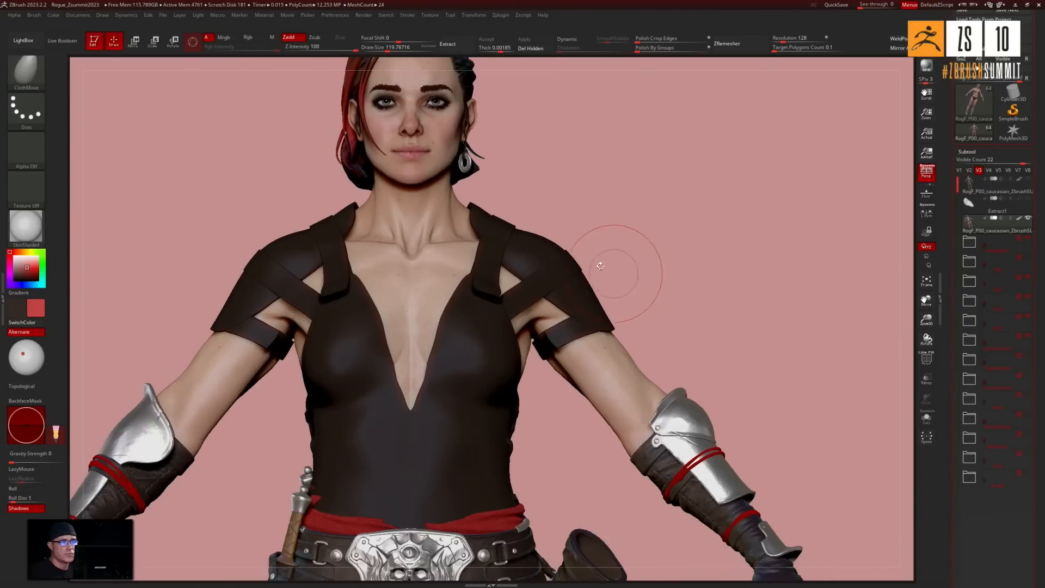
{"action": "key", "text": "s"}
{"action": "left_click_drag", "start_coordinate": [610, 256], "coordinate": [598, 257]}
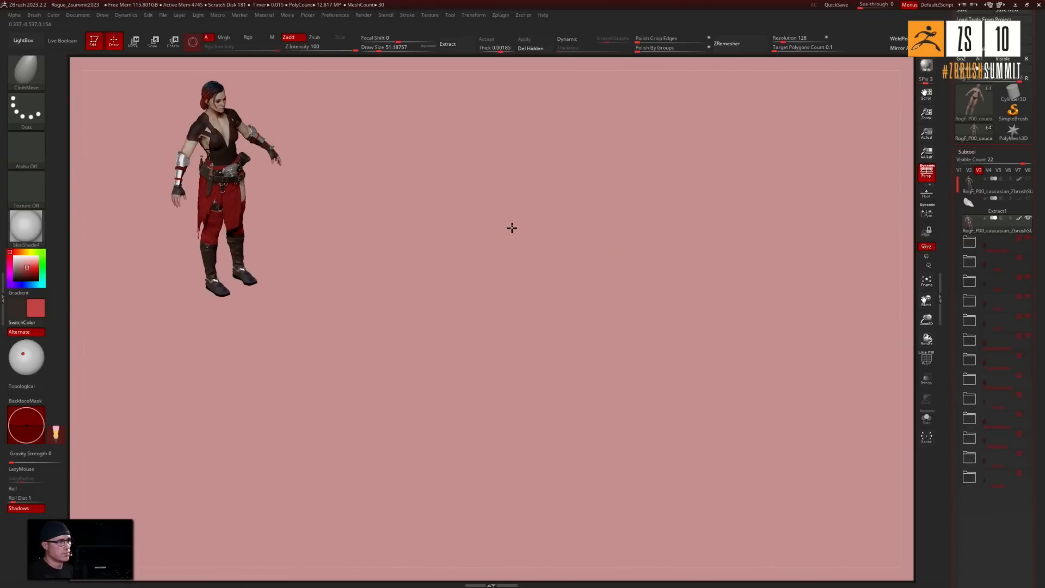
{"action": "left_click_drag", "start_coordinate": [512, 228], "coordinate": [470, 228]}
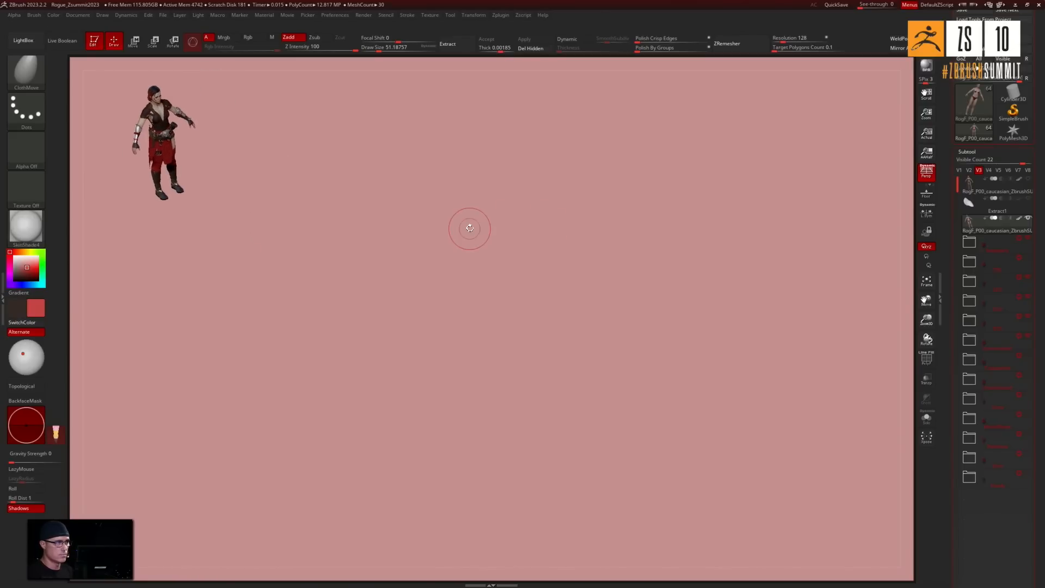
Show the TopLeather folder to add the brown leather chest armor over the dark top
{"action": "left_click_drag", "start_coordinate": [532, 168], "coordinate": [733, 241], "text": "alt"}
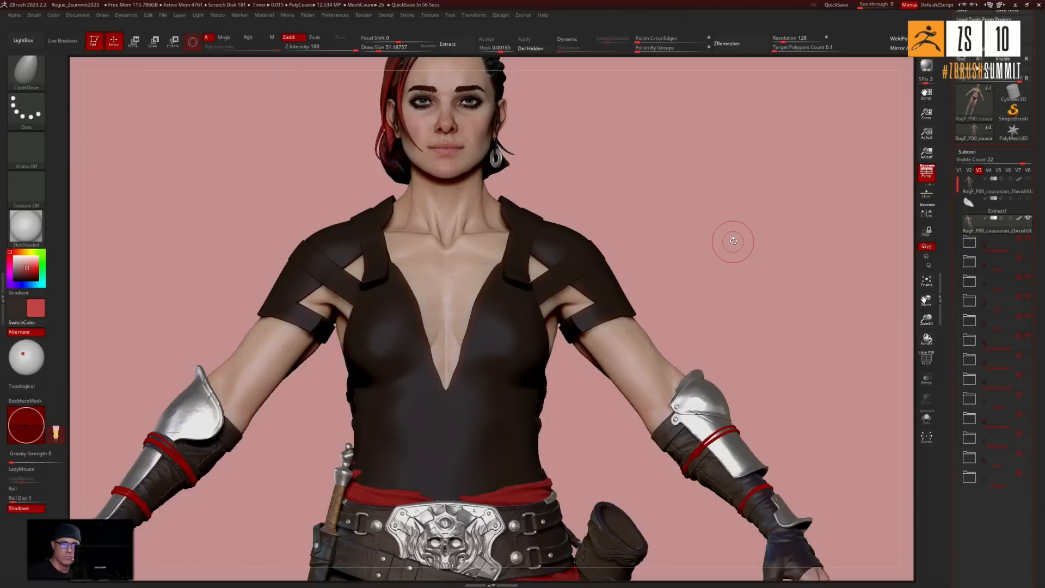
{"action": "mouse_move", "coordinate": [721, 243]}
{"action": "left_mouse_down"}
{"action": "mouse_move", "coordinate": [714, 217]}
{"action": "mouse_move", "coordinate": [715, 249]}
{"action": "left_mouse_up"}
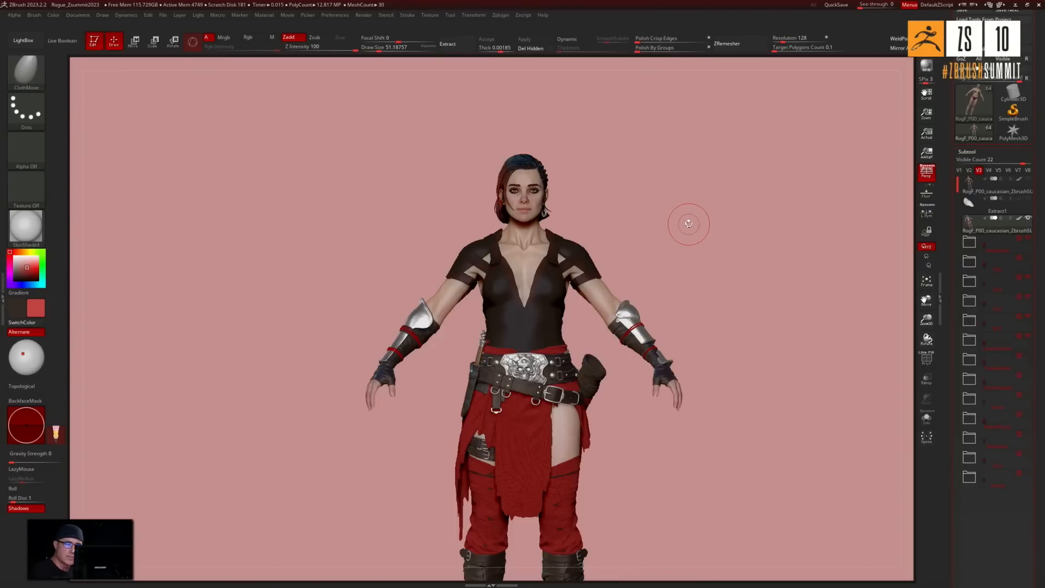
{"action": "left_click_drag", "start_coordinate": [671, 218], "coordinate": [678, 275]}
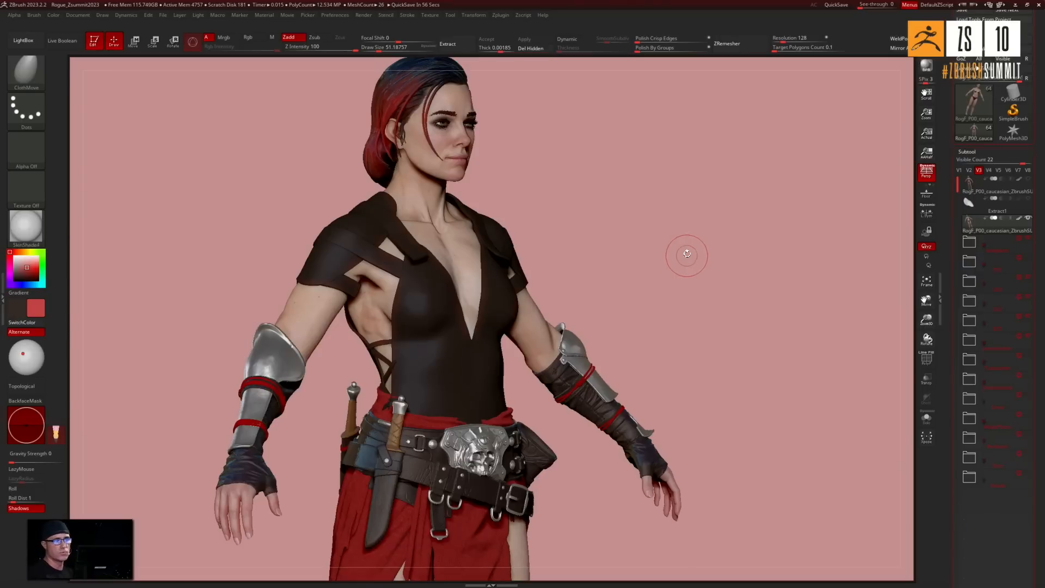
{"action": "left_click_drag", "start_coordinate": [690, 250], "coordinate": [654, 250]}
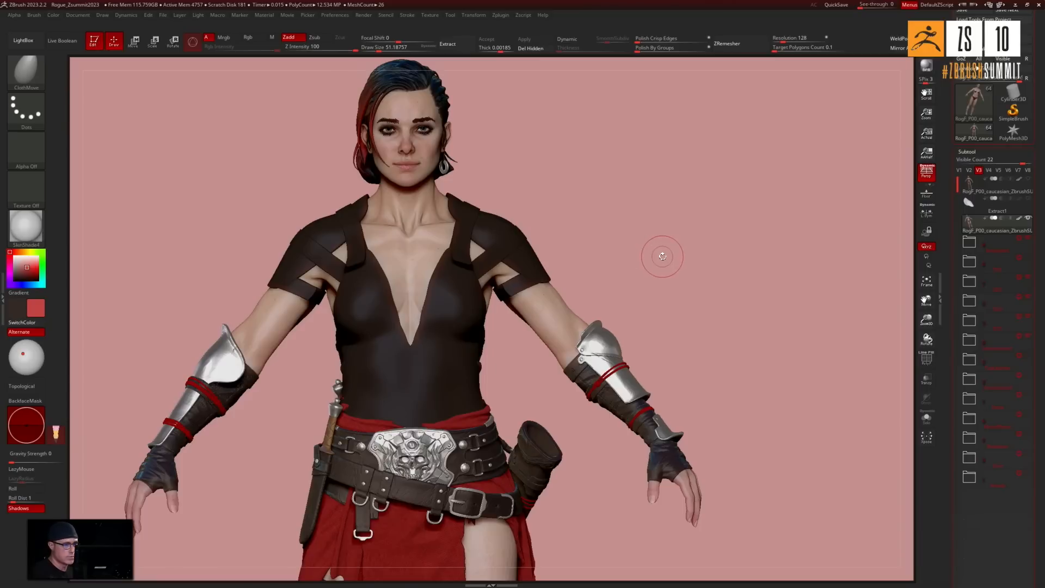
{"action": "left_click_drag", "start_coordinate": [646, 245], "coordinate": [540, 280]}
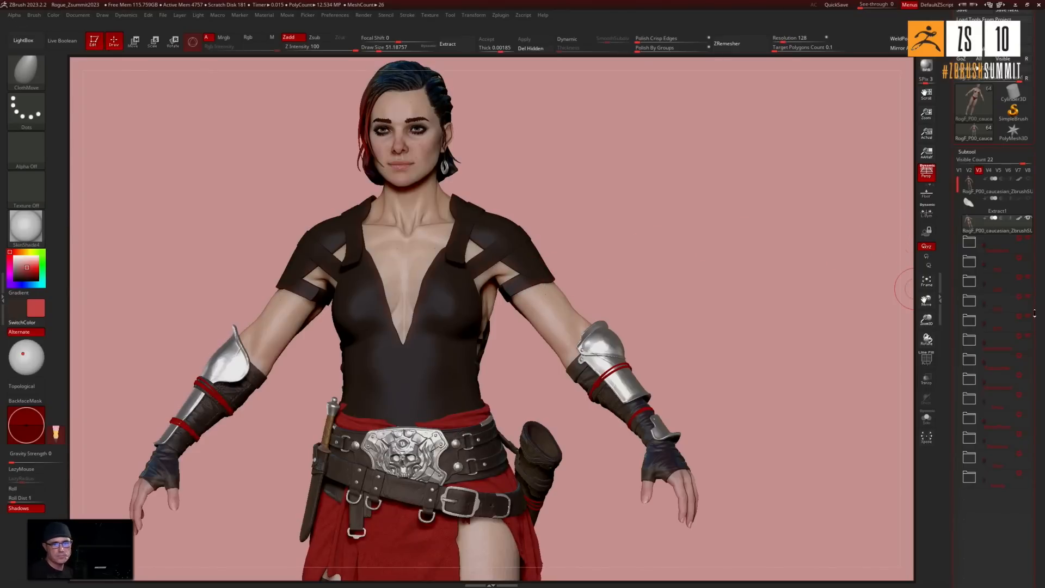
{"action": "mouse_move", "coordinate": [1029, 350]}
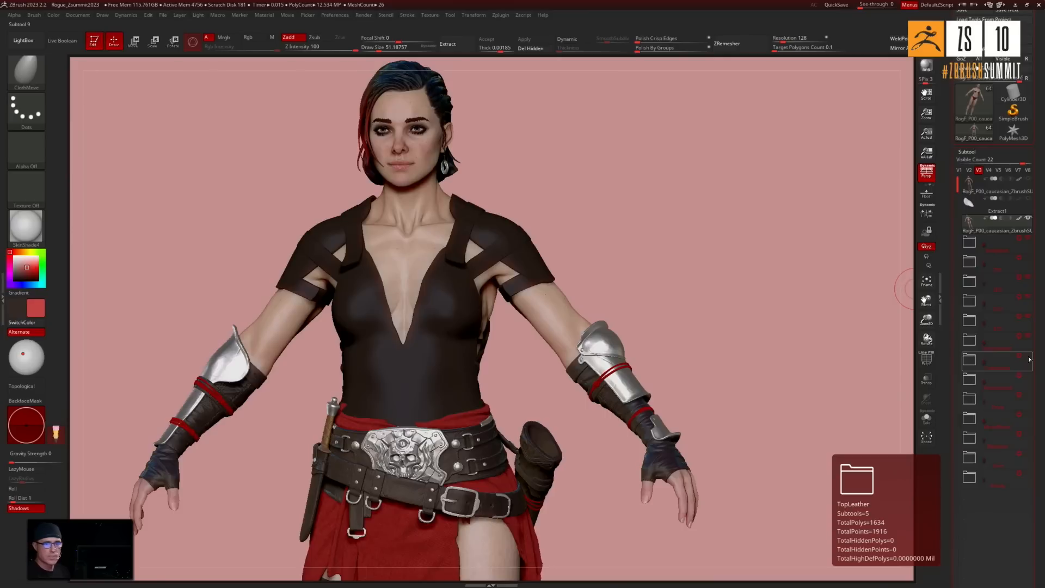
{"action": "left_click", "coordinate": [1030, 359]}
{"action": "left_click_drag", "start_coordinate": [833, 322], "coordinate": [809, 304]}
{"action": "left_click_drag", "start_coordinate": [816, 266], "coordinate": [819, 310], "text": "alt"}
{"action": "left_click_drag", "start_coordinate": [720, 318], "coordinate": [703, 366], "text": "alt"}
{"action": "left_click_drag", "start_coordinate": [710, 309], "coordinate": [511, 341]}
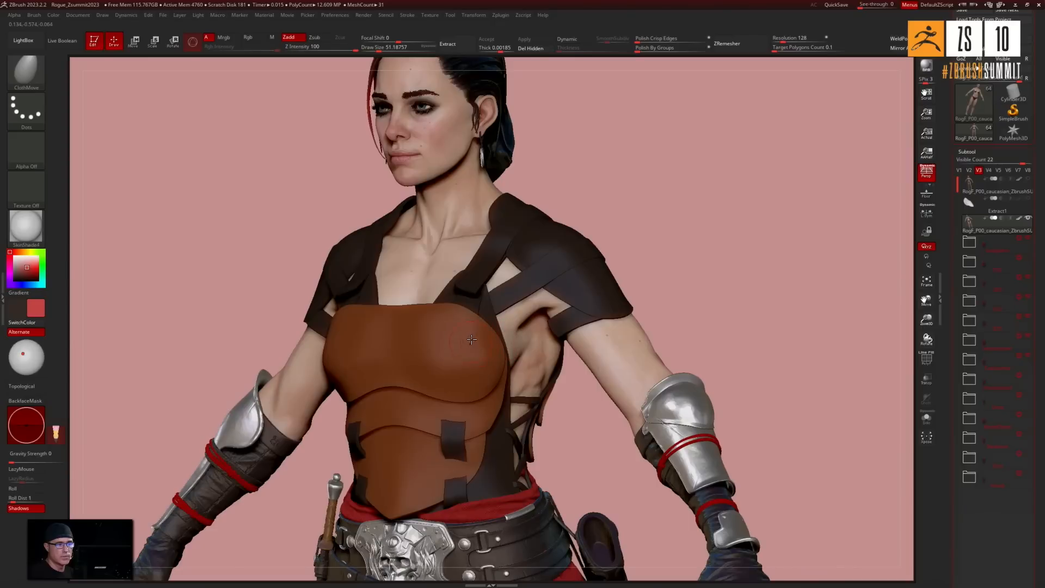
Examine the brown leather chest armor over the dark top from the front and both sides, up close and from afar
{"action": "left_click_drag", "start_coordinate": [697, 228], "coordinate": [713, 175]}
{"action": "mouse_move", "coordinate": [740, 249]}
{"action": "left_mouse_down"}
{"action": "mouse_move", "coordinate": [739, 229]}
{"action": "mouse_move", "coordinate": [758, 265]}
{"action": "mouse_move", "coordinate": [754, 246]}
{"action": "left_mouse_up"}
{"action": "left_click_drag", "start_coordinate": [753, 245], "coordinate": [664, 219], "text": "alt"}
{"action": "left_click_drag", "start_coordinate": [665, 220], "coordinate": [733, 376], "text": "alt"}
{"action": "left_click_drag", "start_coordinate": [631, 260], "coordinate": [705, 214], "text": "alt"}
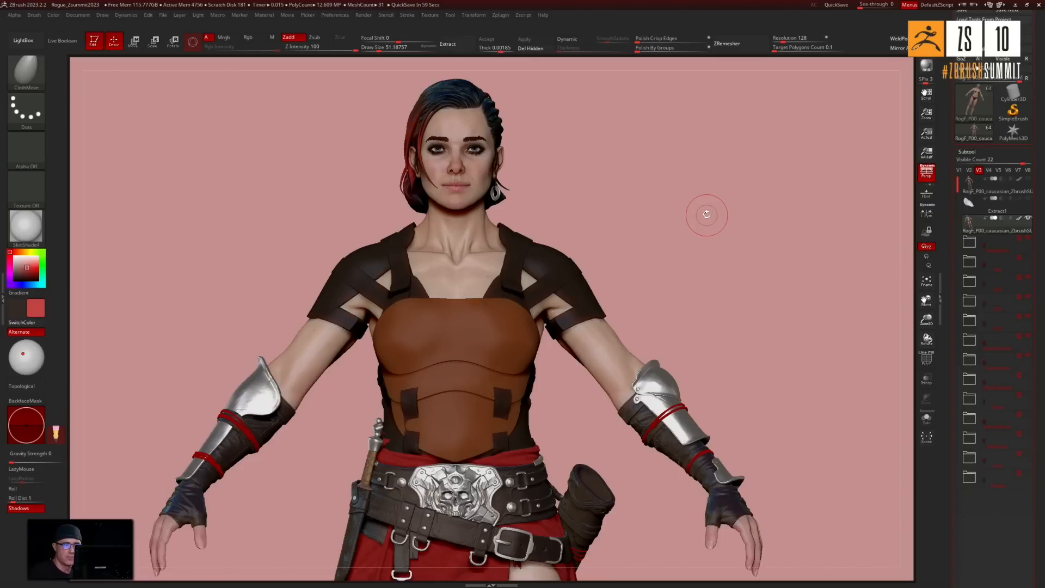
{"action": "mouse_move", "coordinate": [706, 212]}
{"action": "left_mouse_down"}
{"action": "mouse_move", "coordinate": [735, 206]}
{"action": "mouse_move", "coordinate": [711, 216]}
{"action": "left_mouse_up"}
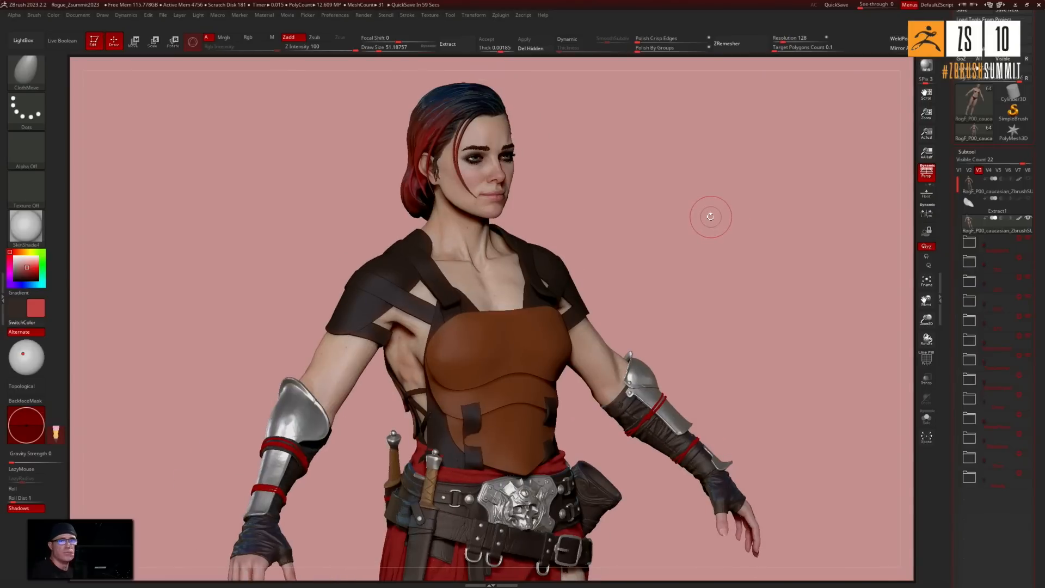
{"action": "mouse_move", "coordinate": [712, 215]}
{"action": "left_mouse_down"}
{"action": "mouse_move", "coordinate": [707, 236]}
{"action": "mouse_move", "coordinate": [730, 236]}
{"action": "mouse_move", "coordinate": [654, 203]}
{"action": "left_mouse_up"}
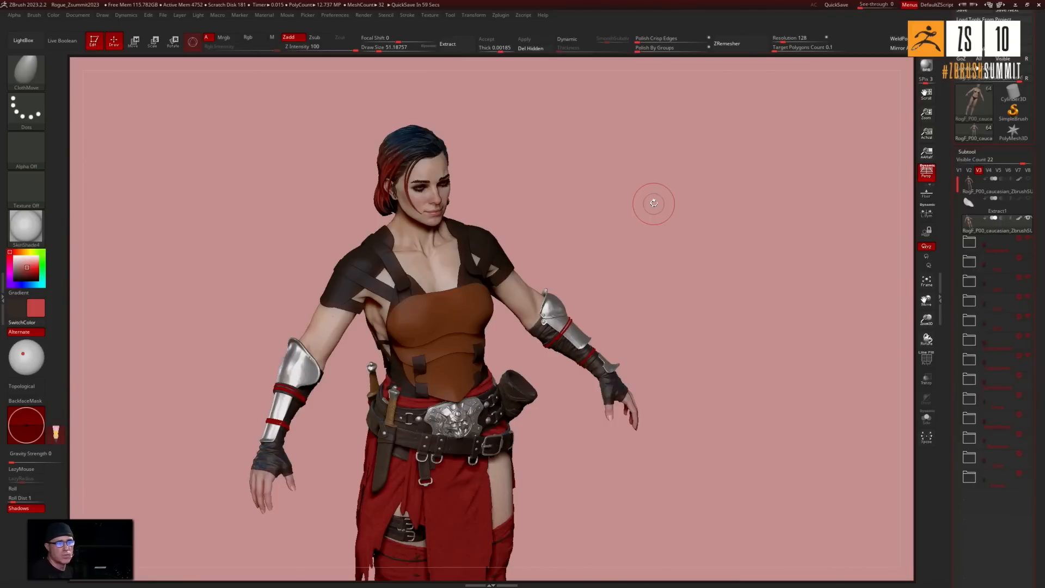
{"action": "left_click_drag", "start_coordinate": [644, 215], "coordinate": [759, 233]}
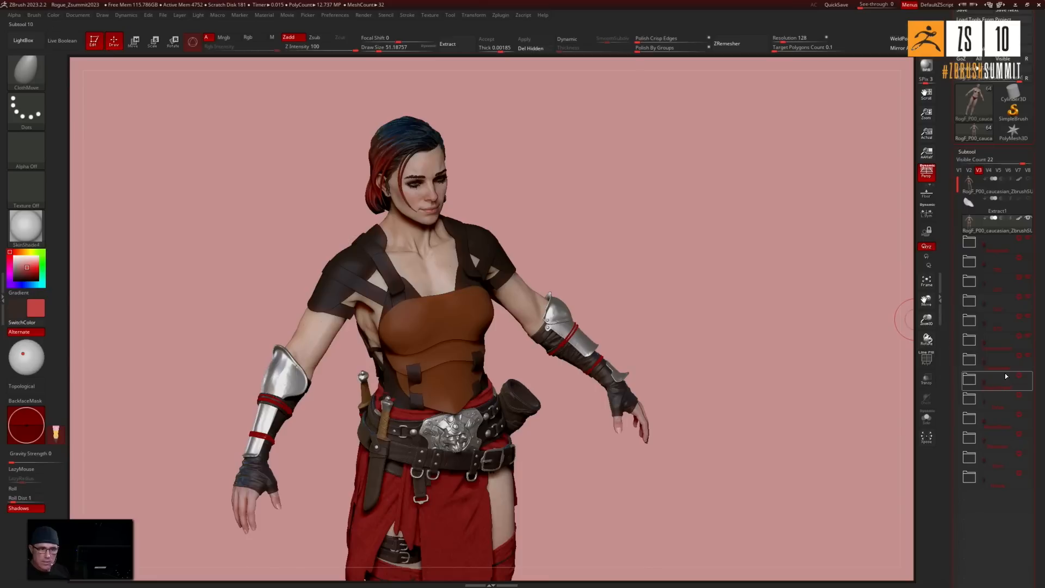
{"action": "left_click_drag", "start_coordinate": [726, 345], "coordinate": [728, 338]}
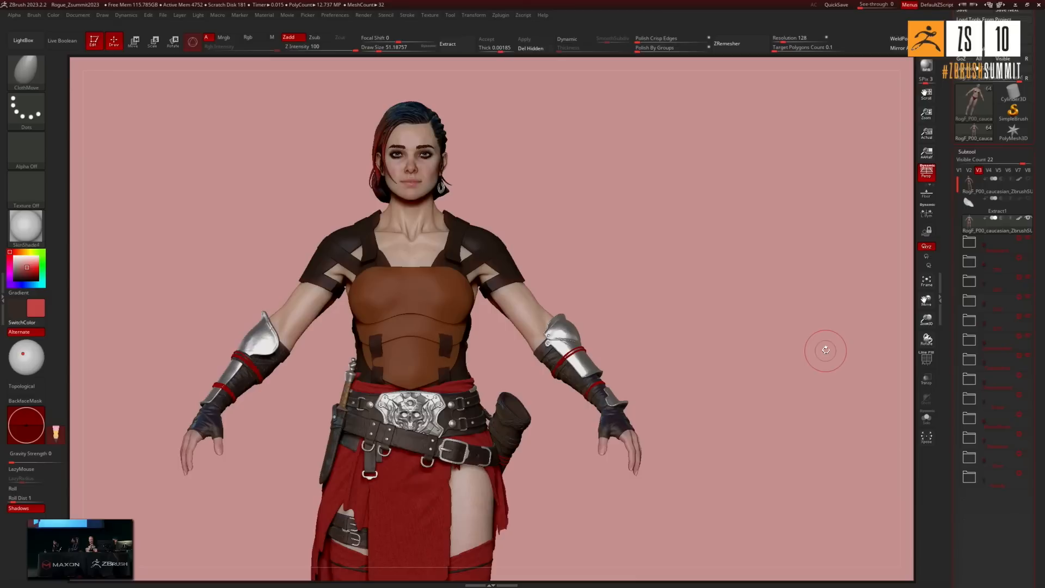
{"action": "mouse_move", "coordinate": [1029, 377]}
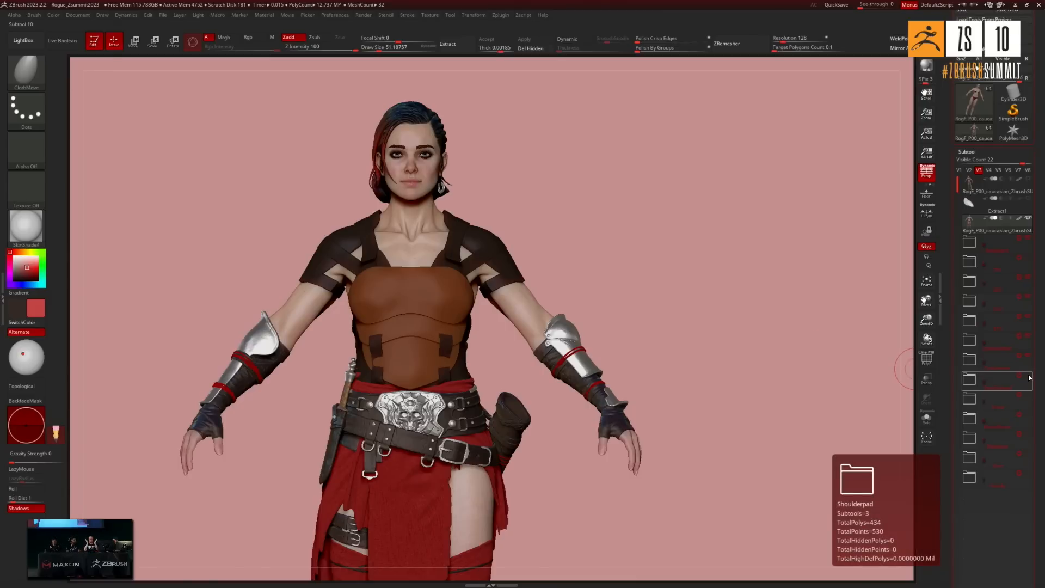
{"action": "mouse_move", "coordinate": [800, 356]}
{"action": "left_mouse_down"}
{"action": "mouse_move", "coordinate": [830, 362]}
{"action": "mouse_move", "coordinate": [814, 359]}
{"action": "left_mouse_up"}
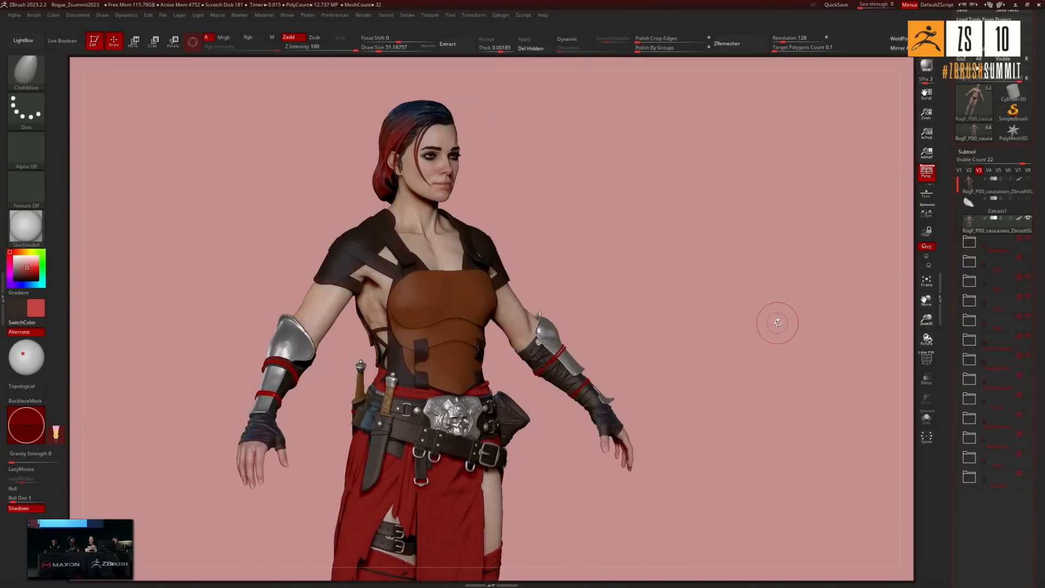
{"action": "left_click_drag", "start_coordinate": [758, 300], "coordinate": [752, 300]}
{"action": "scroll", "coordinate": [752, 300], "scroll_direction": "up", "scroll_amount": 10}
{"action": "left_click_drag", "start_coordinate": [689, 282], "coordinate": [796, 314]}
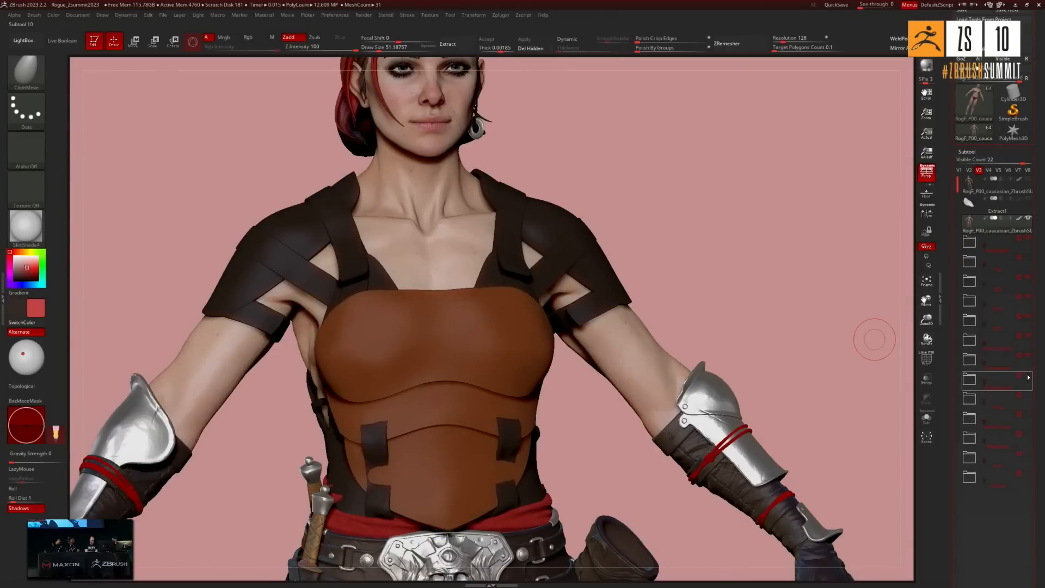
Show the Shoulderpad folder and inspect the layered leather shoulder pads from several angles
{"action": "left_click", "coordinate": [1029, 377]}
{"action": "left_click_drag", "start_coordinate": [833, 327], "coordinate": [801, 307]}
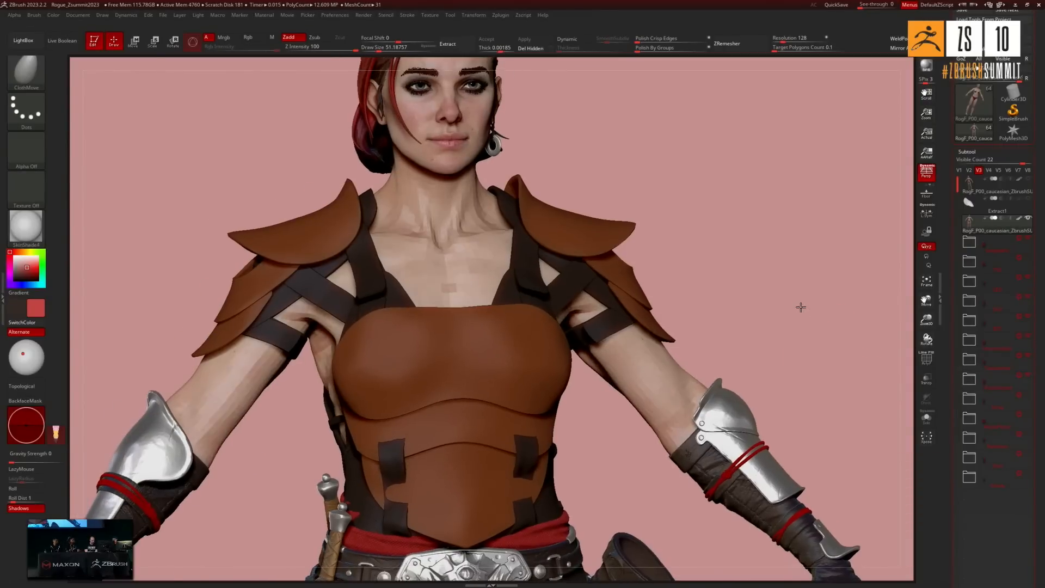
{"action": "scroll", "coordinate": [798, 299], "scroll_direction": "down", "scroll_amount": 10}
{"action": "left_click_drag", "start_coordinate": [840, 267], "coordinate": [539, 217], "text": "alt"}
{"action": "scroll", "coordinate": [560, 266], "scroll_direction": "up", "scroll_amount": 2}
{"action": "left_click_drag", "start_coordinate": [560, 266], "coordinate": [735, 312], "text": "alt"}
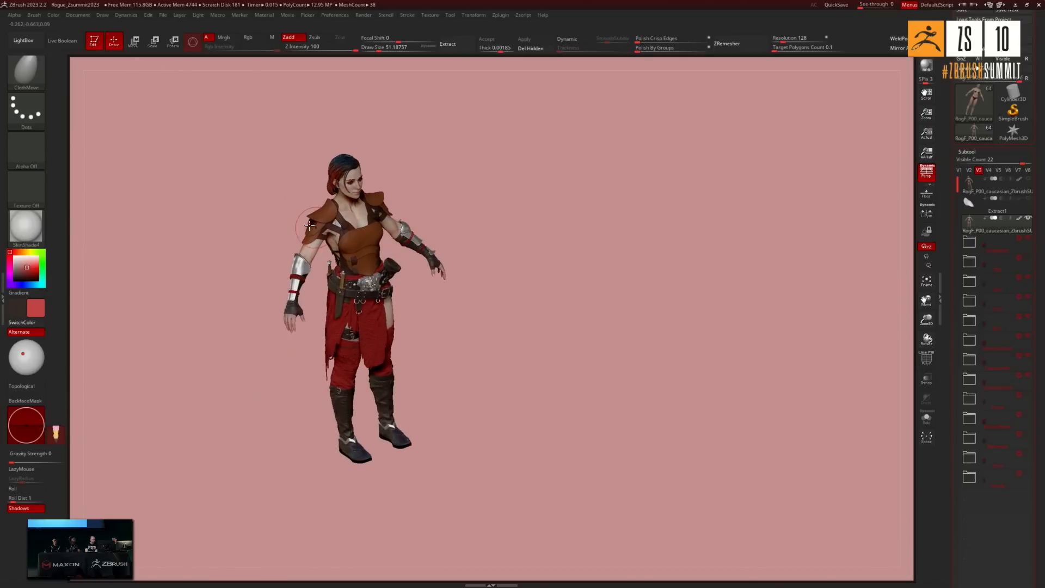
{"action": "left_click_drag", "start_coordinate": [430, 226], "coordinate": [639, 328], "text": "alt"}
{"action": "left_click_drag", "start_coordinate": [636, 246], "coordinate": [794, 259]}
Show the folder below Shoulderpad that holds the diagonal strap across the chest
{"action": "mouse_move", "coordinate": [1030, 398]}
{"action": "left_click", "coordinate": [1029, 398]}
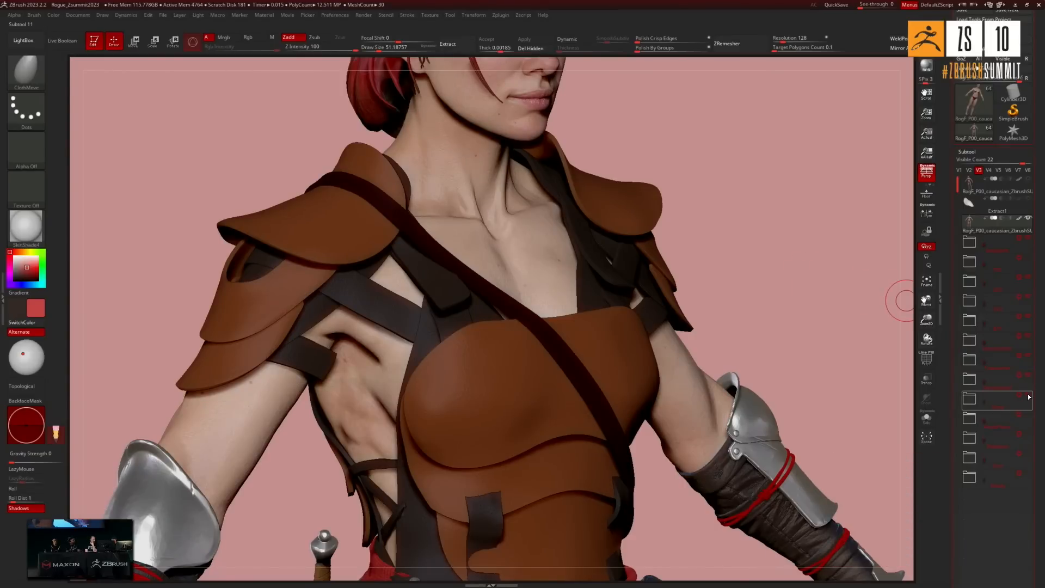
{"action": "left_click_drag", "start_coordinate": [793, 276], "coordinate": [778, 261], "text": "alt"}
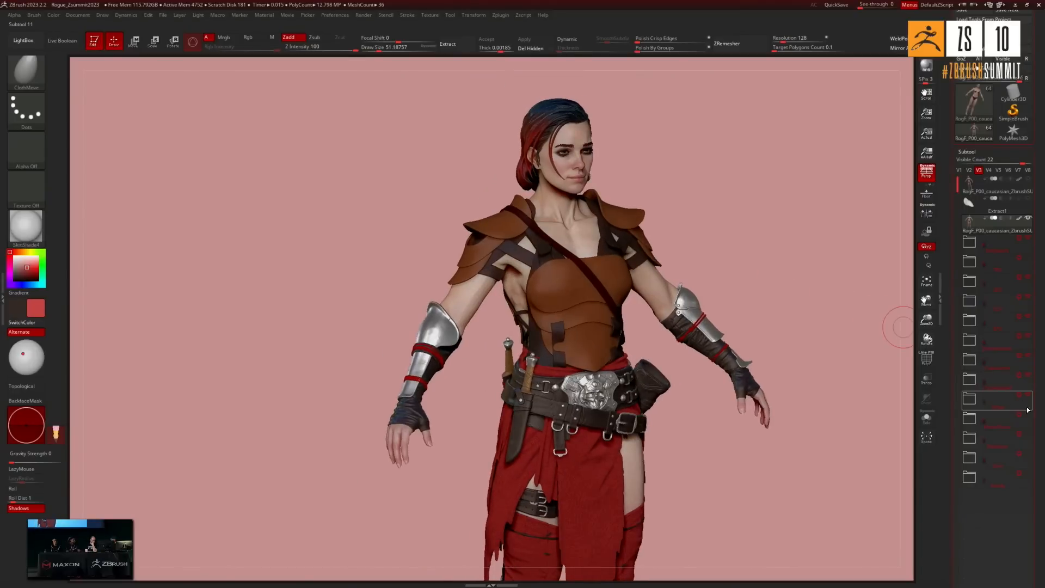
Show the folder above Necklace with the metal chest plate, buckles and rivets, and inspect them from back and front
{"action": "mouse_move", "coordinate": [1030, 420]}
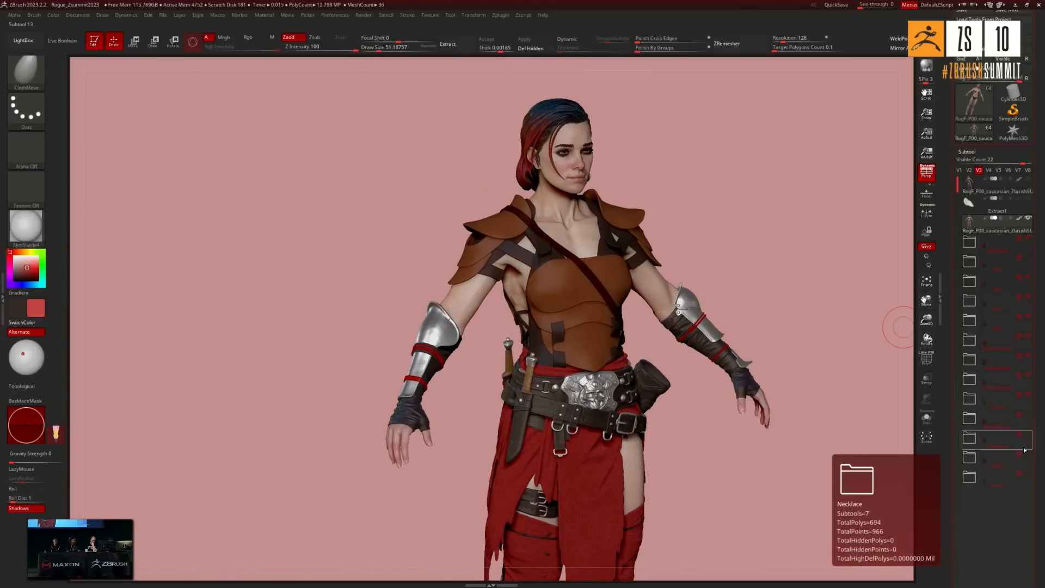
{"action": "left_click", "coordinate": [1028, 416]}
{"action": "left_click_drag", "start_coordinate": [770, 280], "coordinate": [490, 253]}
{"action": "left_click_drag", "start_coordinate": [655, 279], "coordinate": [550, 264], "text": "alt"}
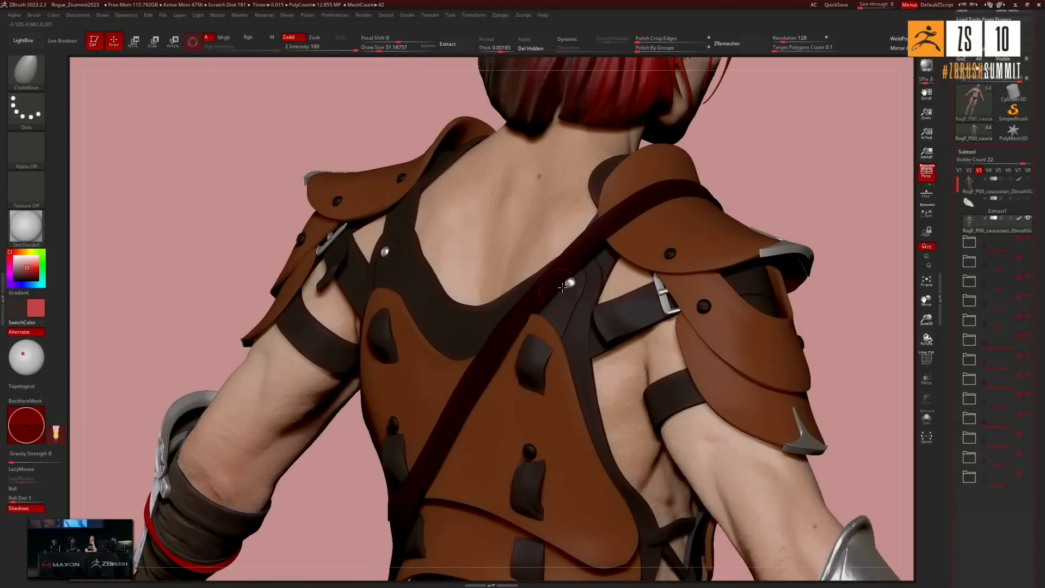
{"action": "left_click_drag", "start_coordinate": [778, 199], "coordinate": [722, 213]}
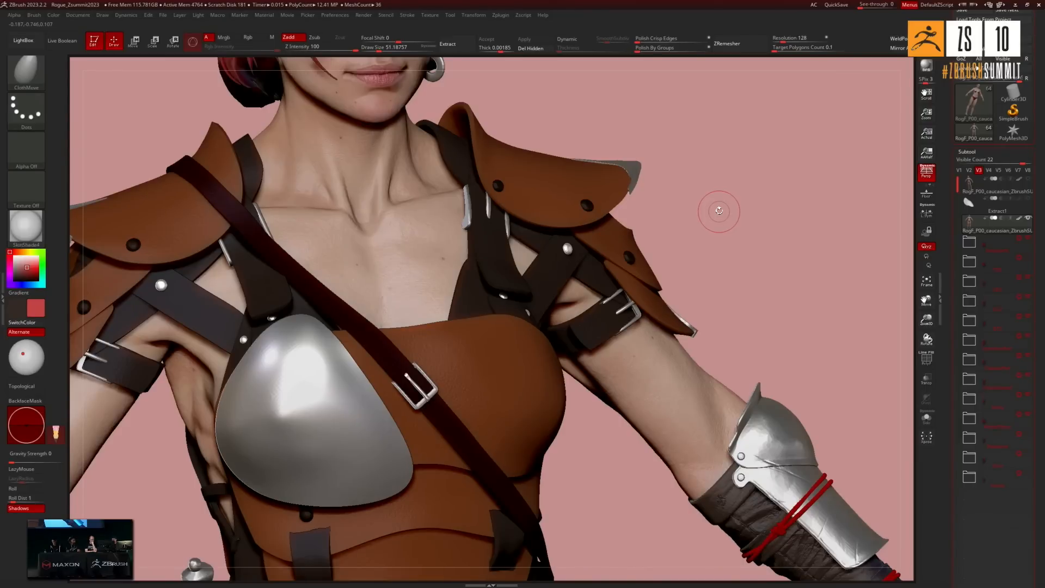
{"action": "left_click_drag", "start_coordinate": [733, 222], "coordinate": [493, 224]}
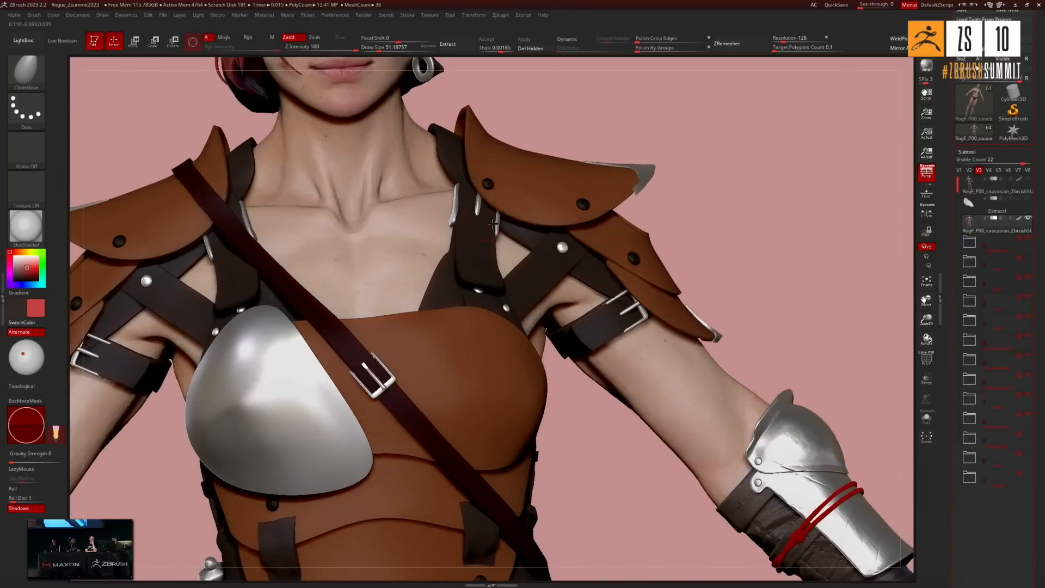
{"action": "mouse_move", "coordinate": [734, 249]}
{"action": "left_mouse_down", "text": "alt"}
{"action": "mouse_move", "coordinate": [728, 211]}
{"action": "mouse_move", "coordinate": [724, 238]}
{"action": "left_mouse_up", "text": "alt"}
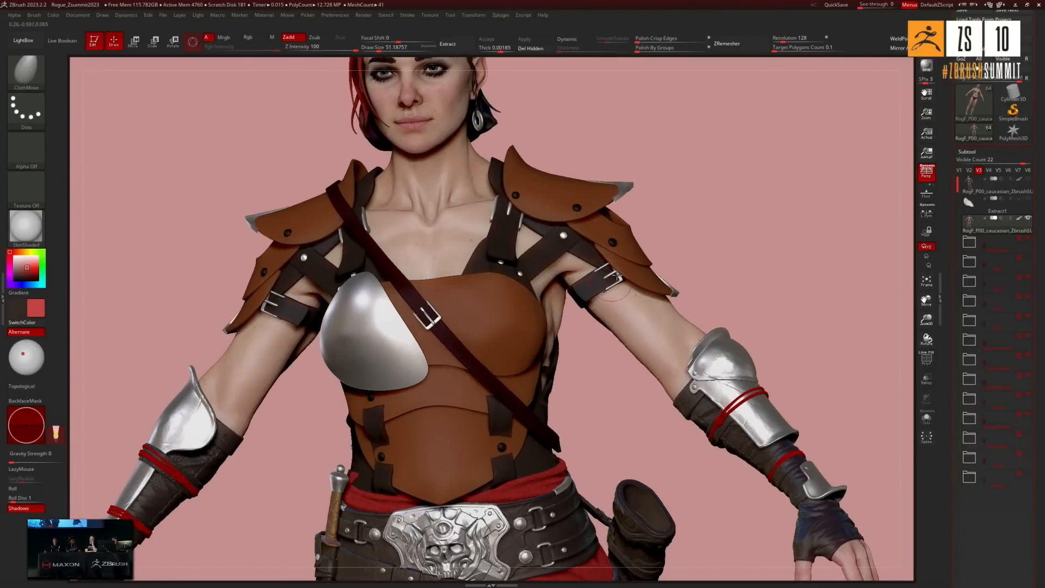
{"action": "mouse_move", "coordinate": [719, 235]}
{"action": "left_mouse_down"}
{"action": "mouse_move", "coordinate": [728, 231]}
{"action": "mouse_move", "coordinate": [711, 207]}
{"action": "mouse_move", "coordinate": [724, 226]}
{"action": "mouse_move", "coordinate": [716, 242]}
{"action": "mouse_move", "coordinate": [708, 215]}
{"action": "mouse_move", "coordinate": [733, 247]}
{"action": "left_mouse_up"}
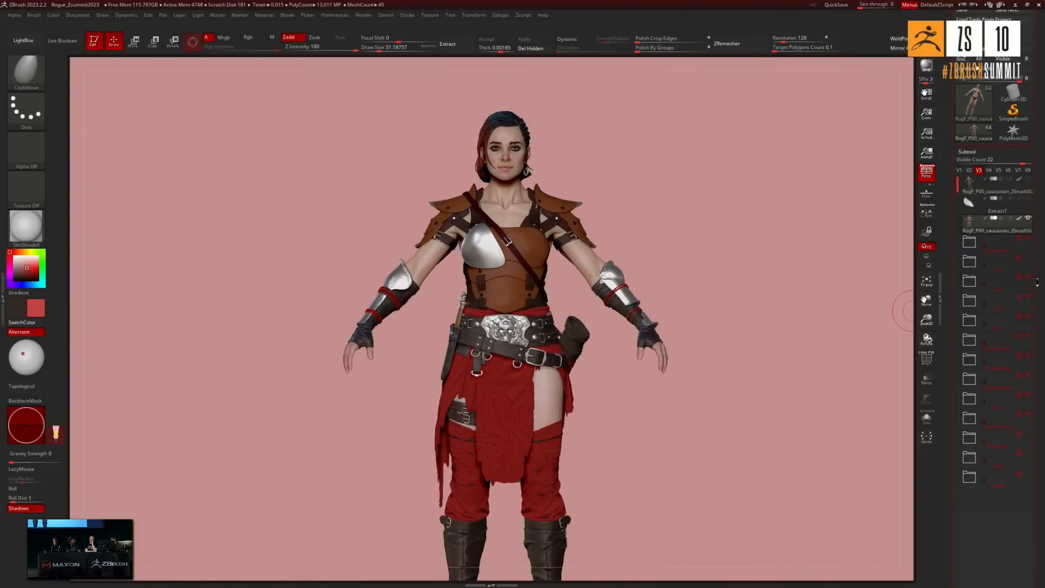
Show the Necklace folder and the white shirt folder directly below it
{"action": "left_click", "coordinate": [1030, 438]}
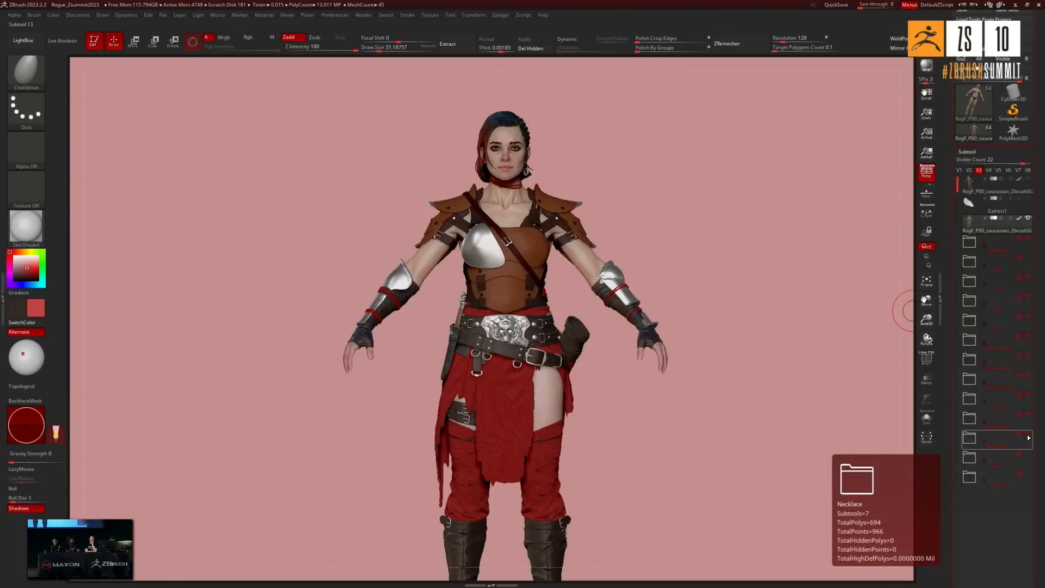
{"action": "left_click_drag", "start_coordinate": [809, 404], "coordinate": [813, 333]}
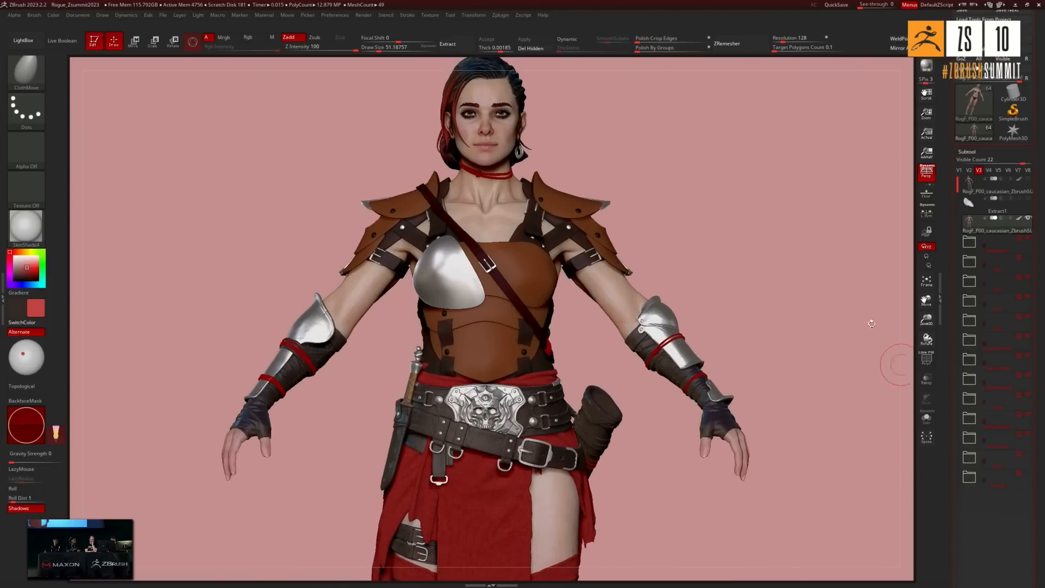
{"action": "left_click", "coordinate": [1029, 454]}
{"action": "mouse_move", "coordinate": [787, 273]}
{"action": "left_mouse_down"}
{"action": "mouse_move", "coordinate": [826, 294]}
{"action": "mouse_move", "coordinate": [815, 263]}
{"action": "mouse_move", "coordinate": [626, 245]}
{"action": "mouse_move", "coordinate": [611, 210]}
{"action": "mouse_move", "coordinate": [603, 231]}
{"action": "mouse_move", "coordinate": [618, 283]}
{"action": "mouse_move", "coordinate": [618, 231]}
{"action": "mouse_move", "coordinate": [627, 263]}
{"action": "left_mouse_up"}
{"action": "left_click_drag", "start_coordinate": [569, 207], "coordinate": [390, 185]}
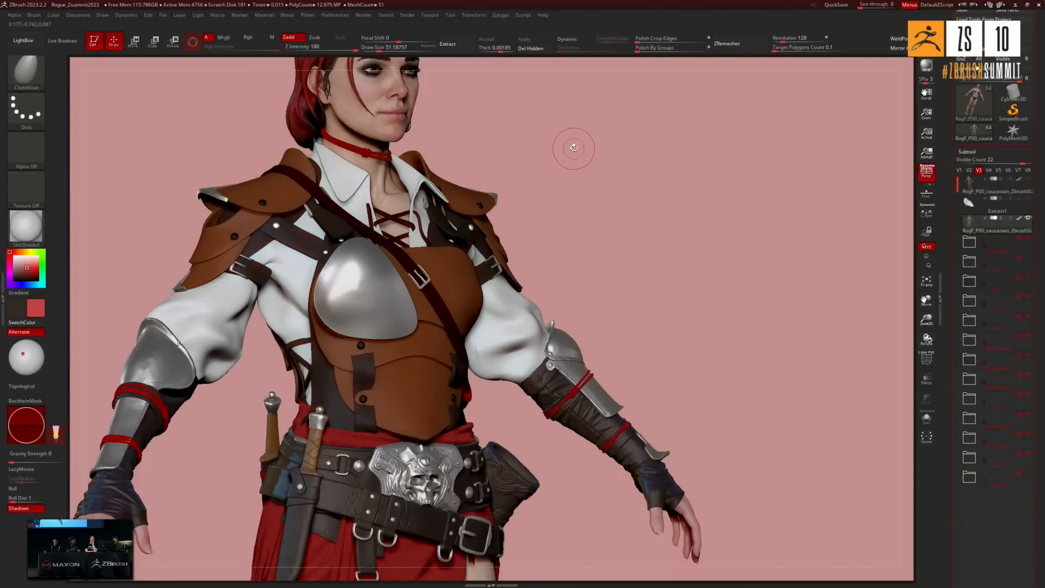
Examine the complete outfit with the white shirt from both sides and the front, up close and as a full figure
{"action": "left_click_drag", "start_coordinate": [573, 159], "coordinate": [461, 247]}
{"action": "left_click_drag", "start_coordinate": [601, 240], "coordinate": [576, 240]}
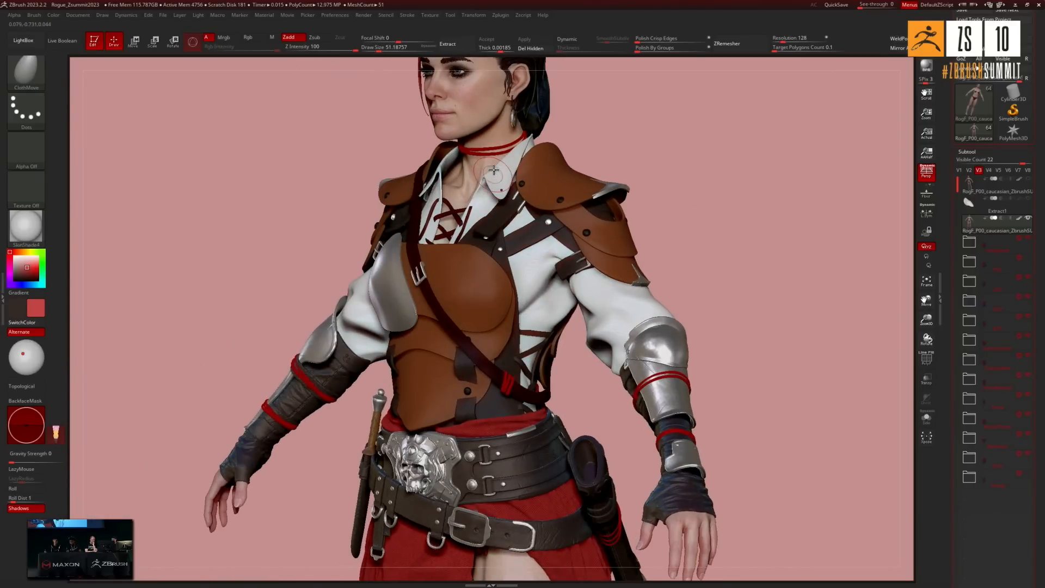
{"action": "mouse_move", "coordinate": [698, 184]}
{"action": "left_mouse_down"}
{"action": "mouse_move", "coordinate": [711, 207]}
{"action": "mouse_move", "coordinate": [684, 147]}
{"action": "mouse_move", "coordinate": [640, 161]}
{"action": "mouse_move", "coordinate": [649, 197]}
{"action": "mouse_move", "coordinate": [637, 164]}
{"action": "mouse_move", "coordinate": [628, 168]}
{"action": "left_mouse_up"}
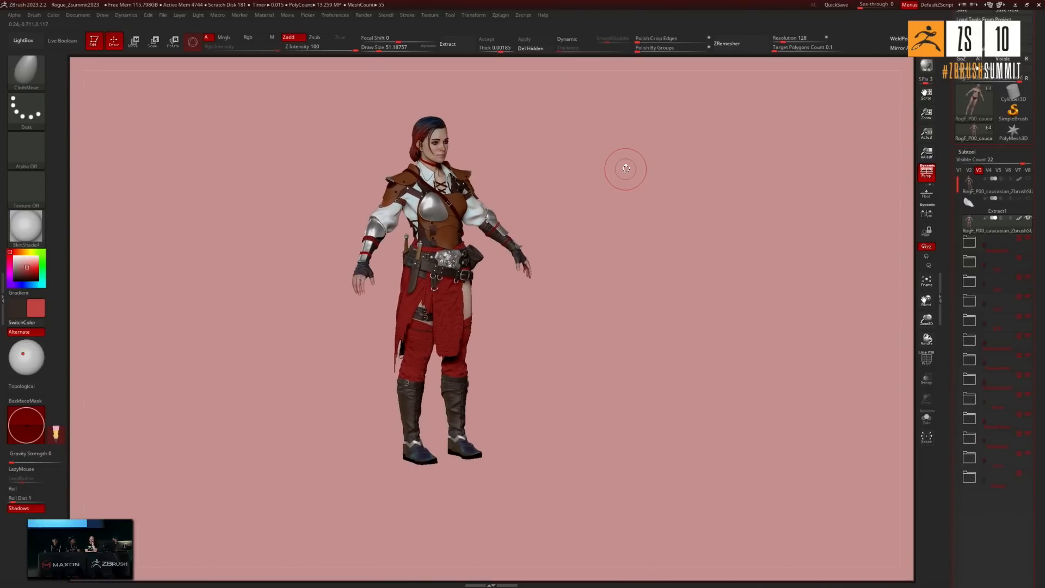
{"action": "left_click_drag", "start_coordinate": [632, 177], "coordinate": [455, 162], "text": "alt"}
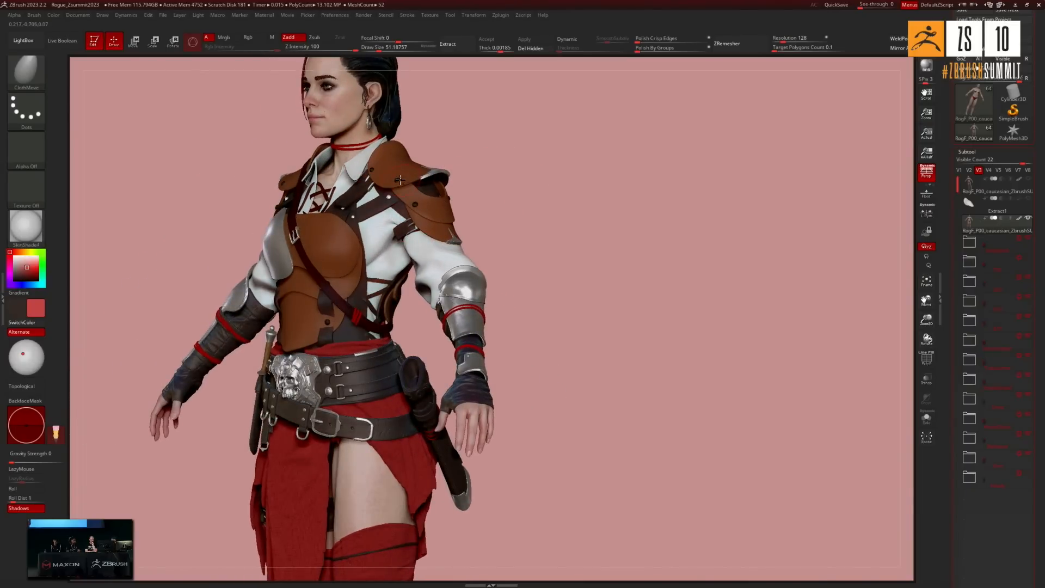
{"action": "left_click_drag", "start_coordinate": [503, 165], "coordinate": [414, 248], "text": "alt"}
{"action": "left_click_drag", "start_coordinate": [298, 249], "coordinate": [415, 247]}
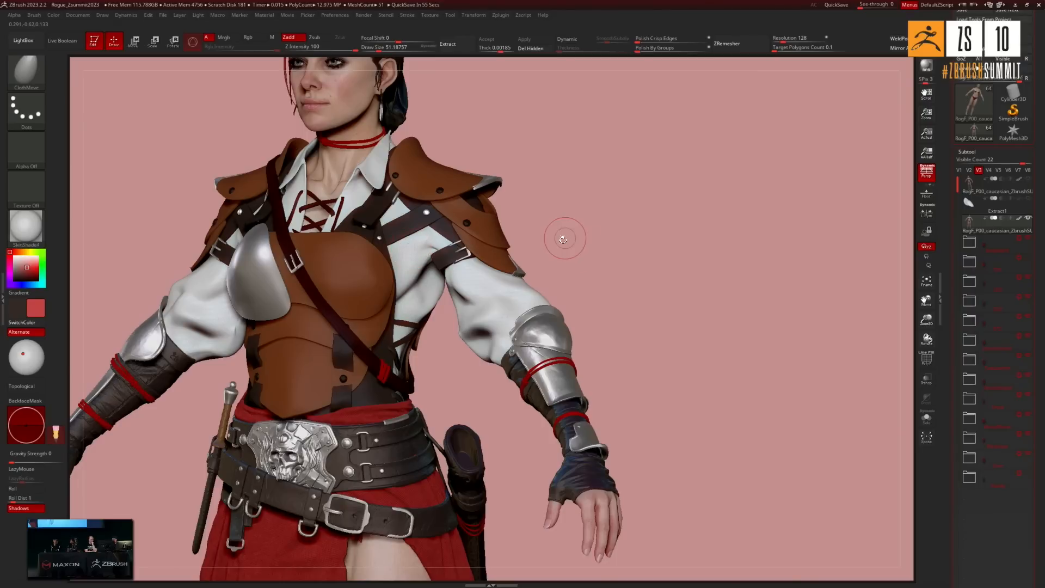
{"action": "left_click_drag", "start_coordinate": [563, 239], "coordinate": [627, 215]}
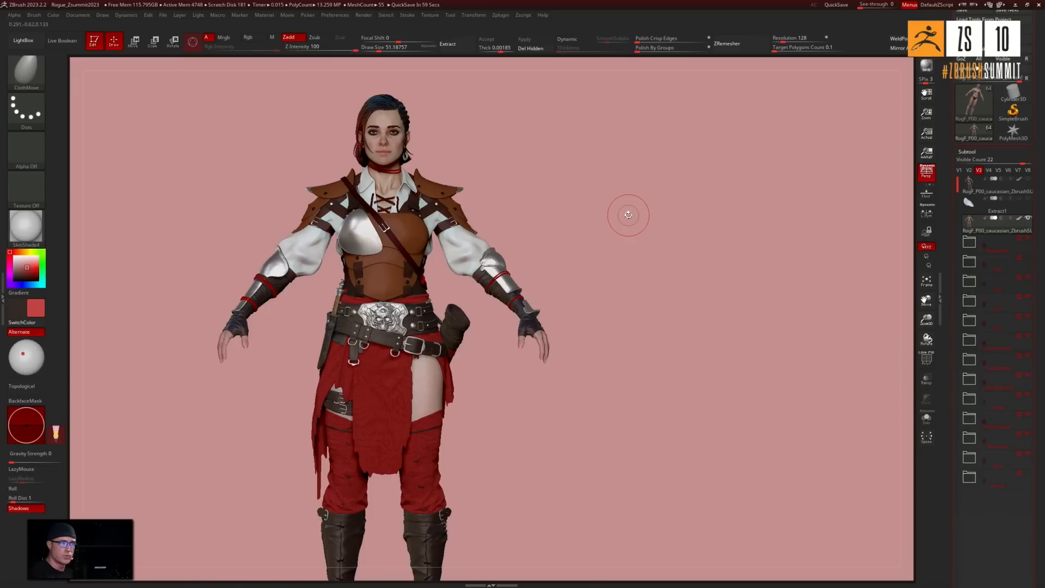
{"action": "left_click_drag", "start_coordinate": [597, 212], "coordinate": [608, 221]}
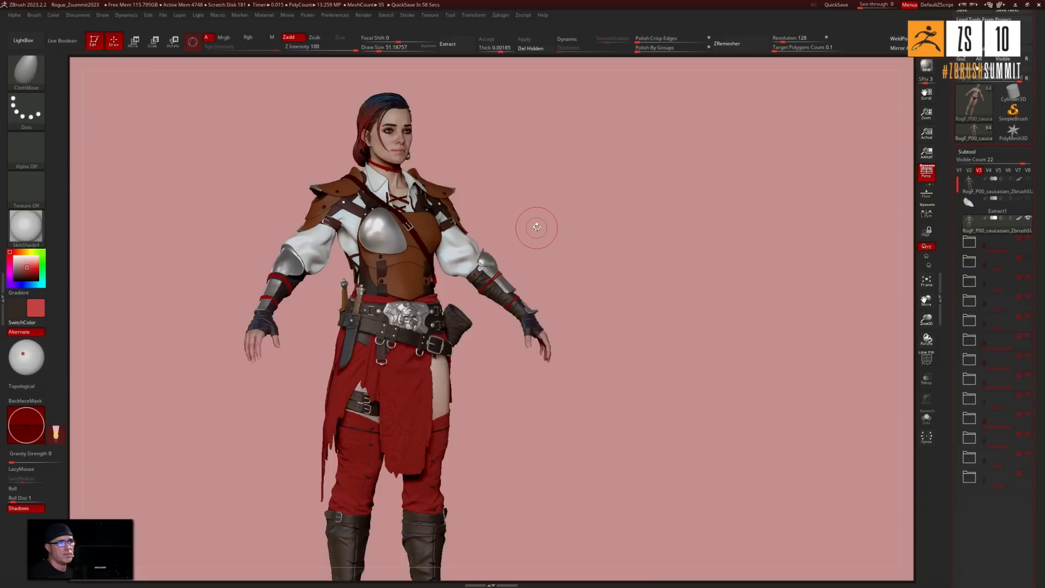
{"action": "left_click_drag", "start_coordinate": [548, 203], "coordinate": [542, 206], "text": "shift"}
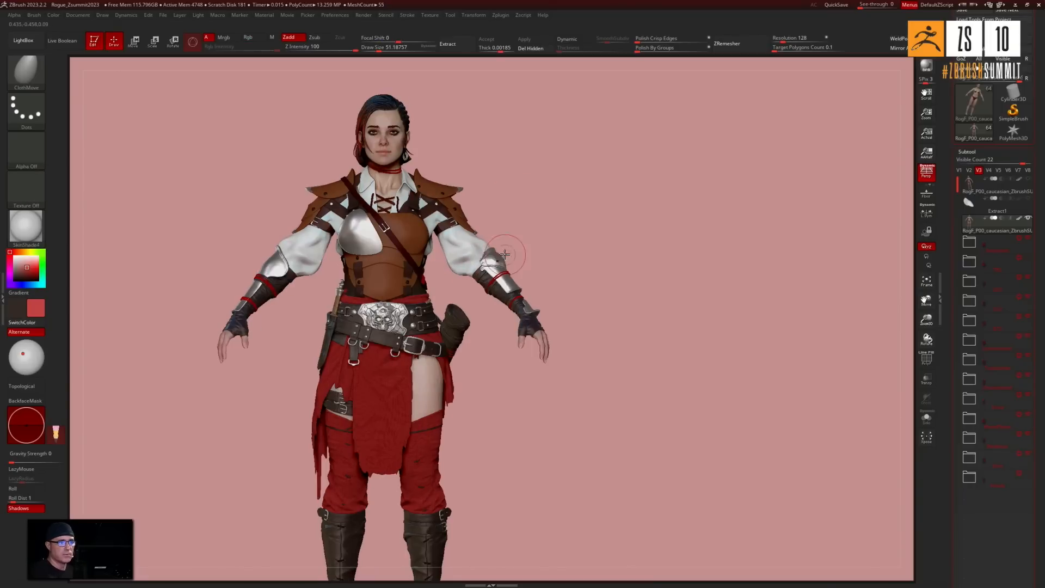
Examine the outfit from three-quarter, side and front views, then close up on the leather shoulder armor and chest
{"action": "left_click_drag", "start_coordinate": [573, 253], "coordinate": [618, 229]}
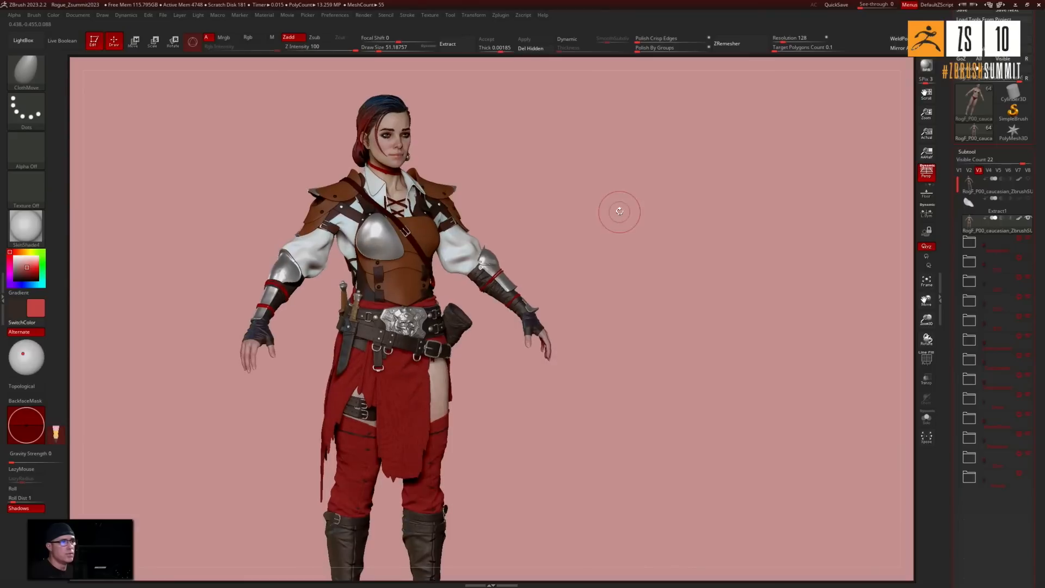
{"action": "left_click_drag", "start_coordinate": [623, 211], "coordinate": [647, 202], "text": "alt"}
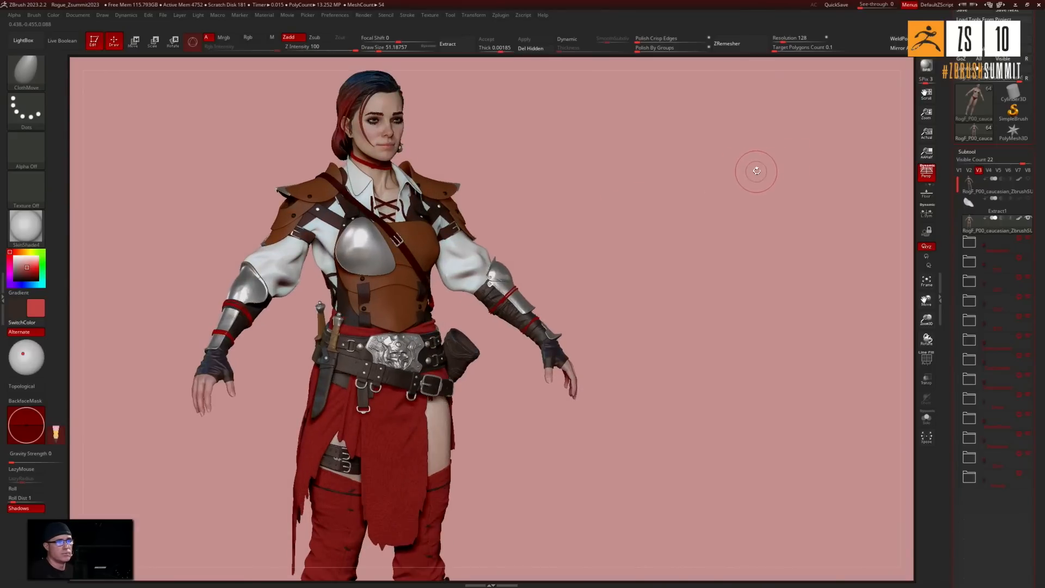
{"action": "left_click_drag", "start_coordinate": [756, 178], "coordinate": [659, 202], "text": "shift"}
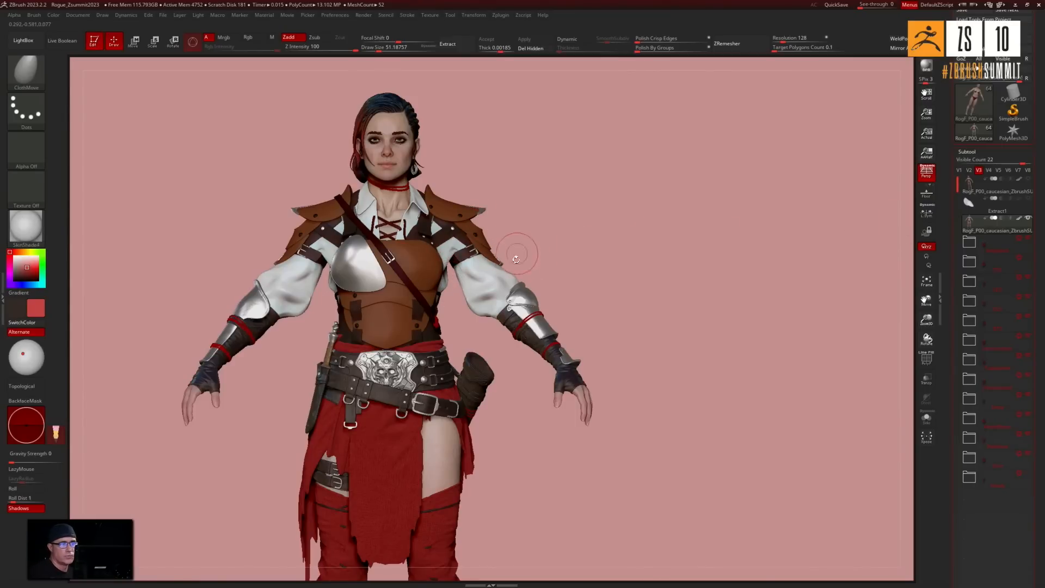
{"action": "left_click_drag", "start_coordinate": [596, 264], "coordinate": [660, 262]}
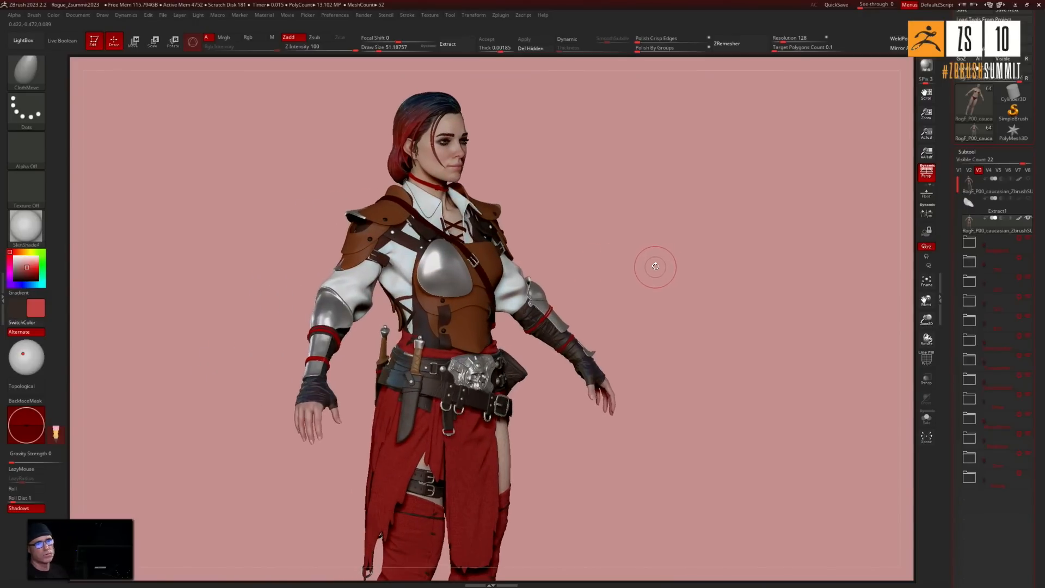
{"action": "left_click_drag", "start_coordinate": [652, 269], "coordinate": [675, 210]}
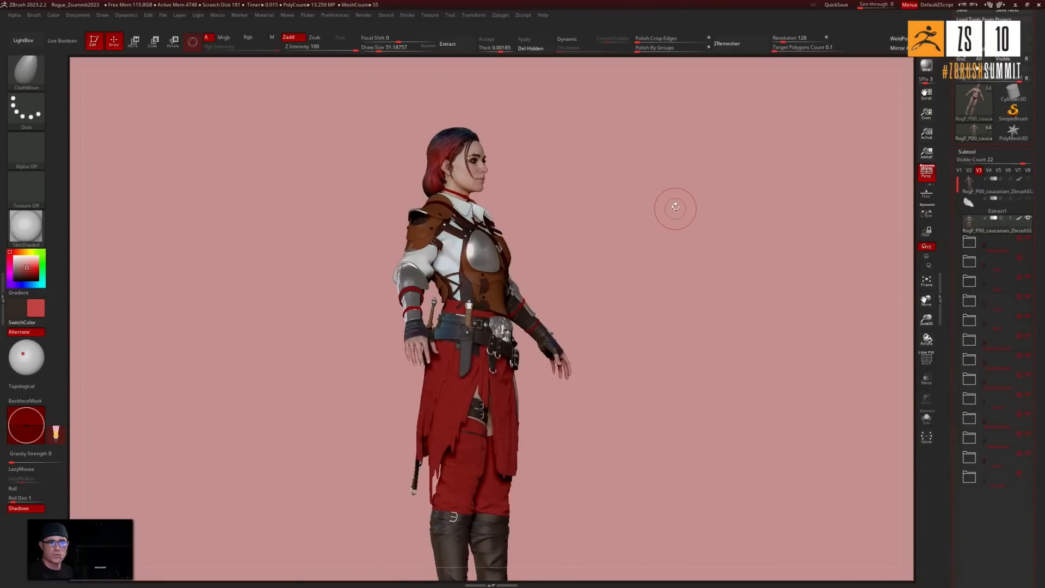
{"action": "left_click_drag", "start_coordinate": [677, 283], "coordinate": [828, 221], "text": "alt"}
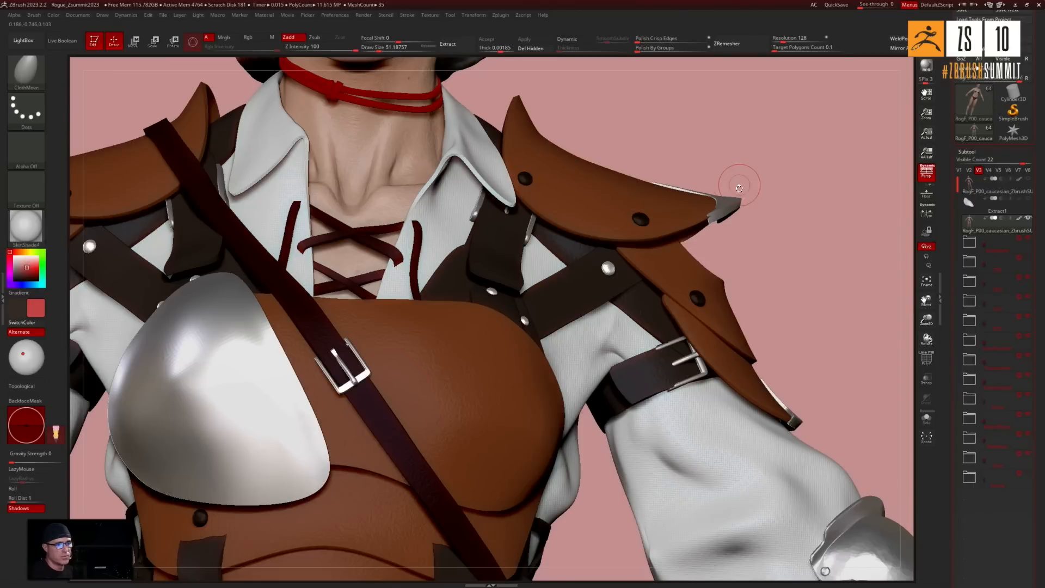
{"action": "left_click_drag", "start_coordinate": [807, 224], "coordinate": [800, 185], "text": "alt"}
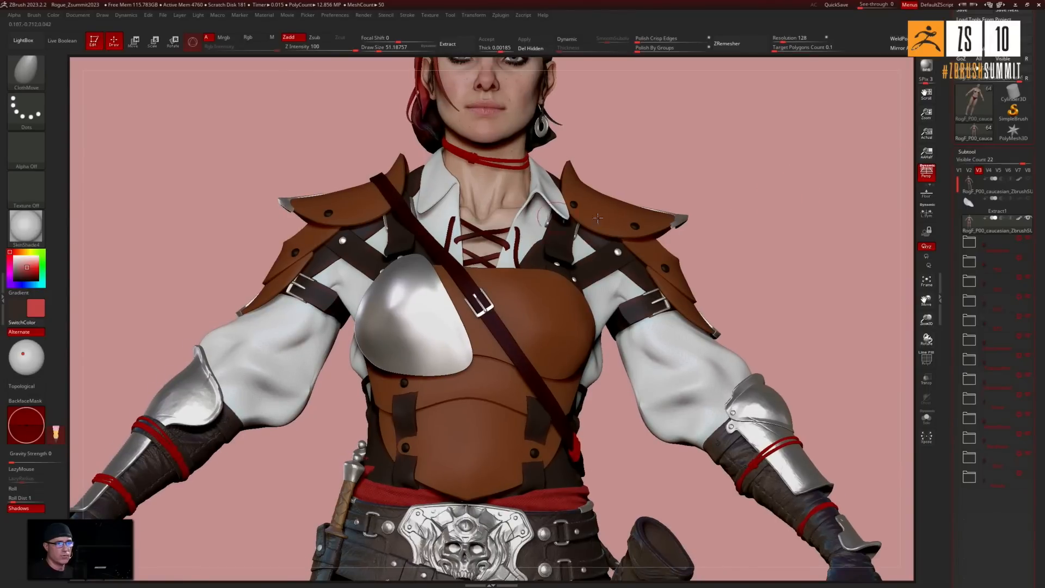
{"action": "left_click_drag", "start_coordinate": [747, 210], "coordinate": [735, 212]}
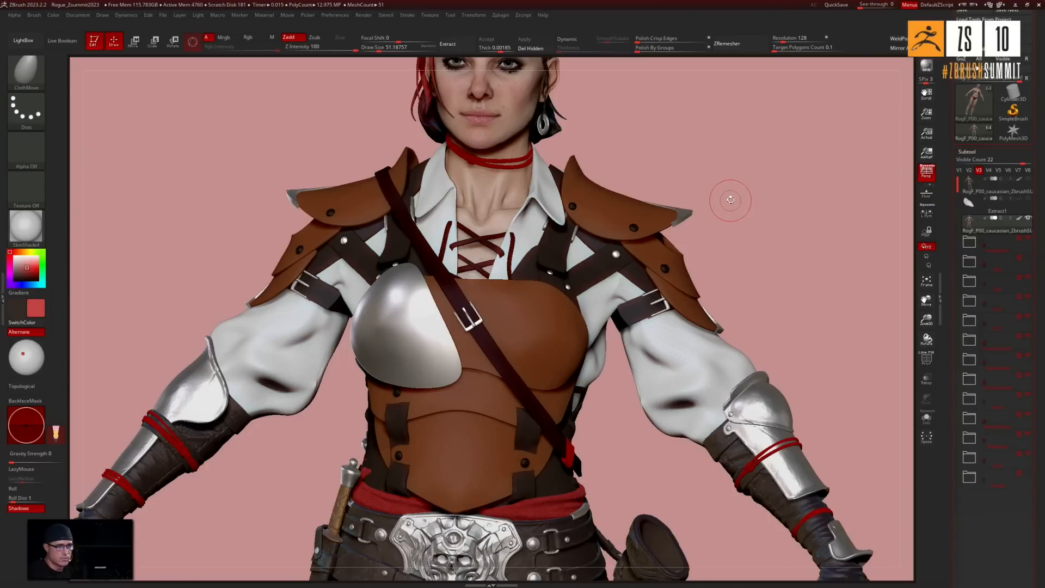
{"action": "left_click_drag", "start_coordinate": [759, 212], "coordinate": [697, 270], "text": "alt"}
{"action": "left_click_drag", "start_coordinate": [688, 233], "coordinate": [613, 295], "text": "alt"}
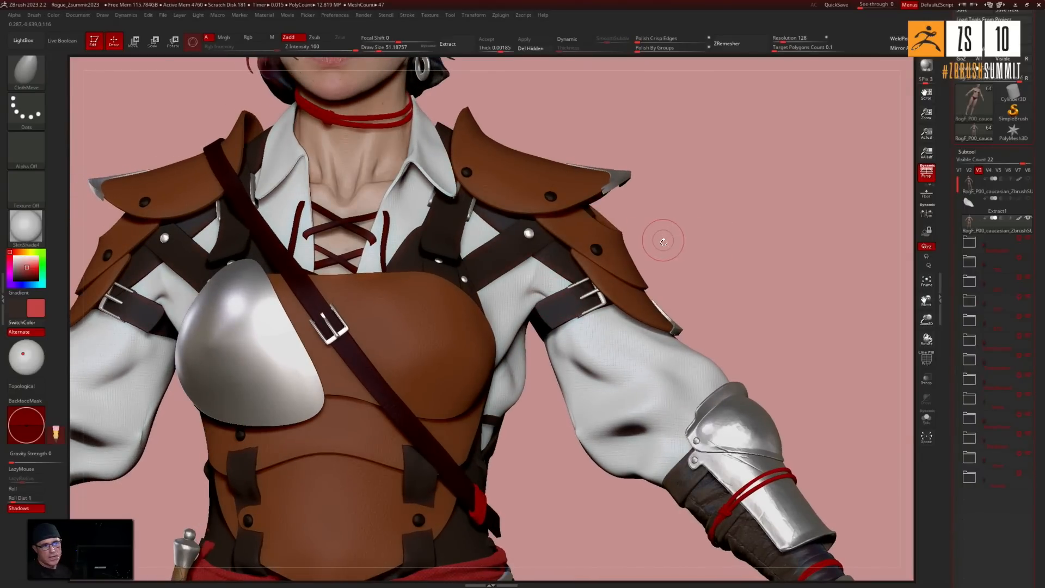
{"action": "left_click_drag", "start_coordinate": [665, 236], "coordinate": [665, 260], "text": "alt"}
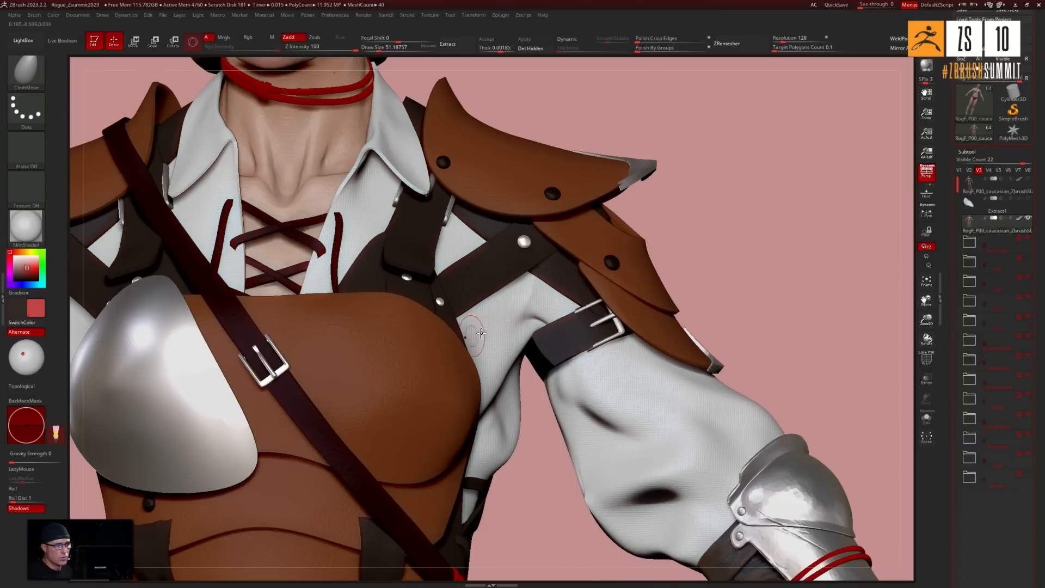
Select the uppermost leather shoulder plate, open its surface noise for editing and review the Voronoi pattern in the noise plugin
{"action": "left_click", "coordinate": [502, 173], "text": "alt"}
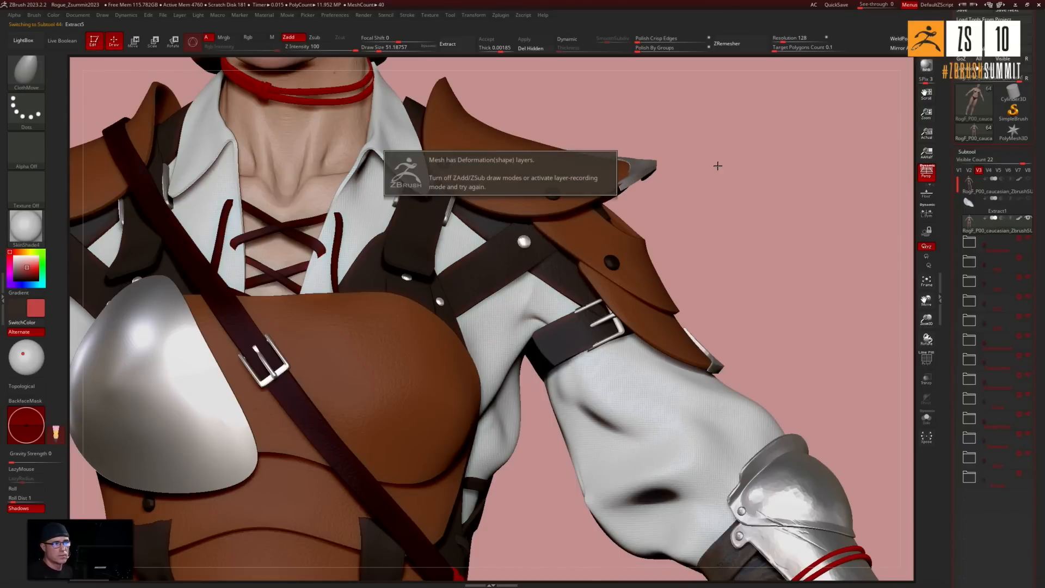
{"action": "scroll", "coordinate": [1032, 418], "scroll_direction": "down", "scroll_amount": 10}
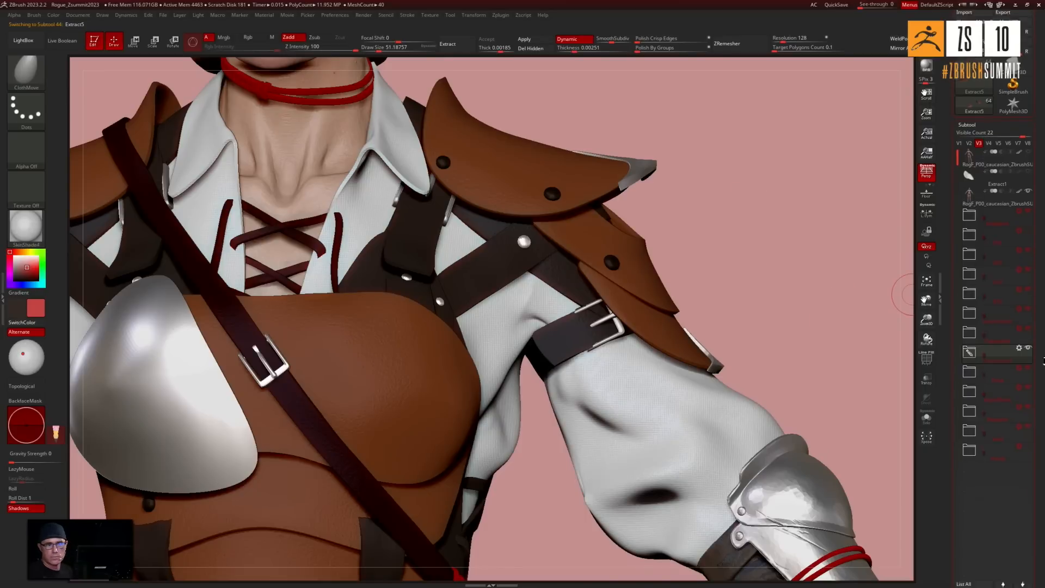
{"action": "scroll", "coordinate": [1032, 418], "scroll_direction": "down", "scroll_amount": 5}
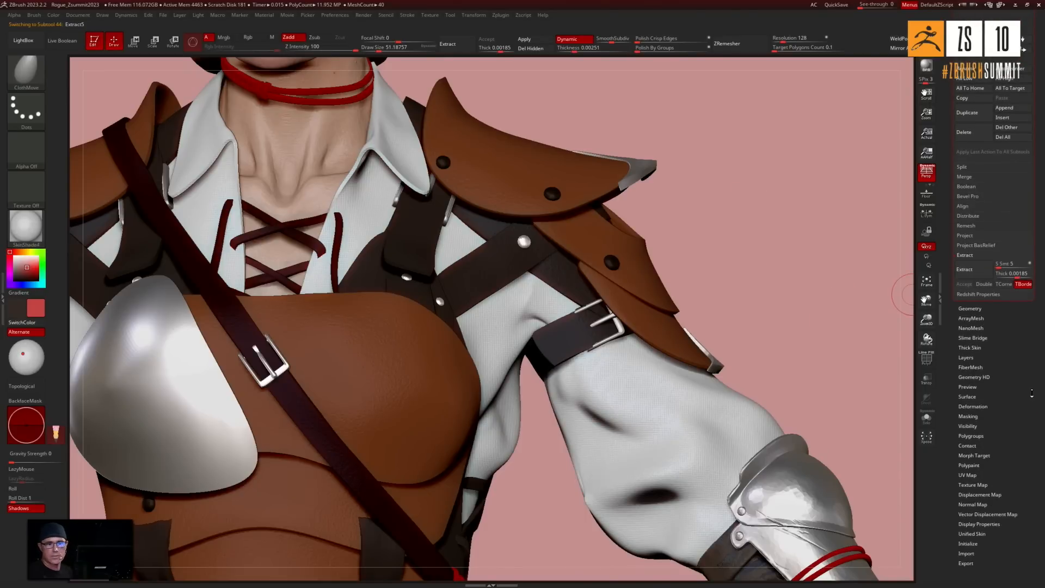
{"action": "scroll", "coordinate": [1011, 417], "scroll_direction": "down", "scroll_amount": 1}
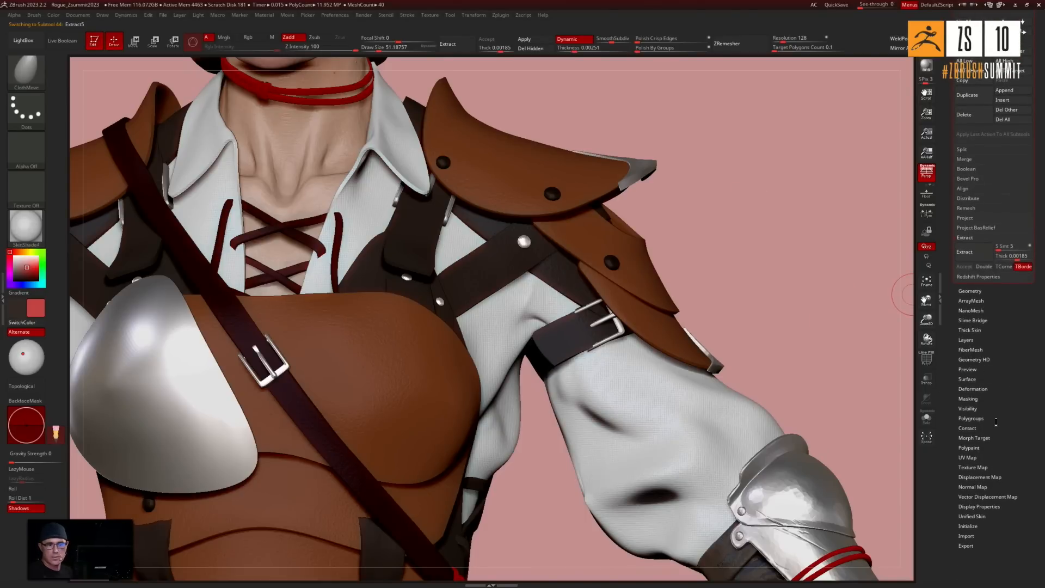
{"action": "left_click", "coordinate": [968, 379]}
{"action": "scroll", "coordinate": [986, 245], "scroll_direction": "down", "scroll_amount": 13}
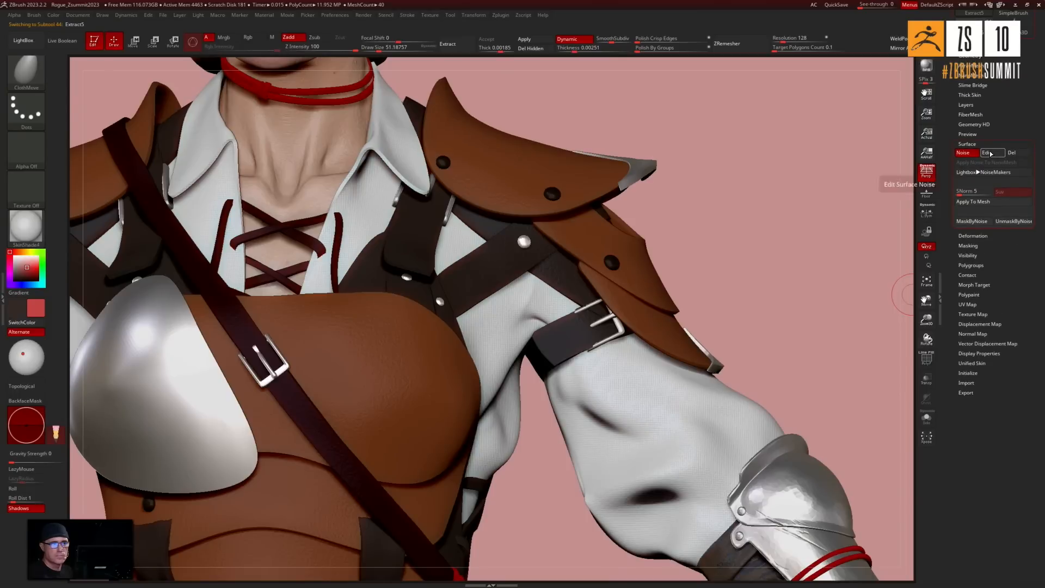
{"action": "left_click", "coordinate": [990, 153]}
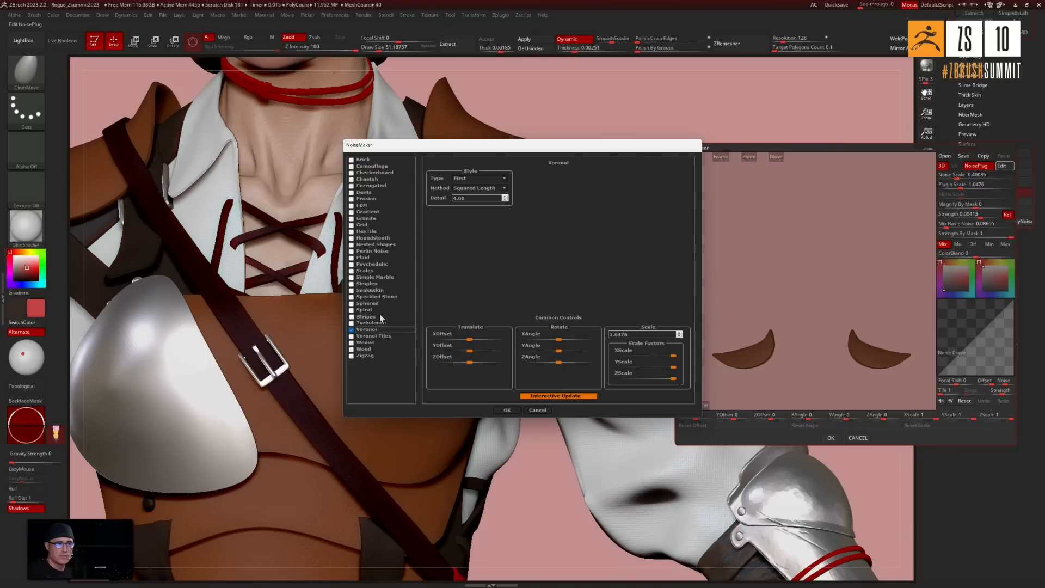
{"action": "left_click", "coordinate": [505, 410]}
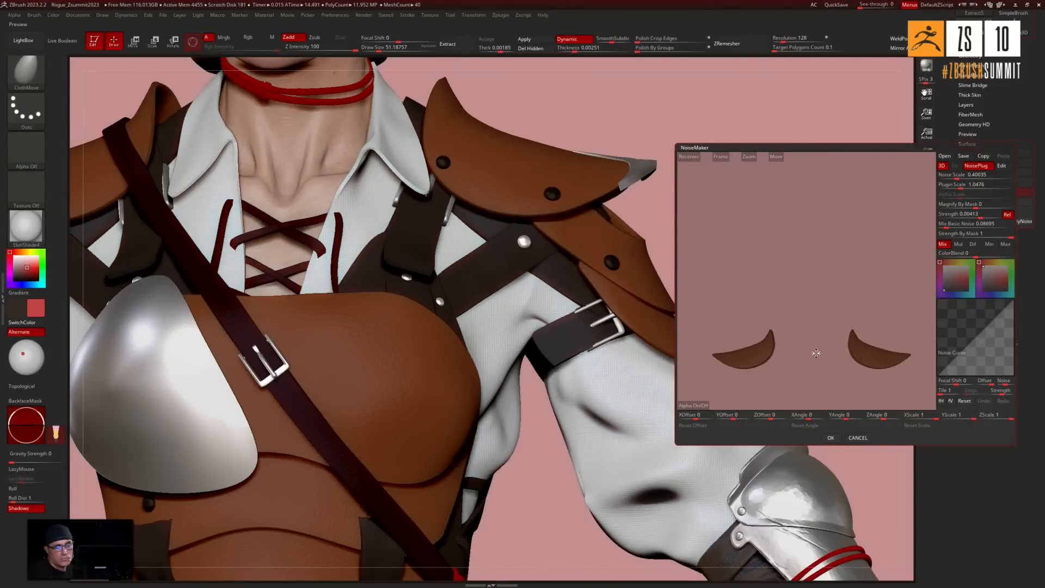
Set the noise strength of the uppermost shoulder plate to 0.0074, checking the plate up close in the noise preview
{"action": "left_click_drag", "start_coordinate": [817, 370], "coordinate": [816, 346]}
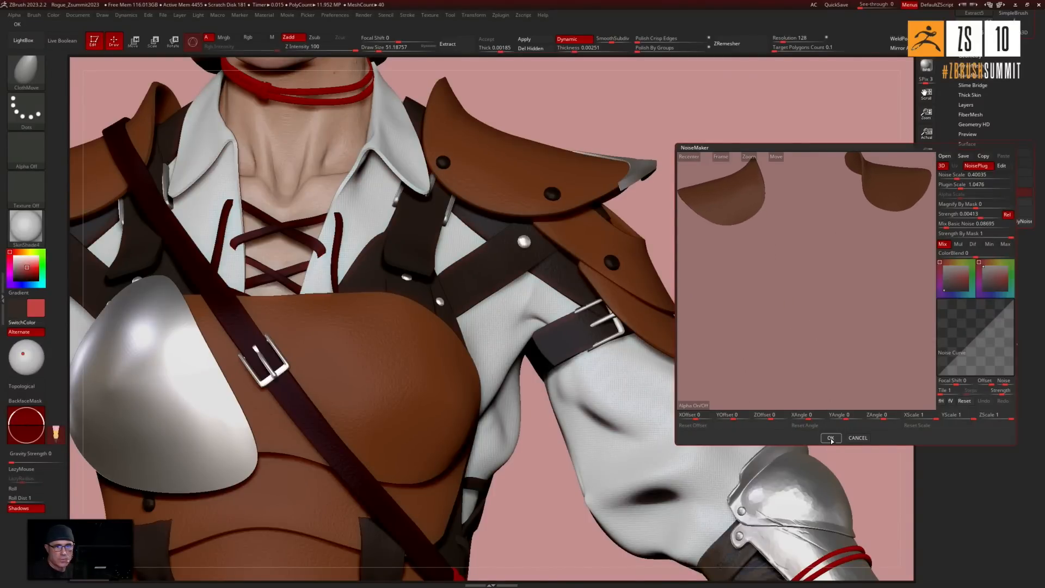
{"action": "left_click_drag", "start_coordinate": [831, 300], "coordinate": [868, 281]}
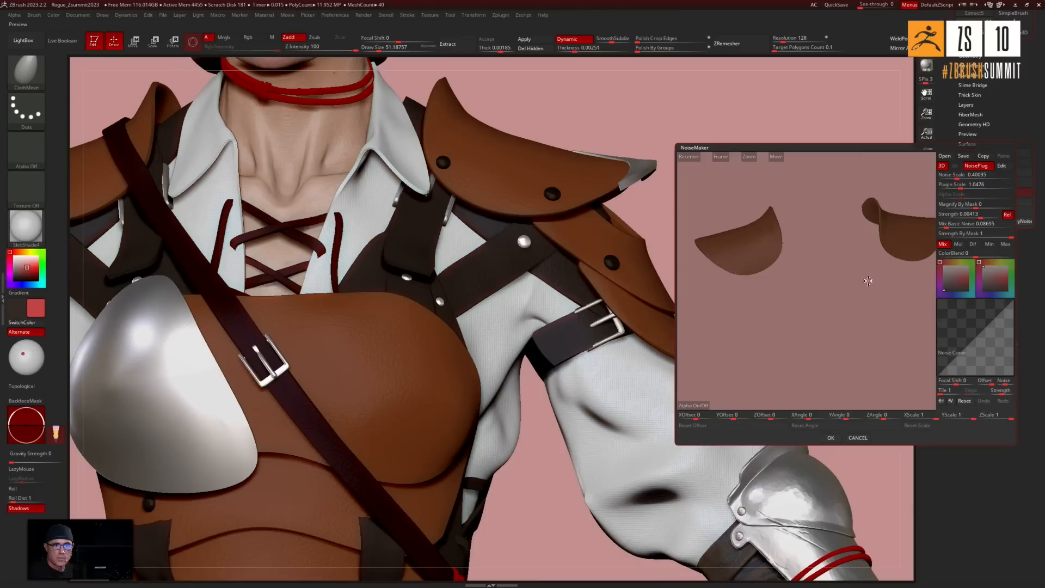
{"action": "left_click", "coordinate": [958, 188]}
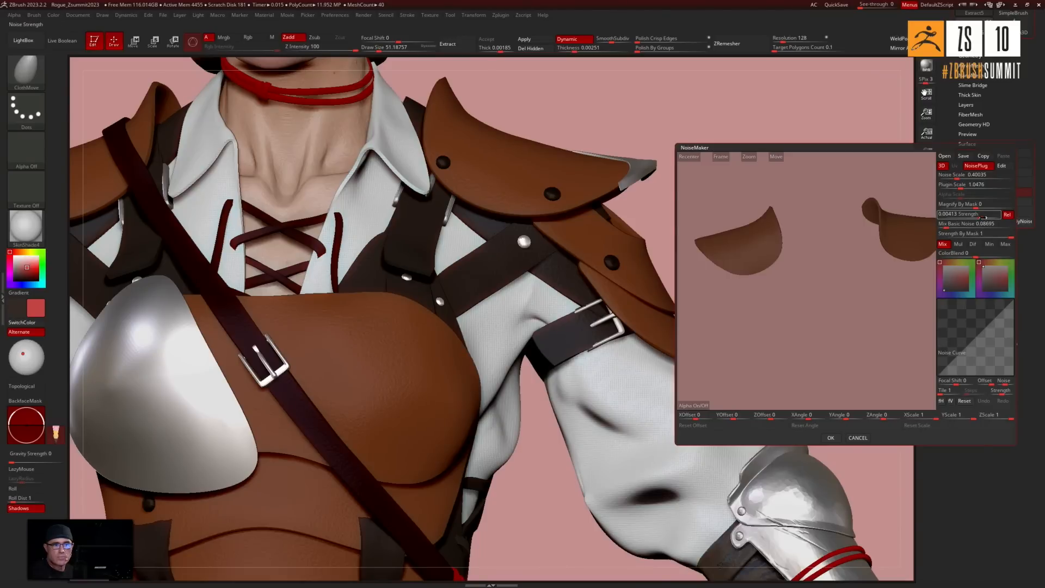
{"action": "left_click_drag", "start_coordinate": [868, 249], "coordinate": [879, 366]}
{"action": "left_click_drag", "start_coordinate": [982, 217], "coordinate": [982, 217]}
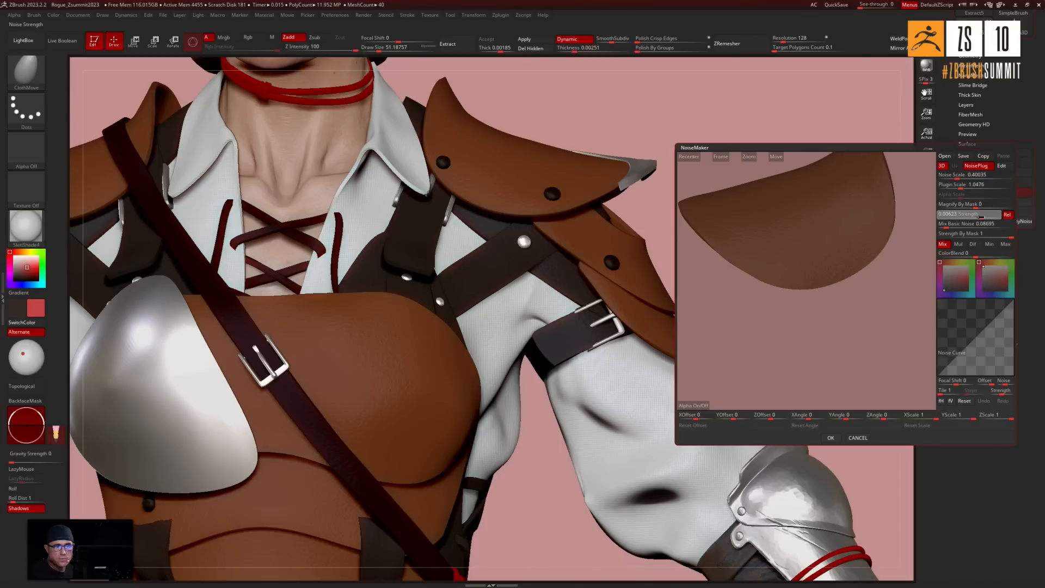
{"action": "left_click_drag", "start_coordinate": [982, 217], "coordinate": [983, 217]}
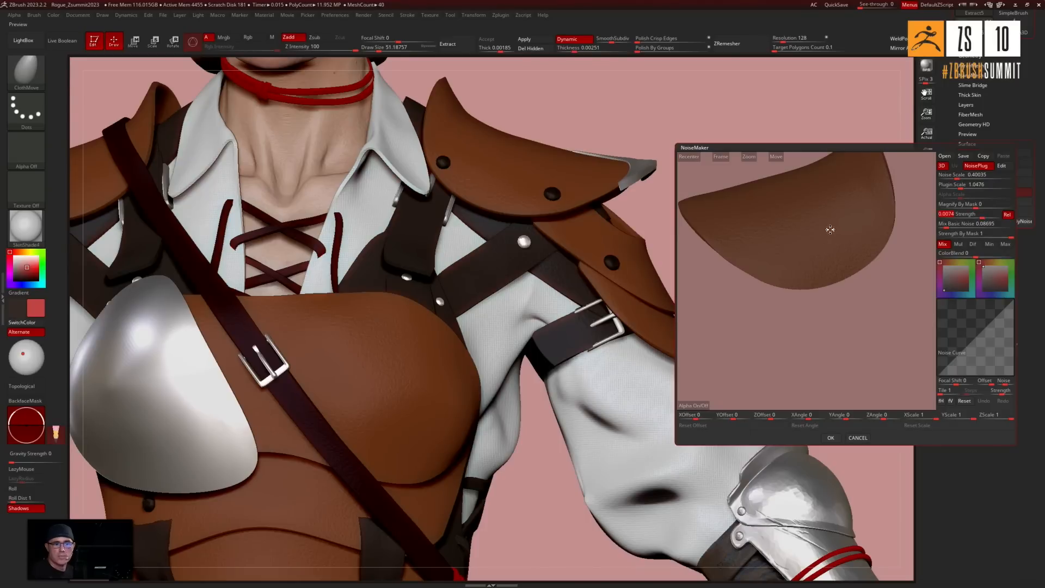
{"action": "left_click", "coordinate": [834, 443]}
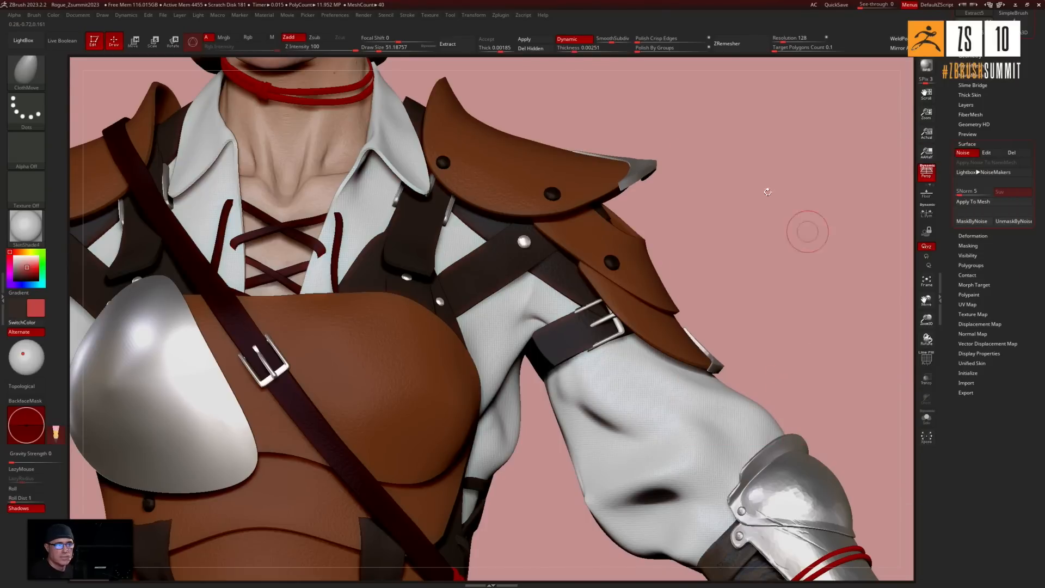
Copy the uppermost shoulder plate's noise settings and paste them onto the leather plate directly below it
{"action": "left_click_drag", "start_coordinate": [736, 194], "coordinate": [667, 229]}
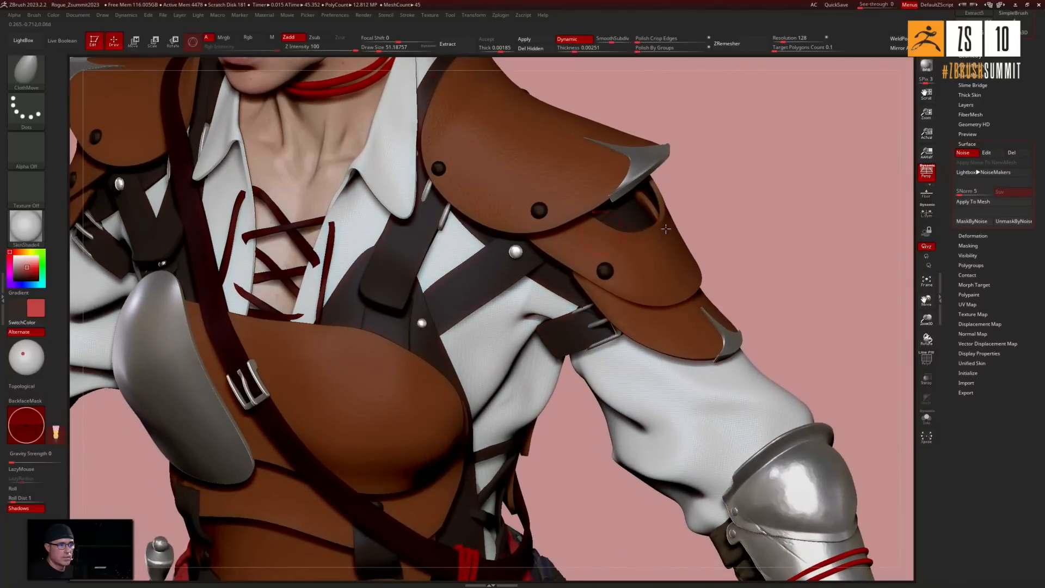
{"action": "left_click_drag", "start_coordinate": [802, 204], "coordinate": [583, 354]}
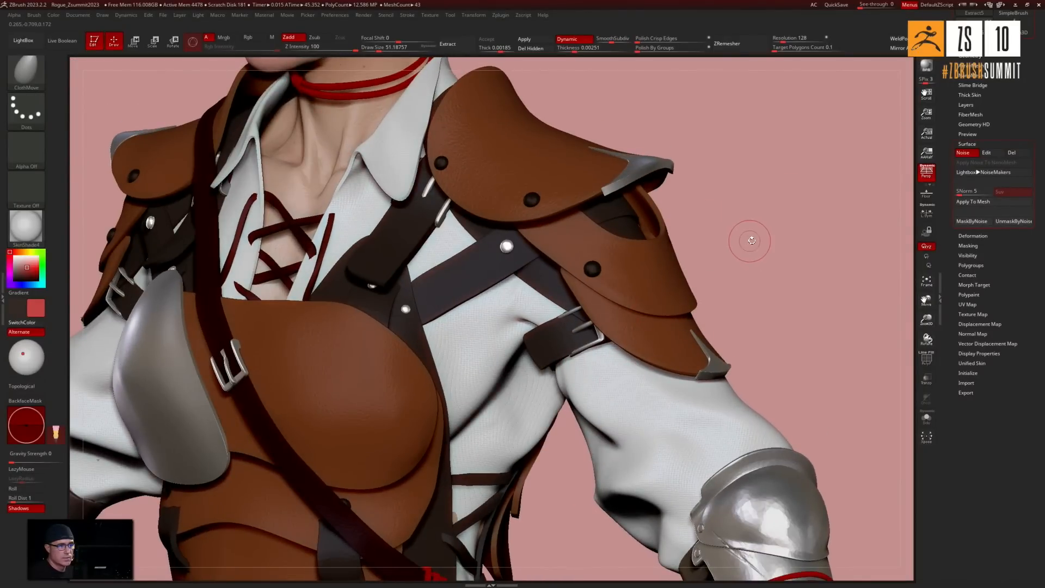
{"action": "left_click_drag", "start_coordinate": [746, 237], "coordinate": [632, 363]}
{"action": "right_click_drag", "start_coordinate": [555, 294], "coordinate": [479, 264]}
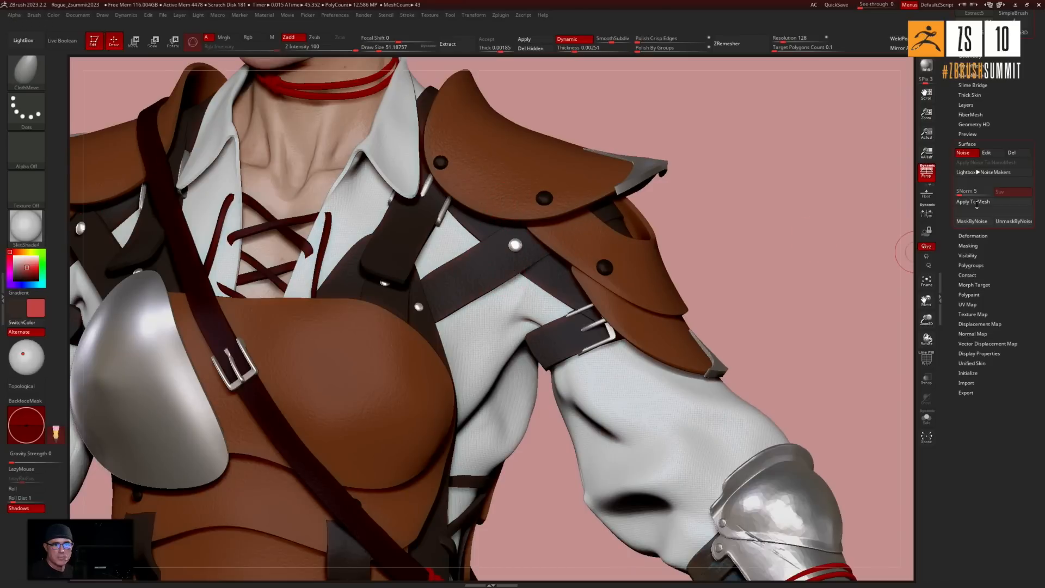
{"action": "left_click", "coordinate": [987, 152]}
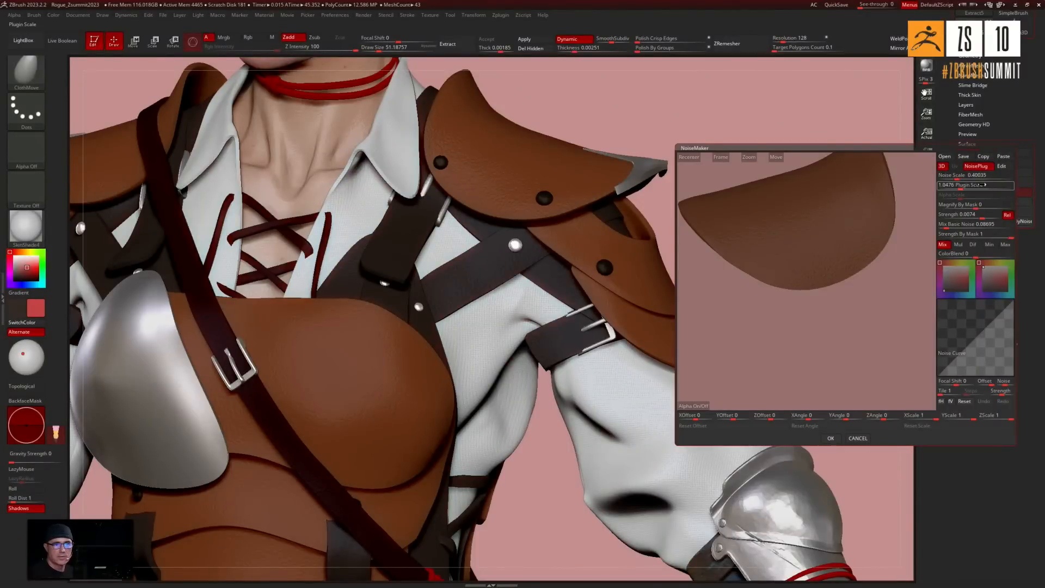
{"action": "left_click", "coordinate": [831, 439]}
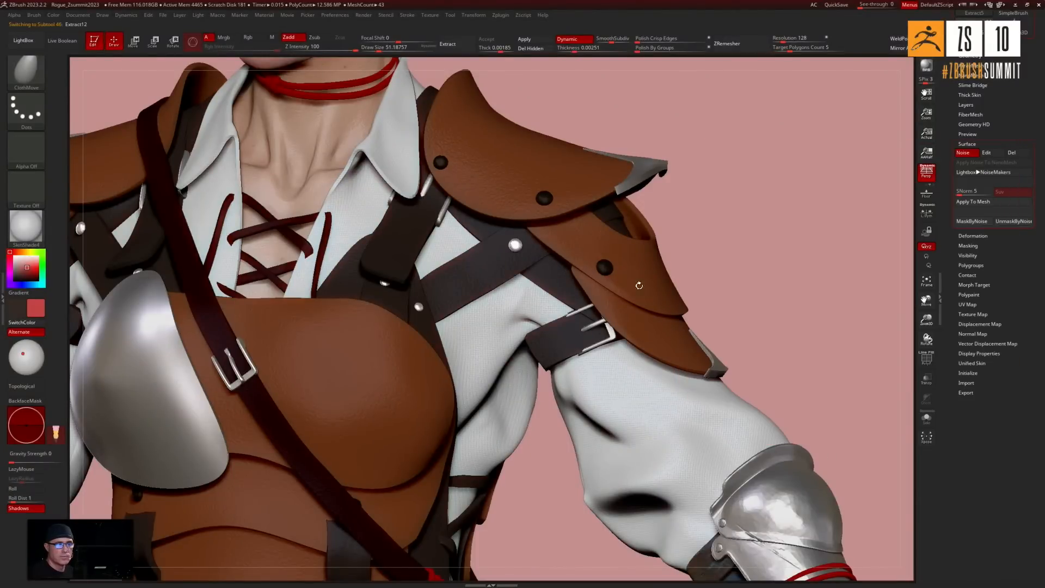
{"action": "left_click", "coordinate": [989, 154]}
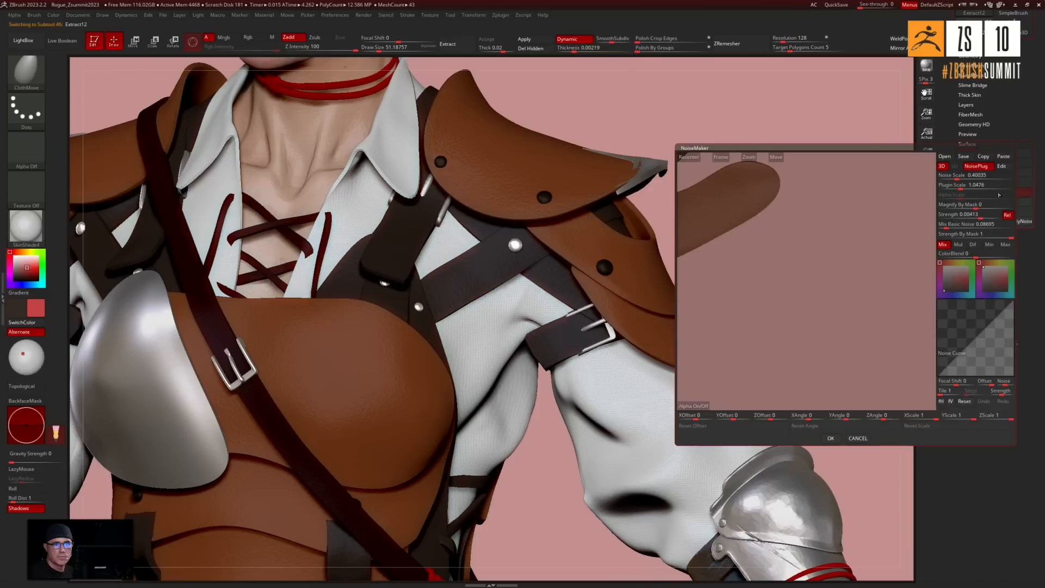
{"action": "left_click", "coordinate": [1004, 157]}
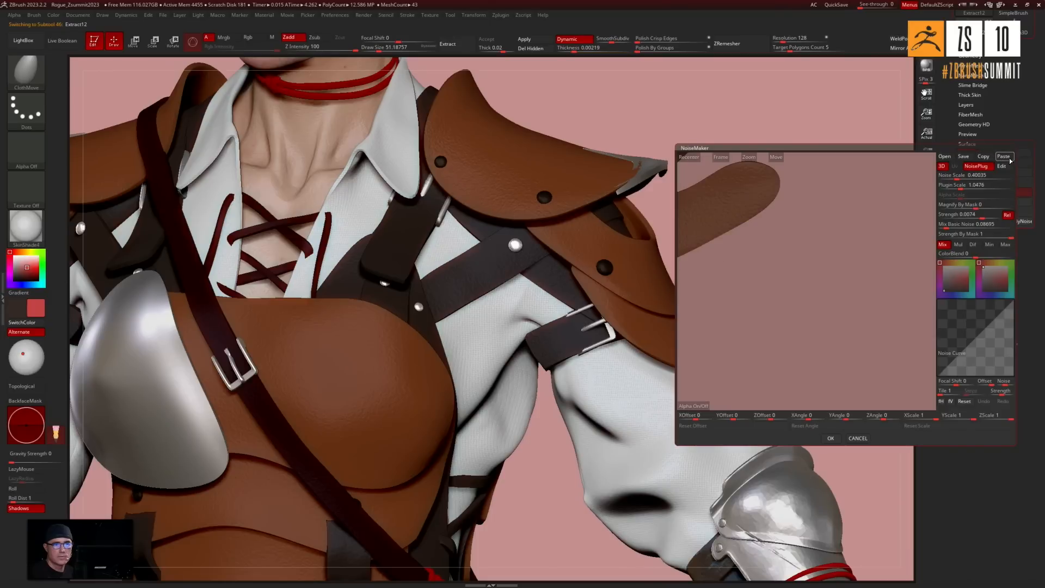
{"action": "left_click", "coordinate": [831, 438]}
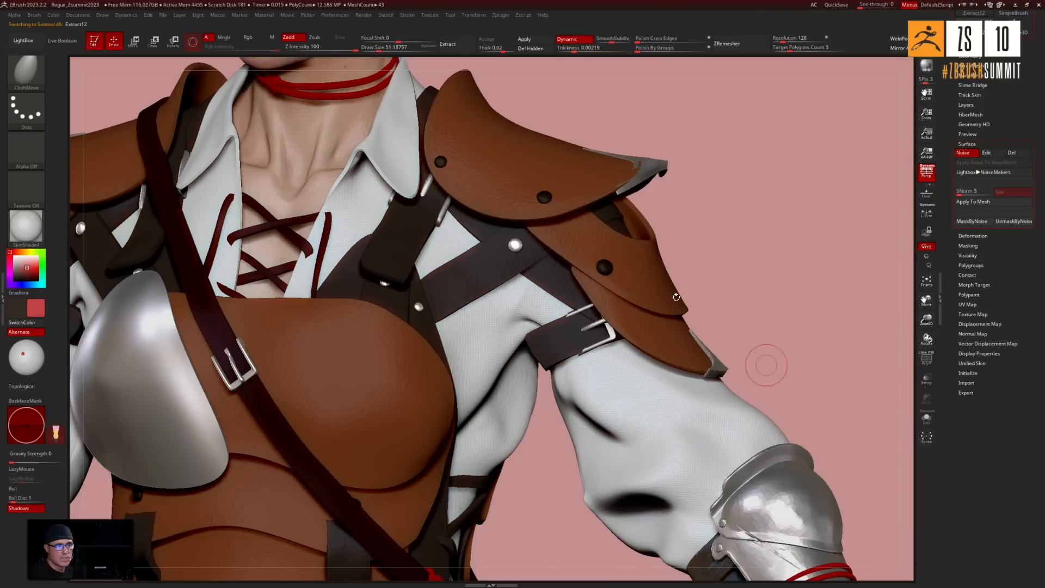
Review the character with the textured shoulder plates, first the upper body, then the full figure from front and three-quarter view
{"action": "left_click_drag", "start_coordinate": [724, 272], "coordinate": [791, 283]}
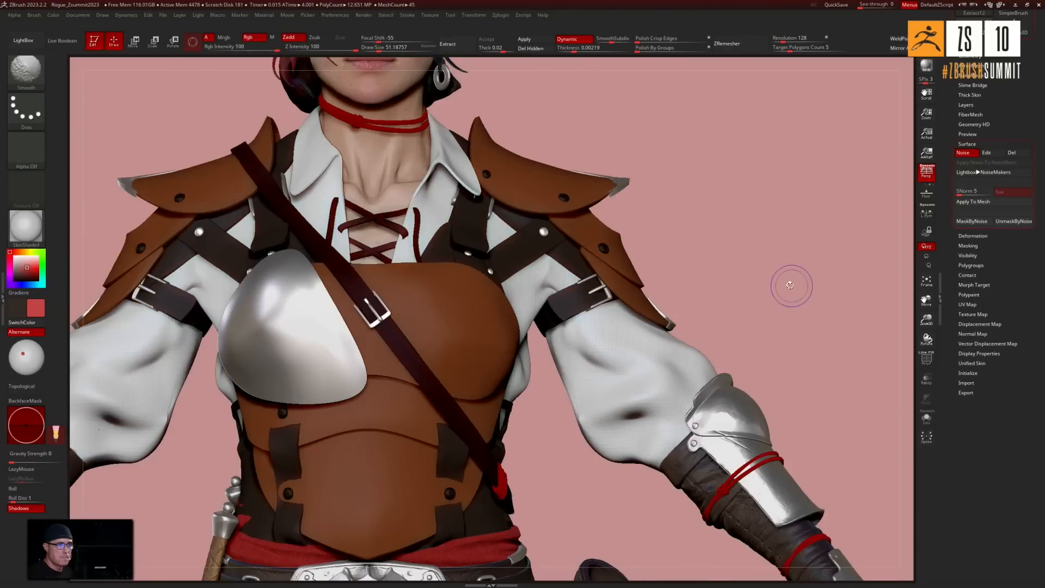
{"action": "left_click_drag", "start_coordinate": [765, 228], "coordinate": [717, 201], "text": "alt"}
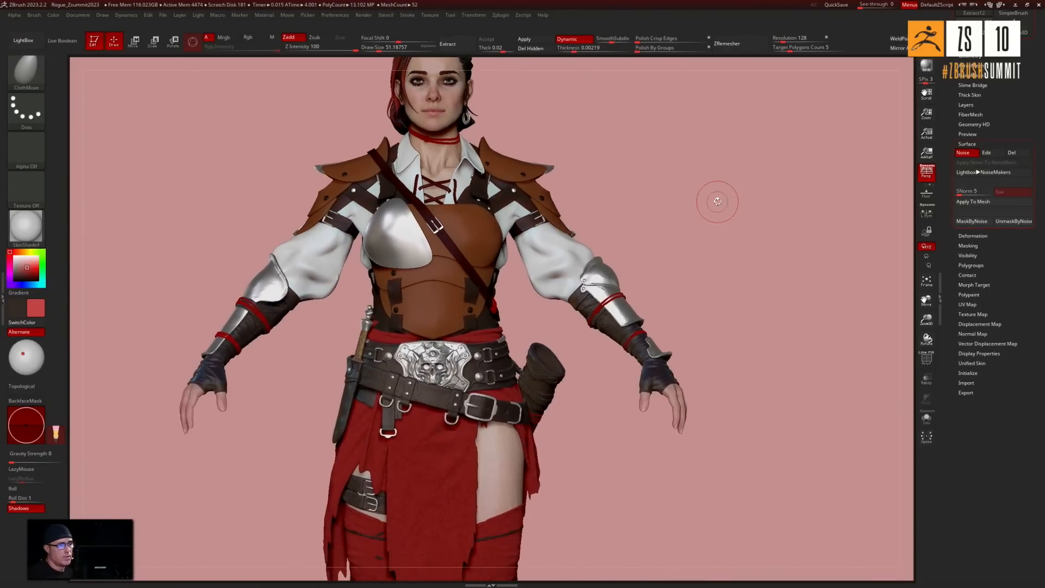
{"action": "key", "text": "f"}
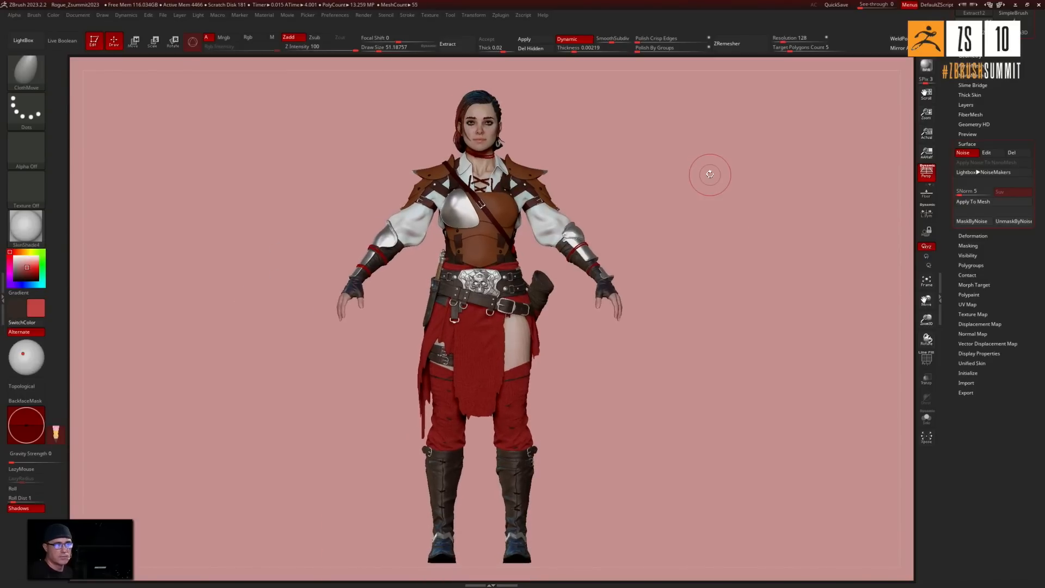
{"action": "left_click_drag", "start_coordinate": [709, 183], "coordinate": [726, 198]}
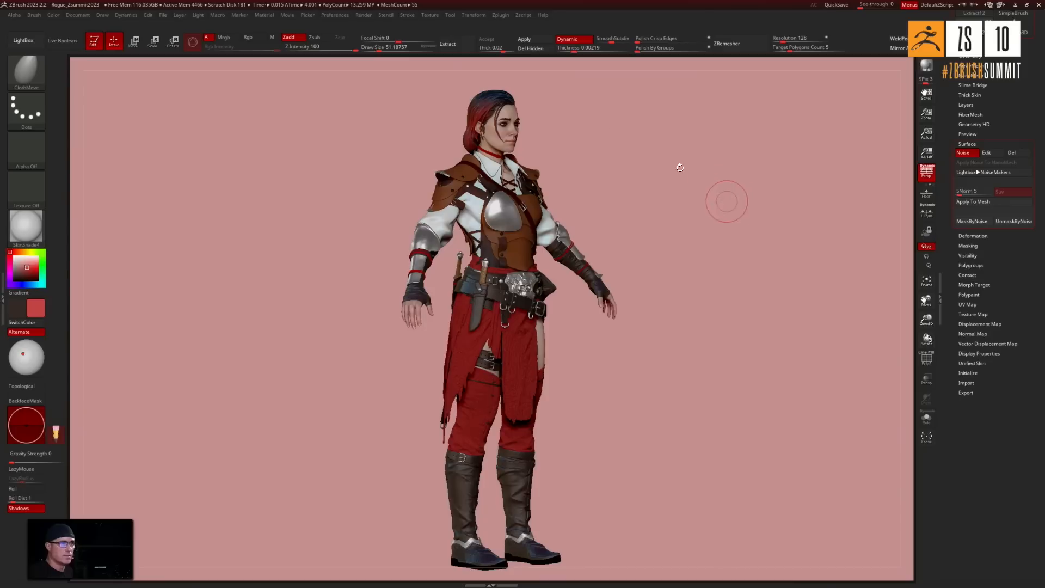
Temporarily fade the character to white with the render Fade Opacity, view the figure from the front, and return the opacity to 0
{"action": "left_click", "coordinate": [363, 15]}
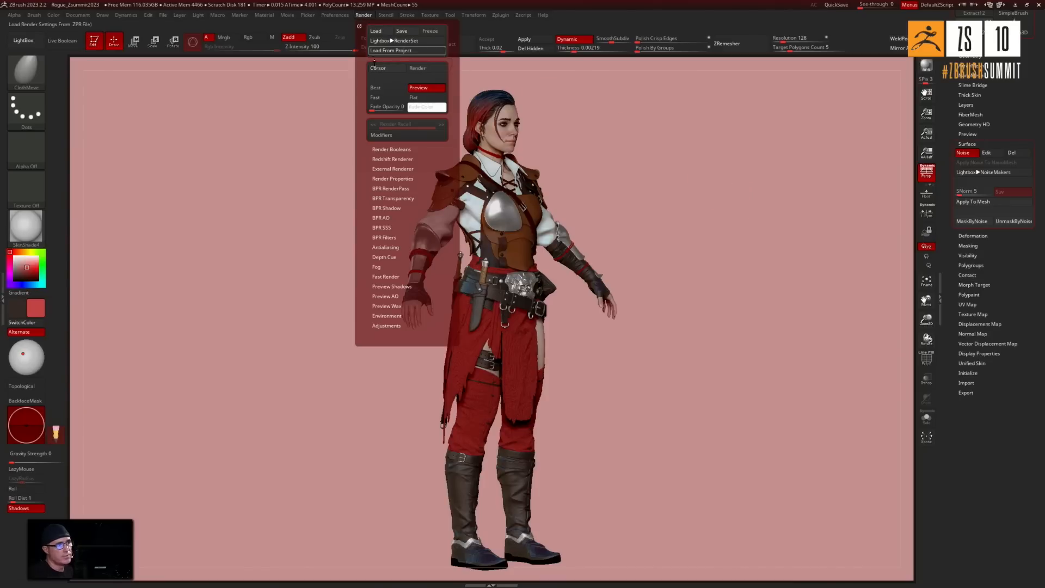
{"action": "left_click_drag", "start_coordinate": [373, 107], "coordinate": [404, 107]}
{"action": "left_click_drag", "start_coordinate": [649, 159], "coordinate": [688, 167]}
{"action": "left_click_drag", "start_coordinate": [688, 166], "coordinate": [562, 178], "text": "alt"}
{"action": "left_click_drag", "start_coordinate": [503, 164], "coordinate": [424, 154], "text": "alt"}
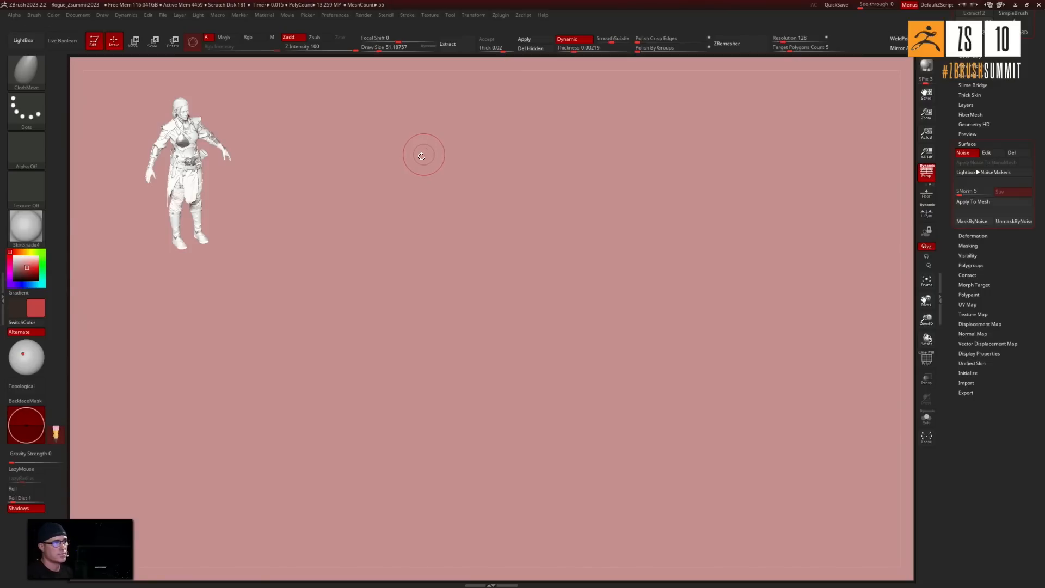
{"action": "left_click_drag", "start_coordinate": [392, 156], "coordinate": [535, 207], "text": "alt"}
{"action": "left_click_drag", "start_coordinate": [460, 177], "coordinate": [530, 162], "text": "alt"}
{"action": "left_click_drag", "start_coordinate": [577, 225], "coordinate": [534, 186]}
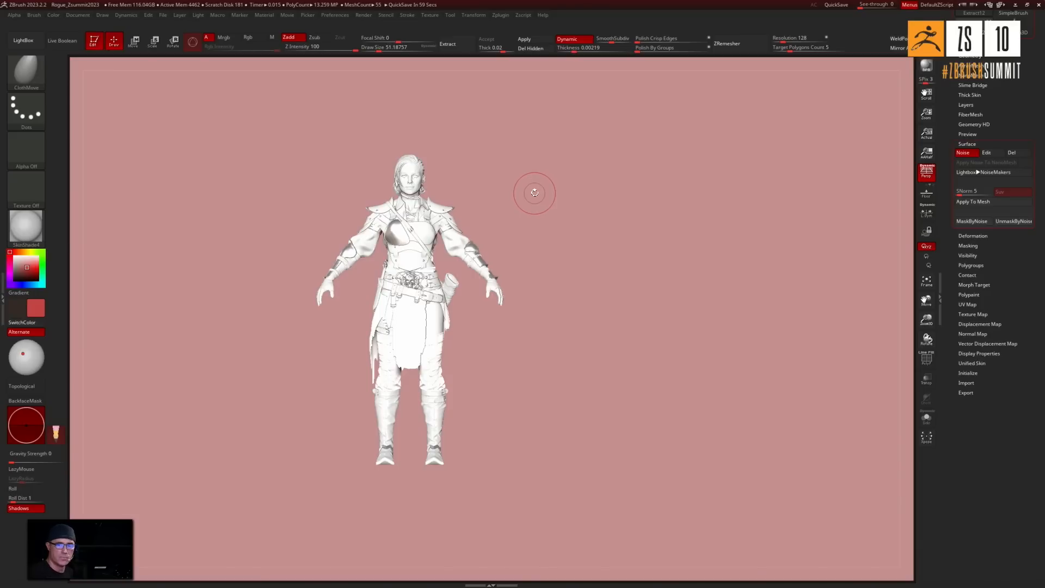
{"action": "left_click", "coordinate": [366, 15]}
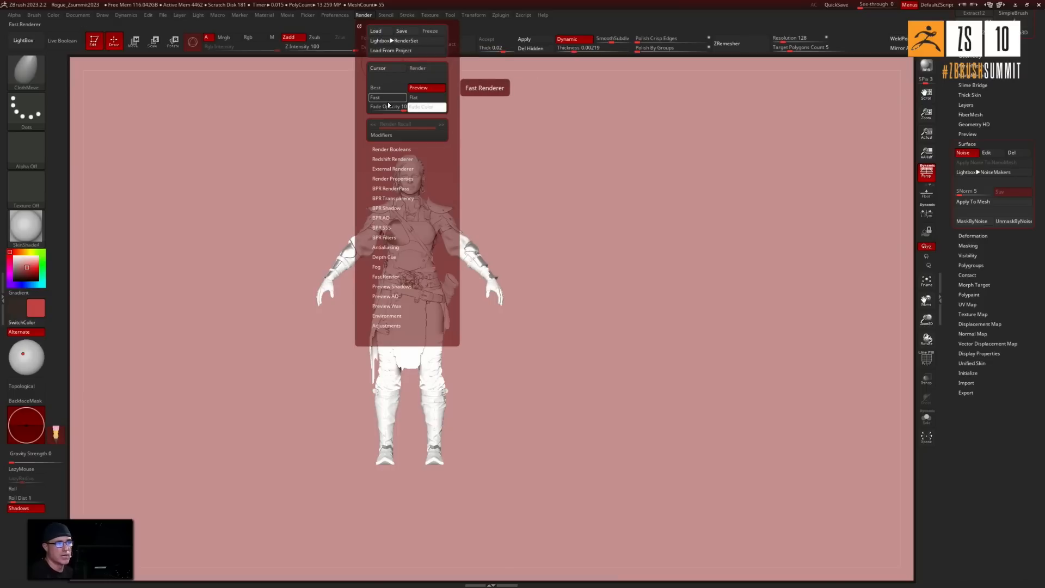
{"action": "left_click_drag", "start_coordinate": [393, 106], "coordinate": [369, 107]}
Hide the upper-body clothing and armor around the active shoulder plate, leaving the bare torso with its red chest band
{"action": "left_click_drag", "start_coordinate": [544, 180], "coordinate": [558, 286]}
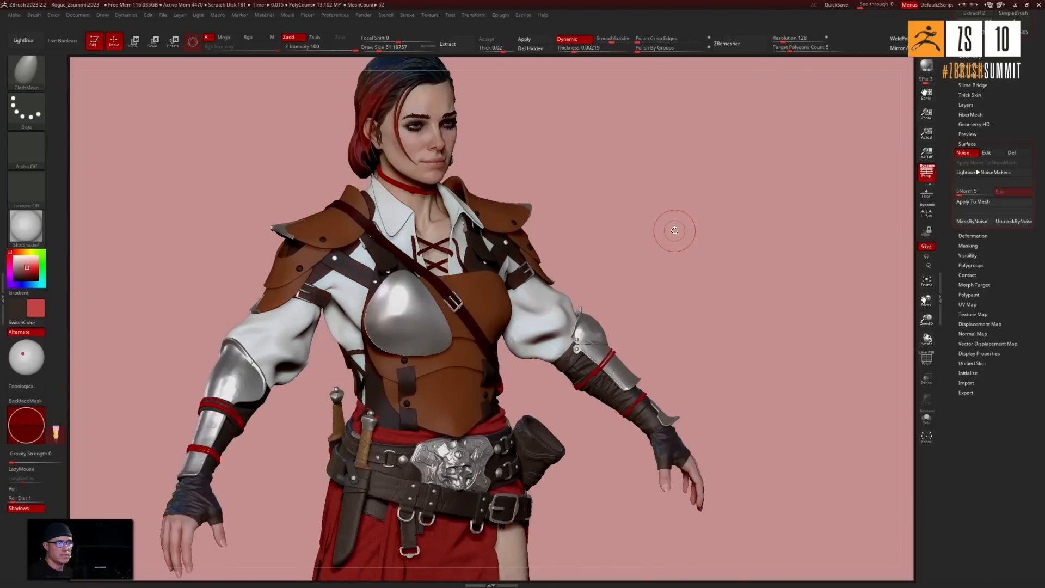
{"action": "left_click_drag", "start_coordinate": [706, 246], "coordinate": [705, 244]}
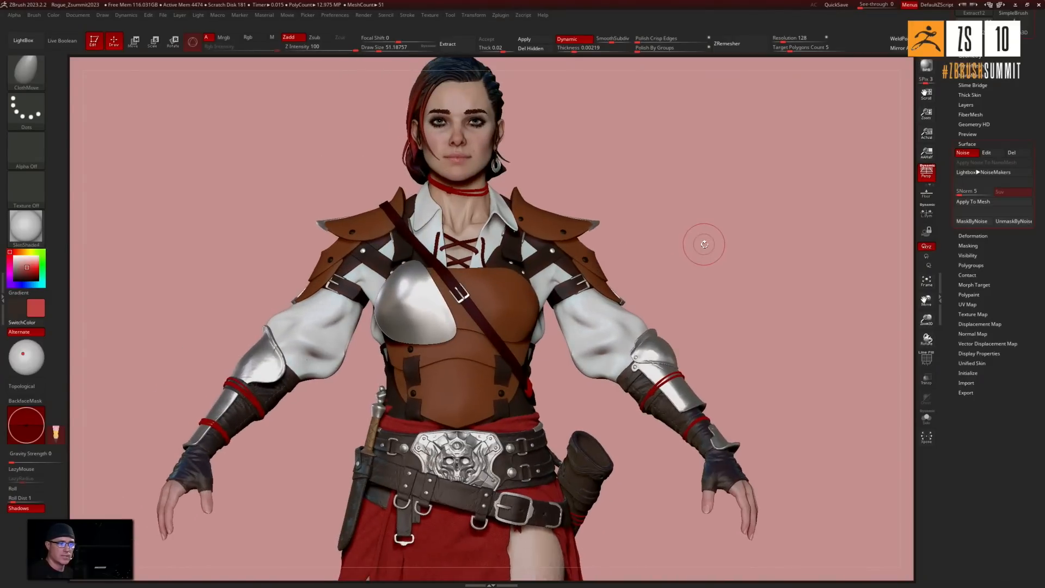
{"action": "left_click_drag", "start_coordinate": [703, 242], "coordinate": [471, 217]}
{"action": "mouse_move", "coordinate": [622, 189]}
{"action": "left_mouse_down"}
{"action": "mouse_move", "coordinate": [737, 147]}
{"action": "mouse_move", "coordinate": [684, 156]}
{"action": "mouse_move", "coordinate": [644, 194]}
{"action": "mouse_move", "coordinate": [635, 178]}
{"action": "mouse_move", "coordinate": [618, 186]}
{"action": "mouse_move", "coordinate": [562, 178]}
{"action": "mouse_move", "coordinate": [678, 188]}
{"action": "left_mouse_up"}
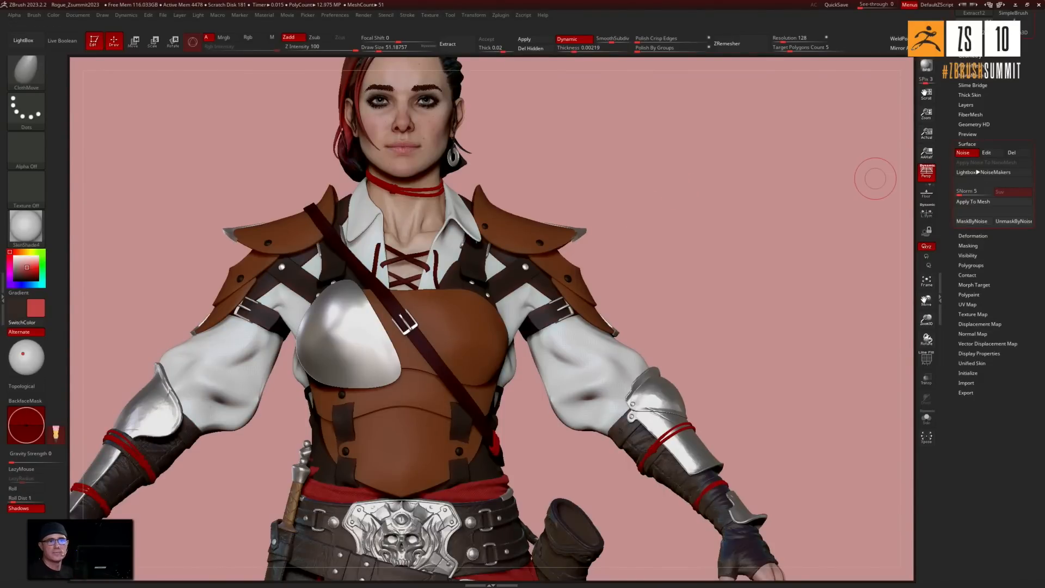
{"action": "scroll", "coordinate": [996, 271], "scroll_direction": "up", "scroll_amount": 5}
{"action": "left_click", "coordinate": [1029, 238]}
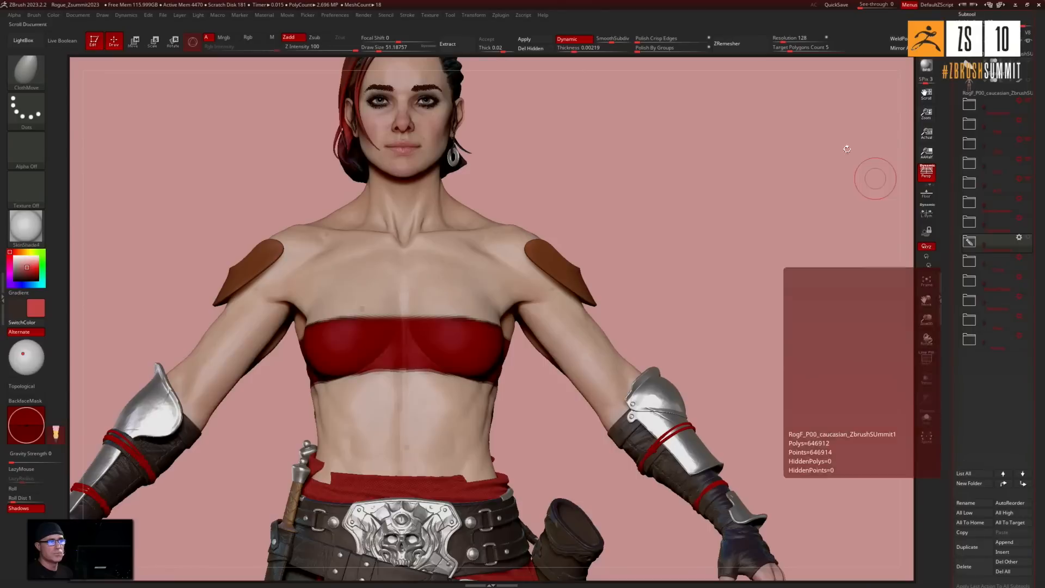
{"action": "left_click_drag", "start_coordinate": [847, 148], "coordinate": [764, 250]}
{"action": "left_click_drag", "start_coordinate": [678, 299], "coordinate": [743, 271]}
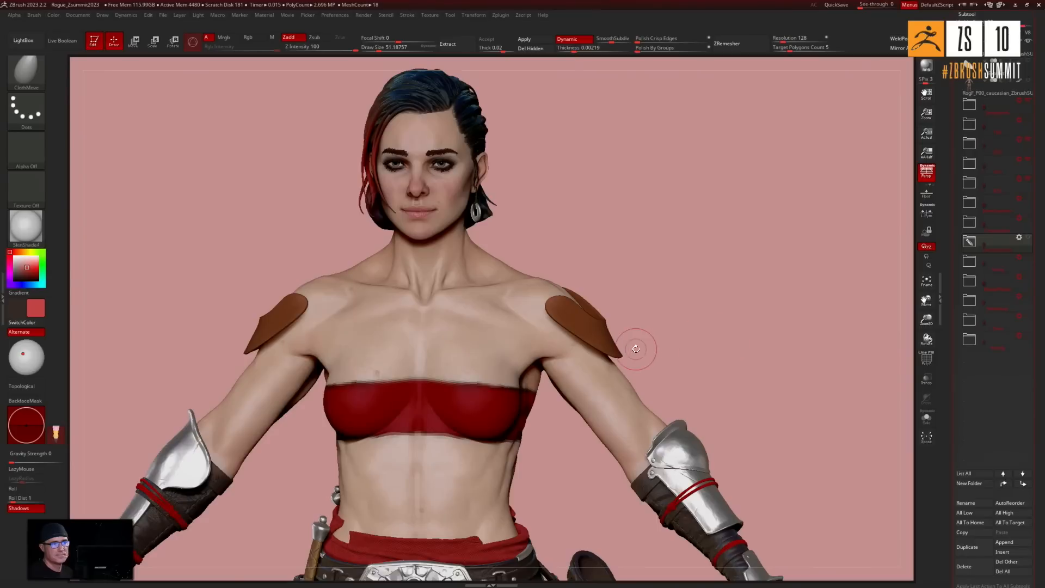
{"action": "left_click_drag", "start_coordinate": [678, 327], "coordinate": [667, 303]}
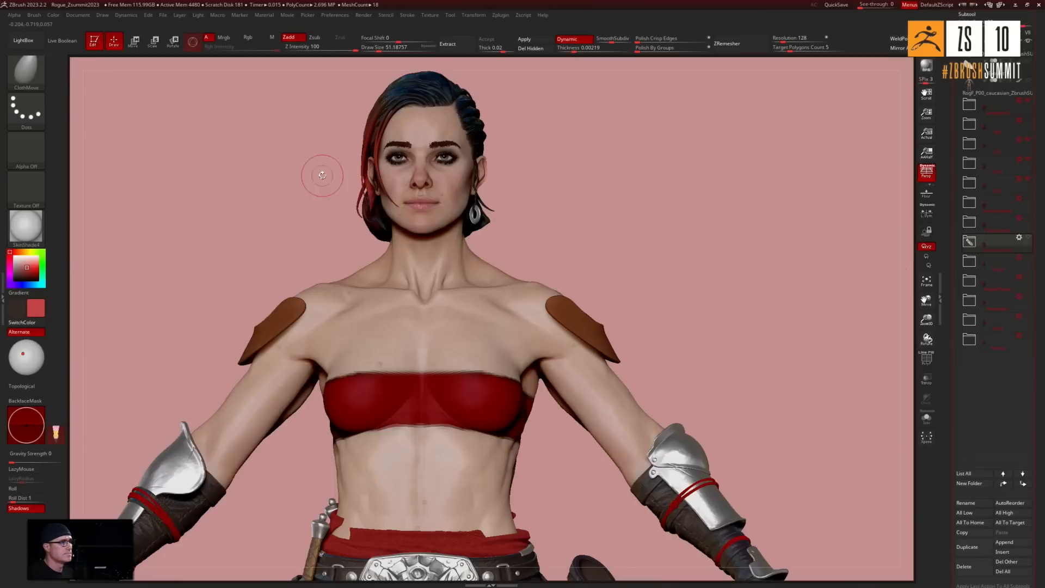
{"action": "mouse_move", "coordinate": [599, 261]}
{"action": "left_mouse_down"}
{"action": "mouse_move", "coordinate": [614, 259]}
{"action": "mouse_move", "coordinate": [611, 222]}
{"action": "left_mouse_up"}
Select the body and mask its torso as a sleeveless top, unmasking a square neckline and both arms
{"action": "left_click_drag", "start_coordinate": [415, 232], "coordinate": [596, 418], "text": "ctrl"}
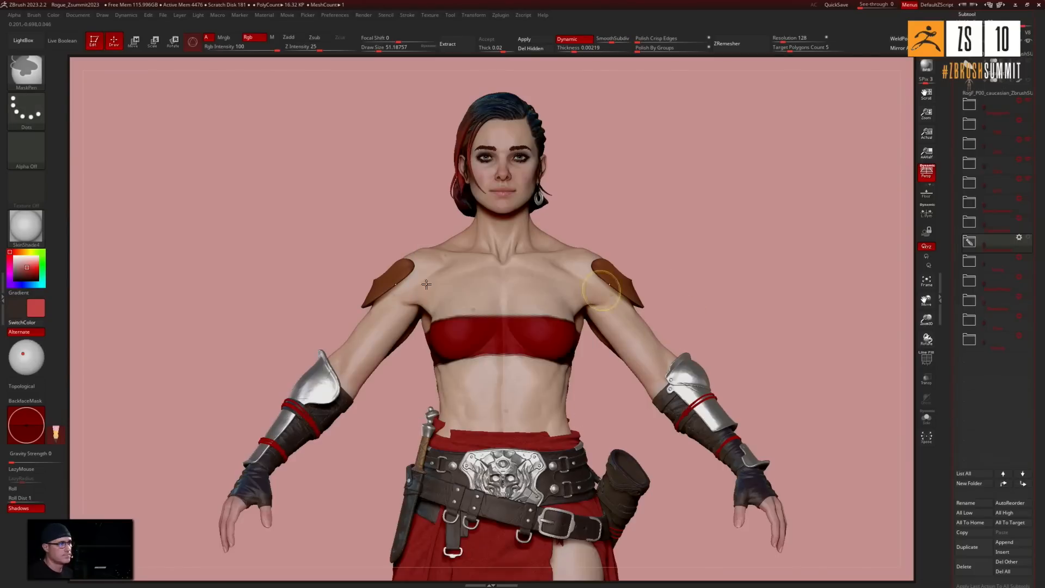
{"action": "left_click", "coordinate": [478, 289], "text": "alt"}
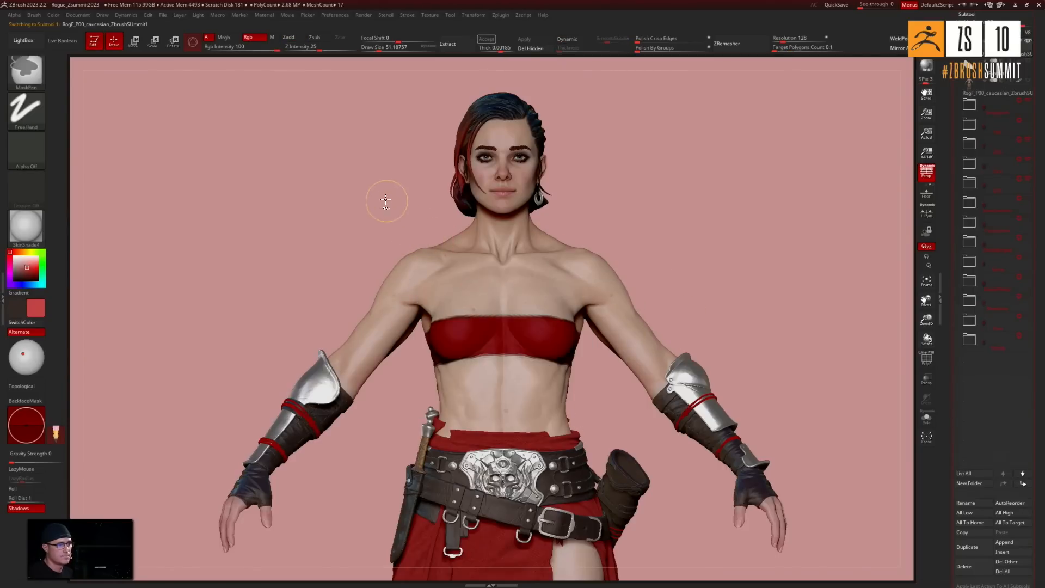
{"action": "left_click_drag", "start_coordinate": [421, 233], "coordinate": [587, 403], "text": "ctrl"}
{"action": "left_click_drag", "start_coordinate": [558, 221], "coordinate": [458, 273], "text": "ctrl+alt"}
{"action": "left_click_drag", "start_coordinate": [634, 222], "coordinate": [573, 348], "text": "ctrl+alt"}
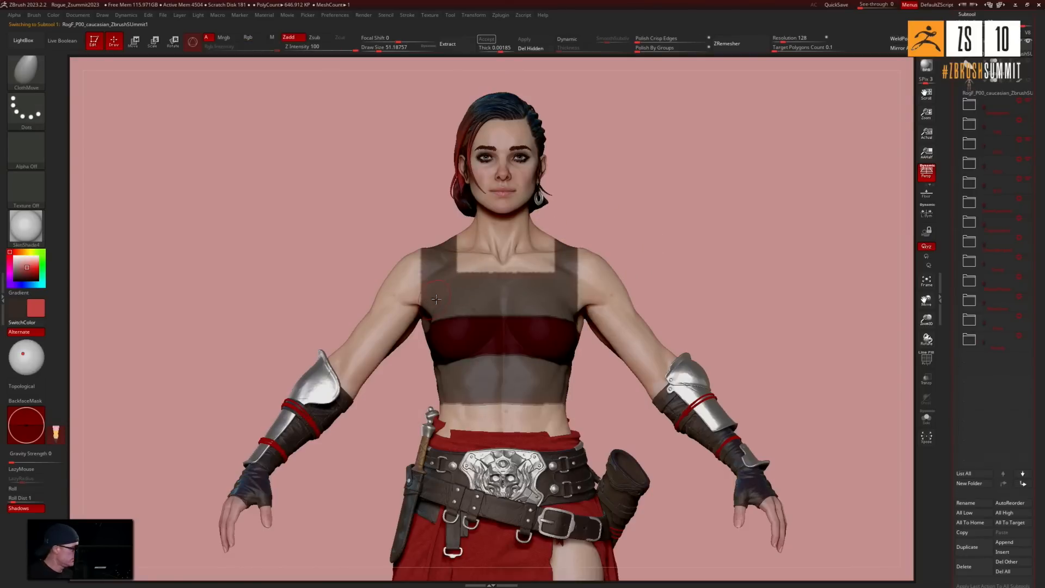
{"action": "left_click_drag", "start_coordinate": [387, 211], "coordinate": [428, 362], "text": "ctrl+alt"}
{"action": "left_click_drag", "start_coordinate": [637, 234], "coordinate": [670, 251]}
Extract the masked torso with a thickness of 0.00185 and accept it as a new subtool
{"action": "left_click", "coordinate": [926, 418]}
{"action": "left_click_drag", "start_coordinate": [718, 332], "coordinate": [633, 233]}
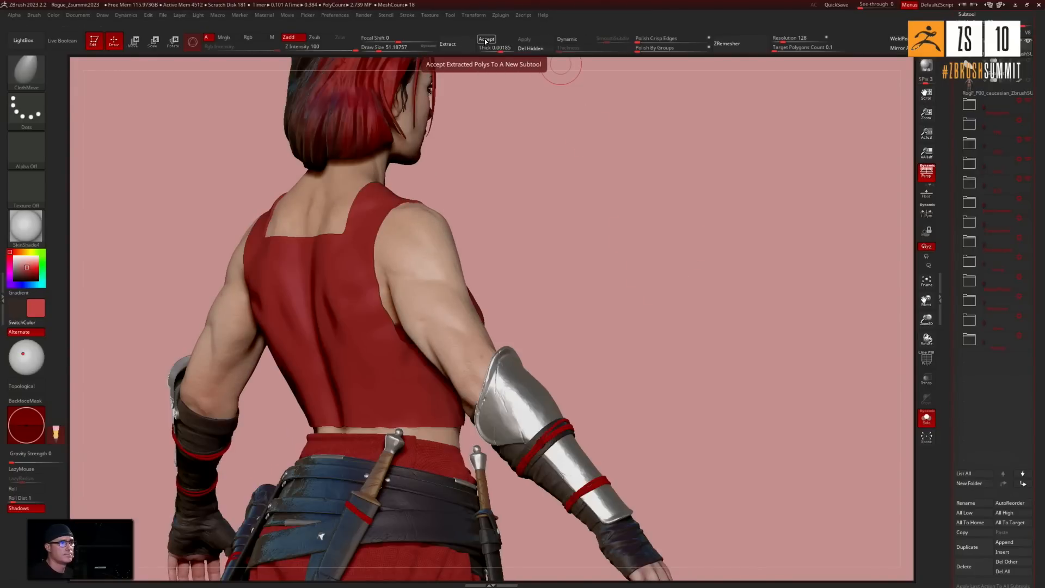
{"action": "left_click", "coordinate": [487, 39]}
Isolate the outer surface of the extracted top, delete its hidden polygons and clear the mask
{"action": "left_click", "coordinate": [341, 310], "text": "ctrl+shift"}
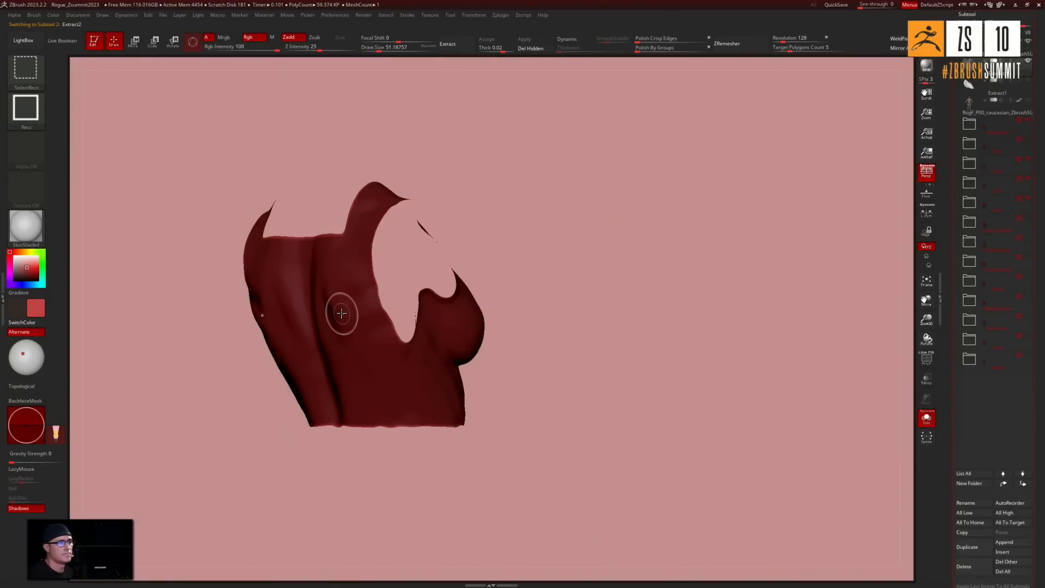
{"action": "left_click_drag", "start_coordinate": [568, 180], "coordinate": [632, 160]}
{"action": "left_click", "coordinate": [531, 48]}
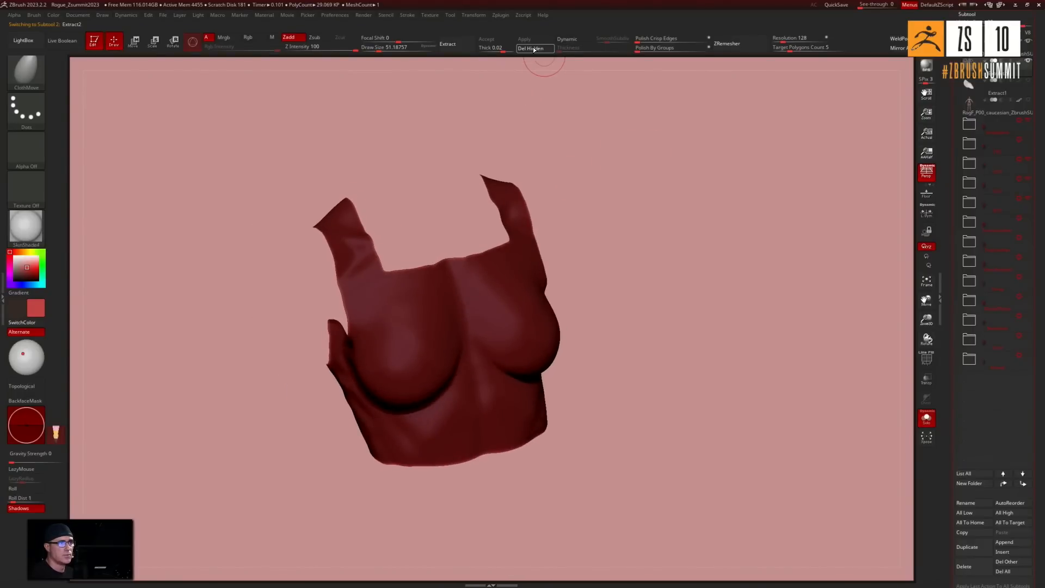
{"action": "left_click_drag", "start_coordinate": [670, 215], "coordinate": [836, 184], "text": "shift"}
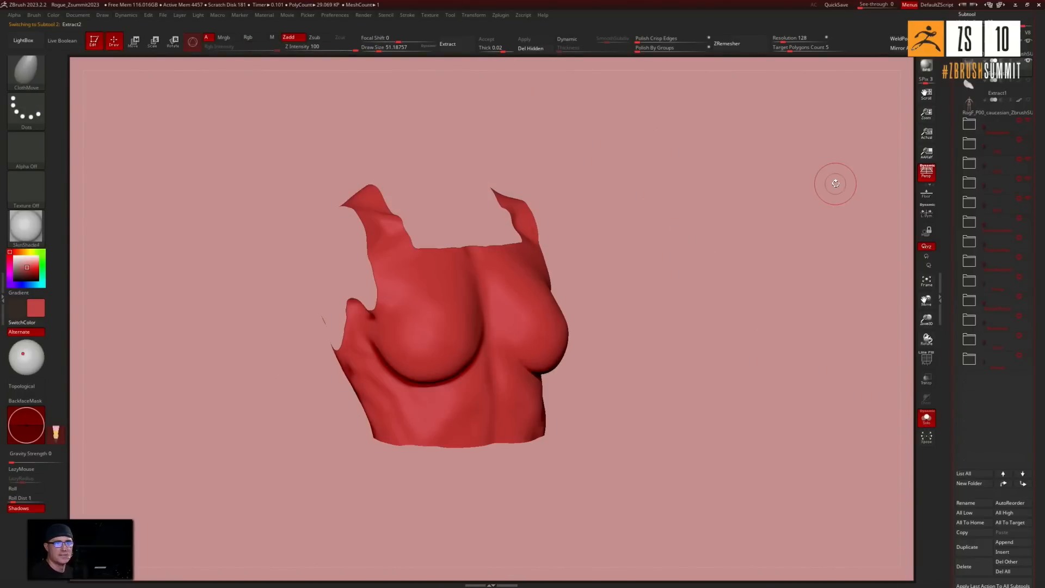
{"action": "left_click", "coordinate": [932, 420]}
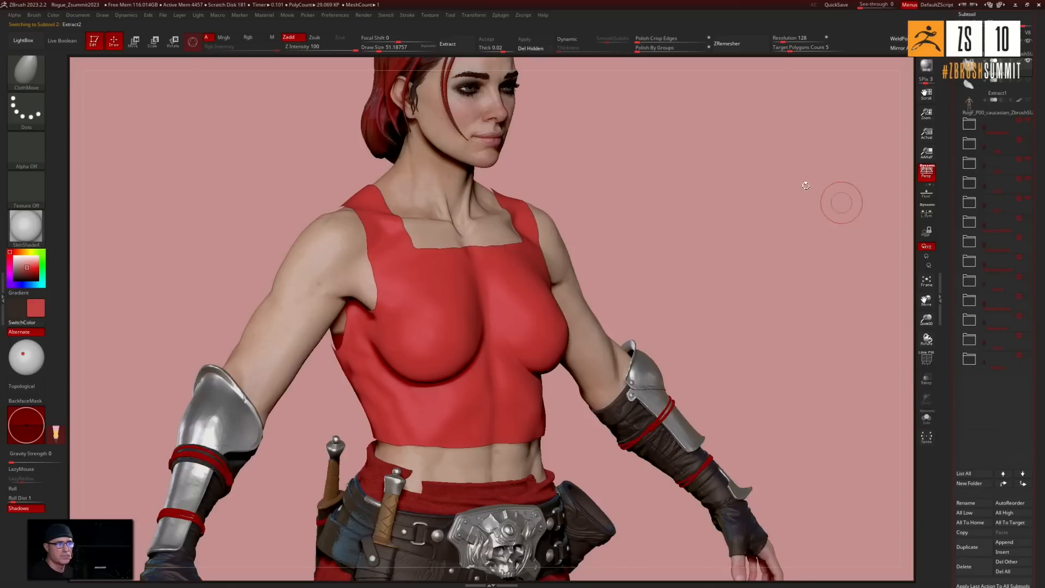
Set the target polygon count to 0.3 and ZRemesh the top, checking its new topology from the front
{"action": "left_click", "coordinate": [789, 49]}
{"action": "type", "text": ".2"}
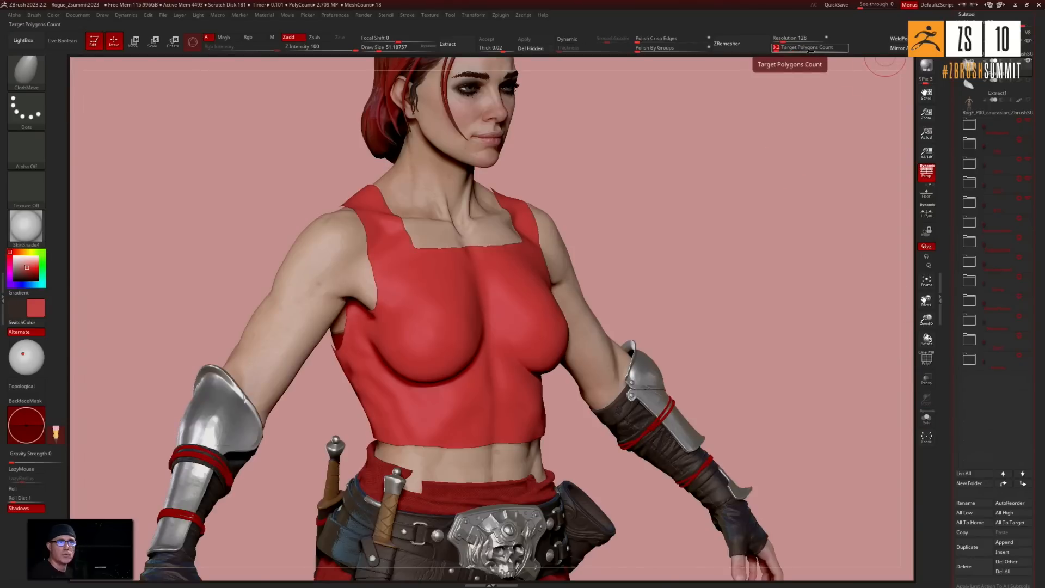
{"action": "key", "text": "BackSpace"}
{"action": "type", "text": "3"}
{"action": "key", "text": "Return"}
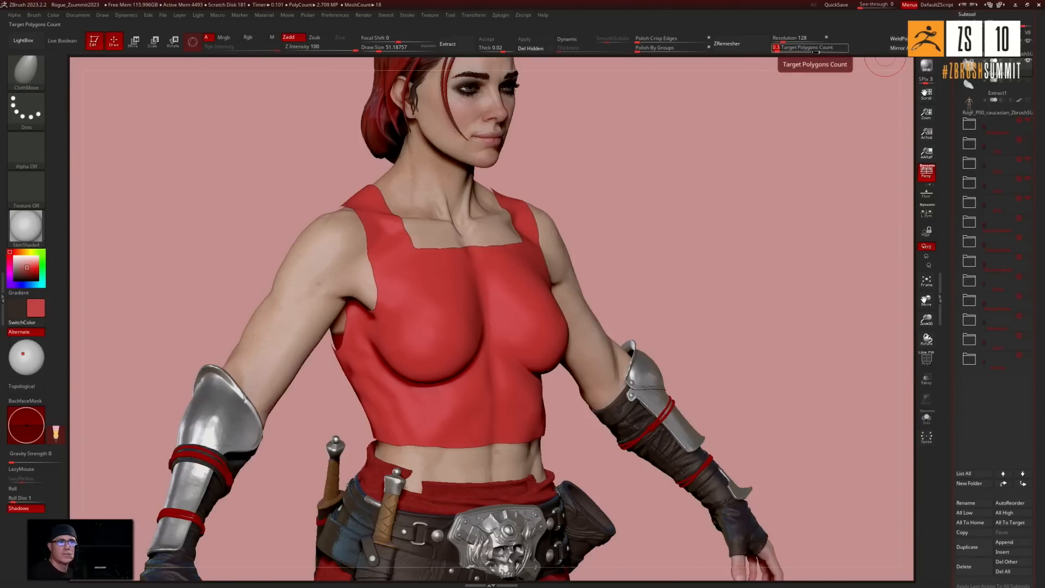
{"action": "left_click", "coordinate": [739, 45]}
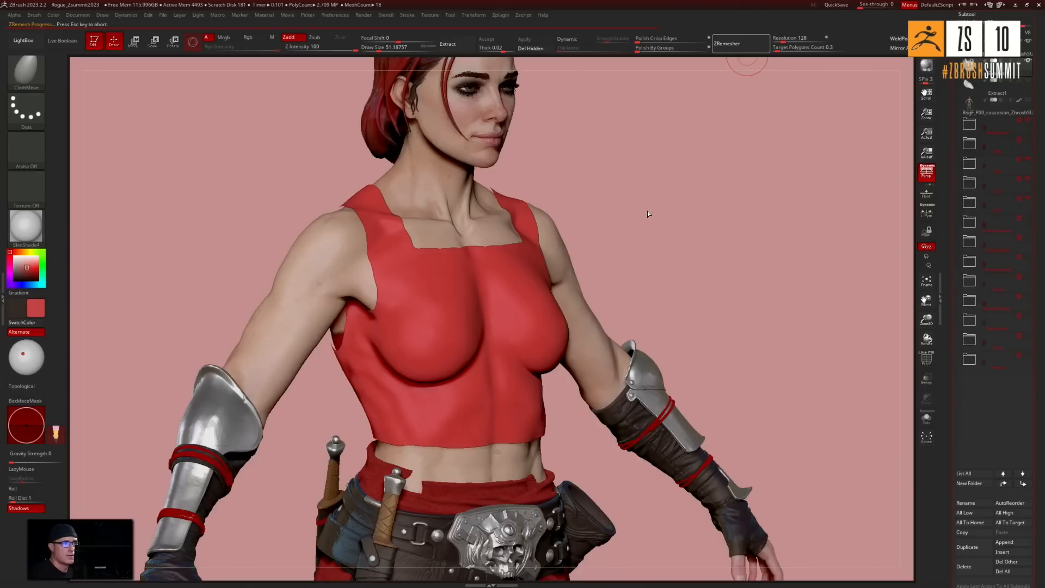
{"action": "left_click_drag", "start_coordinate": [622, 206], "coordinate": [590, 191]}
{"action": "key", "text": "shift+f"}
{"action": "key", "text": "shift+f"}
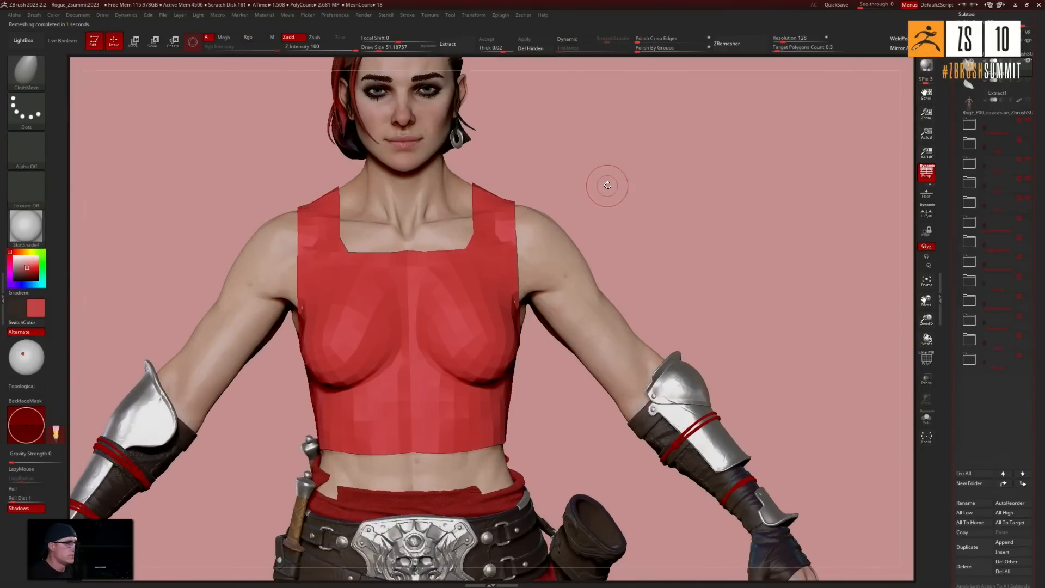
Switch through several sculpting brushes, ending on the Flatten brush
{"action": "key", "text": "ctrl+1"}
{"action": "key", "text": "2"}
{"action": "key", "text": "3"}
{"action": "key", "text": "4"}
{"action": "key", "text": "5"}
{"action": "key", "text": "6"}
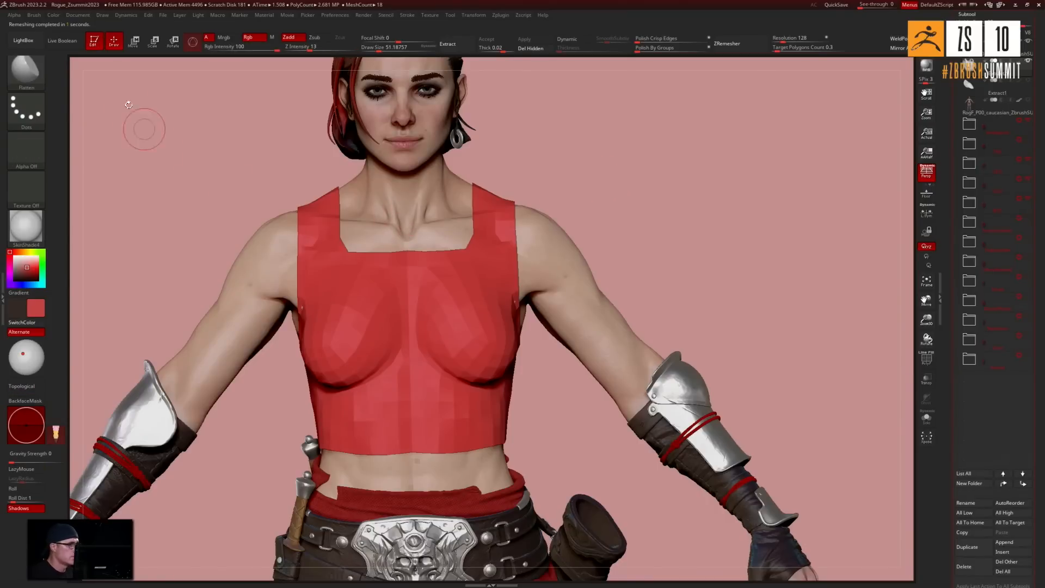
{"action": "left_click", "coordinate": [29, 76]}
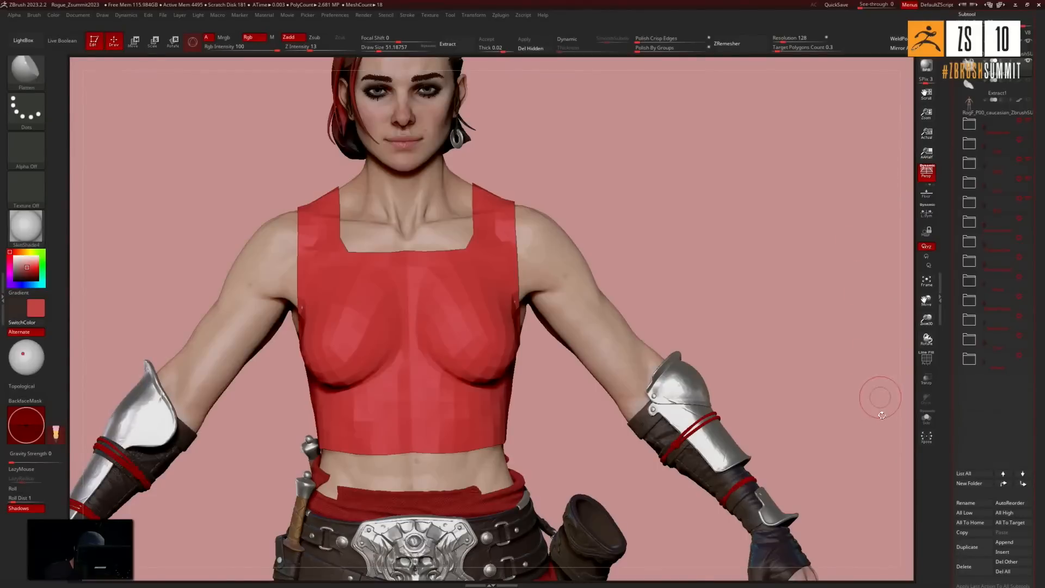
Isolate the low-poly top and turn on double-sided display so its inner surfaces are shown
{"action": "left_click", "coordinate": [926, 418]}
{"action": "left_click_drag", "start_coordinate": [768, 369], "coordinate": [772, 375]}
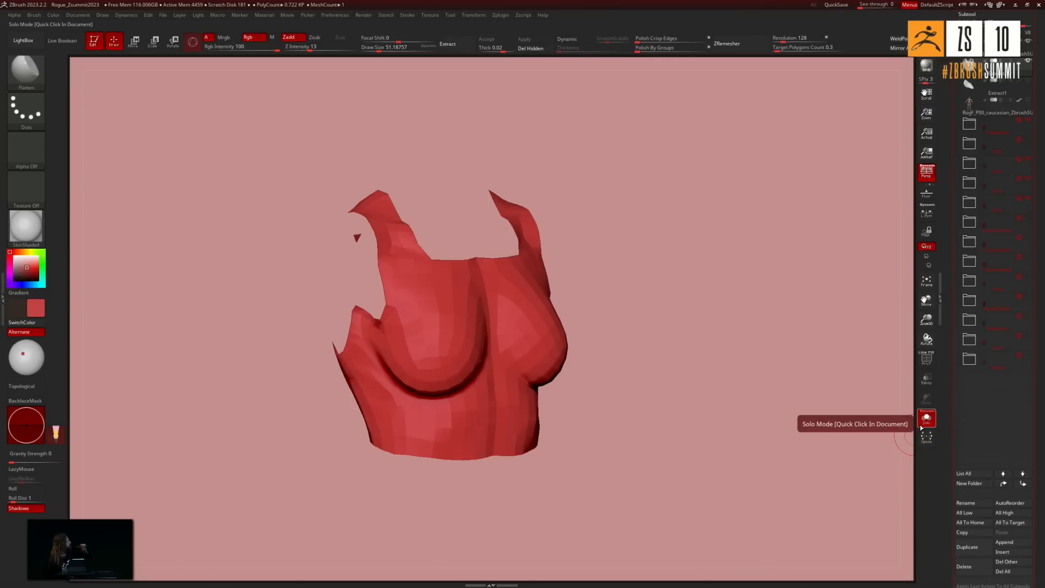
{"action": "left_click_drag", "start_coordinate": [1041, 109], "coordinate": [984, 327]}
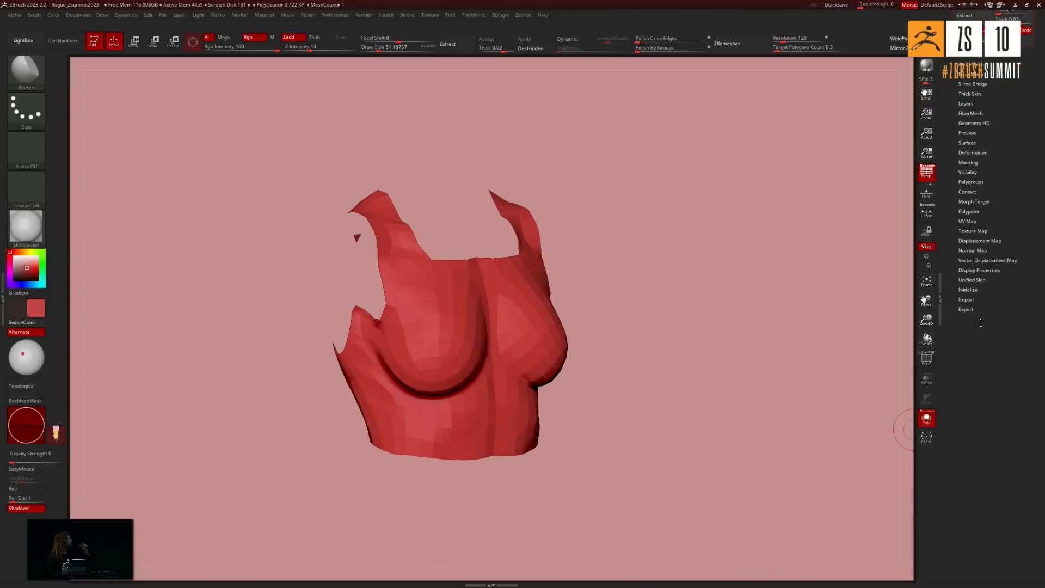
{"action": "left_click", "coordinate": [973, 272]}
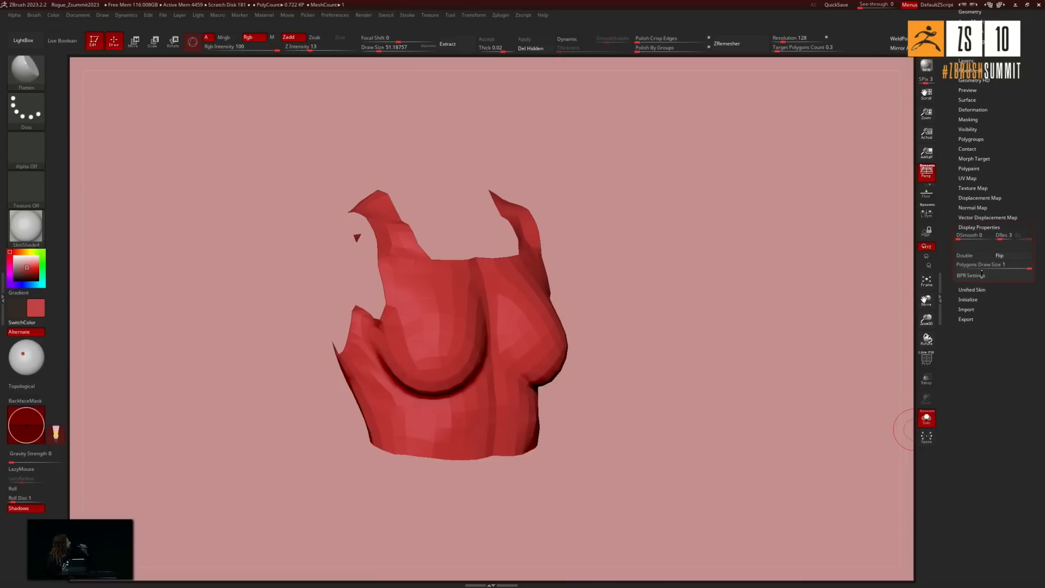
{"action": "left_click", "coordinate": [974, 257]}
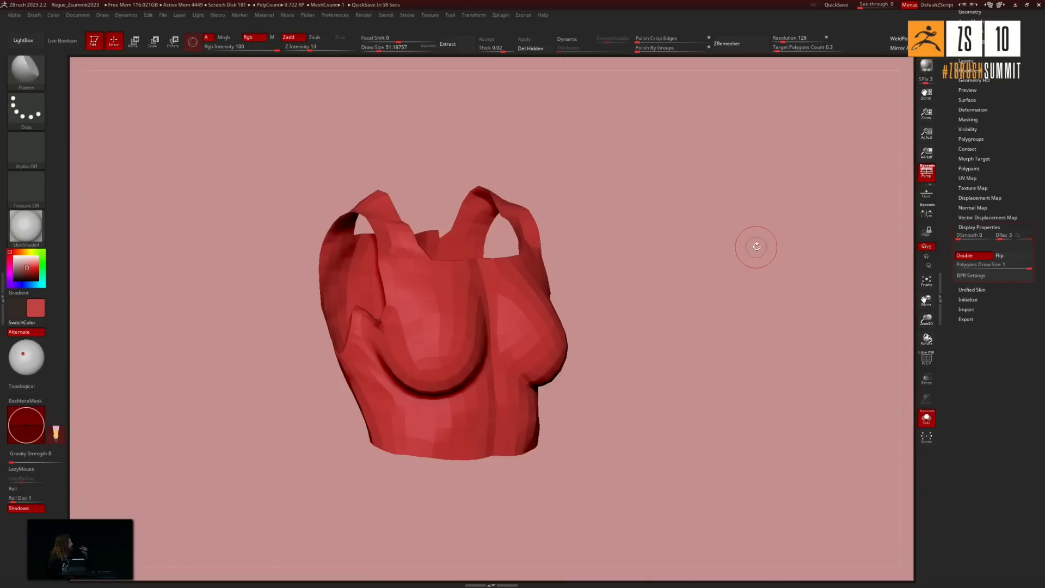
{"action": "left_click_drag", "start_coordinate": [748, 250], "coordinate": [722, 256]}
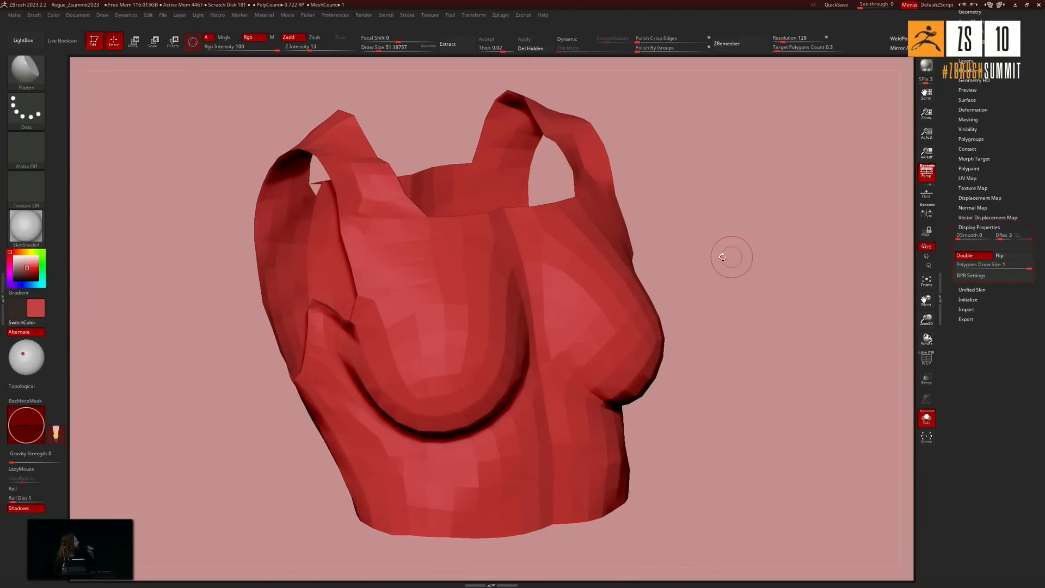
{"action": "left_click_drag", "start_coordinate": [711, 250], "coordinate": [725, 275]}
{"action": "left_click_drag", "start_coordinate": [980, 345], "coordinate": [974, 355]}
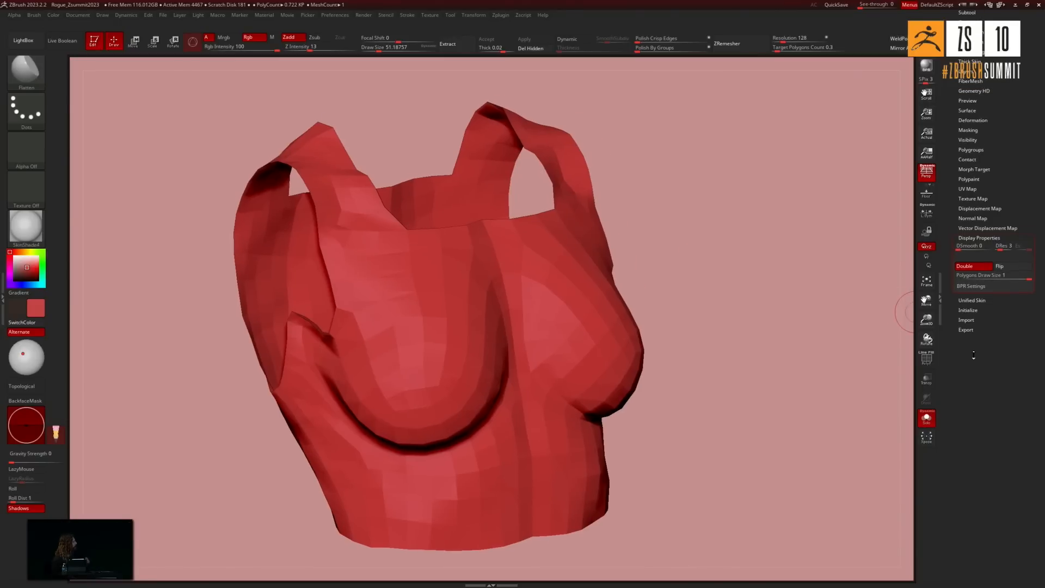
Reshape the top's front neckline edge with the Pinch brush at a draw size of about 68
{"action": "left_click_drag", "start_coordinate": [675, 282], "coordinate": [605, 232]}
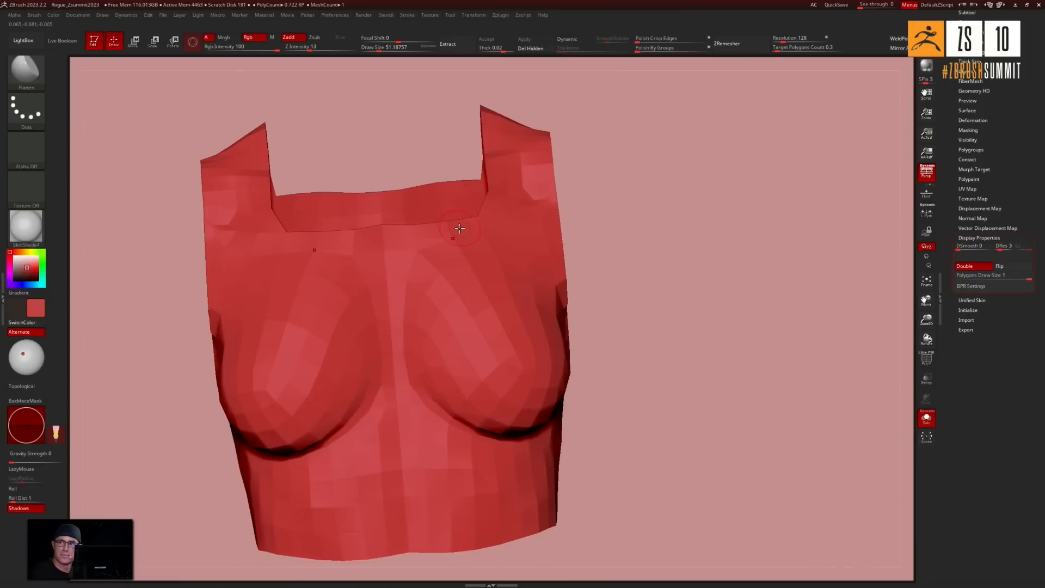
{"action": "key", "text": "b"}
{"action": "key", "text": "p"}
{"action": "key", "text": "i"}
{"action": "key", "text": "s"}
{"action": "left_click_drag", "start_coordinate": [460, 207], "coordinate": [466, 219]}
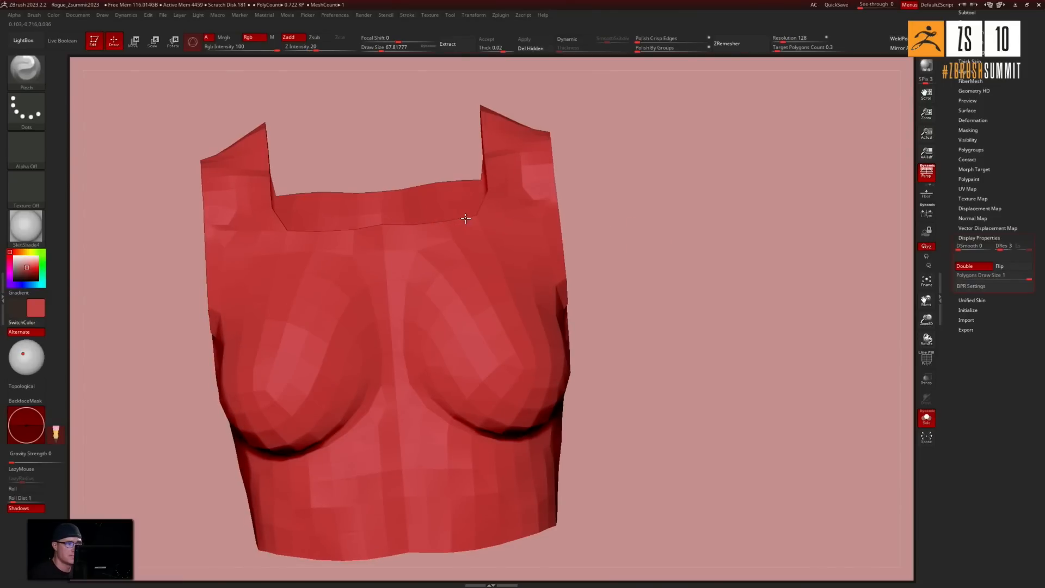
{"action": "left_click_drag", "start_coordinate": [382, 229], "coordinate": [464, 226]}
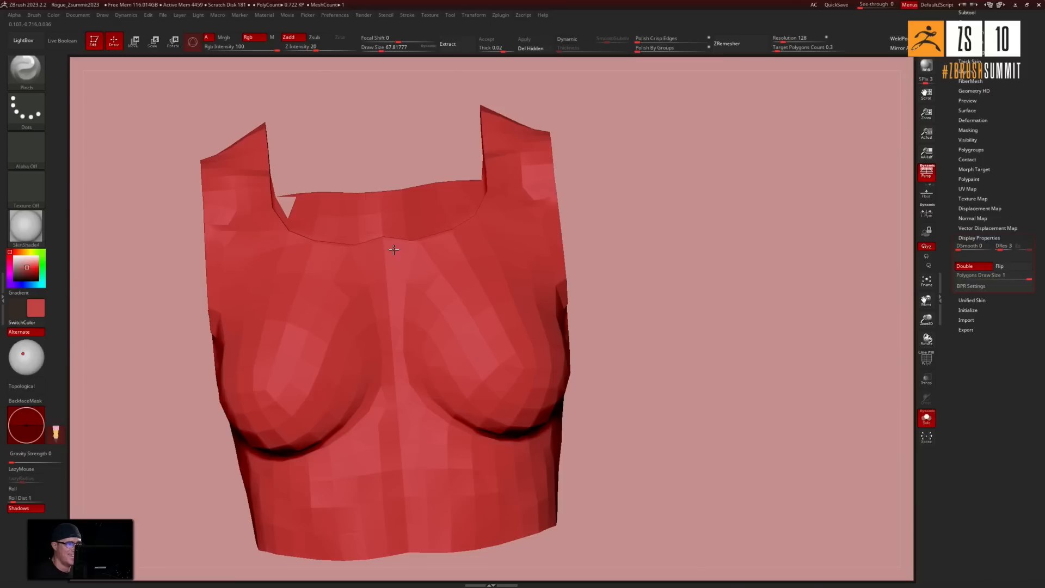
Turn on dynamic subdivision for the top, set its thickness to about 0.0025, and switch off double-sided display
{"action": "mouse_move", "coordinate": [576, 223]}
{"action": "left_mouse_down"}
{"action": "mouse_move", "coordinate": [703, 212]}
{"action": "mouse_move", "coordinate": [758, 192]}
{"action": "mouse_move", "coordinate": [696, 270]}
{"action": "left_mouse_up"}
{"action": "left_click_drag", "start_coordinate": [607, 321], "coordinate": [517, 308]}
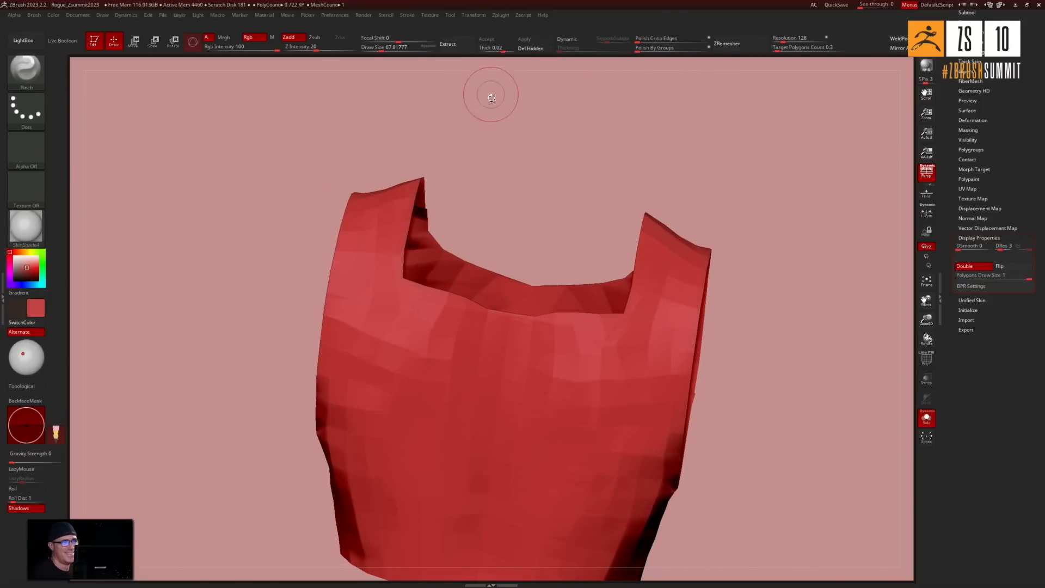
{"action": "left_click", "coordinate": [568, 40]}
{"action": "left_click_drag", "start_coordinate": [702, 136], "coordinate": [626, 109]}
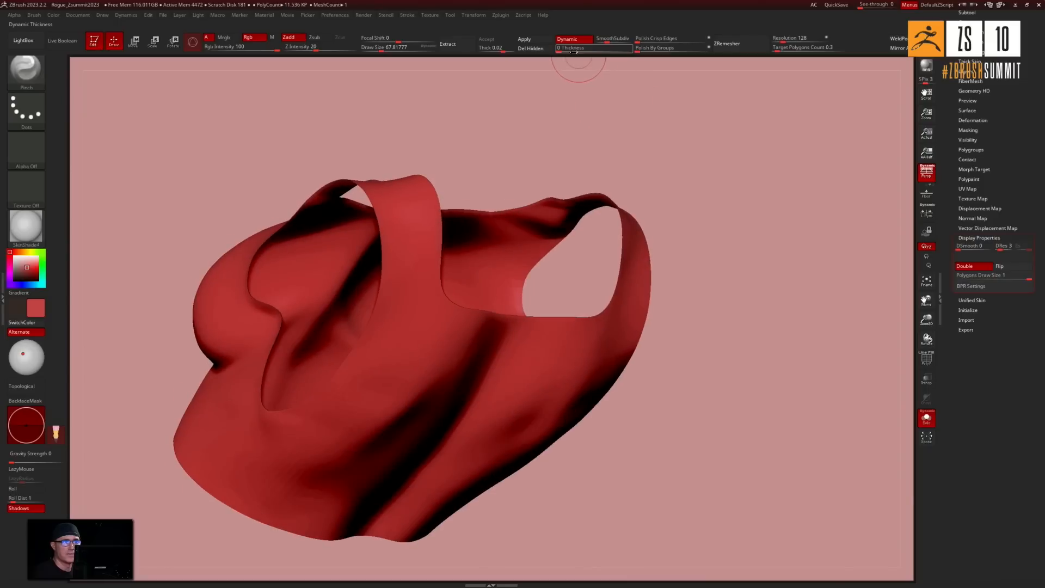
{"action": "left_click_drag", "start_coordinate": [577, 53], "coordinate": [576, 53]}
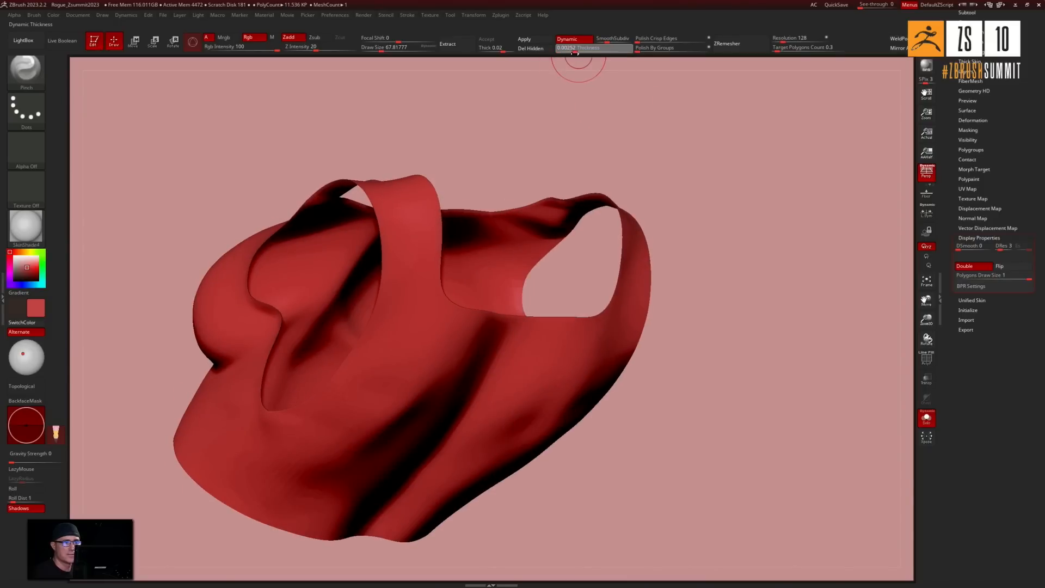
{"action": "left_click_drag", "start_coordinate": [665, 140], "coordinate": [583, 84]}
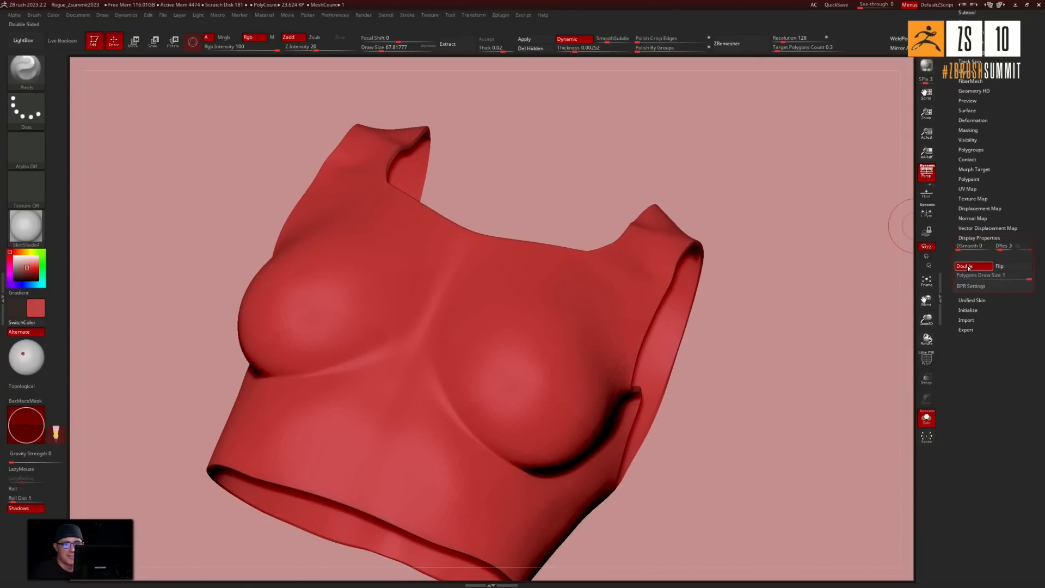
Refine the top's neckline and armhole edges with the Pinch brush at draw sizes of about 68 and 90
{"action": "left_click_drag", "start_coordinate": [806, 207], "coordinate": [730, 234], "text": "shift"}
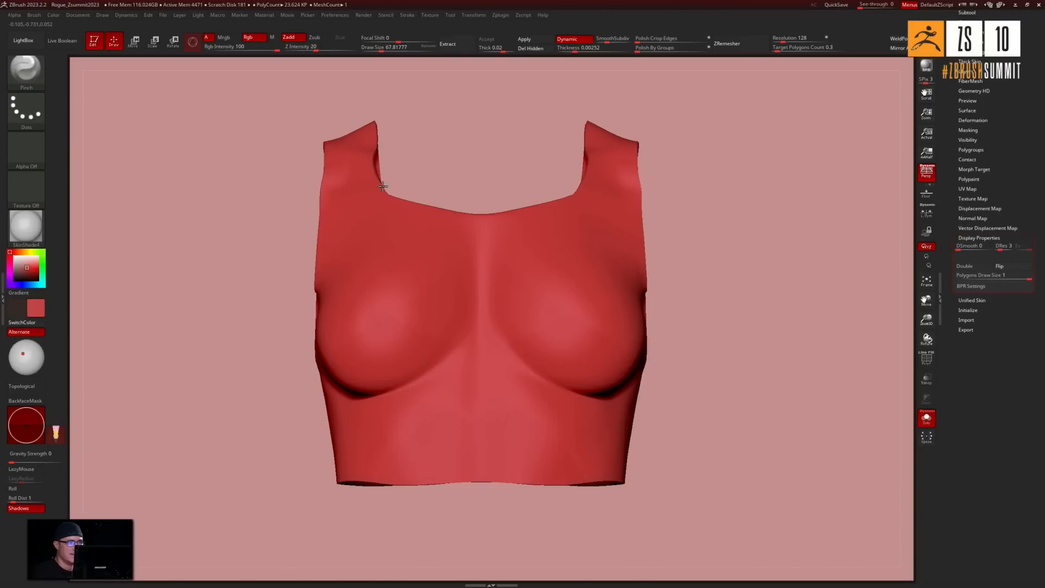
{"action": "left_click_drag", "start_coordinate": [417, 166], "coordinate": [522, 191]}
{"action": "left_click_drag", "start_coordinate": [373, 150], "coordinate": [385, 177]}
{"action": "mouse_move", "coordinate": [681, 242]}
{"action": "left_mouse_down"}
{"action": "mouse_move", "coordinate": [775, 245]}
{"action": "mouse_move", "coordinate": [854, 284]}
{"action": "left_mouse_up"}
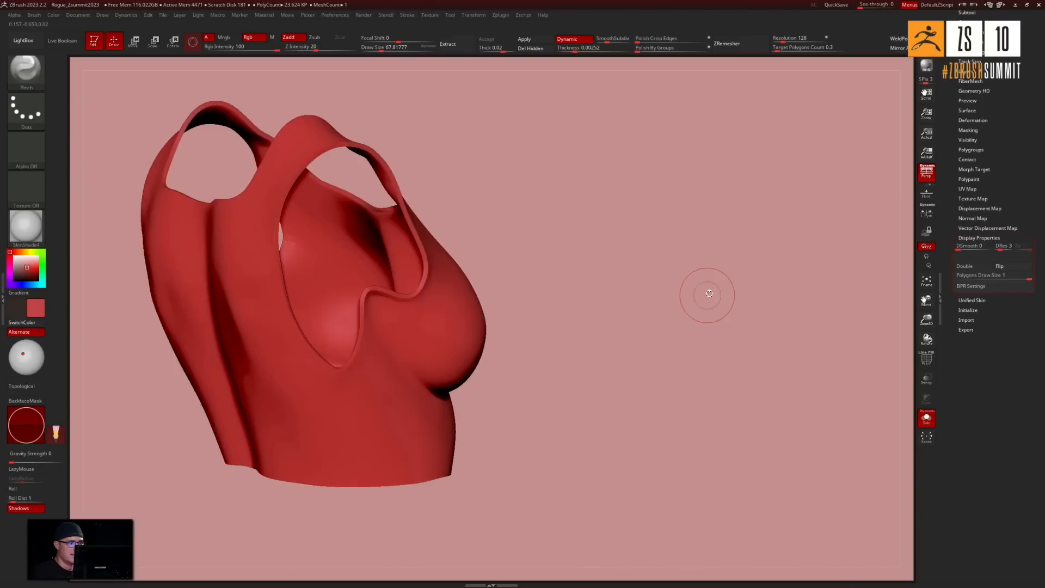
{"action": "left_click_drag", "start_coordinate": [710, 294], "coordinate": [654, 298]}
{"action": "mouse_move", "coordinate": [389, 315]}
{"action": "left_mouse_down"}
{"action": "mouse_move", "coordinate": [356, 341]}
{"action": "mouse_move", "coordinate": [364, 322]}
{"action": "mouse_move", "coordinate": [383, 329]}
{"action": "left_mouse_up"}
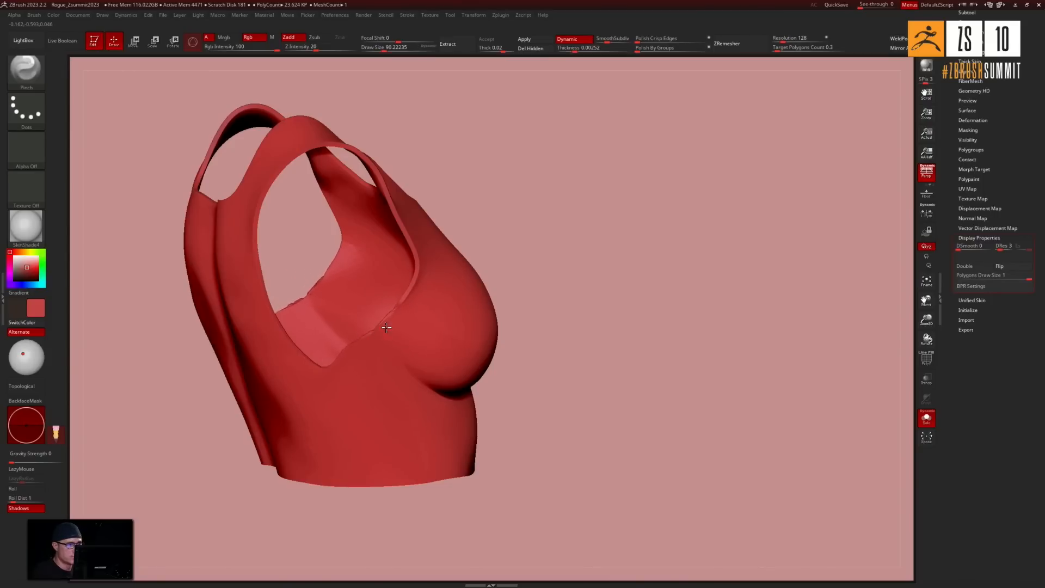
{"action": "left_click_drag", "start_coordinate": [534, 254], "coordinate": [327, 183]}
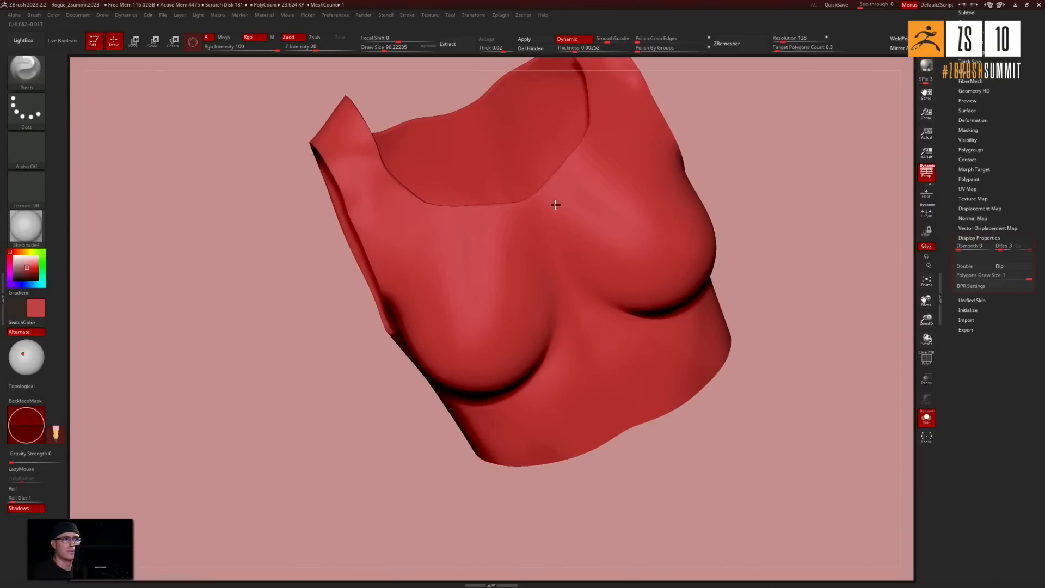
ZRemesh the top and cut open both sides below the armholes from a side view without perspective, keeping dynamic subdivision on
{"action": "left_click", "coordinate": [727, 43]}
{"action": "left_click_drag", "start_coordinate": [768, 187], "coordinate": [639, 310]}
{"action": "key", "text": "p"}
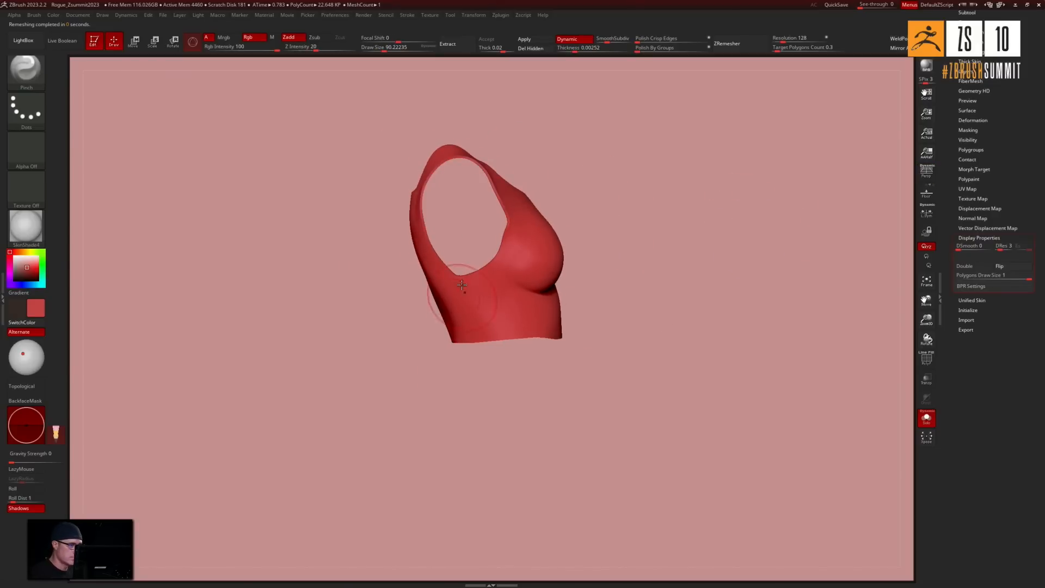
{"action": "left_click_drag", "start_coordinate": [475, 260], "coordinate": [495, 351], "text": "ctrl+shift"}
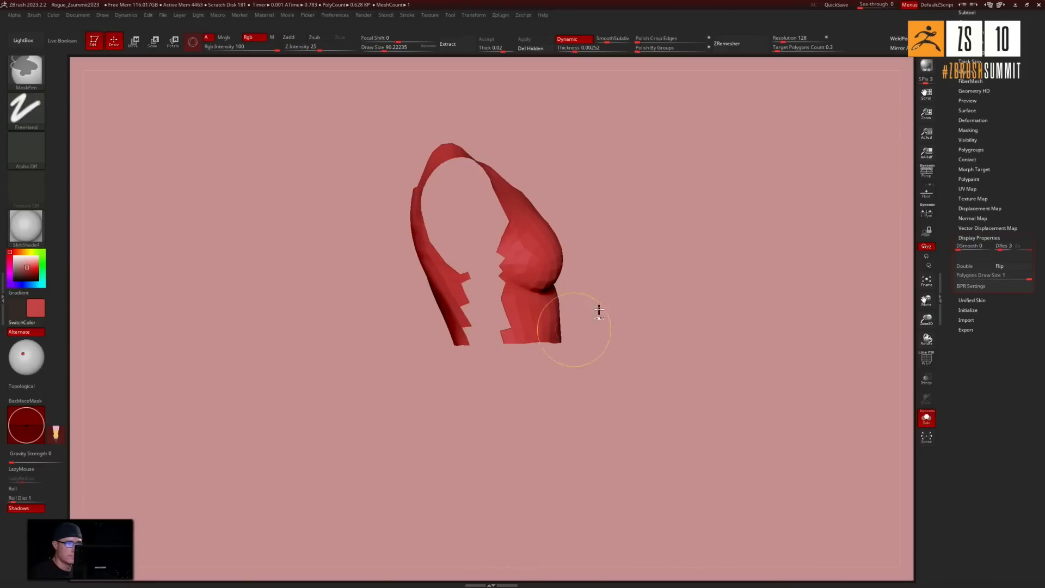
{"action": "key", "text": "shift+d"}
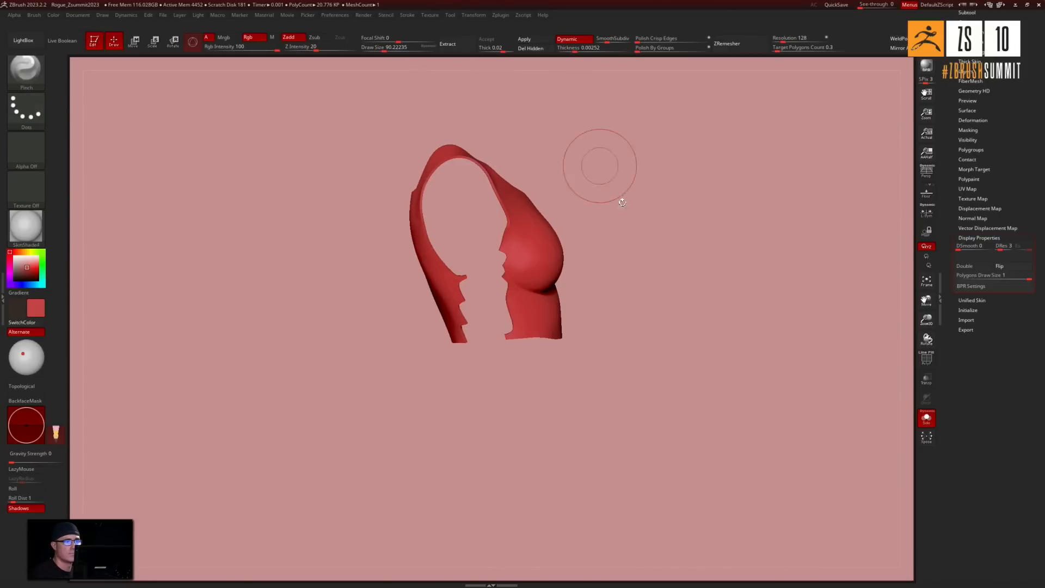
Even out the jagged cut edges along the top's open sides with the Pinch brush at draw sizes of about 62 and 68
{"action": "key", "text": "s"}
{"action": "left_click_drag", "start_coordinate": [453, 286], "coordinate": [458, 285]}
{"action": "left_click_drag", "start_coordinate": [624, 368], "coordinate": [540, 403]}
{"action": "left_click_drag", "start_coordinate": [456, 397], "coordinate": [456, 301]}
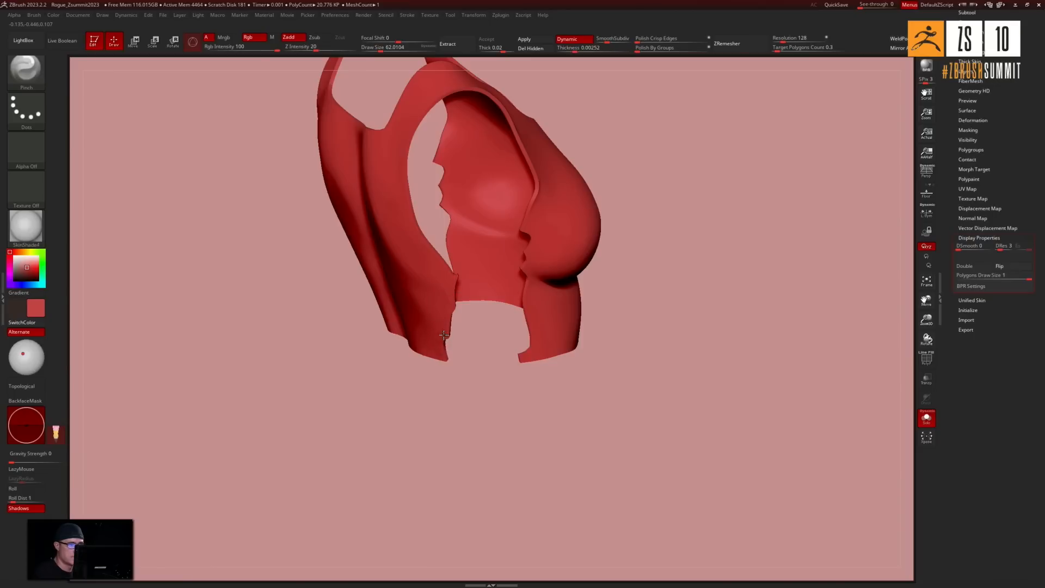
{"action": "left_click_drag", "start_coordinate": [480, 366], "coordinate": [529, 350]}
{"action": "key", "text": "s"}
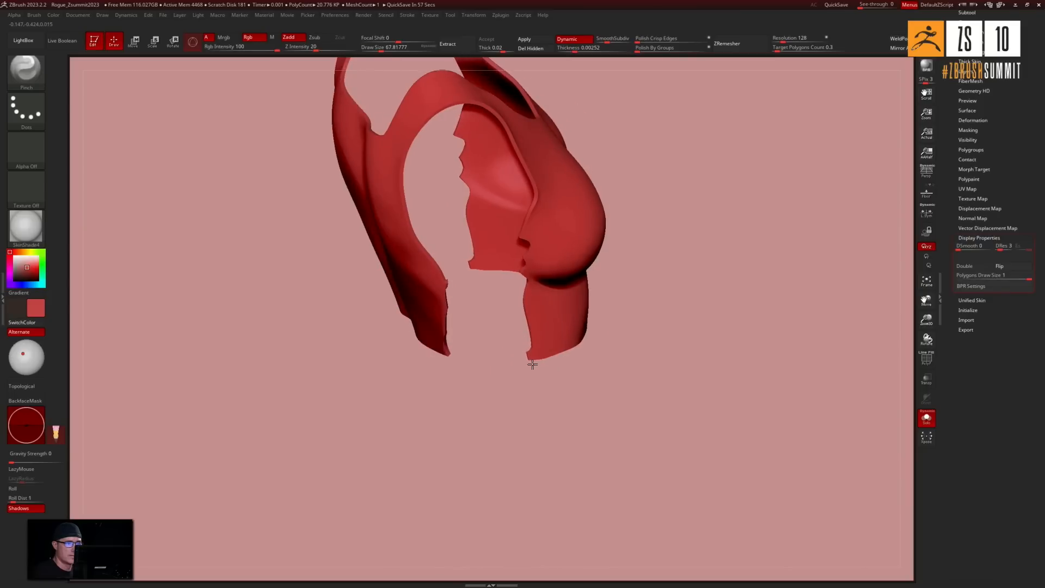
{"action": "right_click_drag", "start_coordinate": [579, 311], "coordinate": [548, 303]}
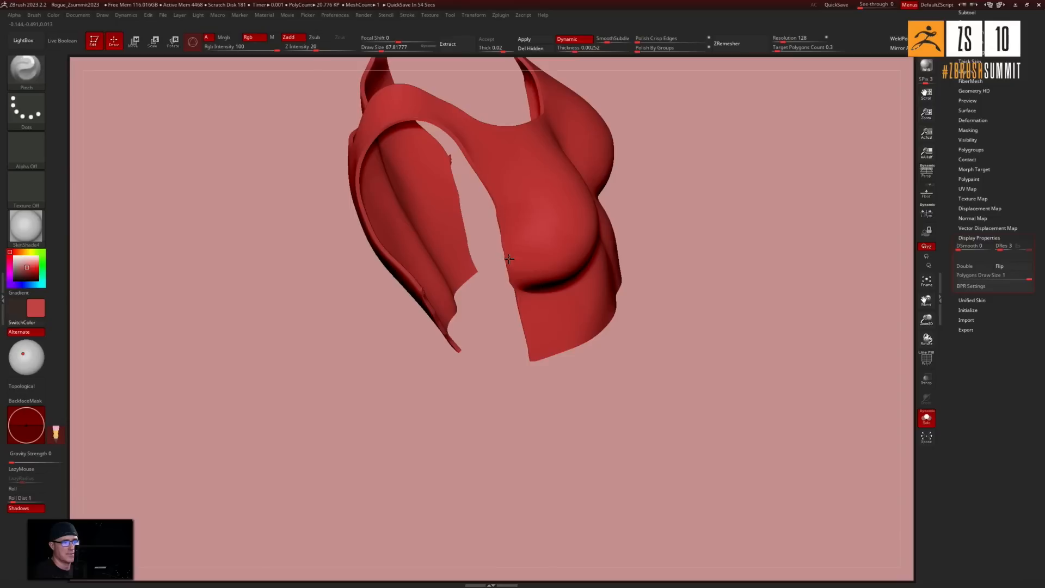
{"action": "right_click_drag", "start_coordinate": [532, 352], "coordinate": [481, 397]}
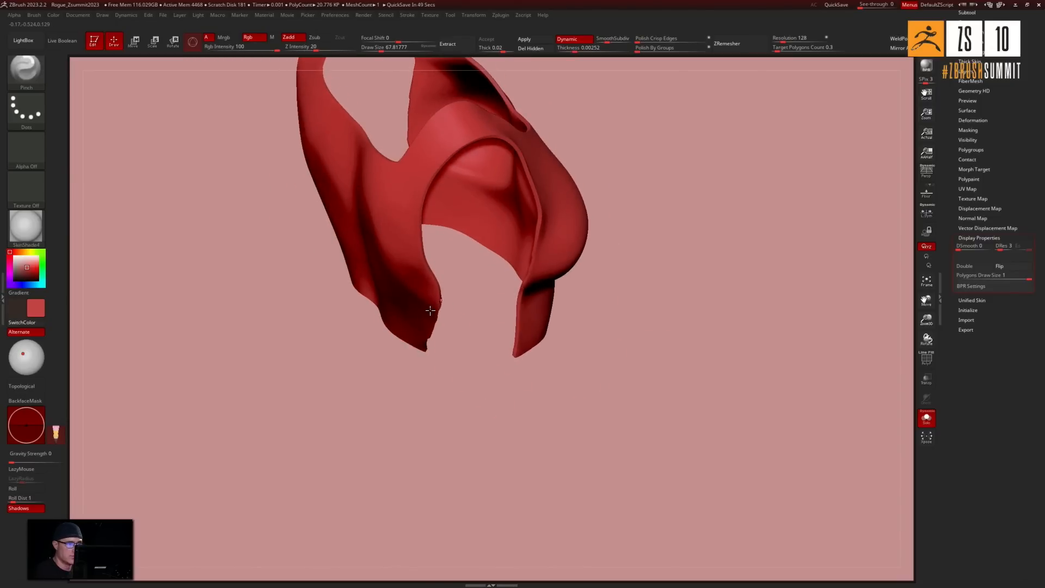
{"action": "right_click_drag", "start_coordinate": [610, 322], "coordinate": [669, 280]}
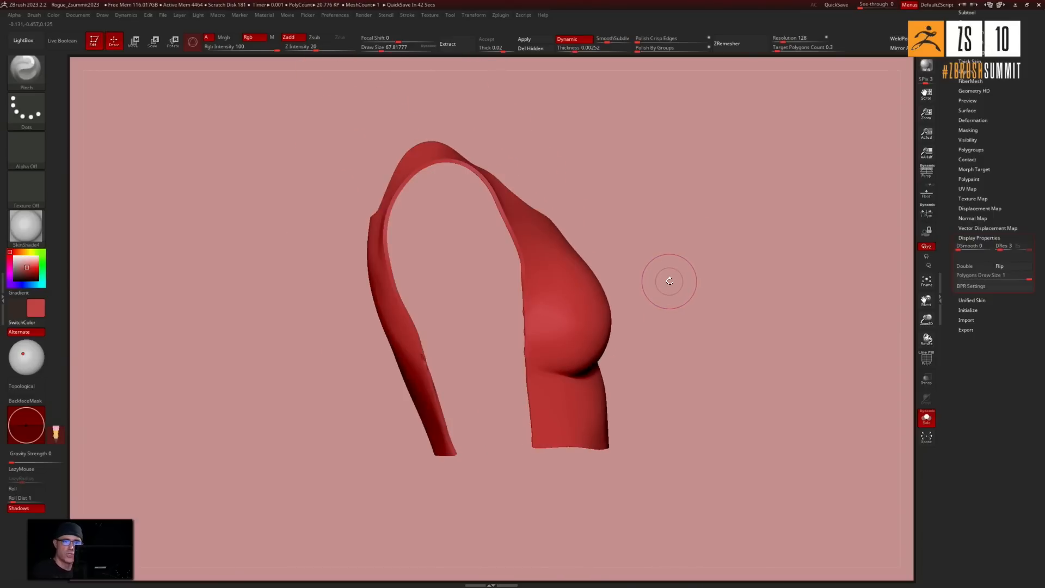
ZRemesh the open-sided top and show it together with the full character from the front
{"action": "mouse_move", "coordinate": [670, 233]}
{"action": "right_mouse_down"}
{"action": "mouse_move", "coordinate": [721, 136]}
{"action": "mouse_move", "coordinate": [704, 177]}
{"action": "mouse_move", "coordinate": [735, 130]}
{"action": "mouse_move", "coordinate": [716, 60]}
{"action": "right_mouse_up"}
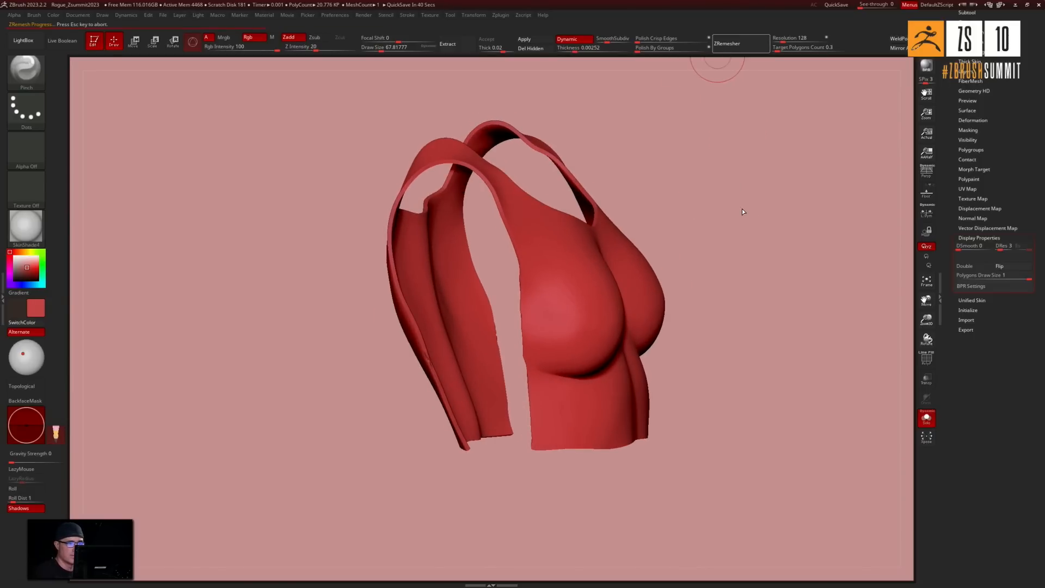
{"action": "right_click_drag", "start_coordinate": [745, 210], "coordinate": [793, 217]}
{"action": "left_click", "coordinate": [646, 50]}
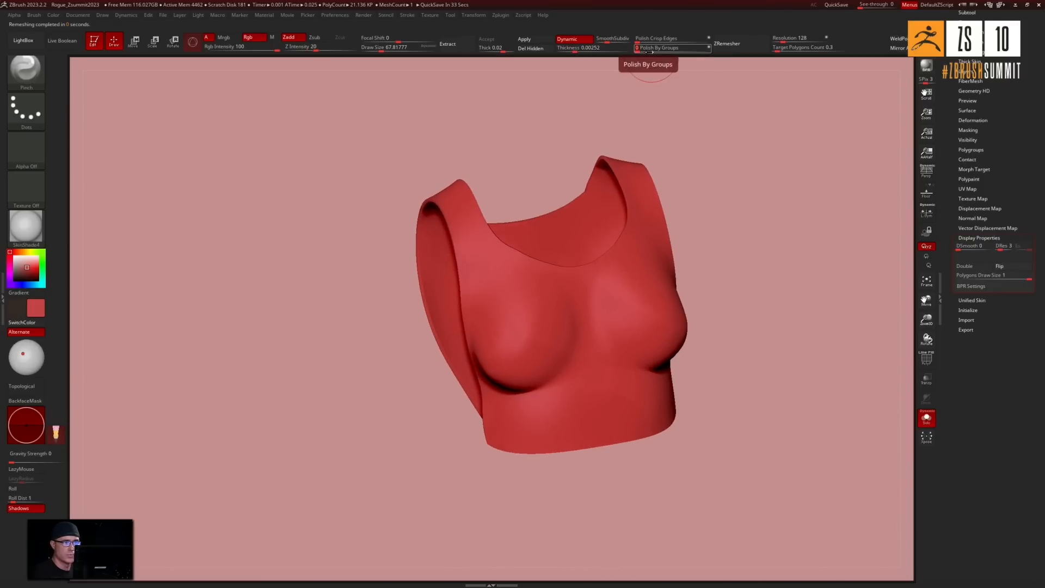
{"action": "right_click_drag", "start_coordinate": [761, 157], "coordinate": [768, 162], "text": "shift"}
{"action": "left_click", "coordinate": [924, 419]}
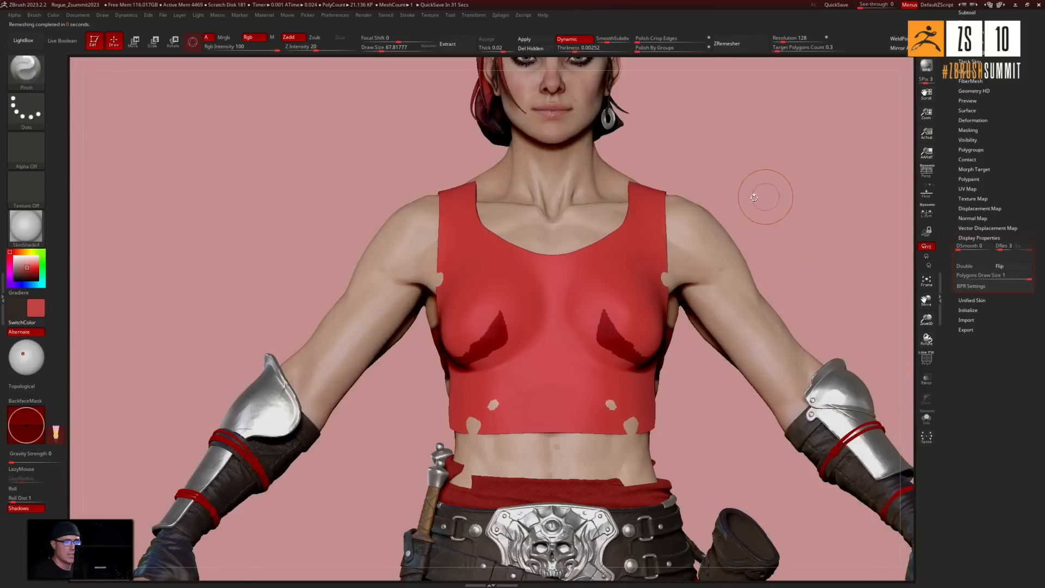
Fit the top over the chest and shape its shoulder straps and armholes with the ClothMove brush at draw sizes of about 172 and 116
{"action": "key", "text": "5"}
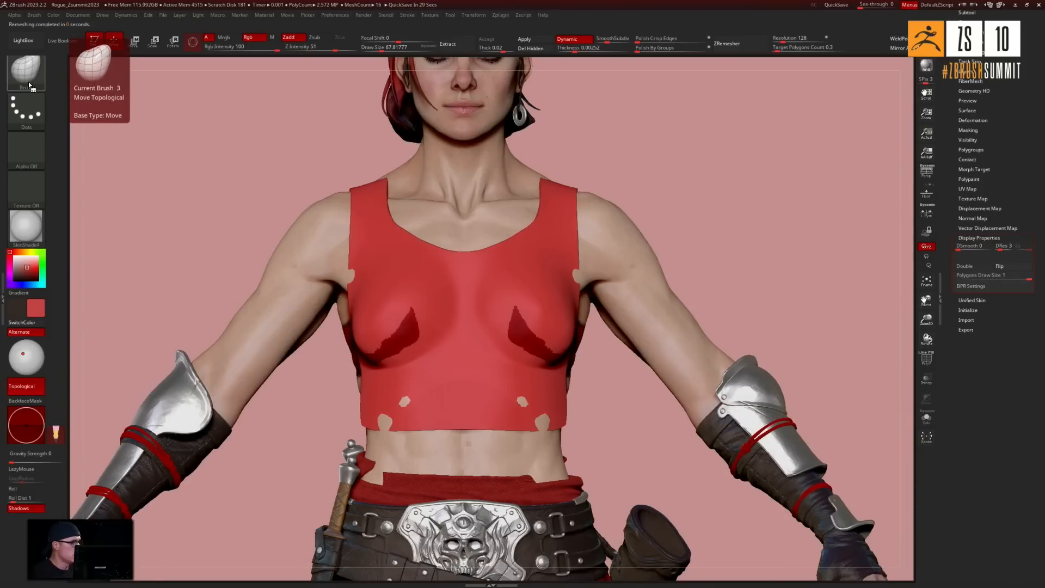
{"action": "key", "text": "4"}
{"action": "left_click_drag", "start_coordinate": [365, 228], "coordinate": [368, 215]}
{"action": "mouse_move", "coordinate": [744, 198]}
{"action": "left_mouse_down"}
{"action": "mouse_move", "coordinate": [750, 221]}
{"action": "mouse_move", "coordinate": [777, 227]}
{"action": "mouse_move", "coordinate": [492, 207]}
{"action": "mouse_move", "coordinate": [626, 207]}
{"action": "left_mouse_up"}
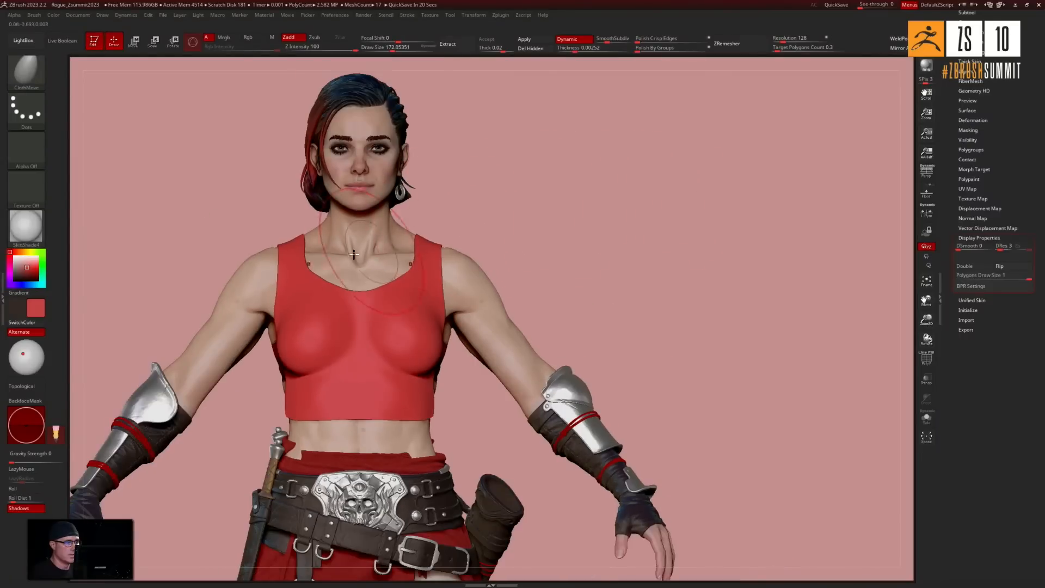
{"action": "key", "text": "s"}
{"action": "left_click_drag", "start_coordinate": [320, 264], "coordinate": [280, 287]}
{"action": "key", "text": "s"}
{"action": "left_click_drag", "start_coordinate": [565, 221], "coordinate": [627, 223]}
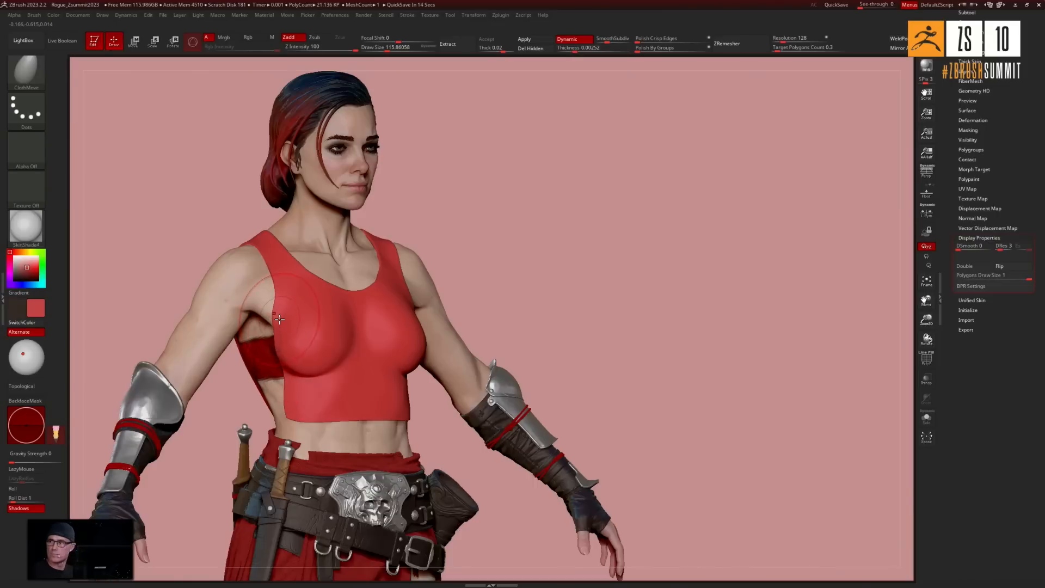
{"action": "mouse_move", "coordinate": [590, 299]}
{"action": "left_mouse_down"}
{"action": "mouse_move", "coordinate": [765, 301]}
{"action": "mouse_move", "coordinate": [743, 297]}
{"action": "left_mouse_up"}
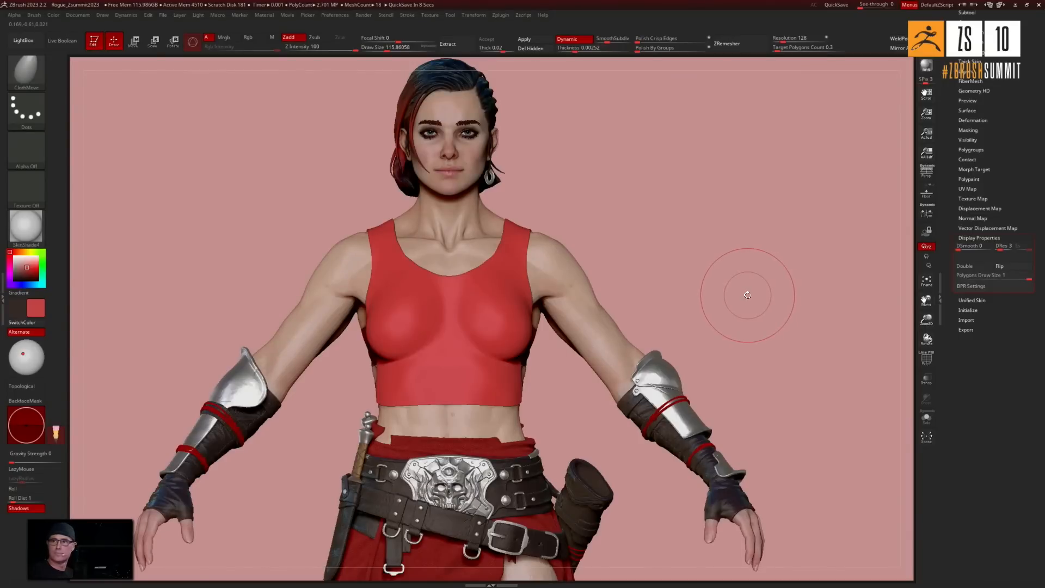
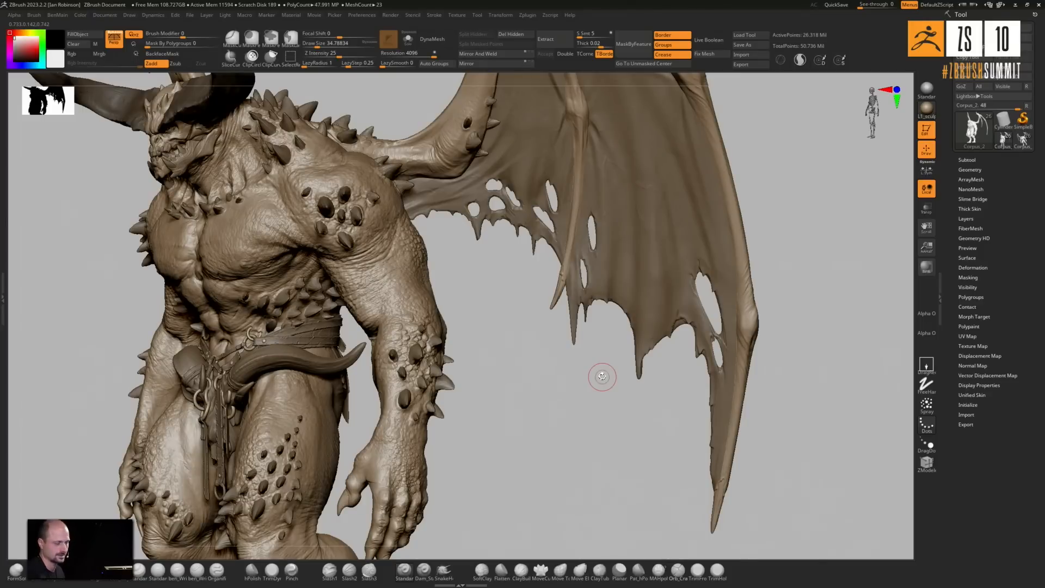
Select the large belt wrapped around the demon's waist and isolate it in a close view
{"action": "left_click_drag", "start_coordinate": [610, 391], "coordinate": [604, 428]}
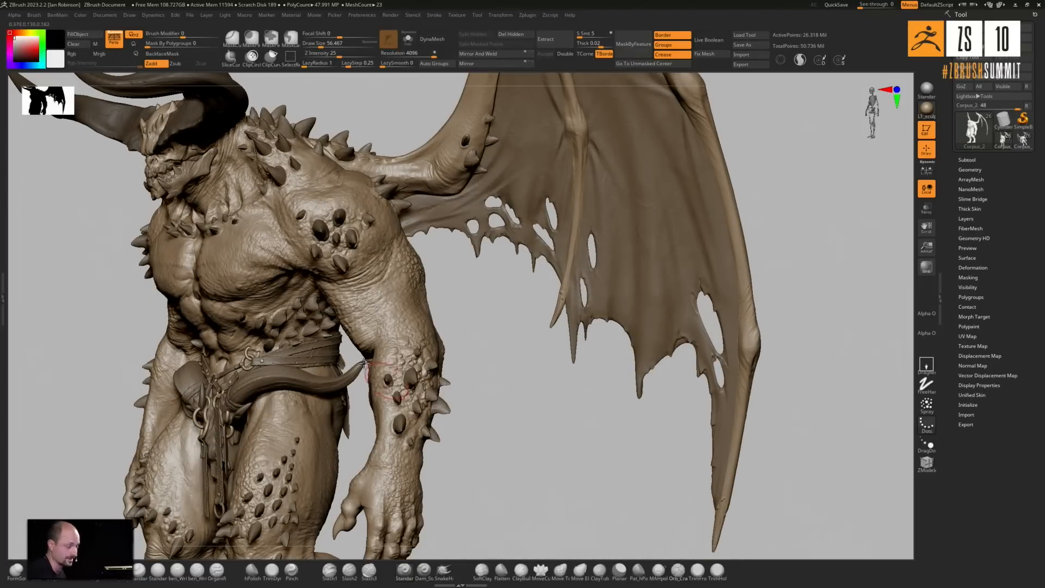
{"action": "left_click", "coordinate": [333, 347], "text": "alt"}
{"action": "key", "text": "ctrl+shift+alt+s"}
{"action": "right_click_drag", "start_coordinate": [368, 374], "coordinate": [543, 399], "text": "alt"}
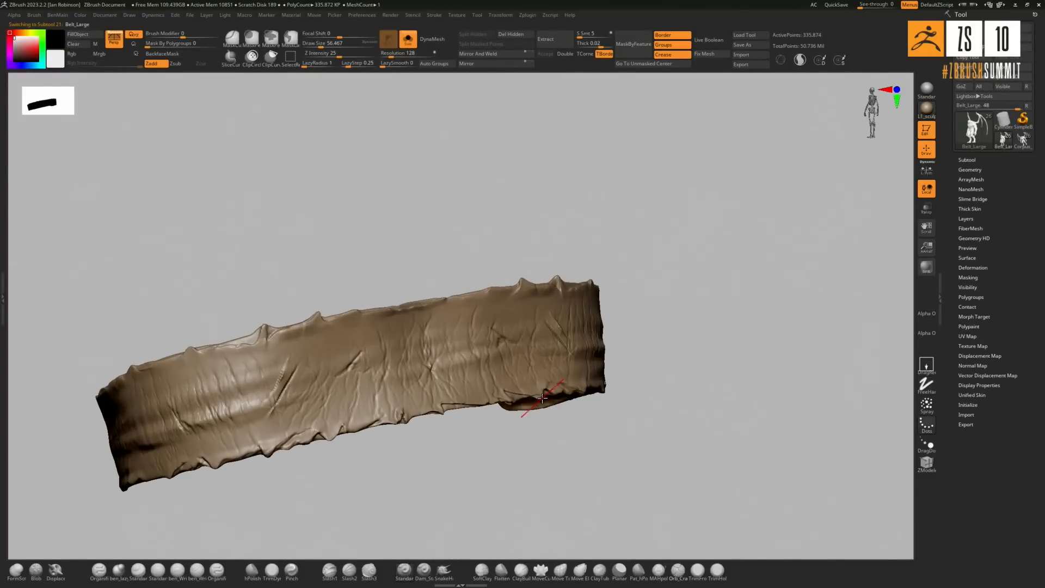
Sculpt crease lines into the large belt with the Slash1 brush at a draw size of about 41 and Z Intensity 15
{"action": "left_click", "coordinate": [329, 569]}
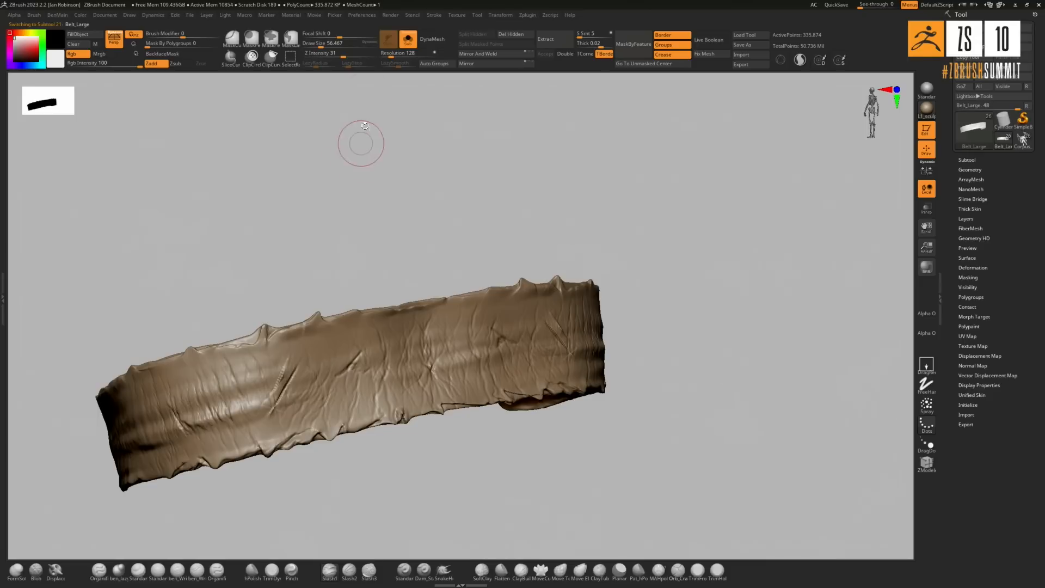
{"action": "key", "text": "s"}
{"action": "left_click_drag", "start_coordinate": [475, 355], "coordinate": [469, 355]}
{"action": "mouse_move", "coordinate": [469, 354]}
{"action": "right_mouse_down"}
{"action": "mouse_move", "coordinate": [455, 353]}
{"action": "mouse_move", "coordinate": [449, 367]}
{"action": "mouse_move", "coordinate": [435, 350]}
{"action": "right_mouse_up"}
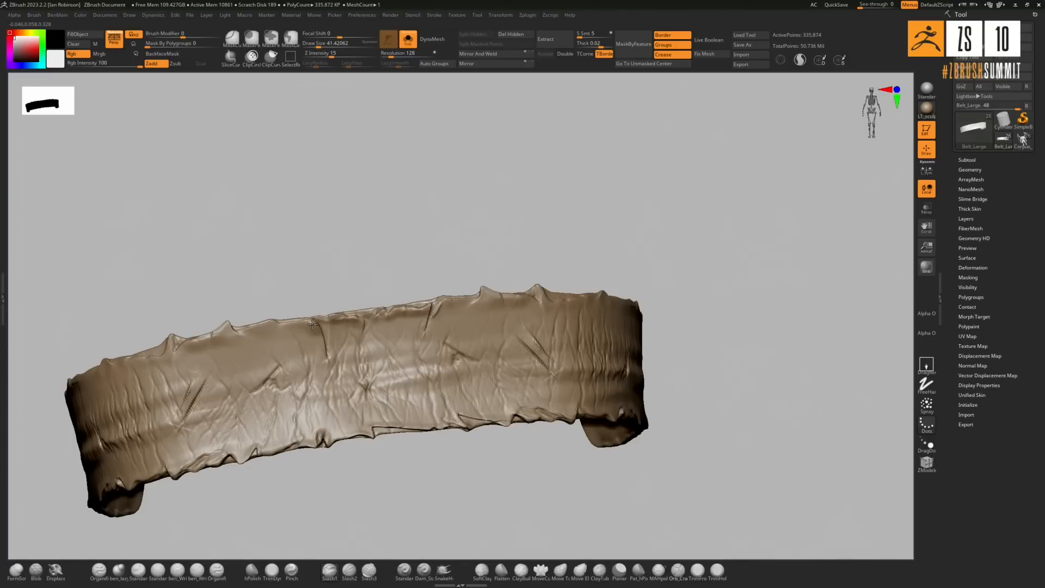
Subdivide the belt mesh by one level
{"action": "right_click_drag", "start_coordinate": [329, 335], "coordinate": [426, 279], "text": "alt"}
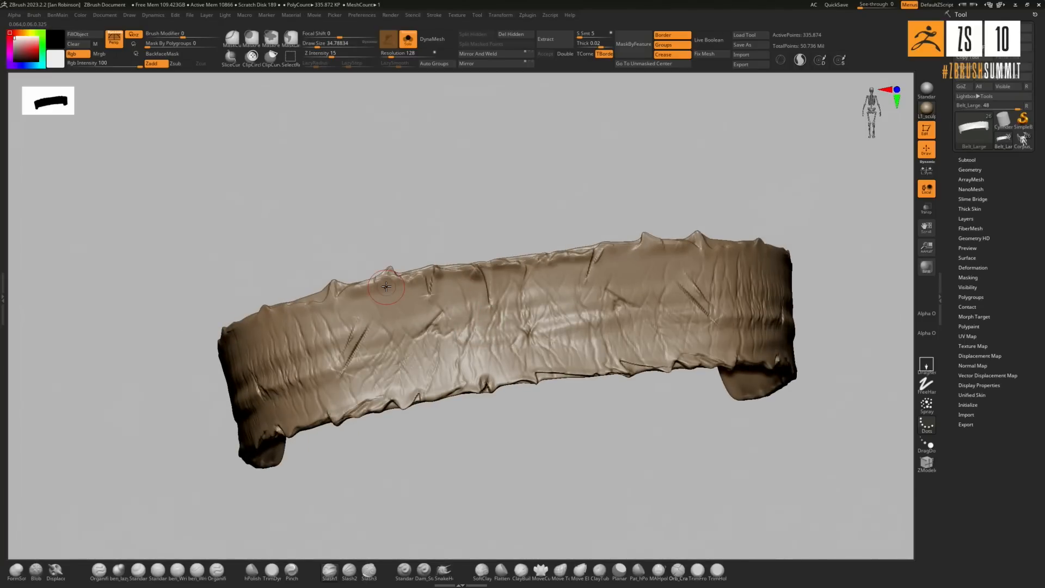
{"action": "right_click_drag", "start_coordinate": [395, 289], "coordinate": [369, 302]}
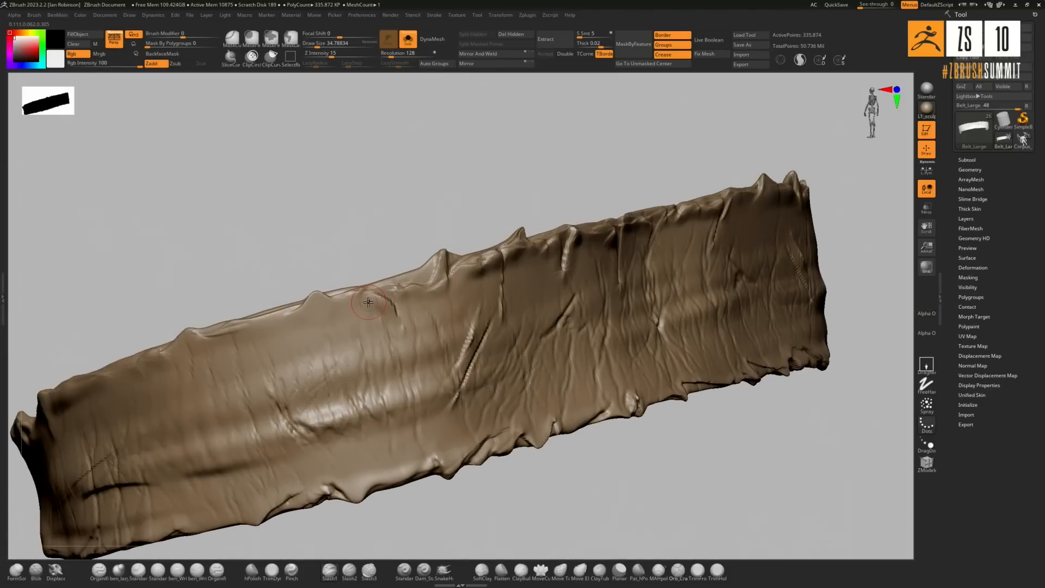
{"action": "mouse_move", "coordinate": [370, 293]}
{"action": "left_mouse_down"}
{"action": "mouse_move", "coordinate": [265, 318]}
{"action": "mouse_move", "coordinate": [229, 346]}
{"action": "left_mouse_up"}
{"action": "right_click_drag", "start_coordinate": [228, 346], "coordinate": [490, 347]}
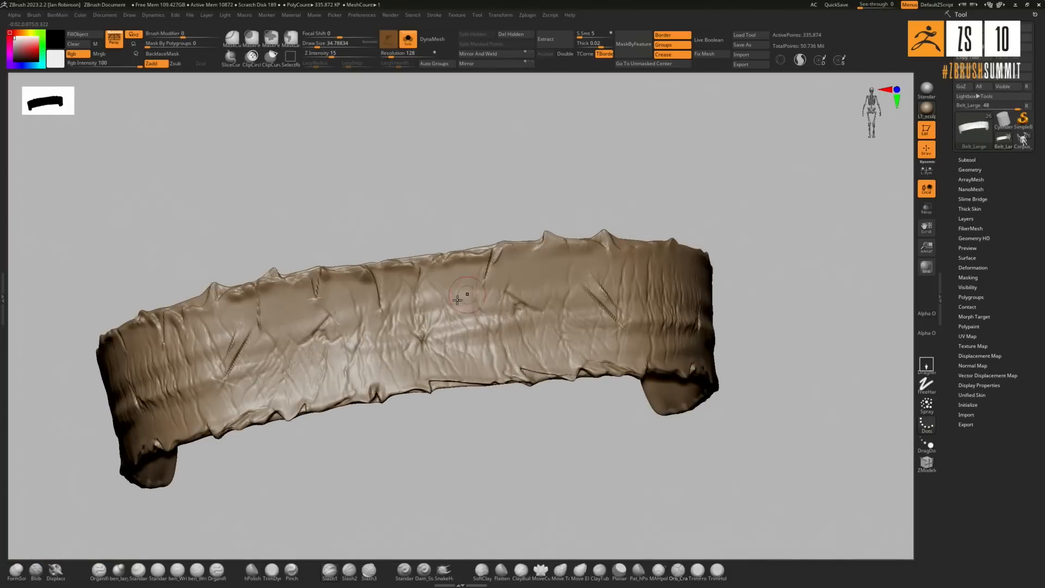
{"action": "key", "text": "ctrl+d"}
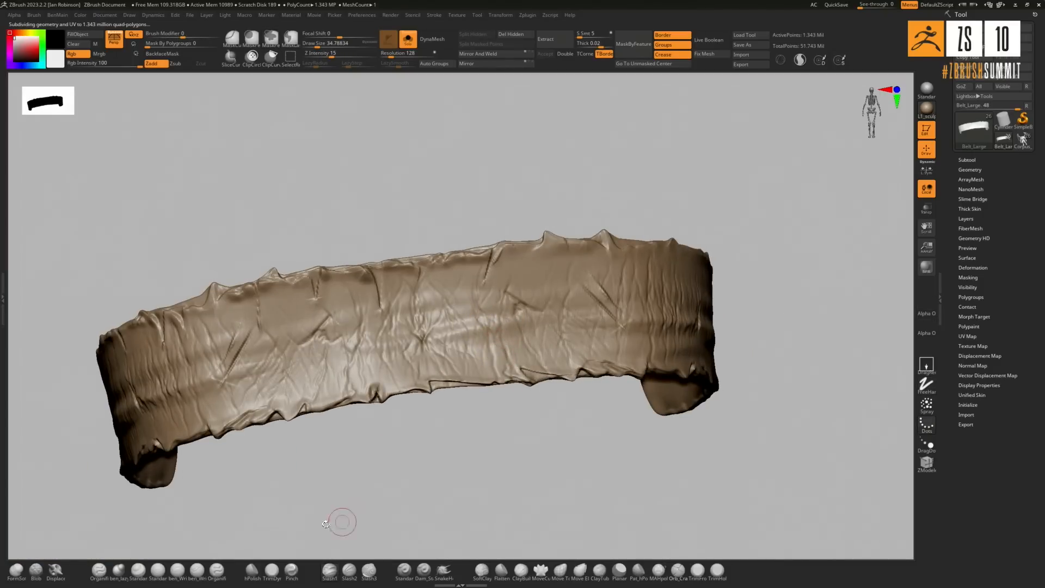
Carve thin creases down from the belt's upper edge with the Dam Standard brush, reducing Draw Size to about 18 and Z Intensity to 17
{"action": "left_click", "coordinate": [424, 569]}
{"action": "right_click_drag", "start_coordinate": [434, 299], "coordinate": [416, 253], "text": "ctrl"}
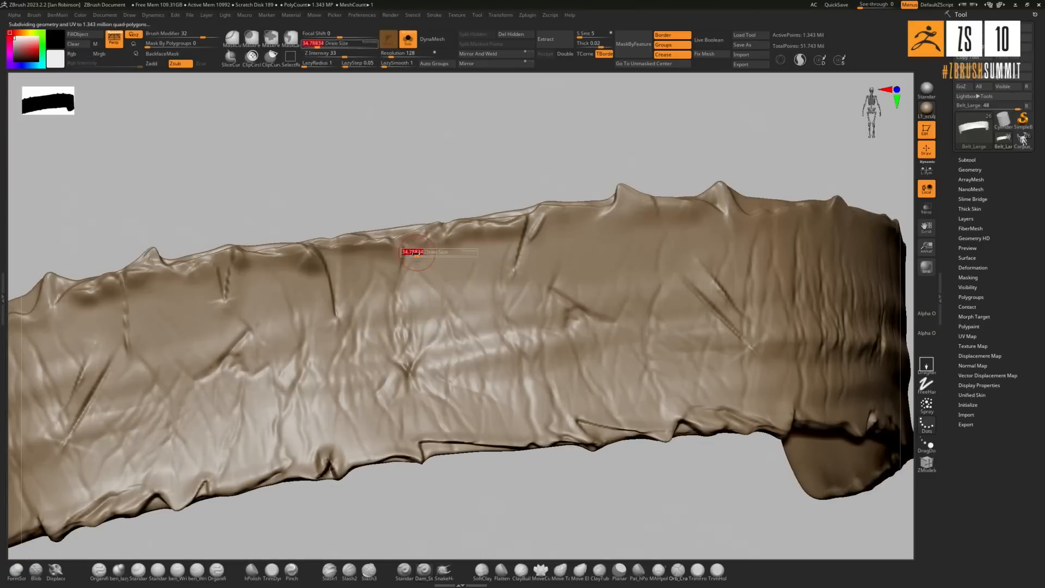
{"action": "left_click_drag", "start_coordinate": [410, 250], "coordinate": [395, 284]}
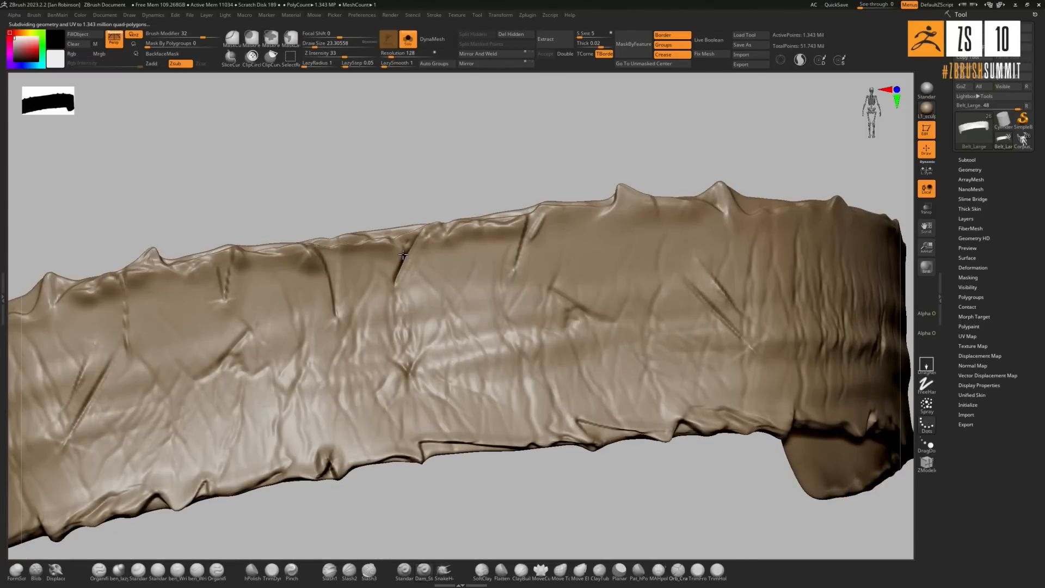
{"action": "left_click_drag", "start_coordinate": [345, 55], "coordinate": [333, 55]}
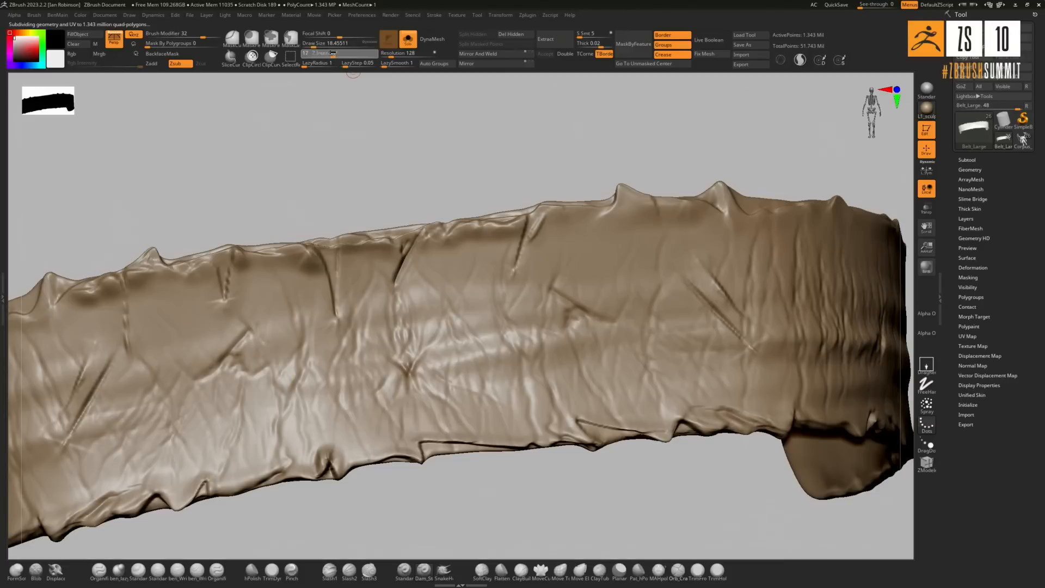
{"action": "left_click_drag", "start_coordinate": [334, 250], "coordinate": [338, 289]}
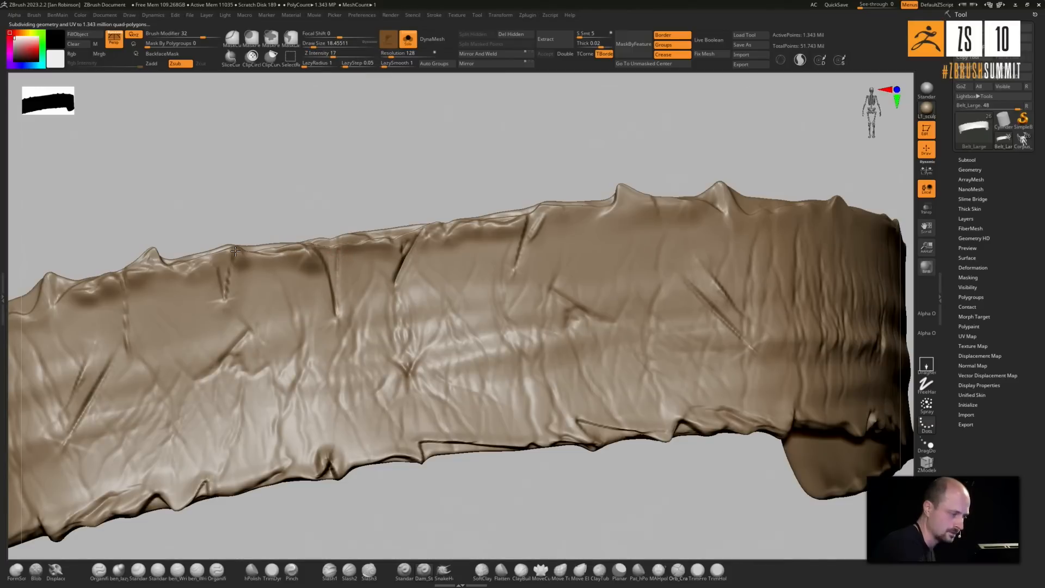
{"action": "right_click_drag", "start_coordinate": [292, 335], "coordinate": [450, 309], "text": "alt"}
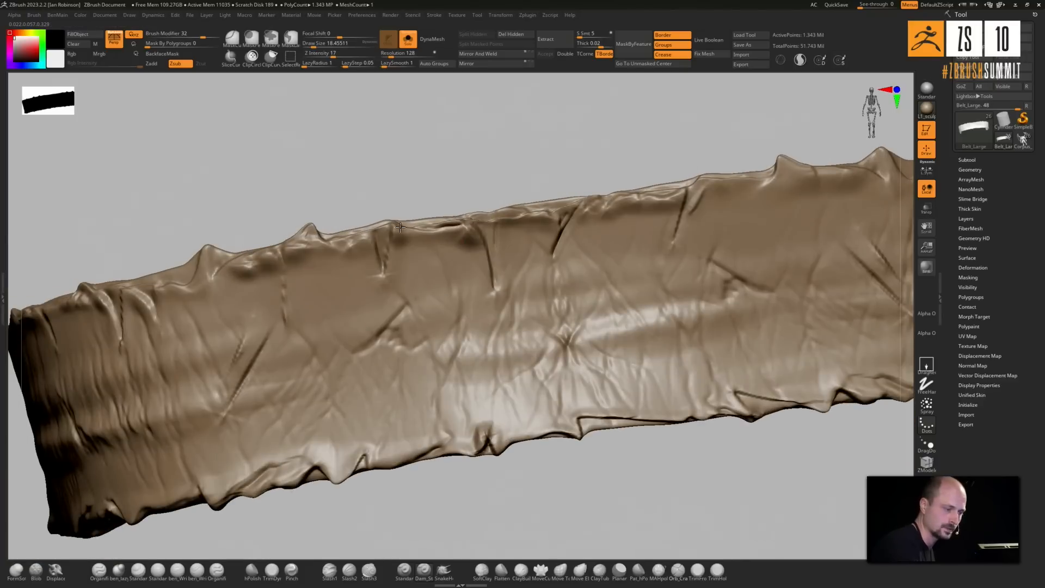
{"action": "mouse_move", "coordinate": [284, 248]}
{"action": "left_mouse_down"}
{"action": "mouse_move", "coordinate": [287, 322]}
{"action": "mouse_move", "coordinate": [298, 328]}
{"action": "left_mouse_up"}
{"action": "mouse_move", "coordinate": [298, 327]}
{"action": "right_mouse_down", "text": "ctrl"}
{"action": "mouse_move", "coordinate": [320, 323]}
{"action": "mouse_move", "coordinate": [259, 313]}
{"action": "right_mouse_up", "text": "ctrl"}
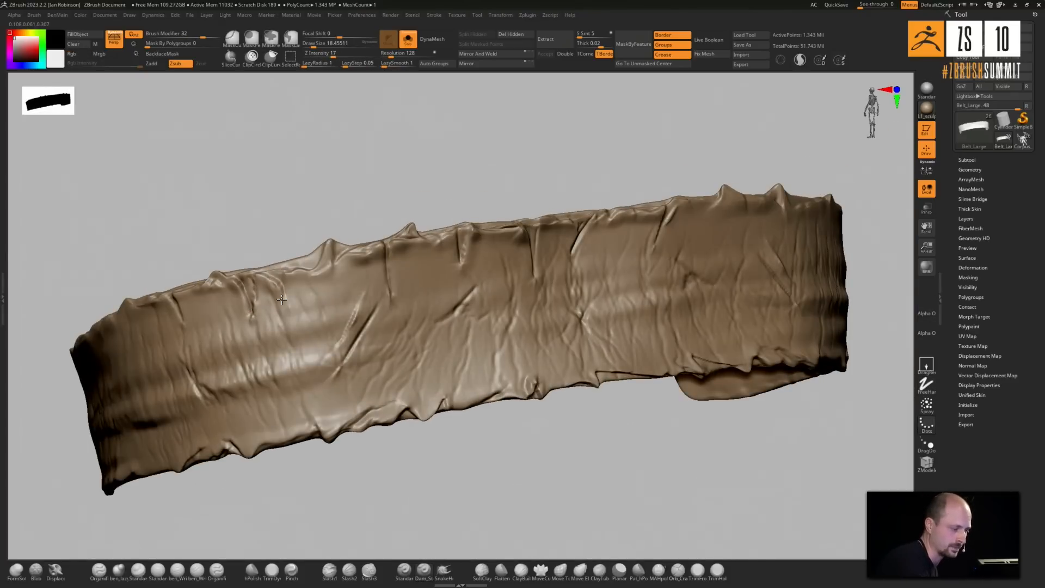
{"action": "right_click_drag", "start_coordinate": [286, 311], "coordinate": [175, 370], "text": "ctrl"}
{"action": "right_click_drag", "start_coordinate": [512, 387], "coordinate": [558, 407]}
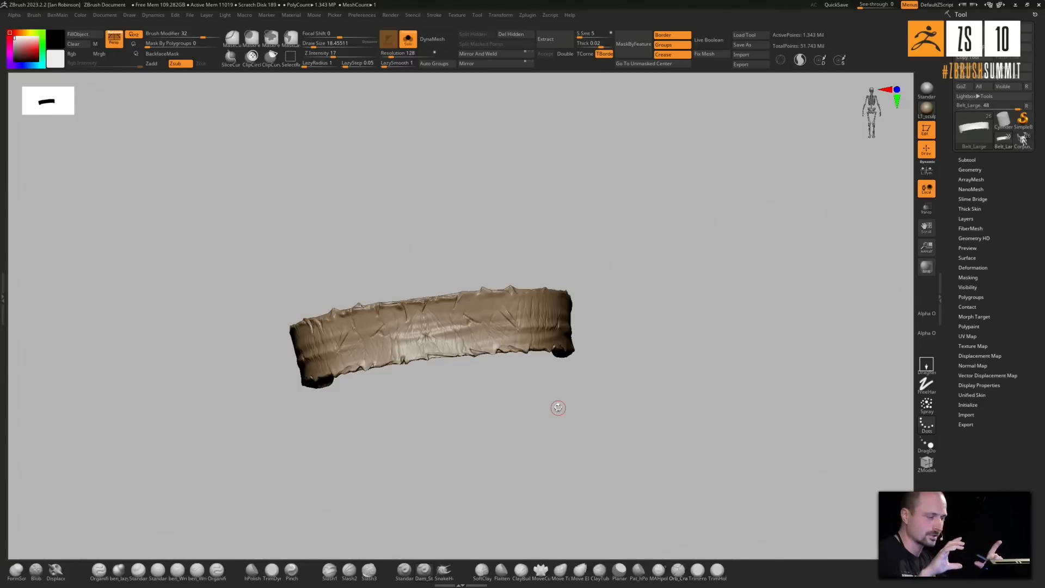
{"action": "left_click_drag", "start_coordinate": [632, 406], "coordinate": [605, 396]}
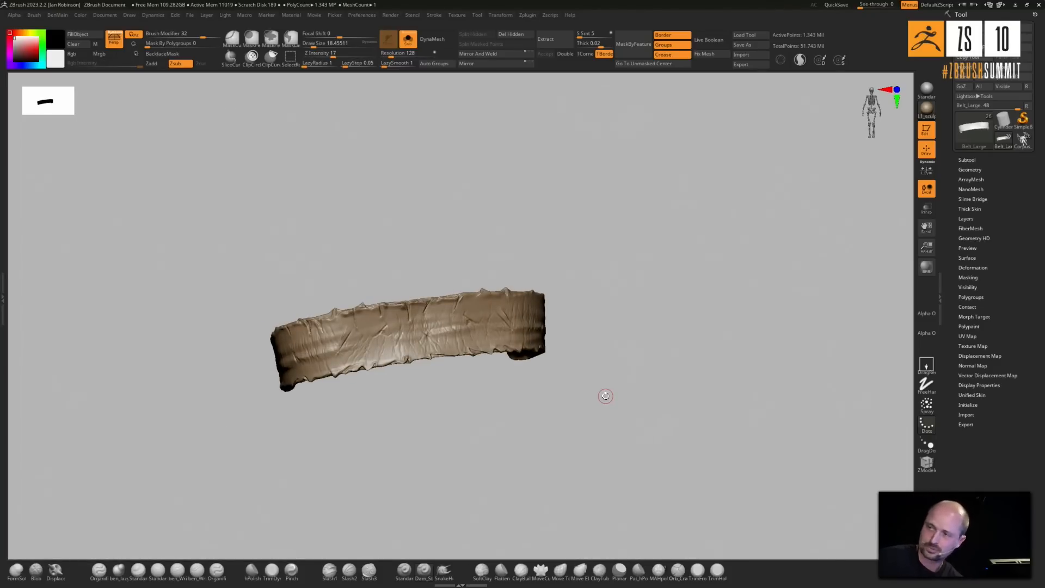
{"action": "left_click_drag", "start_coordinate": [591, 367], "coordinate": [619, 403]}
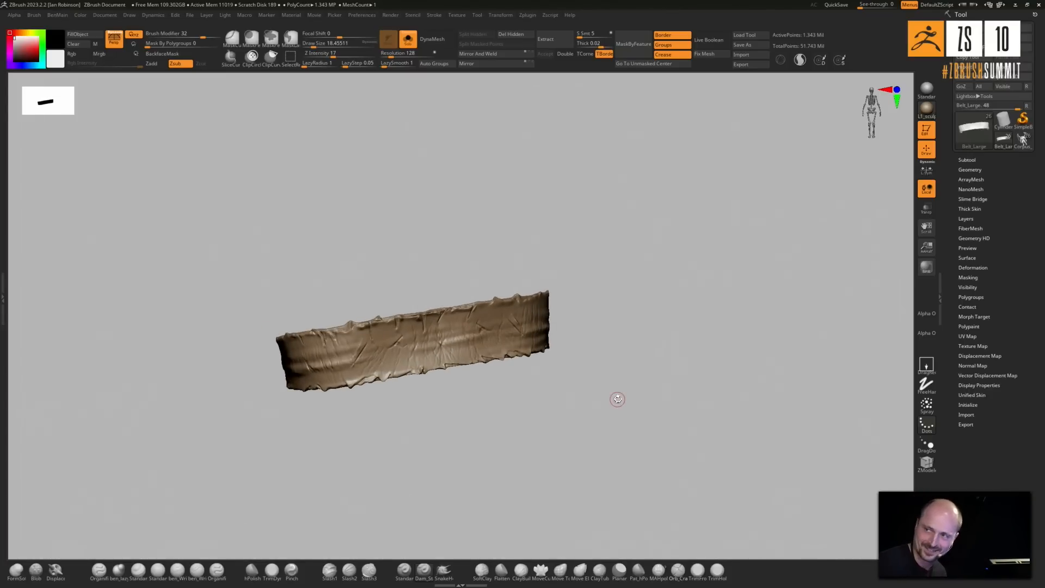
{"action": "left_click_drag", "start_coordinate": [618, 399], "coordinate": [581, 366]}
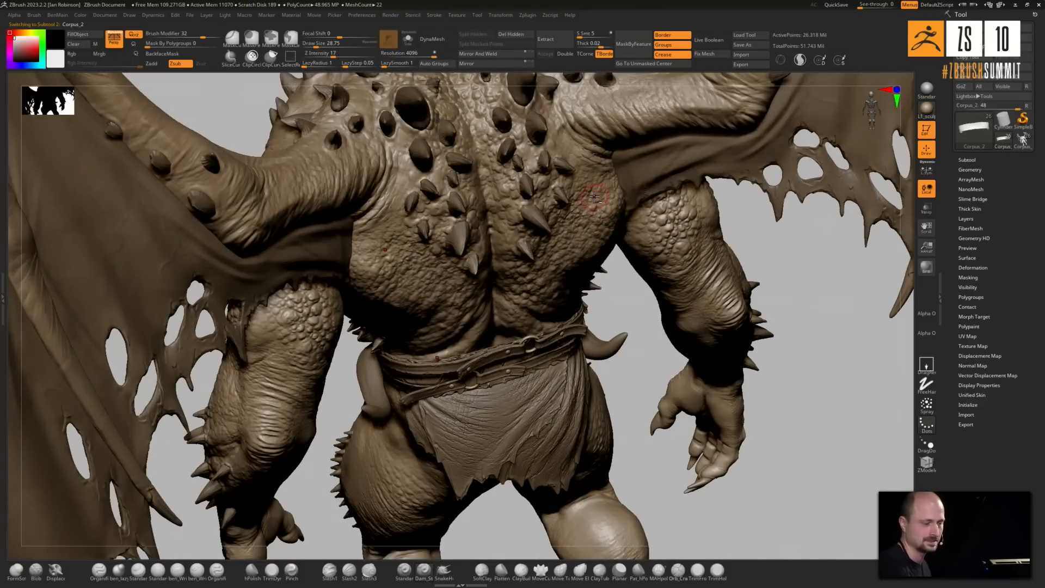
Switch the active tool from the Corpus_2 creature to the Corpus_1 creature
{"action": "left_click_drag", "start_coordinate": [613, 264], "coordinate": [562, 362], "text": "alt"}
{"action": "left_click_drag", "start_coordinate": [579, 408], "coordinate": [579, 378]}
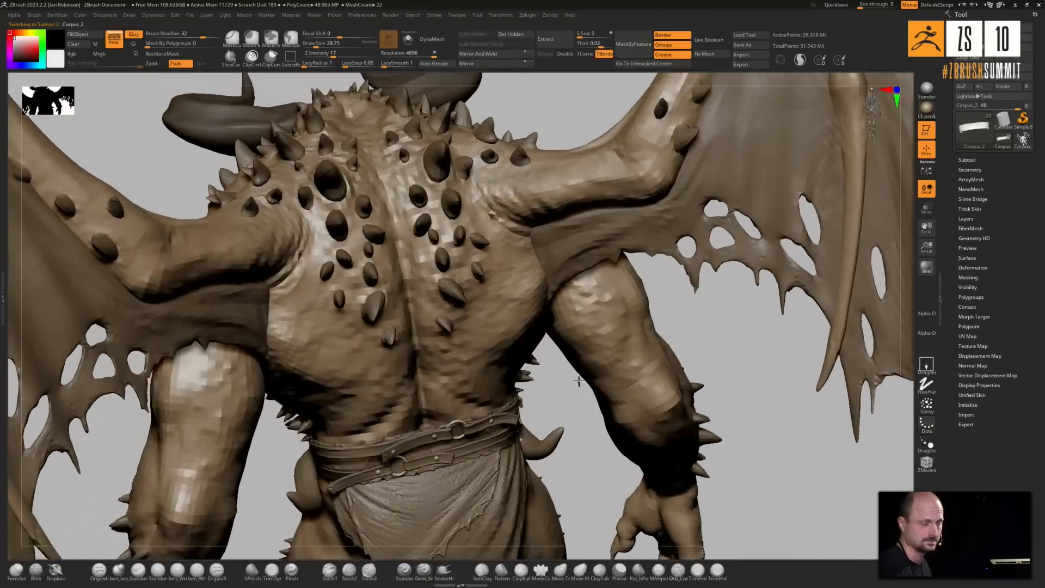
{"action": "right_click_drag", "start_coordinate": [655, 348], "coordinate": [626, 400], "text": "ctrl"}
{"action": "key", "text": "alt+s"}
{"action": "key", "text": "alt+s"}
{"action": "right_click_drag", "start_coordinate": [627, 400], "coordinate": [561, 346], "text": "alt"}
{"action": "left_click", "coordinate": [1023, 140]}
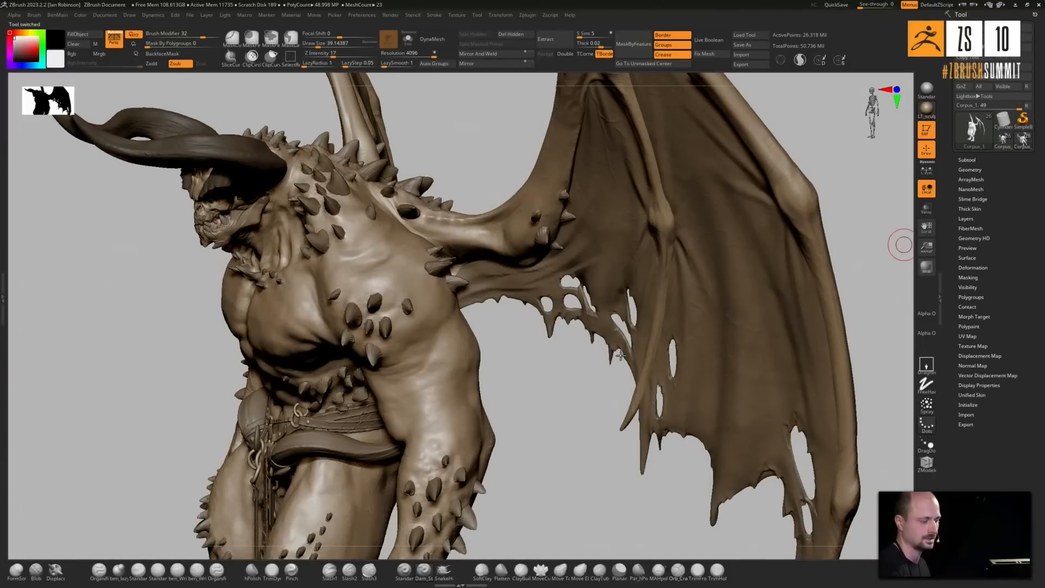
Set up the Standard brush with Alpha 60 and a Z Intensity of 14
{"action": "key", "text": "s"}
{"action": "right_click_drag", "start_coordinate": [556, 428], "coordinate": [588, 410], "text": "alt"}
{"action": "key", "text": "s"}
{"action": "left_click_drag", "start_coordinate": [588, 412], "coordinate": [591, 413]}
{"action": "right_click_drag", "start_coordinate": [588, 425], "coordinate": [622, 410], "text": "alt"}
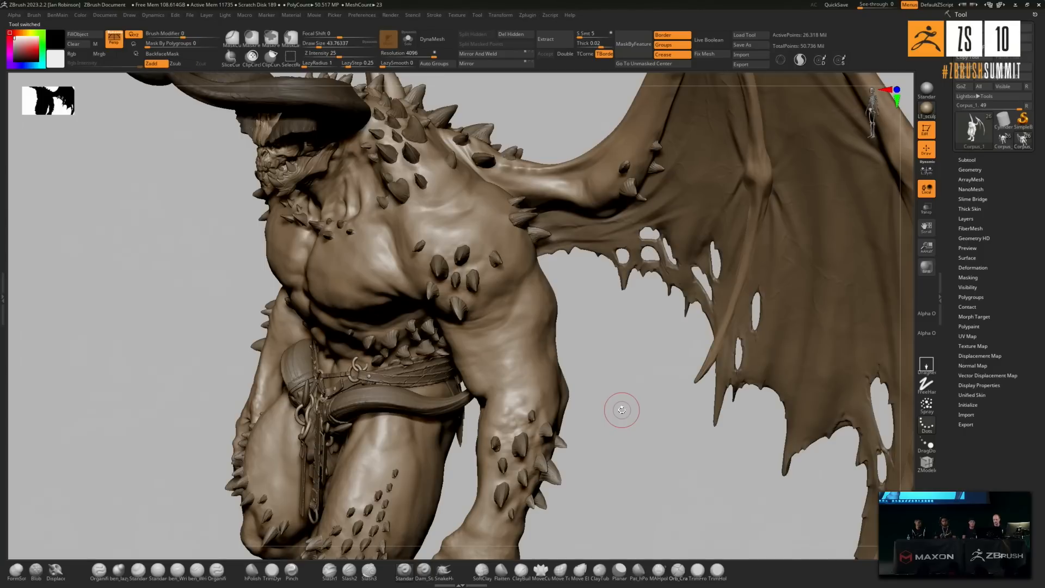
{"action": "left_click", "coordinate": [927, 310]}
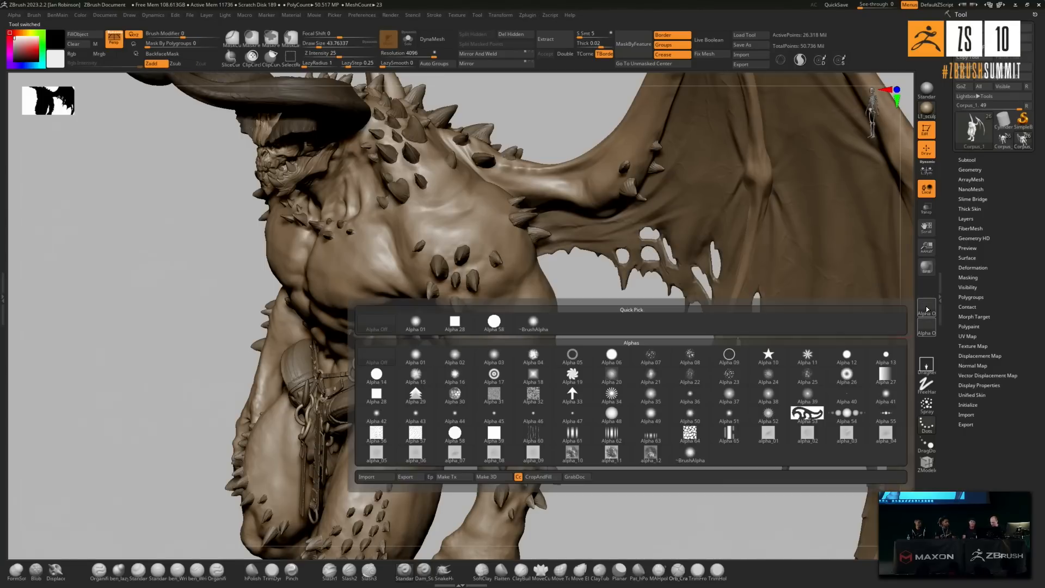
{"action": "left_click", "coordinate": [538, 439]}
{"action": "left_click_drag", "start_coordinate": [635, 392], "coordinate": [611, 423]}
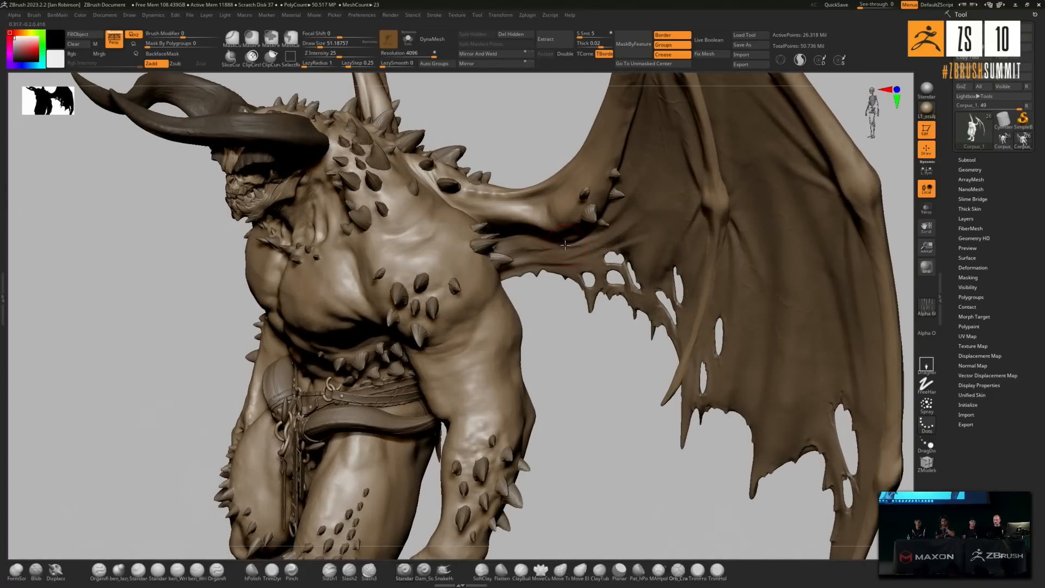
{"action": "left_click_drag", "start_coordinate": [340, 54], "coordinate": [331, 54]}
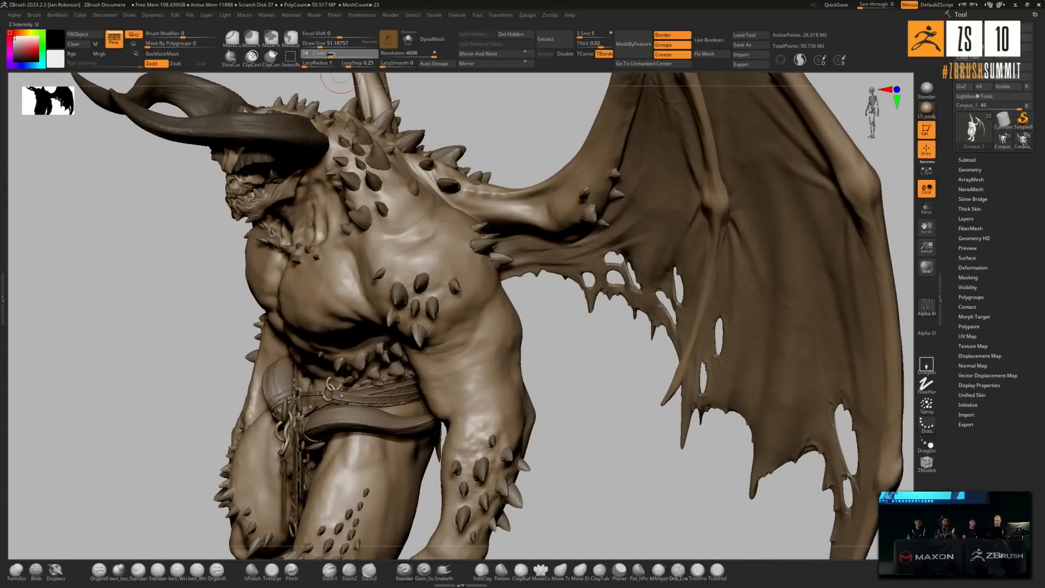
Enlarge the brush's Draw Size to about 108 for detailing the creature's shoulder and upper arm
{"action": "left_click_drag", "start_coordinate": [537, 362], "coordinate": [499, 427]}
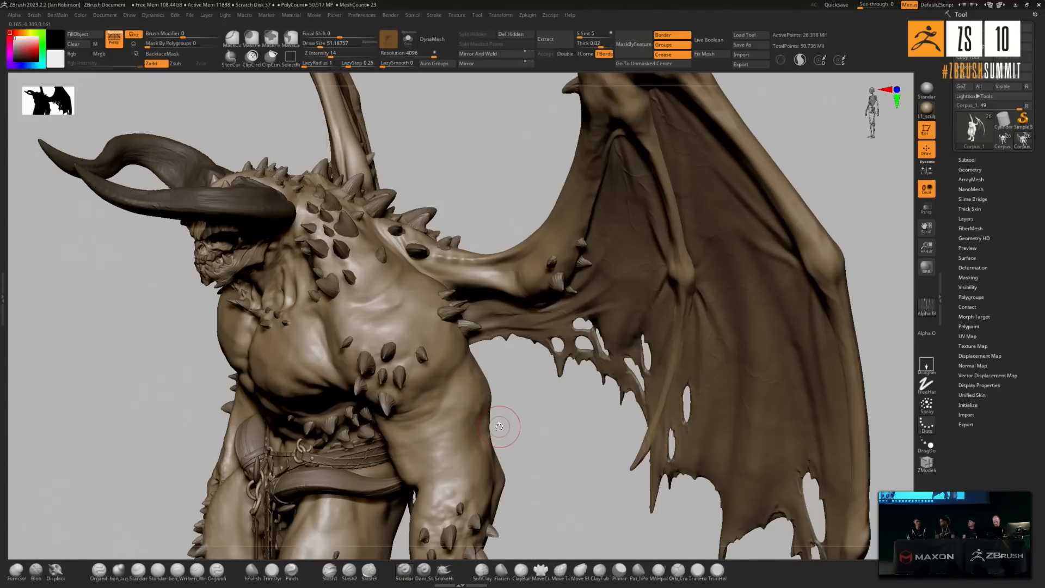
{"action": "key", "text": "]"}
{"action": "key", "text": "]"}
{"action": "mouse_move", "coordinate": [547, 416]}
{"action": "left_mouse_down", "text": "alt"}
{"action": "mouse_move", "coordinate": [516, 469]}
{"action": "mouse_move", "coordinate": [523, 454]}
{"action": "left_mouse_up", "text": "alt"}
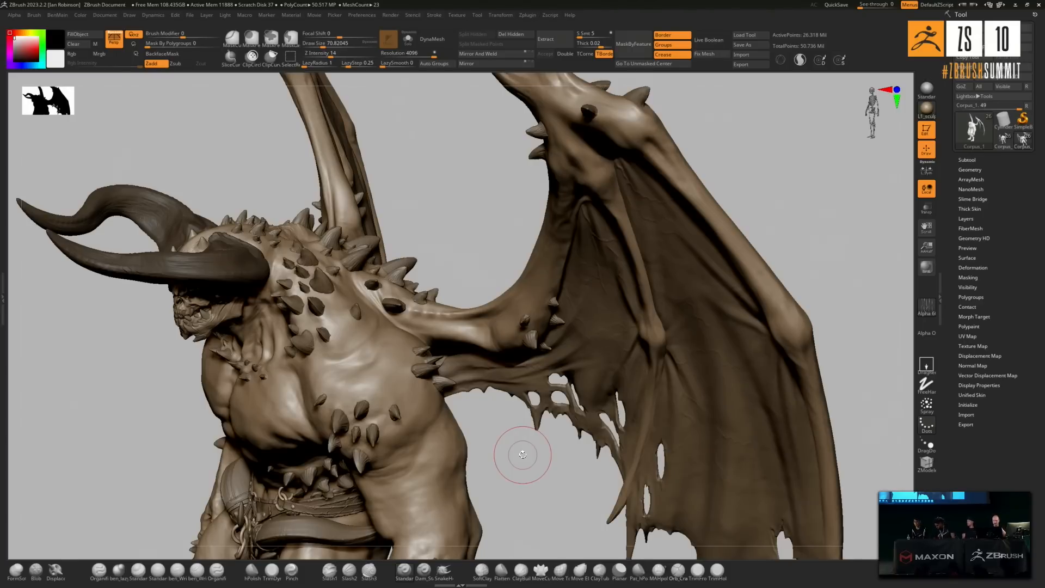
{"action": "mouse_move", "coordinate": [543, 425]}
{"action": "left_mouse_down"}
{"action": "mouse_move", "coordinate": [572, 421]}
{"action": "mouse_move", "coordinate": [550, 423]}
{"action": "mouse_move", "coordinate": [529, 374]}
{"action": "left_mouse_up"}
{"action": "mouse_move", "coordinate": [583, 439]}
{"action": "left_mouse_down"}
{"action": "mouse_move", "coordinate": [567, 428]}
{"action": "mouse_move", "coordinate": [567, 390]}
{"action": "mouse_move", "coordinate": [543, 366]}
{"action": "mouse_move", "coordinate": [639, 365]}
{"action": "mouse_move", "coordinate": [609, 362]}
{"action": "mouse_move", "coordinate": [611, 376]}
{"action": "left_mouse_up"}
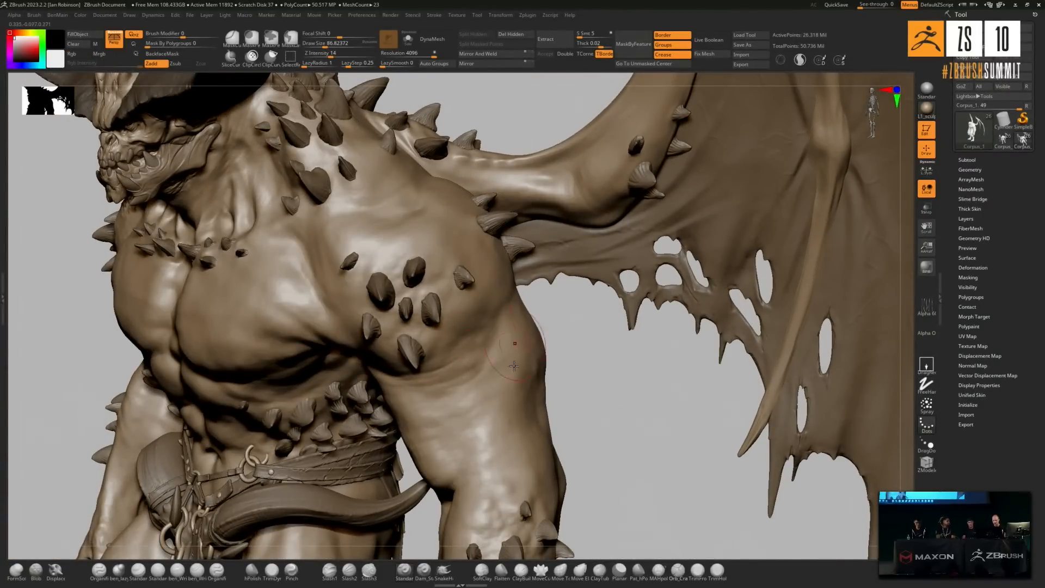
{"action": "left_click_drag", "start_coordinate": [582, 373], "coordinate": [576, 371]}
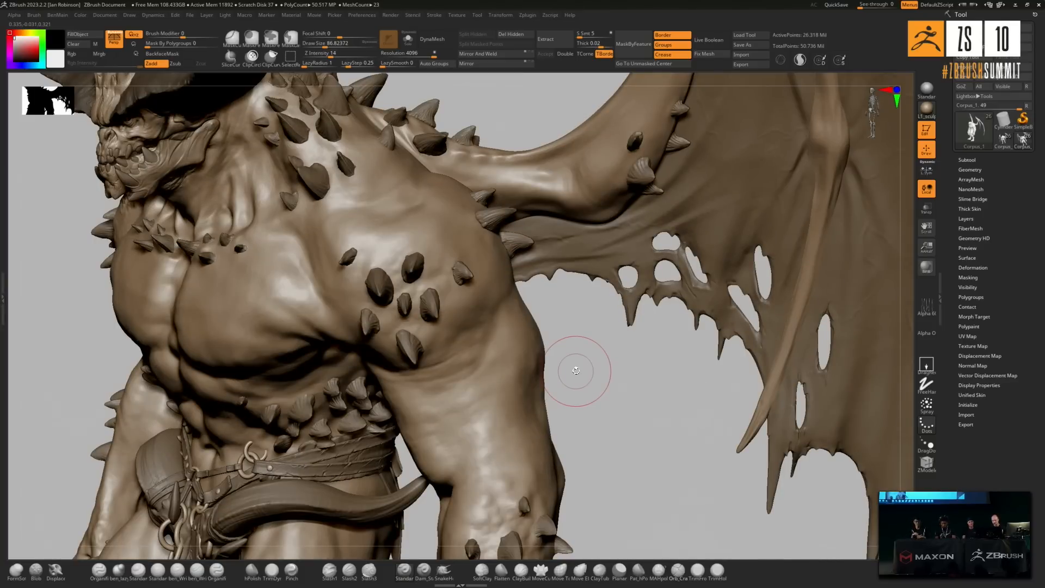
{"action": "key", "text": "bracketright"}
{"action": "key", "text": "bracketright"}
{"action": "mouse_move", "coordinate": [593, 357]}
{"action": "right_mouse_down", "text": "alt"}
{"action": "mouse_move", "coordinate": [603, 375]}
{"action": "mouse_move", "coordinate": [578, 378]}
{"action": "mouse_move", "coordinate": [635, 357]}
{"action": "mouse_move", "coordinate": [598, 396]}
{"action": "mouse_move", "coordinate": [628, 367]}
{"action": "mouse_move", "coordinate": [688, 371]}
{"action": "right_mouse_up", "text": "alt"}
{"action": "key", "text": "s"}
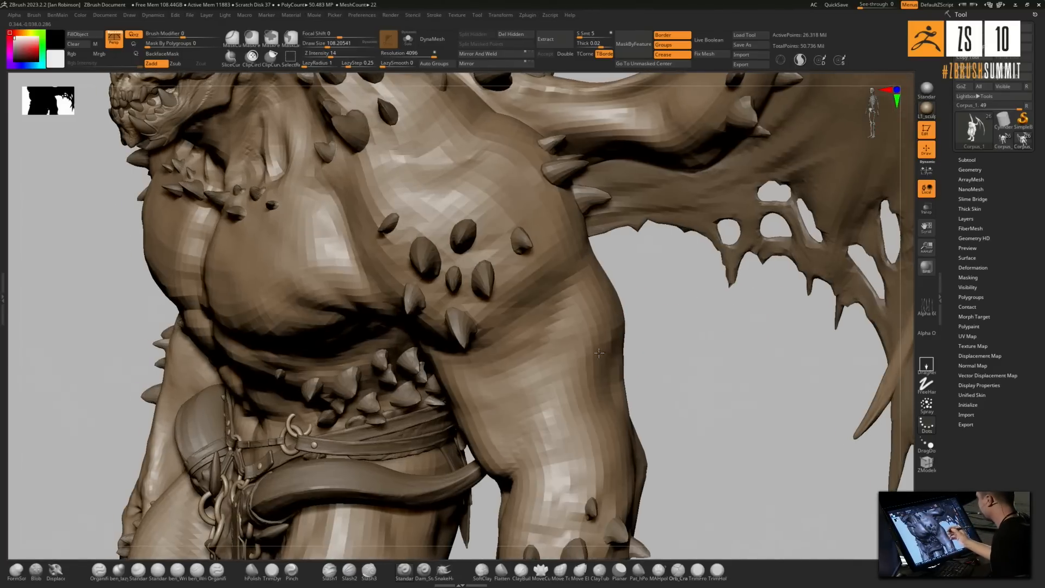
{"action": "mouse_move", "coordinate": [648, 342]}
{"action": "left_mouse_down", "text": "alt"}
{"action": "mouse_move", "coordinate": [663, 343]}
{"action": "mouse_move", "coordinate": [648, 343]}
{"action": "left_mouse_up", "text": "alt"}
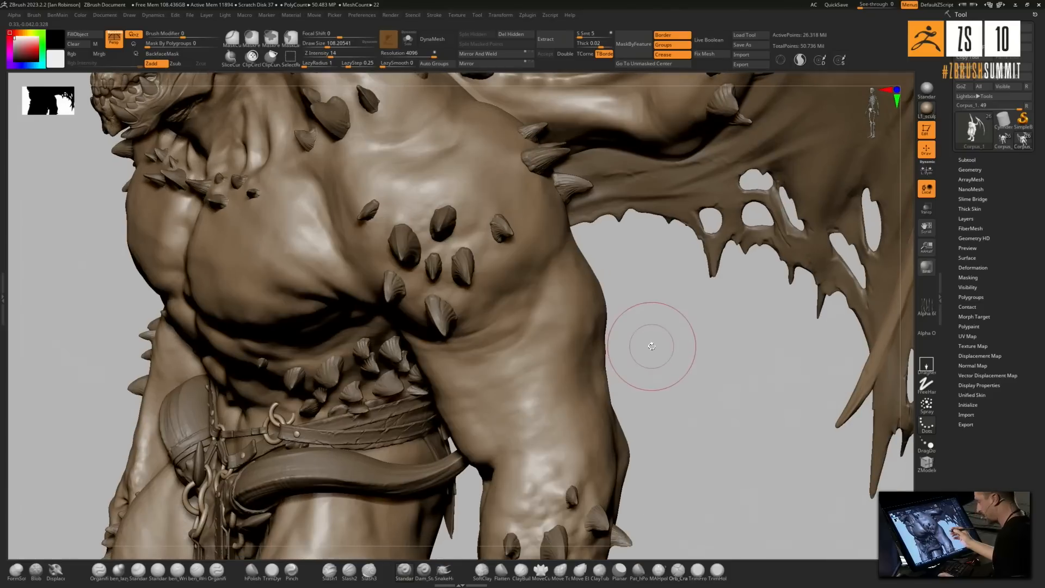
Sculpt fine skin wrinkles along the crease between shoulder and upper arm into the armpit, using a Draw Size of about 120
{"action": "left_click", "coordinate": [926, 308]}
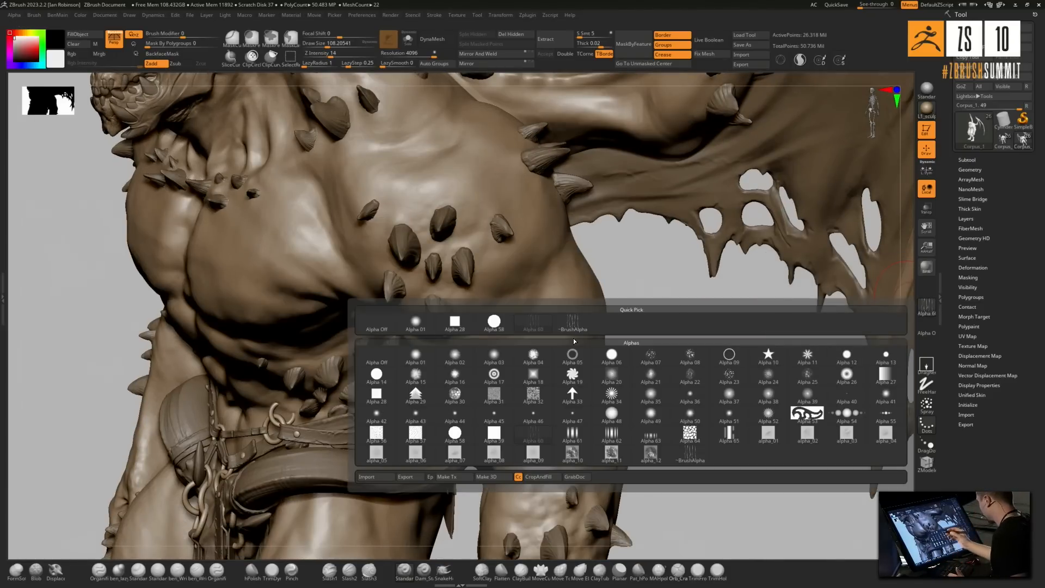
{"action": "mouse_move", "coordinate": [662, 326]}
{"action": "left_mouse_down", "text": "alt"}
{"action": "mouse_move", "coordinate": [625, 350]}
{"action": "mouse_move", "coordinate": [620, 333]}
{"action": "left_mouse_up", "text": "alt"}
{"action": "left_click", "coordinate": [333, 53]}
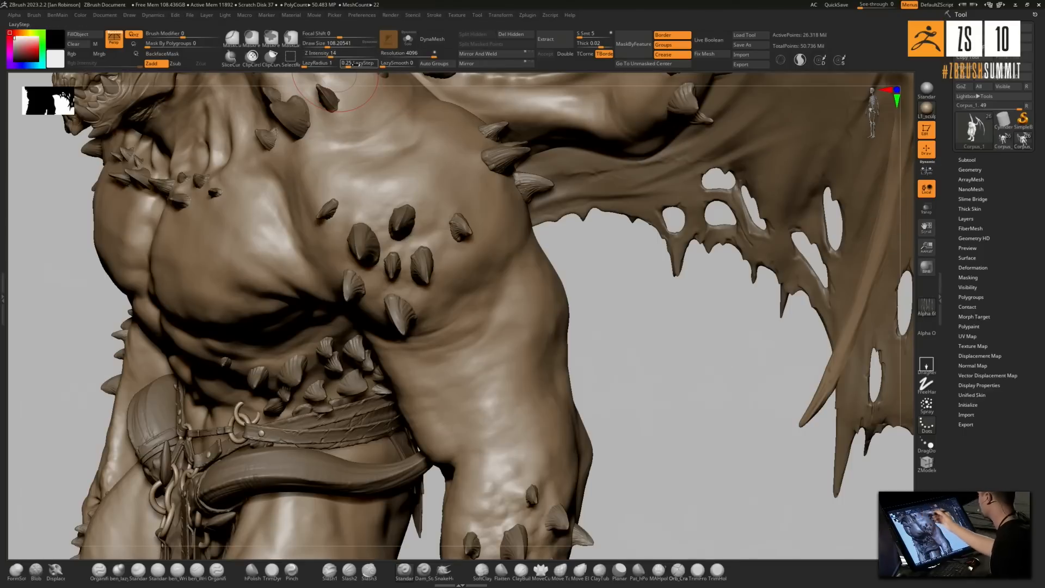
{"action": "mouse_move", "coordinate": [579, 335]}
{"action": "left_mouse_down"}
{"action": "mouse_move", "coordinate": [593, 333]}
{"action": "mouse_move", "coordinate": [534, 329]}
{"action": "left_mouse_up"}
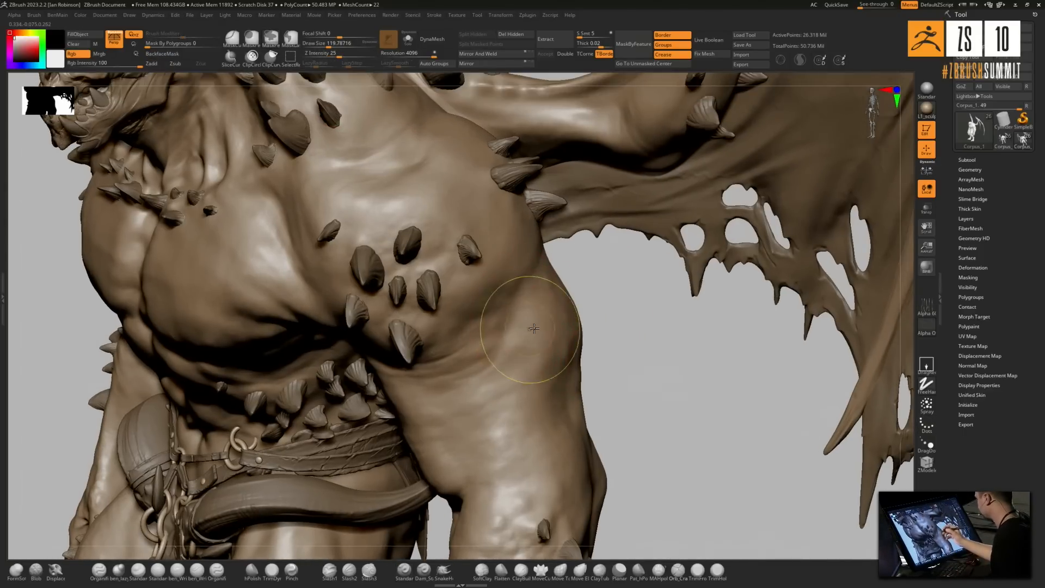
{"action": "left_click_drag", "start_coordinate": [534, 328], "coordinate": [550, 338]}
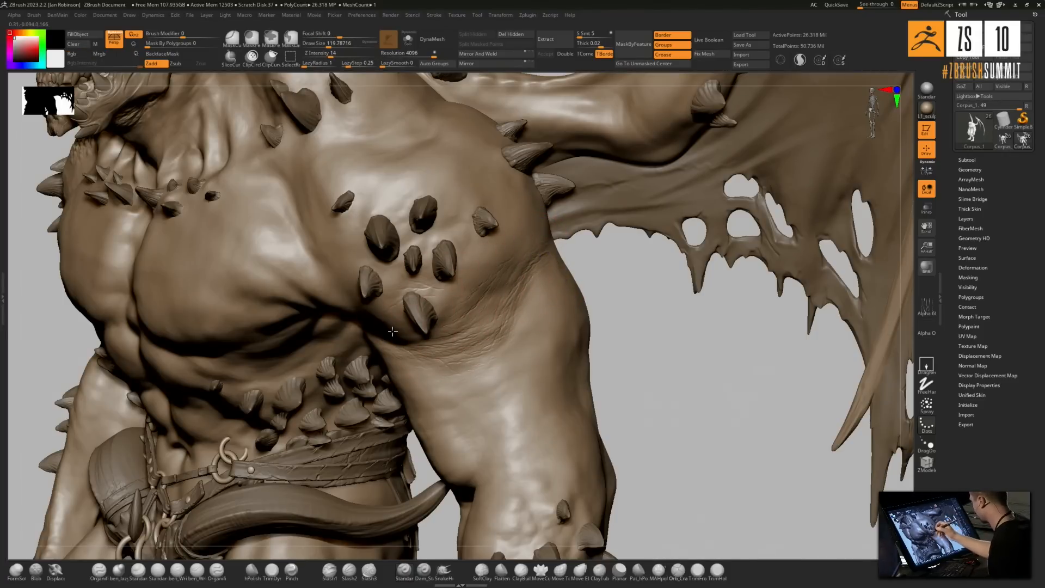
{"action": "mouse_move", "coordinate": [401, 303]}
{"action": "right_mouse_down"}
{"action": "mouse_move", "coordinate": [449, 316]}
{"action": "mouse_move", "coordinate": [445, 307]}
{"action": "mouse_move", "coordinate": [398, 365]}
{"action": "right_mouse_up"}
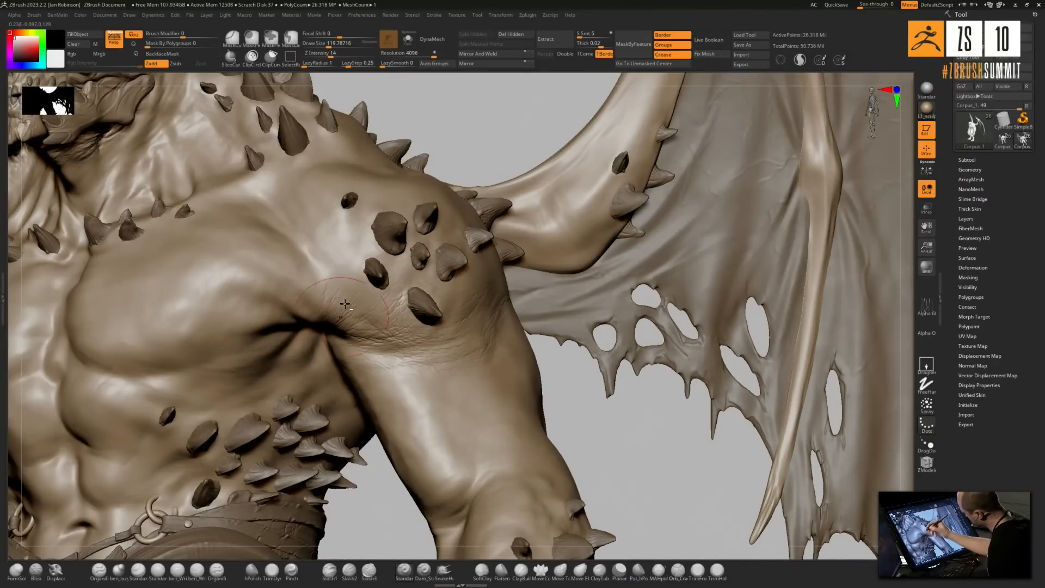
Extend the fine skin wrinkles from the shoulder crease down the upper arm toward the inner elbow
{"action": "mouse_move", "coordinate": [403, 354]}
{"action": "right_mouse_down"}
{"action": "mouse_move", "coordinate": [360, 332]}
{"action": "mouse_move", "coordinate": [409, 393]}
{"action": "mouse_move", "coordinate": [555, 241]}
{"action": "right_mouse_up"}
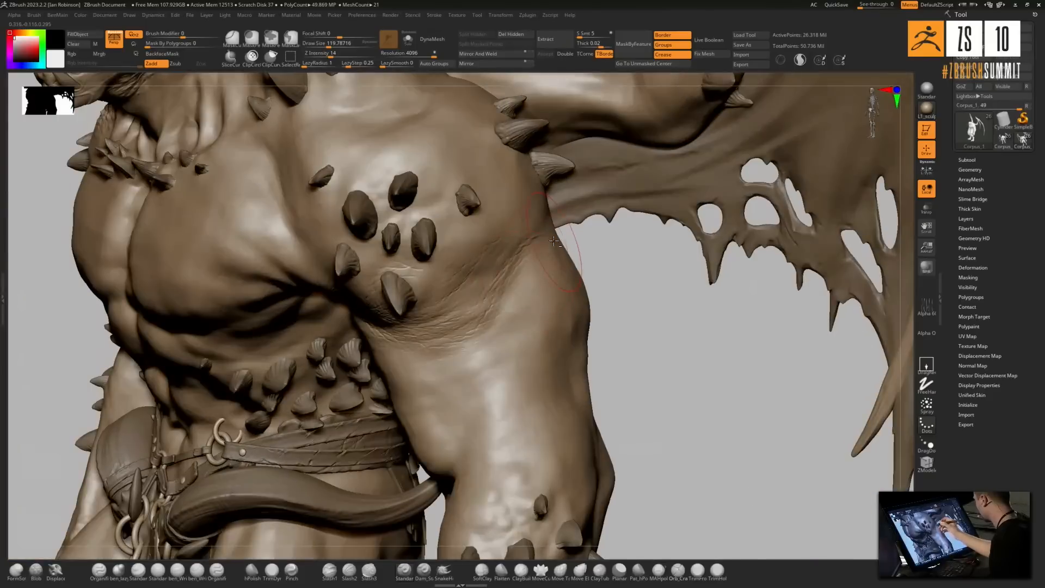
{"action": "mouse_move", "coordinate": [472, 327]}
{"action": "left_mouse_down"}
{"action": "mouse_move", "coordinate": [447, 354]}
{"action": "mouse_move", "coordinate": [490, 337]}
{"action": "mouse_move", "coordinate": [456, 307]}
{"action": "left_mouse_up"}
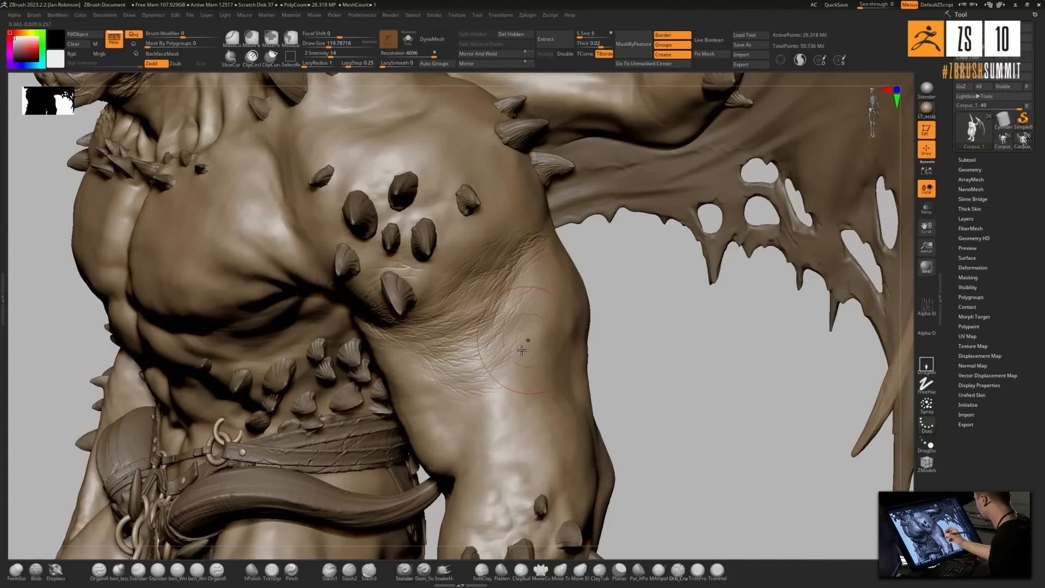
{"action": "left_click_drag", "start_coordinate": [504, 387], "coordinate": [485, 415]}
{"action": "mouse_move", "coordinate": [504, 339]}
{"action": "right_mouse_down"}
{"action": "mouse_move", "coordinate": [547, 337]}
{"action": "mouse_move", "coordinate": [538, 346]}
{"action": "right_mouse_up"}
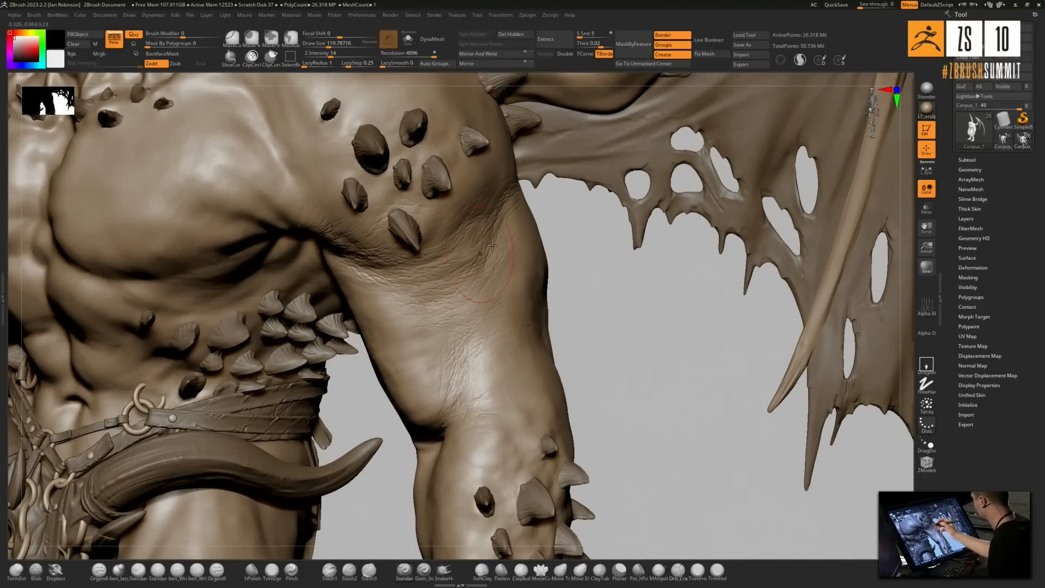
{"action": "right_click_drag", "start_coordinate": [475, 223], "coordinate": [468, 220]}
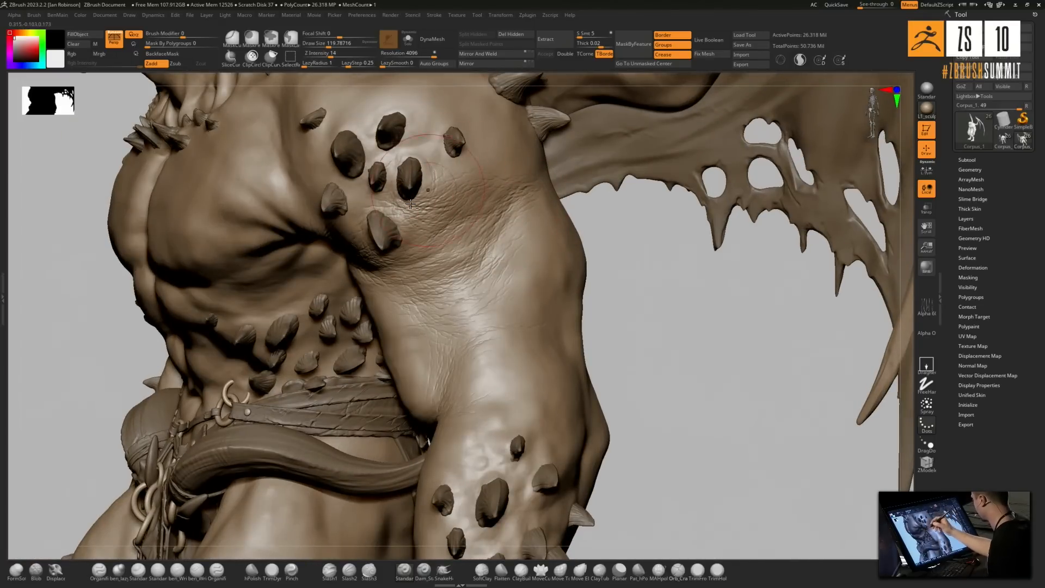
Extend the fine skin wrinkles from the shoulder crease across the back edge of the shoulder and onto the upper arm
{"action": "mouse_move", "coordinate": [430, 262]}
{"action": "left_mouse_down"}
{"action": "mouse_move", "coordinate": [501, 239]}
{"action": "mouse_move", "coordinate": [483, 207]}
{"action": "left_mouse_up"}
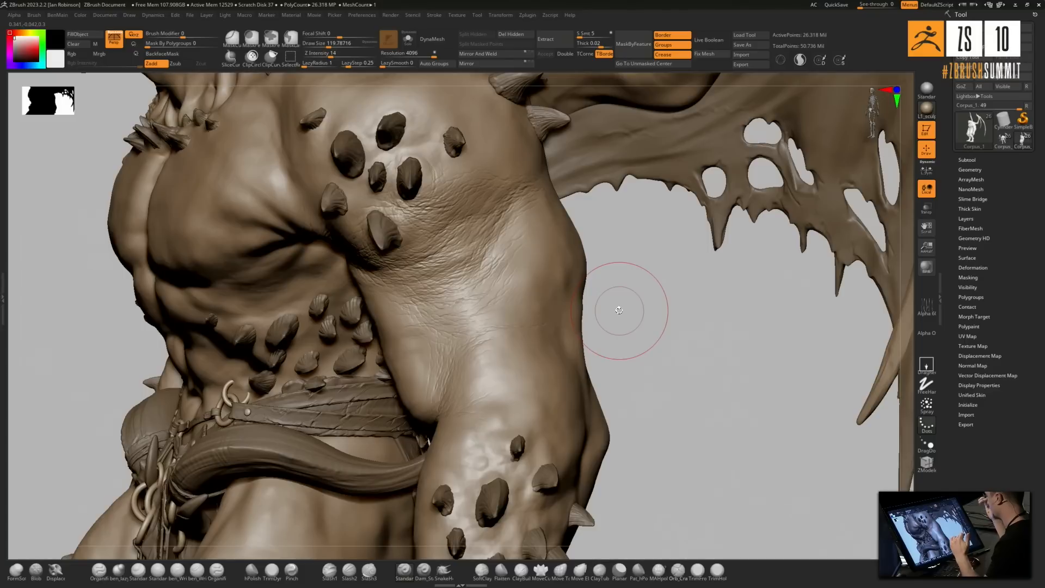
{"action": "left_click_drag", "start_coordinate": [623, 290], "coordinate": [528, 193]}
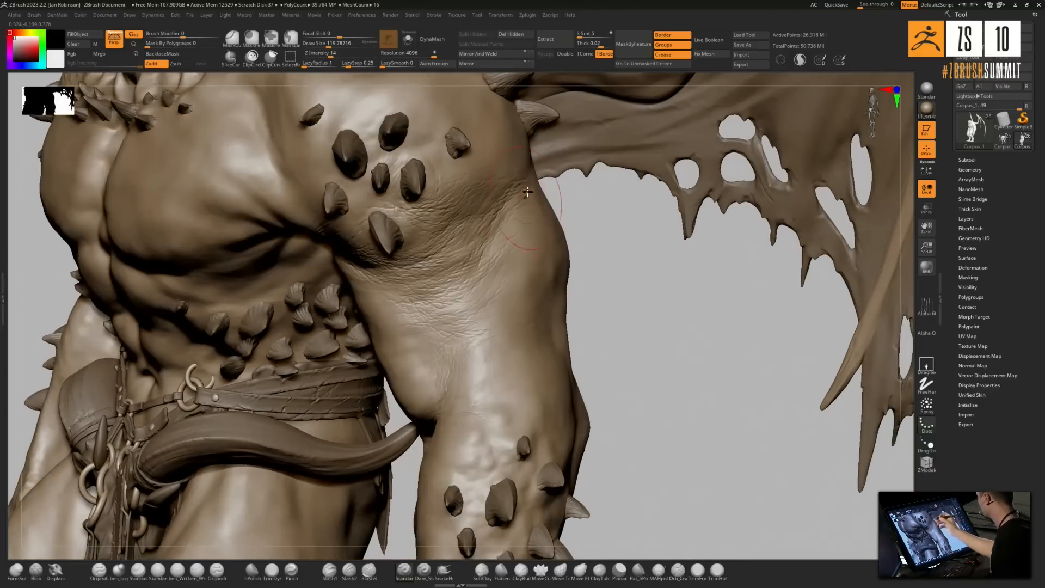
{"action": "right_click_drag", "start_coordinate": [504, 211], "coordinate": [473, 209]}
{"action": "left_click_drag", "start_coordinate": [516, 186], "coordinate": [538, 168]}
{"action": "right_click_drag", "start_coordinate": [488, 258], "coordinate": [509, 229]}
{"action": "left_click_drag", "start_coordinate": [483, 303], "coordinate": [457, 308]}
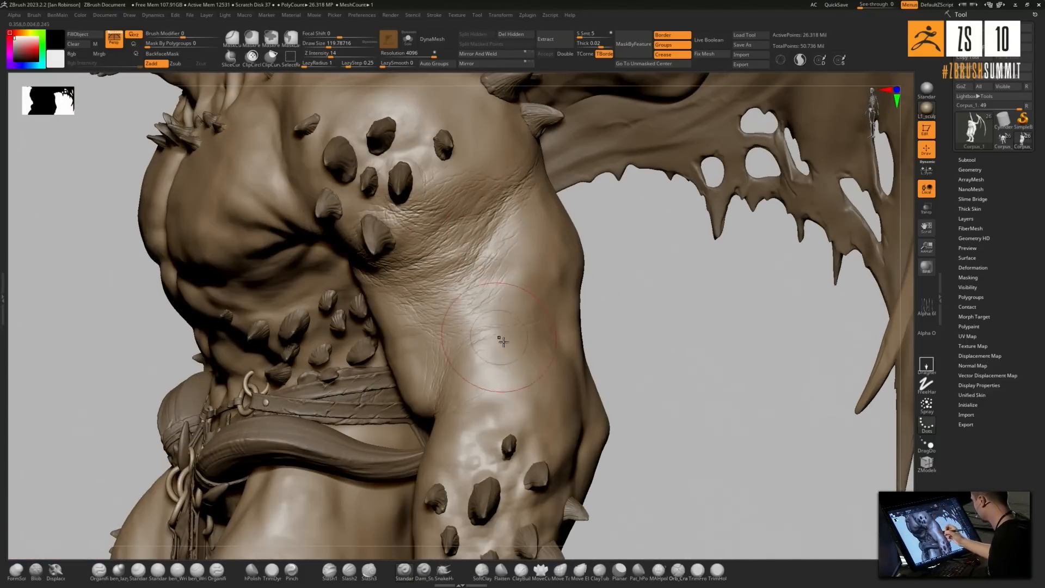
Spread softer skin wrinkles over the middle and outer side of the upper arm, lowering Z Intensity to 11
{"action": "right_click_drag", "start_coordinate": [499, 341], "coordinate": [524, 343]}
{"action": "right_click_drag", "start_coordinate": [536, 403], "coordinate": [544, 381]}
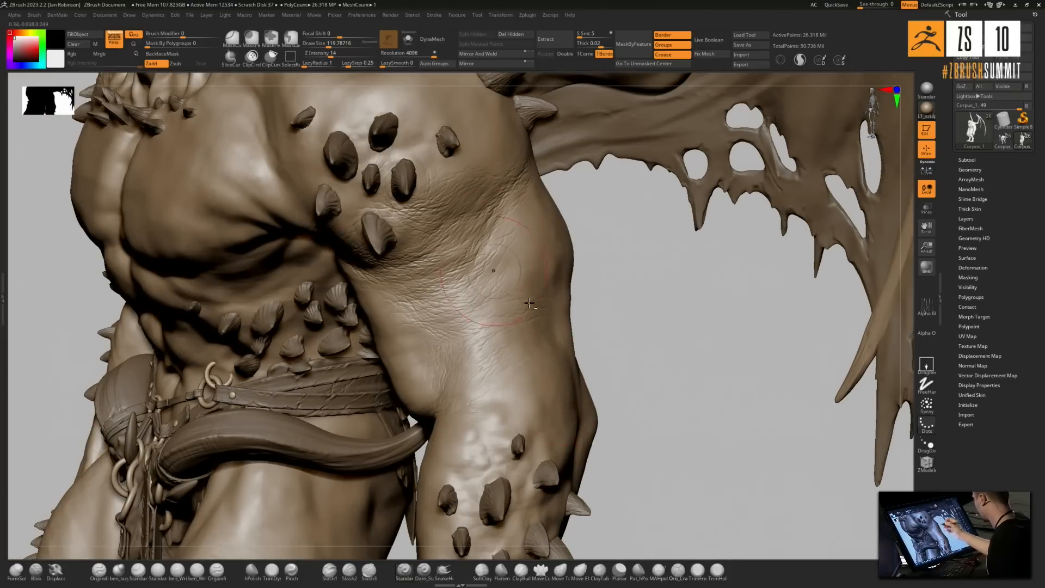
{"action": "right_click_drag", "start_coordinate": [500, 197], "coordinate": [471, 304]}
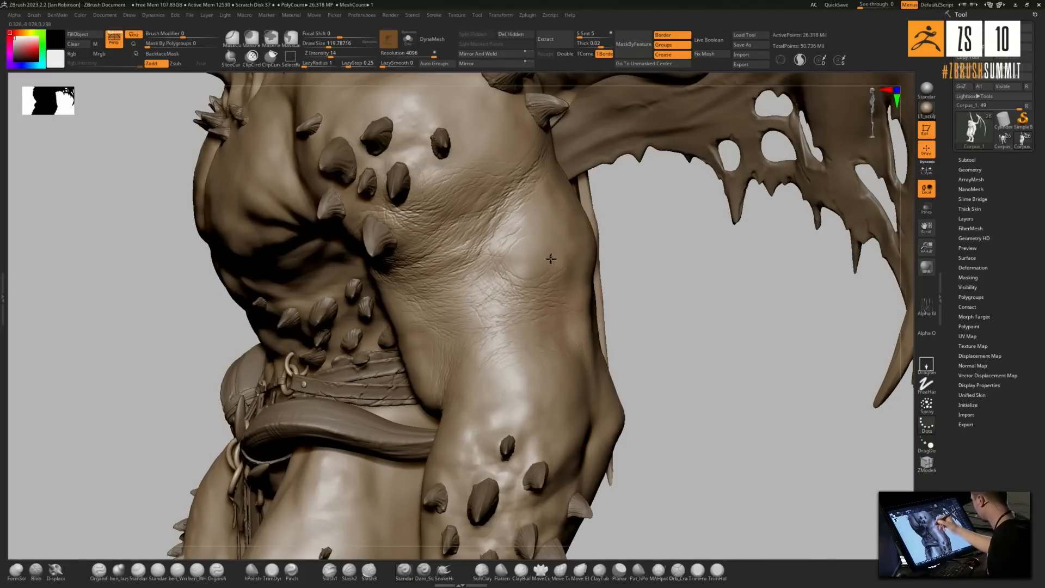
{"action": "right_click_drag", "start_coordinate": [487, 383], "coordinate": [433, 370]}
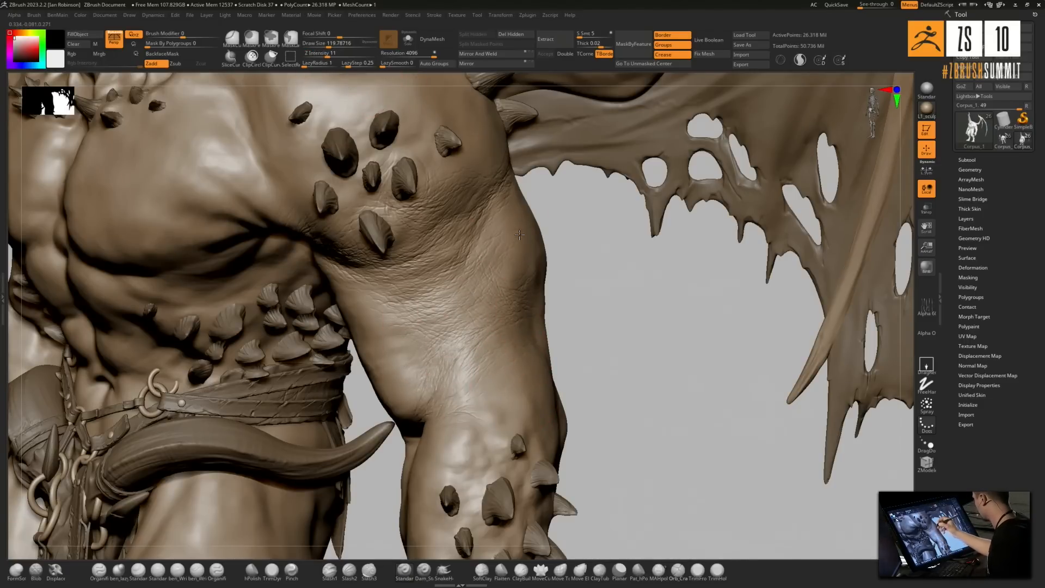
{"action": "right_click_drag", "start_coordinate": [424, 362], "coordinate": [461, 230]}
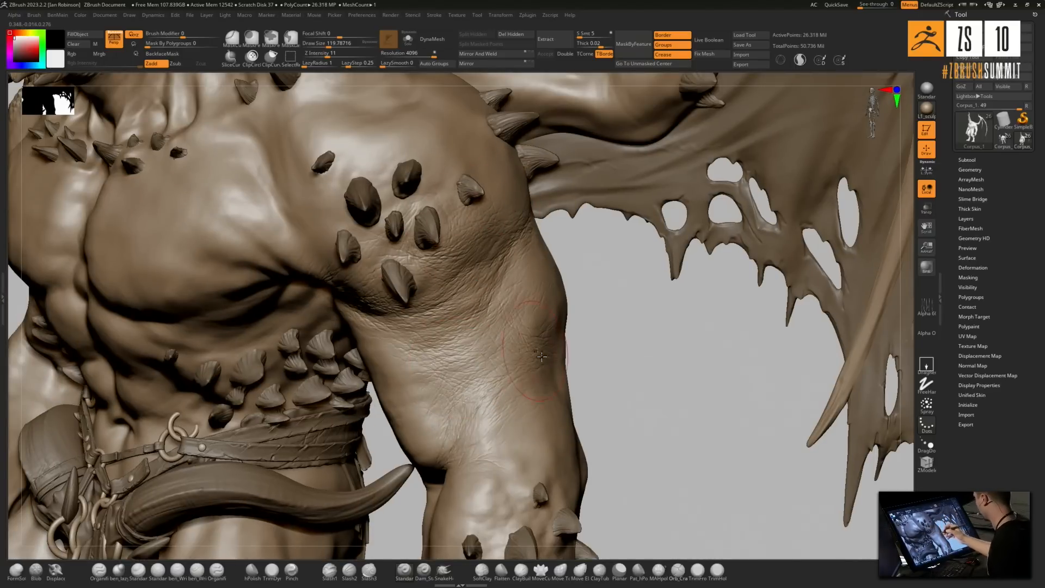
{"action": "right_click_drag", "start_coordinate": [542, 357], "coordinate": [504, 270]}
Raise Z Intensity to 23 and deepen the wrinkles below the shoulder spikes and along the armpit crease with a smaller brush
{"action": "left_click_drag", "start_coordinate": [330, 54], "coordinate": [338, 54]}
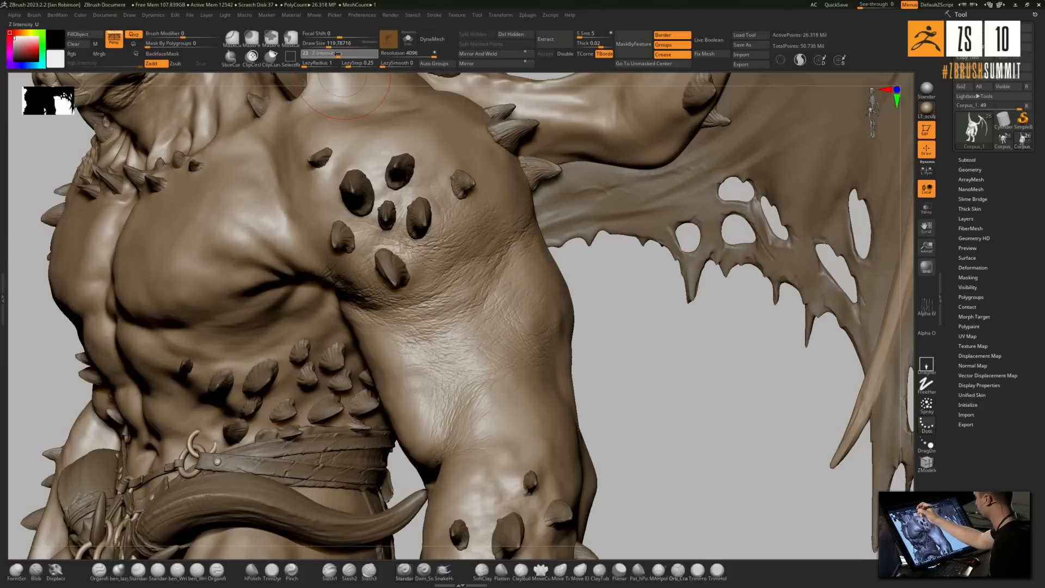
{"action": "mouse_move", "coordinate": [513, 282]}
{"action": "right_mouse_down"}
{"action": "mouse_move", "coordinate": [505, 269]}
{"action": "mouse_move", "coordinate": [531, 234]}
{"action": "mouse_move", "coordinate": [519, 256]}
{"action": "right_mouse_up"}
{"action": "key", "text": "s"}
{"action": "left_click_drag", "start_coordinate": [504, 257], "coordinate": [502, 257]}
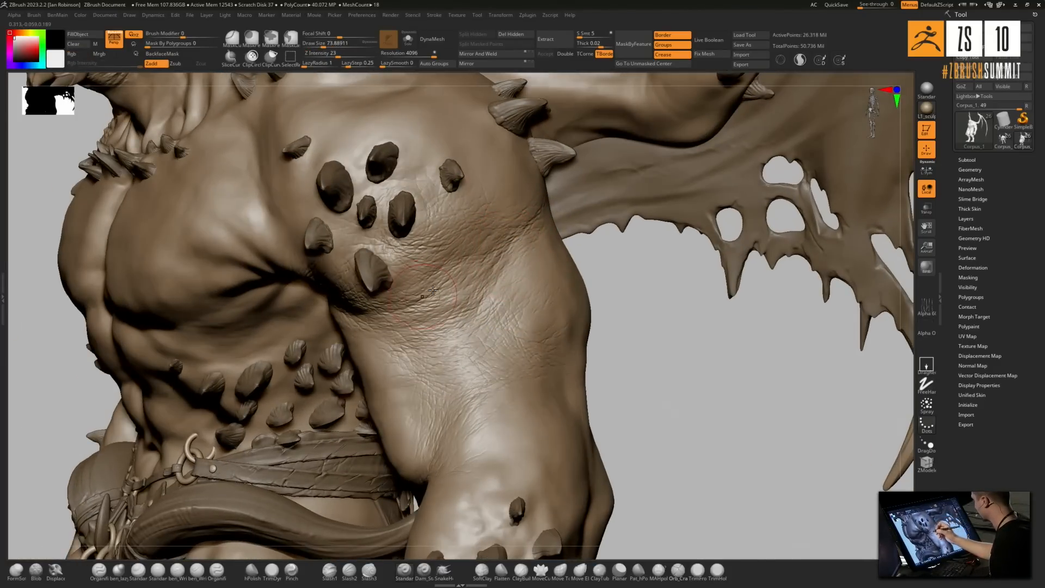
{"action": "right_click_drag", "start_coordinate": [401, 313], "coordinate": [409, 306]}
{"action": "mouse_move", "coordinate": [431, 327]}
{"action": "left_mouse_down"}
{"action": "mouse_move", "coordinate": [488, 290]}
{"action": "mouse_move", "coordinate": [515, 245]}
{"action": "left_mouse_up"}
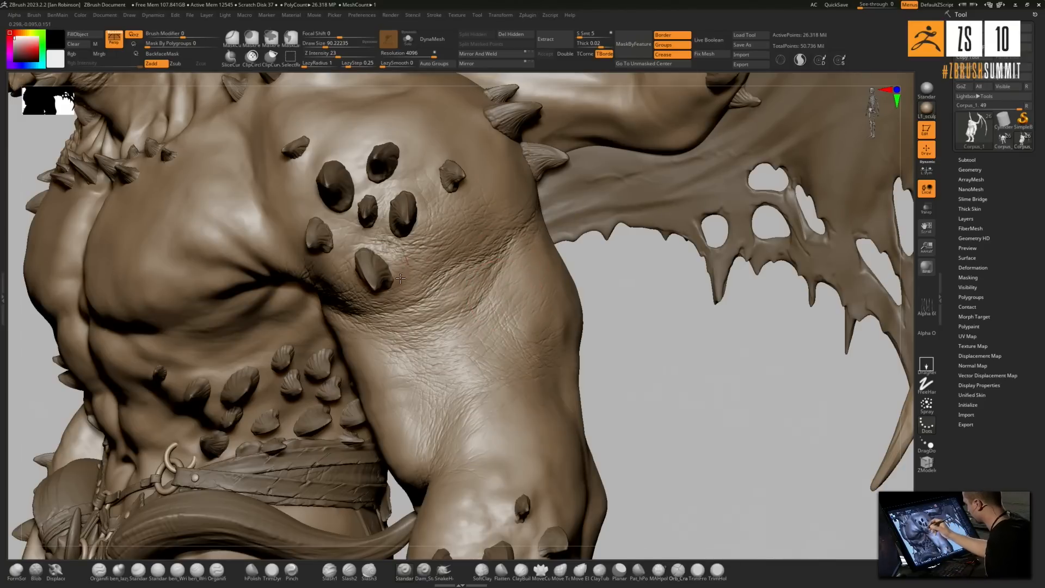
Sculpt stronger wrinkles from the lower upper arm into the inner elbow, using a Draw Size of about 94
{"action": "left_click_drag", "start_coordinate": [595, 333], "coordinate": [619, 343]}
{"action": "key", "text": "bracketleft"}
{"action": "left_click_drag", "start_coordinate": [448, 448], "coordinate": [485, 420]}
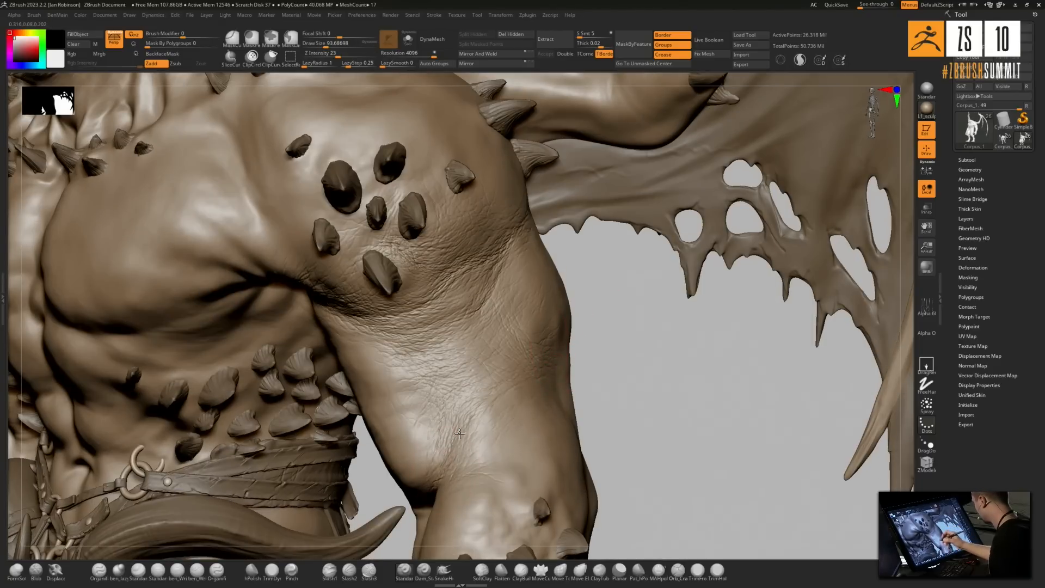
{"action": "mouse_move", "coordinate": [631, 334]}
{"action": "left_mouse_down"}
{"action": "mouse_move", "coordinate": [619, 333]}
{"action": "mouse_move", "coordinate": [658, 353]}
{"action": "mouse_move", "coordinate": [614, 363]}
{"action": "left_mouse_up"}
{"action": "key", "text": "bracketleft"}
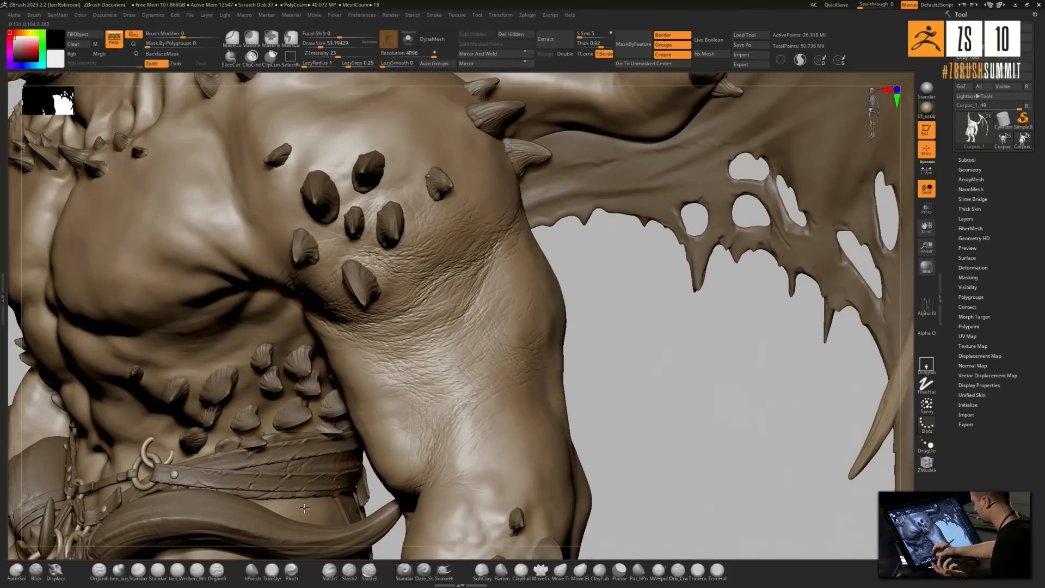
Carve defined folds along the shoulder-to-armpit crease with the Zsub Organi brush at Z Intensity 25 and Draw Size about 27
{"action": "left_click", "coordinate": [218, 570]}
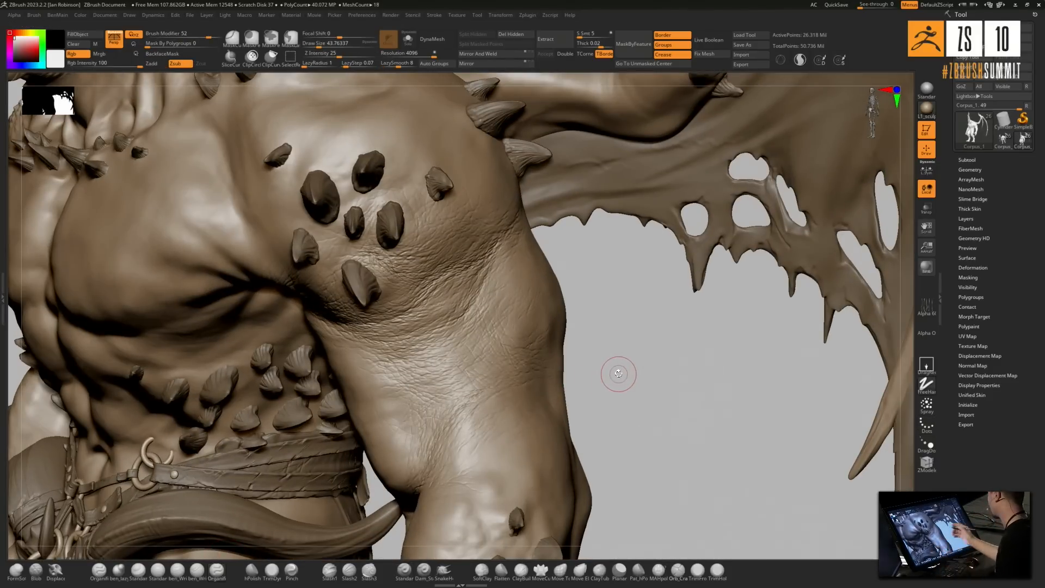
{"action": "mouse_move", "coordinate": [596, 289]}
{"action": "left_mouse_down", "text": "alt"}
{"action": "mouse_move", "coordinate": [594, 315]}
{"action": "mouse_move", "coordinate": [619, 315]}
{"action": "mouse_move", "coordinate": [619, 327]}
{"action": "left_mouse_up", "text": "alt"}
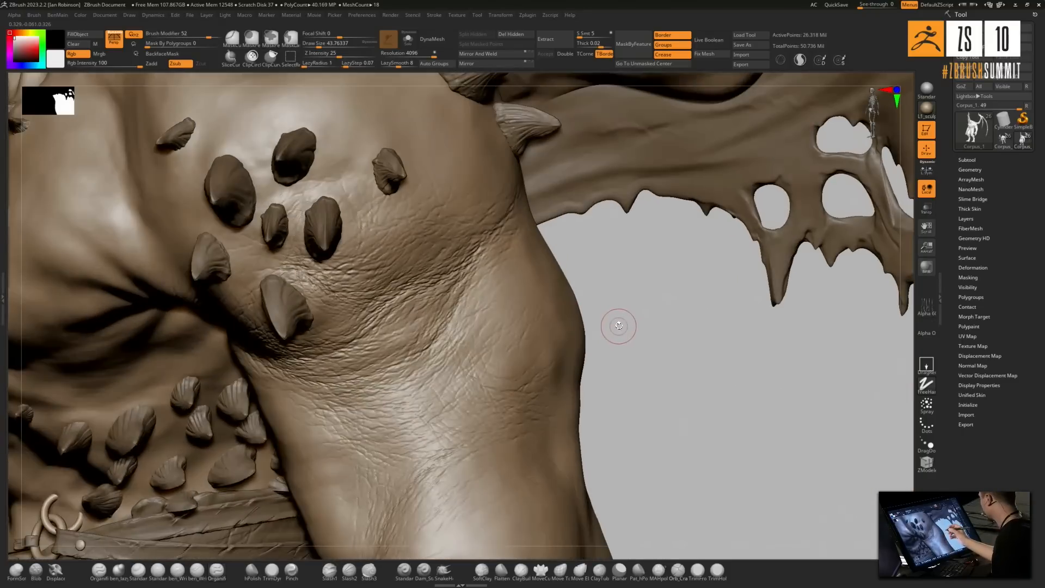
{"action": "key", "text": "s"}
{"action": "left_click_drag", "start_coordinate": [422, 302], "coordinate": [411, 306]}
{"action": "right_click_drag", "start_coordinate": [449, 289], "coordinate": [454, 282], "text": "alt"}
{"action": "key", "text": "s"}
{"action": "mouse_move", "coordinate": [456, 284]}
{"action": "left_mouse_down"}
{"action": "mouse_move", "coordinate": [414, 292]}
{"action": "mouse_move", "coordinate": [373, 329]}
{"action": "mouse_move", "coordinate": [324, 335]}
{"action": "left_mouse_up"}
{"action": "right_click_drag", "start_coordinate": [327, 332], "coordinate": [348, 318]}
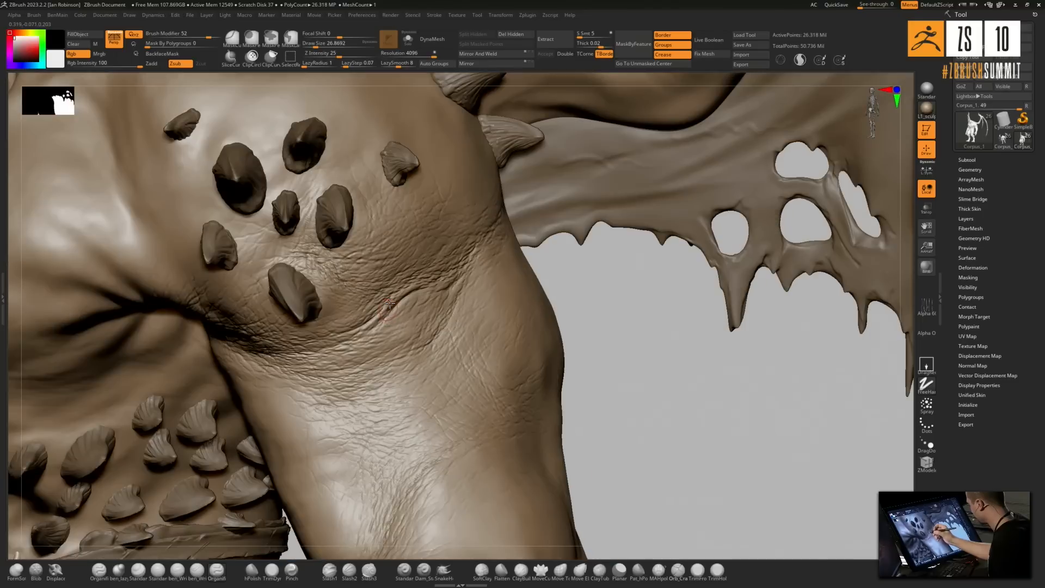
{"action": "left_click_drag", "start_coordinate": [354, 335], "coordinate": [280, 355]}
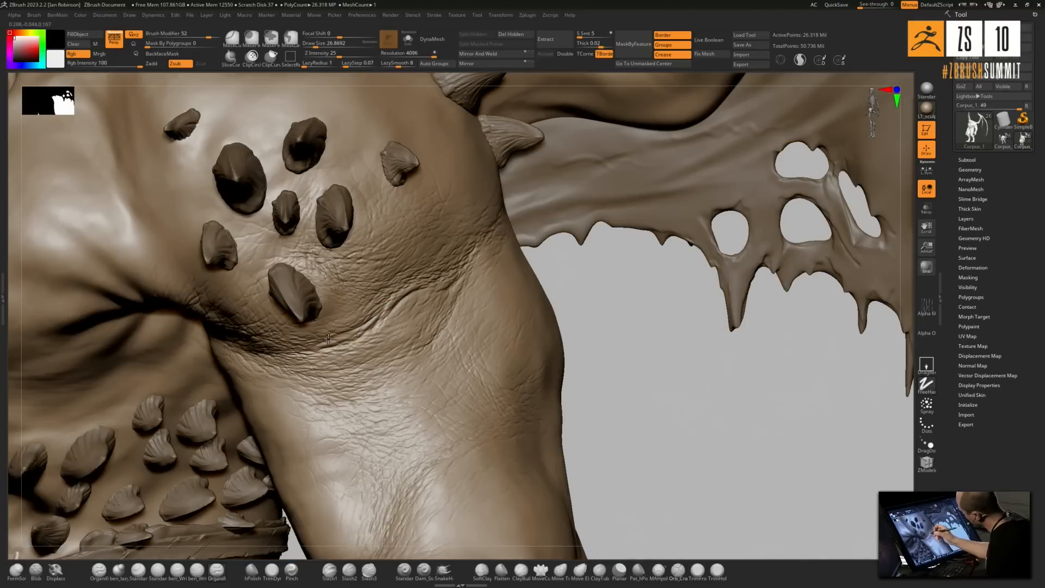
Deepen the folds beneath the lowest shoulder spike and into the armpit, using a Draw Size of about 33
{"action": "right_click_drag", "start_coordinate": [448, 298], "coordinate": [453, 291]}
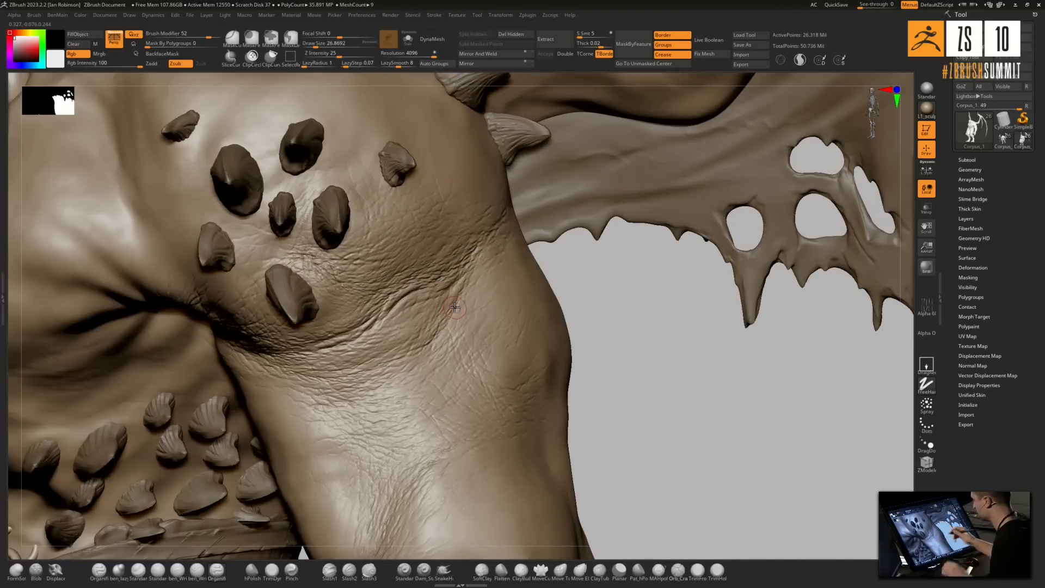
{"action": "left_click_drag", "start_coordinate": [410, 292], "coordinate": [370, 315]}
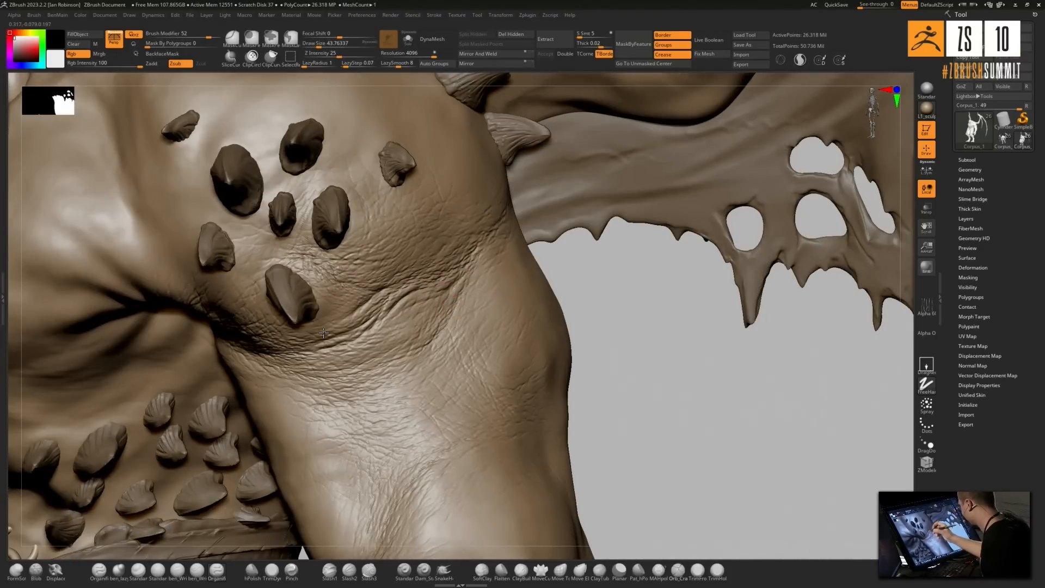
{"action": "right_click_drag", "start_coordinate": [450, 288], "coordinate": [457, 280]}
{"action": "key", "text": "["}
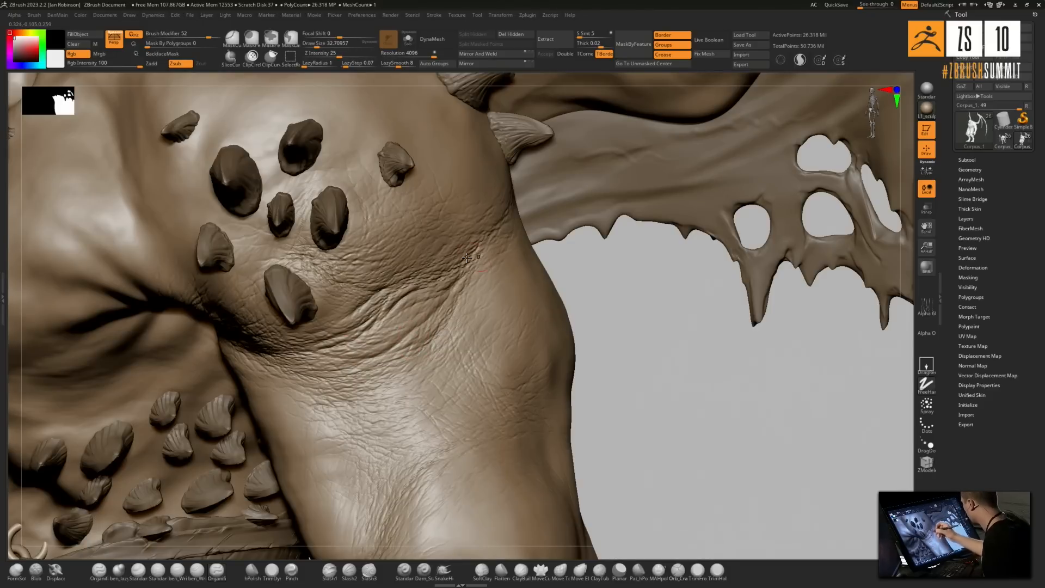
{"action": "right_click_drag", "start_coordinate": [415, 346], "coordinate": [283, 351]}
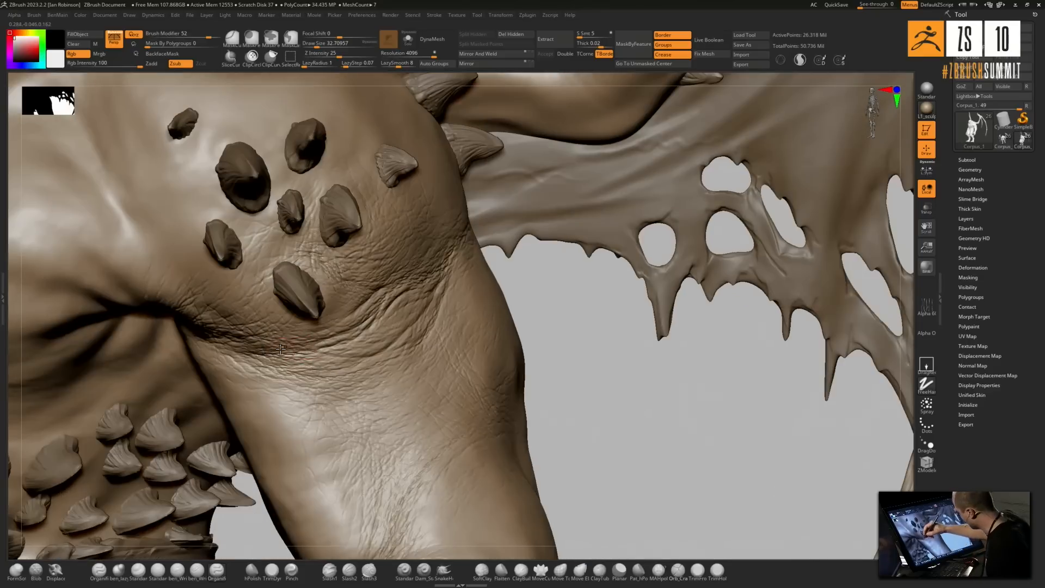
{"action": "mouse_move", "coordinate": [230, 335]}
{"action": "left_mouse_down"}
{"action": "mouse_move", "coordinate": [304, 351]}
{"action": "mouse_move", "coordinate": [318, 330]}
{"action": "mouse_move", "coordinate": [321, 371]}
{"action": "left_mouse_up"}
{"action": "right_click_drag", "start_coordinate": [425, 366], "coordinate": [395, 369]}
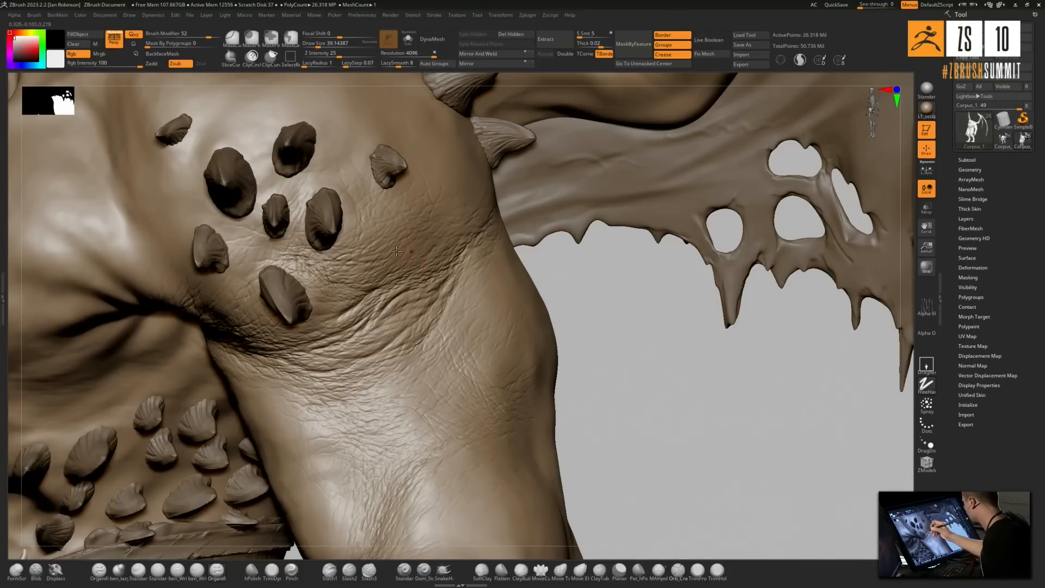
Carve the crease folds up toward the back of the shoulder and through the wrinkled skin beside the spikes
{"action": "right_click_drag", "start_coordinate": [449, 278], "coordinate": [507, 216]}
{"action": "left_click_drag", "start_coordinate": [507, 216], "coordinate": [450, 301]}
{"action": "right_click_drag", "start_coordinate": [450, 301], "coordinate": [424, 279]}
{"action": "left_click_drag", "start_coordinate": [401, 284], "coordinate": [449, 259]}
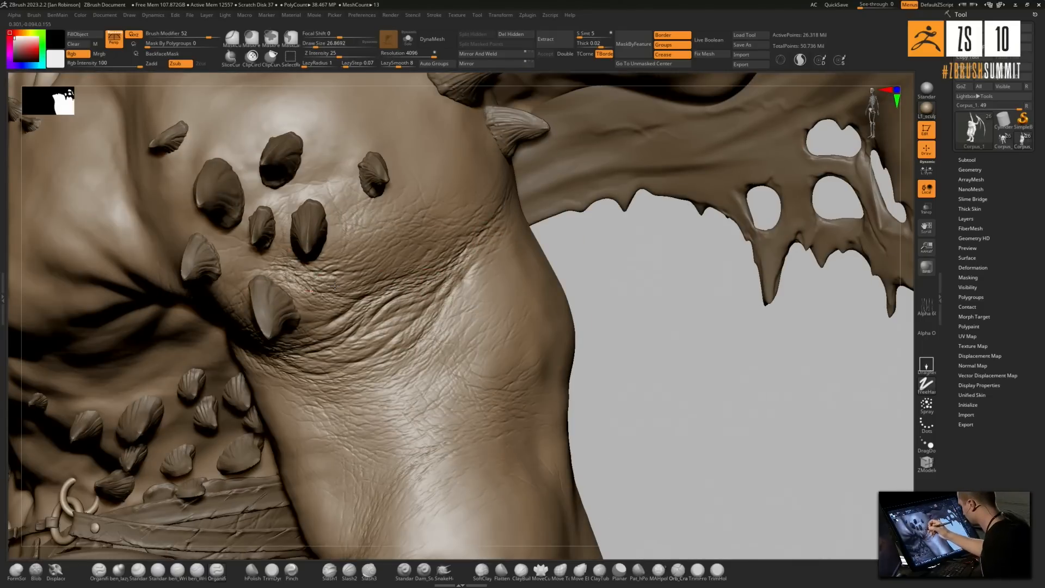
Sharpen the wrinkles around the lower shoulder spikes and through the folds beneath them with a Draw Size of about 31
{"action": "right_click_drag", "start_coordinate": [343, 299], "coordinate": [384, 280]}
{"action": "right_click_drag", "start_coordinate": [400, 332], "coordinate": [408, 311]}
{"action": "left_click_drag", "start_coordinate": [395, 342], "coordinate": [312, 389]}
{"action": "mouse_move", "coordinate": [312, 388]}
{"action": "right_mouse_down"}
{"action": "mouse_move", "coordinate": [332, 348]}
{"action": "mouse_move", "coordinate": [283, 305]}
{"action": "right_mouse_up"}
{"action": "mouse_move", "coordinate": [273, 292]}
{"action": "left_mouse_down"}
{"action": "mouse_move", "coordinate": [246, 289]}
{"action": "mouse_move", "coordinate": [287, 305]}
{"action": "mouse_move", "coordinate": [303, 283]}
{"action": "mouse_move", "coordinate": [329, 275]}
{"action": "left_mouse_up"}
{"action": "right_click_drag", "start_coordinate": [342, 257], "coordinate": [417, 231]}
{"action": "mouse_move", "coordinate": [420, 241]}
{"action": "left_mouse_down"}
{"action": "mouse_move", "coordinate": [414, 218]}
{"action": "mouse_move", "coordinate": [342, 260]}
{"action": "mouse_move", "coordinate": [394, 246]}
{"action": "left_mouse_up"}
{"action": "left_click_drag", "start_coordinate": [447, 191], "coordinate": [447, 179]}
{"action": "mouse_move", "coordinate": [460, 142]}
{"action": "left_mouse_down"}
{"action": "mouse_move", "coordinate": [451, 194]}
{"action": "mouse_move", "coordinate": [409, 214]}
{"action": "left_mouse_up"}
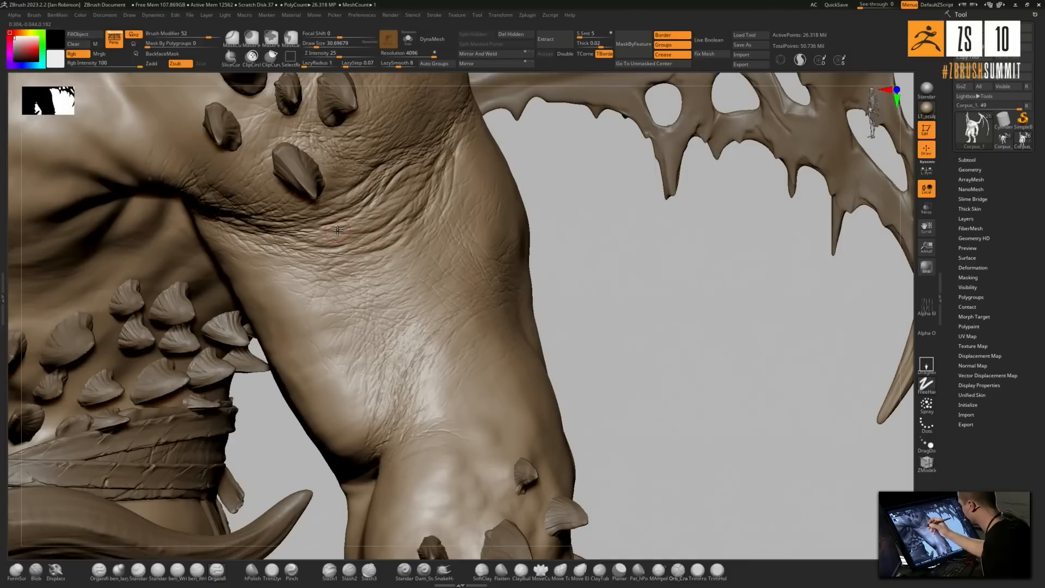
Define the lowest armpit fold and cut creases down the upper arm toward the inner elbow
{"action": "left_click_drag", "start_coordinate": [333, 233], "coordinate": [301, 250]}
{"action": "right_click_drag", "start_coordinate": [431, 257], "coordinate": [408, 332]}
{"action": "right_click_drag", "start_coordinate": [399, 380], "coordinate": [379, 415]}
{"action": "key", "text": "s"}
{"action": "left_click_drag", "start_coordinate": [414, 367], "coordinate": [384, 428]}
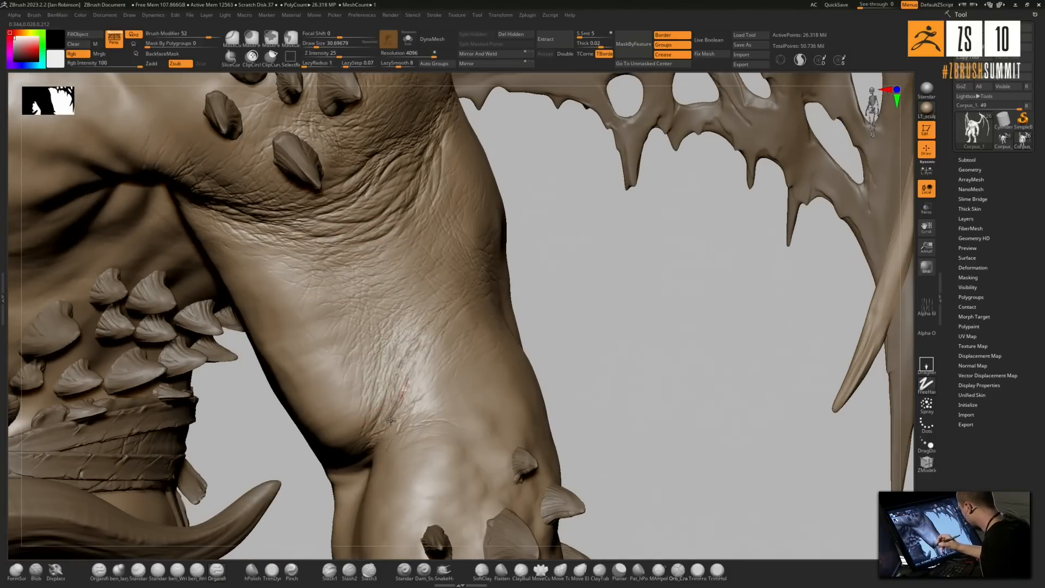
Deepen the diagonal creases converging at the inner elbow
{"action": "right_click_drag", "start_coordinate": [369, 446], "coordinate": [392, 410]}
{"action": "left_click_drag", "start_coordinate": [418, 359], "coordinate": [405, 390]}
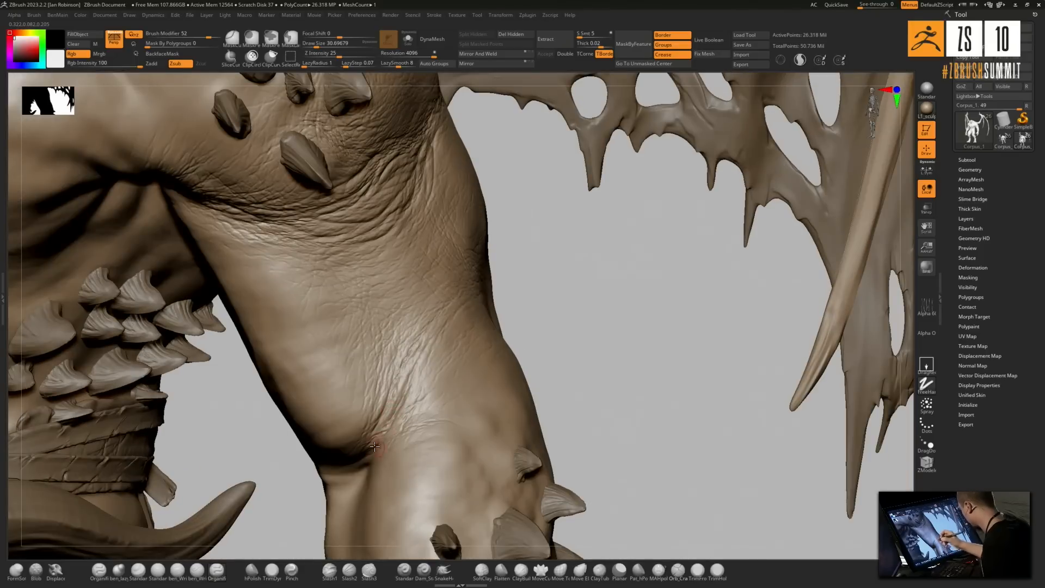
{"action": "right_click_drag", "start_coordinate": [379, 440], "coordinate": [414, 370]}
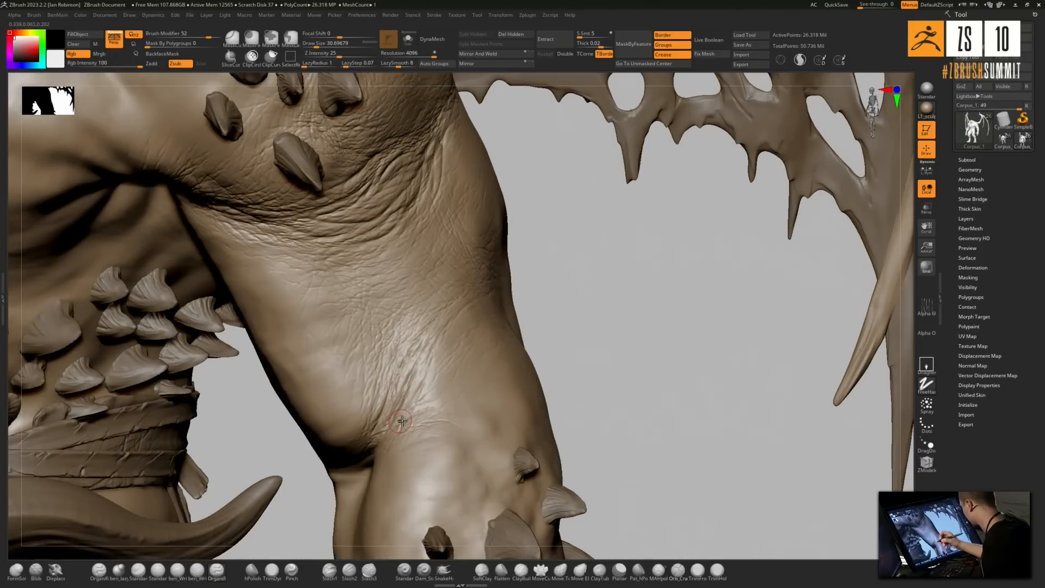
{"action": "right_click_drag", "start_coordinate": [399, 421], "coordinate": [398, 425]}
Carve connecting wrinkles across the upper arm between the armpit folds and the inner elbow
{"action": "right_click_drag", "start_coordinate": [444, 302], "coordinate": [460, 253]}
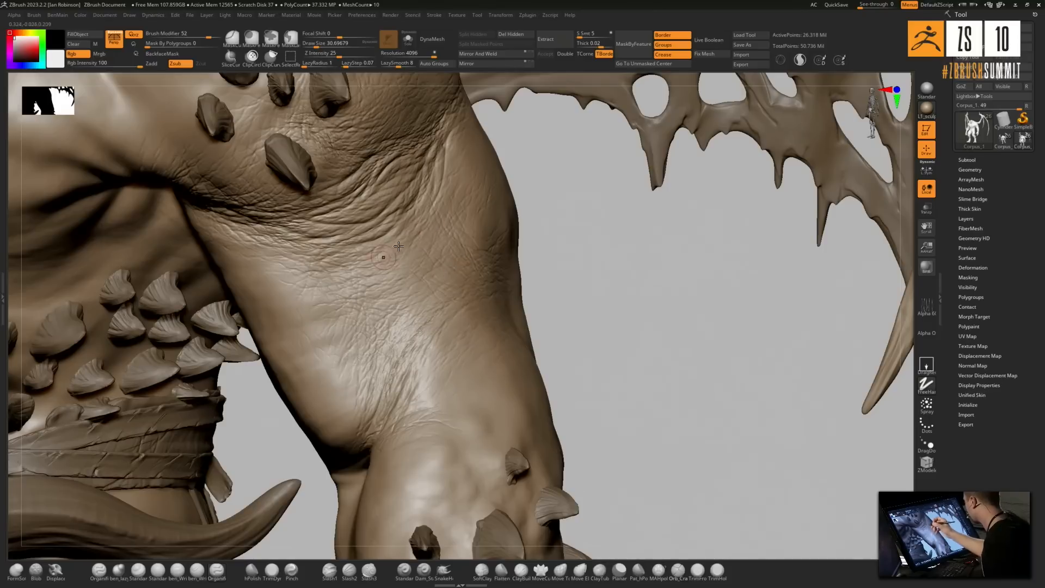
{"action": "right_click_drag", "start_coordinate": [370, 256], "coordinate": [440, 343]}
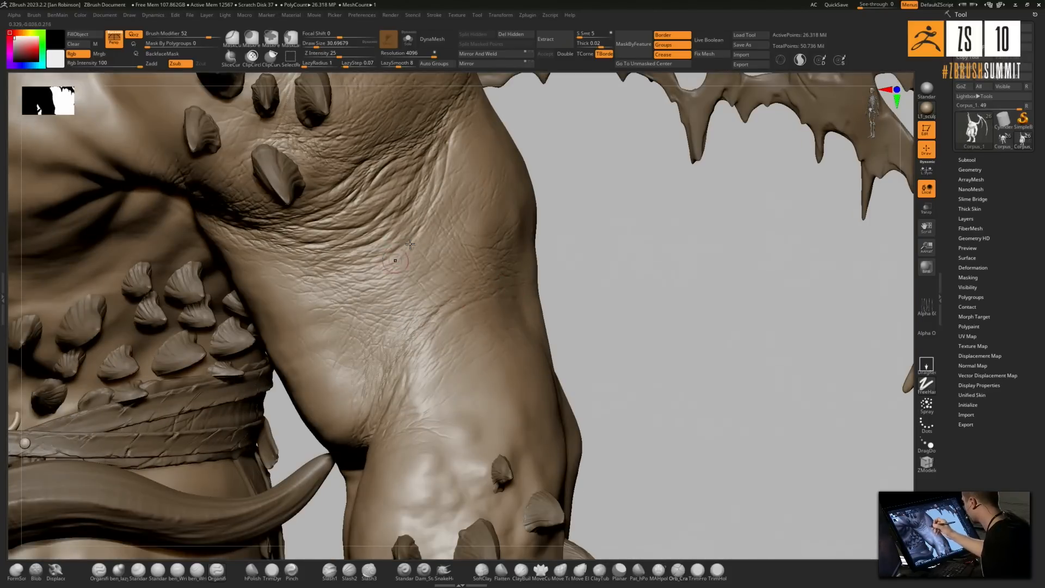
{"action": "right_click_drag", "start_coordinate": [403, 265], "coordinate": [400, 207]}
{"action": "mouse_move", "coordinate": [435, 307]}
{"action": "right_mouse_down"}
{"action": "mouse_move", "coordinate": [402, 402]}
{"action": "mouse_move", "coordinate": [436, 381]}
{"action": "mouse_move", "coordinate": [396, 412]}
{"action": "right_mouse_up"}
Reduce the Draw Size to about 23 and carve finer creases at the inner elbow and across the mid upper arm
{"action": "key", "text": "s"}
{"action": "left_click", "coordinate": [392, 413]}
{"action": "left_click_drag", "start_coordinate": [373, 404], "coordinate": [392, 368]}
{"action": "mouse_move", "coordinate": [419, 325]}
{"action": "right_mouse_down", "text": "alt"}
{"action": "mouse_move", "coordinate": [426, 385]}
{"action": "mouse_move", "coordinate": [397, 294]}
{"action": "right_mouse_up", "text": "alt"}
{"action": "left_click_drag", "start_coordinate": [399, 294], "coordinate": [358, 317]}
{"action": "right_click_drag", "start_coordinate": [420, 301], "coordinate": [415, 297]}
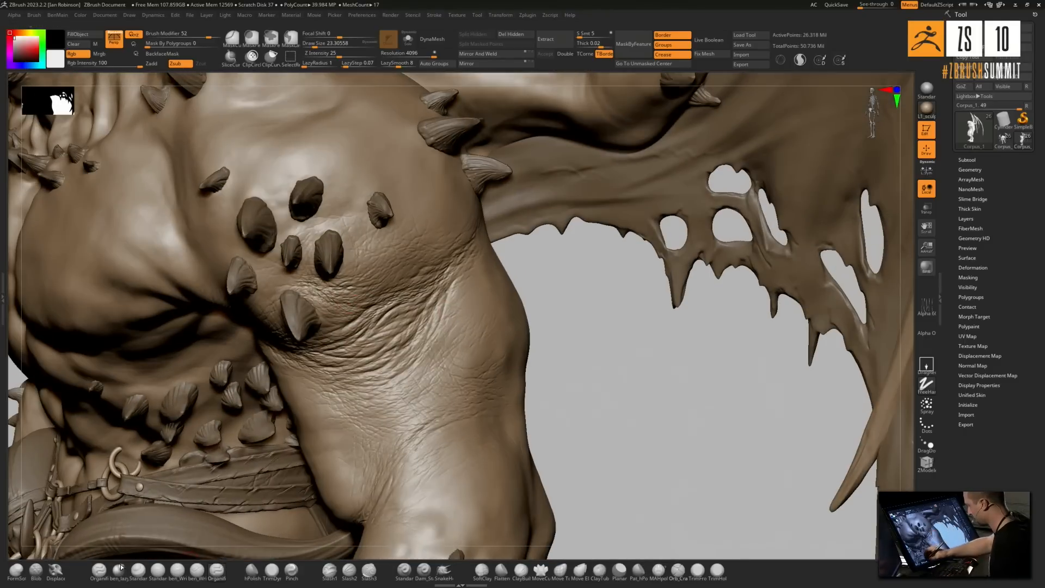
Switch to the ben_laz brush at Z Intensity 26 and build raised skin around the shoulder spike nearest the wrinkled crease
{"action": "left_click", "coordinate": [121, 566]}
{"action": "key", "text": "s"}
{"action": "left_click_drag", "start_coordinate": [404, 268], "coordinate": [420, 268]}
{"action": "left_click_drag", "start_coordinate": [495, 363], "coordinate": [655, 357], "text": "alt"}
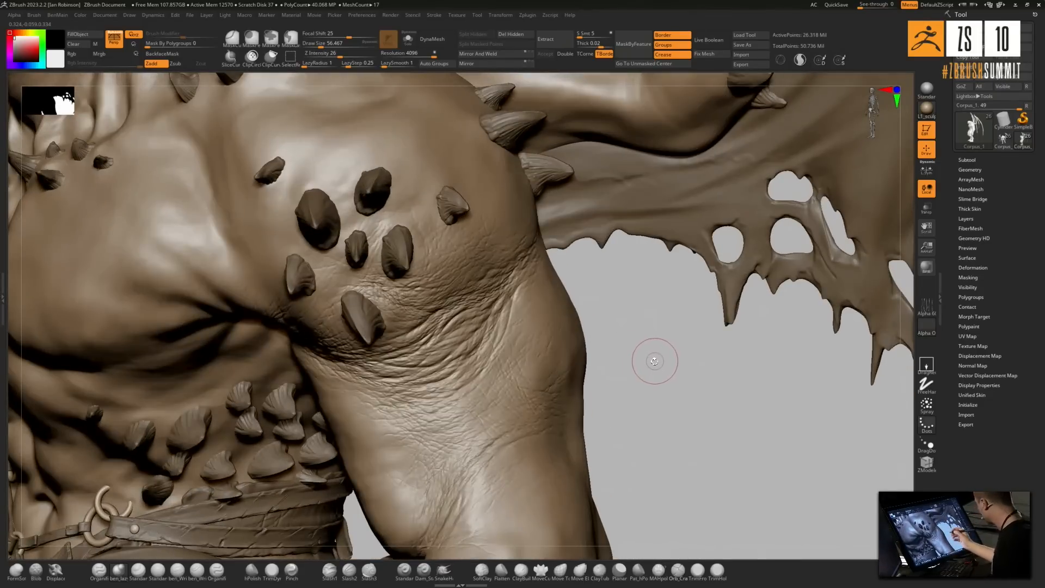
{"action": "mouse_move", "coordinate": [656, 359]}
{"action": "left_mouse_down", "text": "alt"}
{"action": "mouse_move", "coordinate": [547, 284]}
{"action": "mouse_move", "coordinate": [396, 220]}
{"action": "left_mouse_up", "text": "alt"}
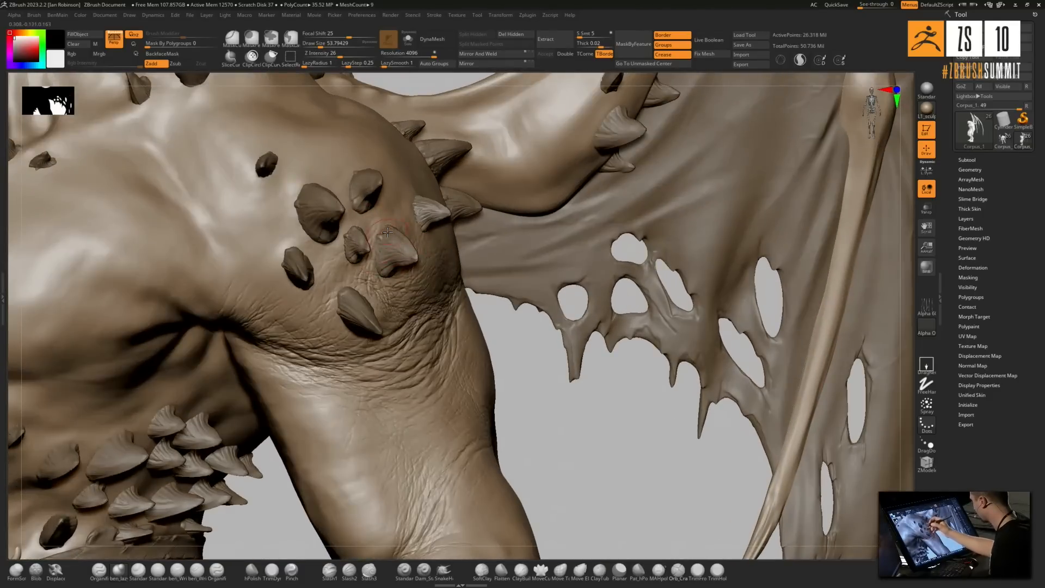
{"action": "right_click_drag", "start_coordinate": [388, 233], "coordinate": [386, 233]}
{"action": "key", "text": "s"}
{"action": "left_click", "coordinate": [390, 249]}
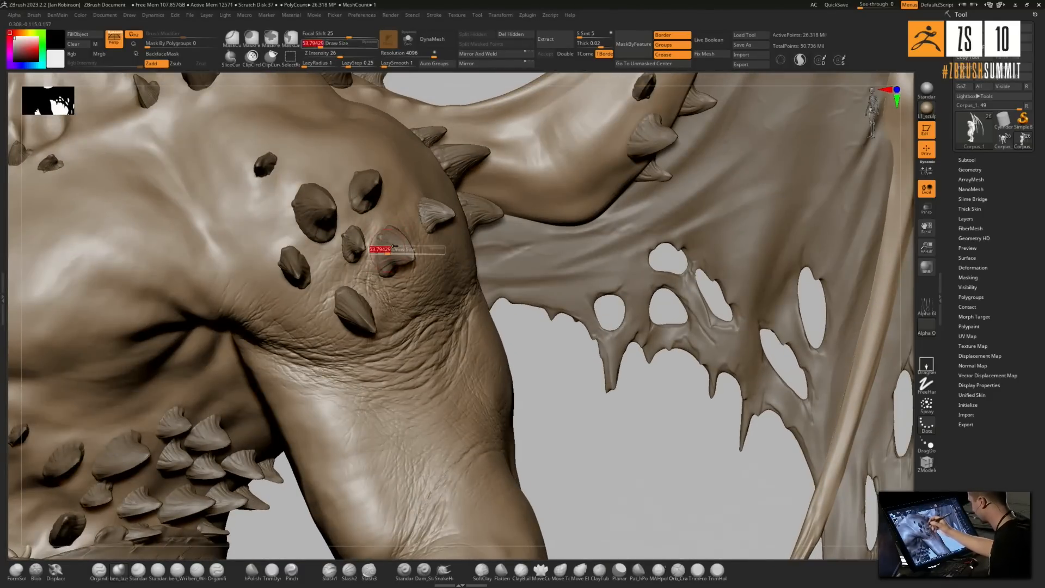
{"action": "right_click_drag", "start_coordinate": [365, 269], "coordinate": [388, 256]}
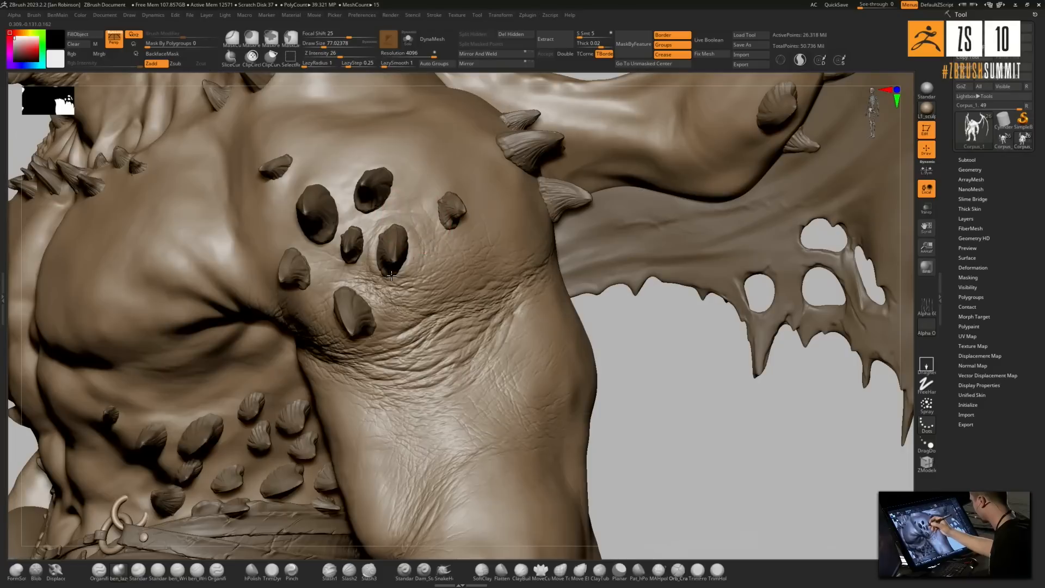
Reduce the Draw Size to between about 49 and 20 and build raised skin around the shoulder spikes above the armpit folds
{"action": "key", "text": "s"}
{"action": "left_click_drag", "start_coordinate": [379, 272], "coordinate": [373, 273]}
{"action": "mouse_move", "coordinate": [359, 278]}
{"action": "right_mouse_down"}
{"action": "mouse_move", "coordinate": [335, 283]}
{"action": "mouse_move", "coordinate": [366, 296]}
{"action": "right_mouse_up"}
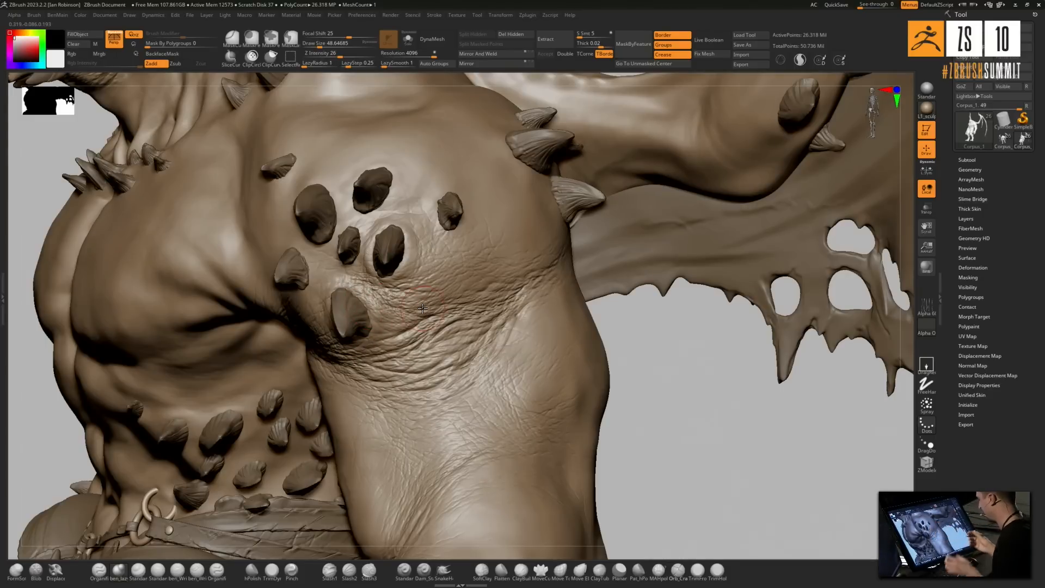
{"action": "right_click_drag", "start_coordinate": [423, 308], "coordinate": [420, 262]}
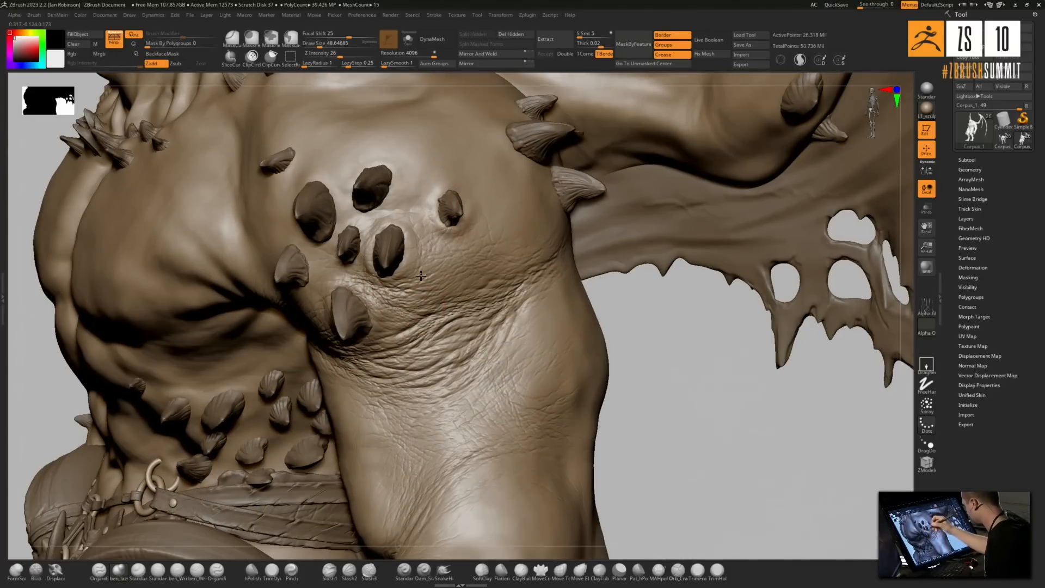
{"action": "mouse_move", "coordinate": [409, 260]}
{"action": "right_mouse_down"}
{"action": "mouse_move", "coordinate": [369, 310]}
{"action": "mouse_move", "coordinate": [330, 315]}
{"action": "mouse_move", "coordinate": [335, 286]}
{"action": "mouse_move", "coordinate": [387, 222]}
{"action": "mouse_move", "coordinate": [406, 242]}
{"action": "mouse_move", "coordinate": [381, 294]}
{"action": "right_mouse_up"}
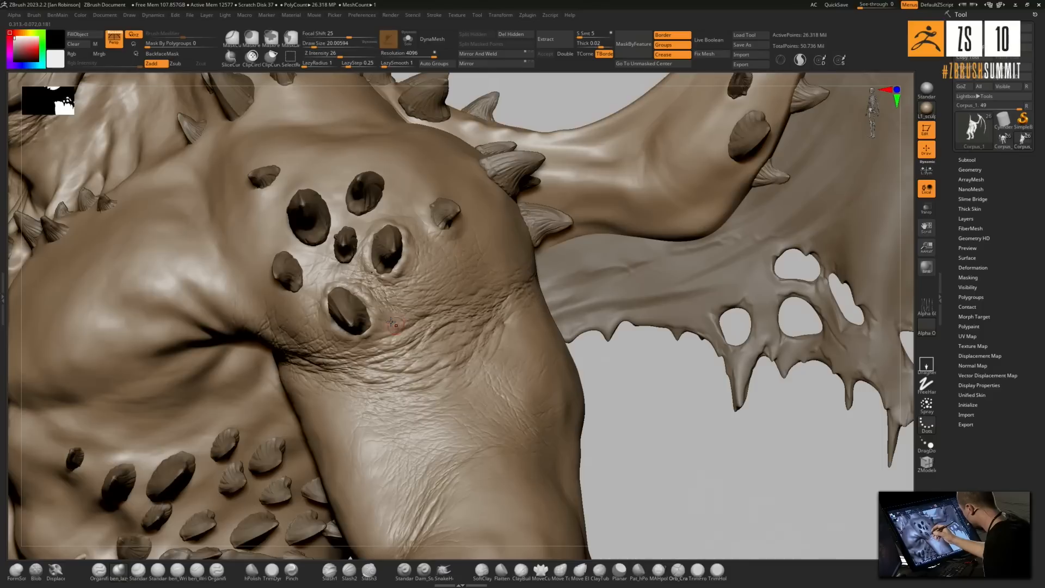
{"action": "right_click_drag", "start_coordinate": [331, 245], "coordinate": [360, 221]}
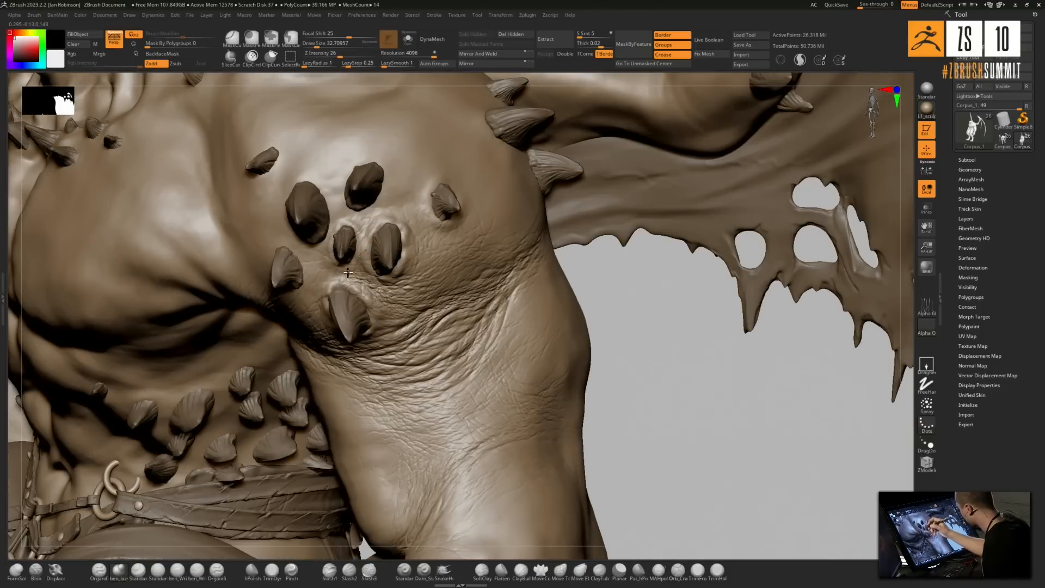
Set the Draw Size to about 140 and Z Intensity to 15 and build broad volume over the wrinkled shoulder skin
{"action": "right_click_drag", "start_coordinate": [349, 256], "coordinate": [333, 272]}
{"action": "right_click_drag", "start_coordinate": [463, 359], "coordinate": [414, 289]}
{"action": "right_click_drag", "start_coordinate": [395, 223], "coordinate": [348, 224]}
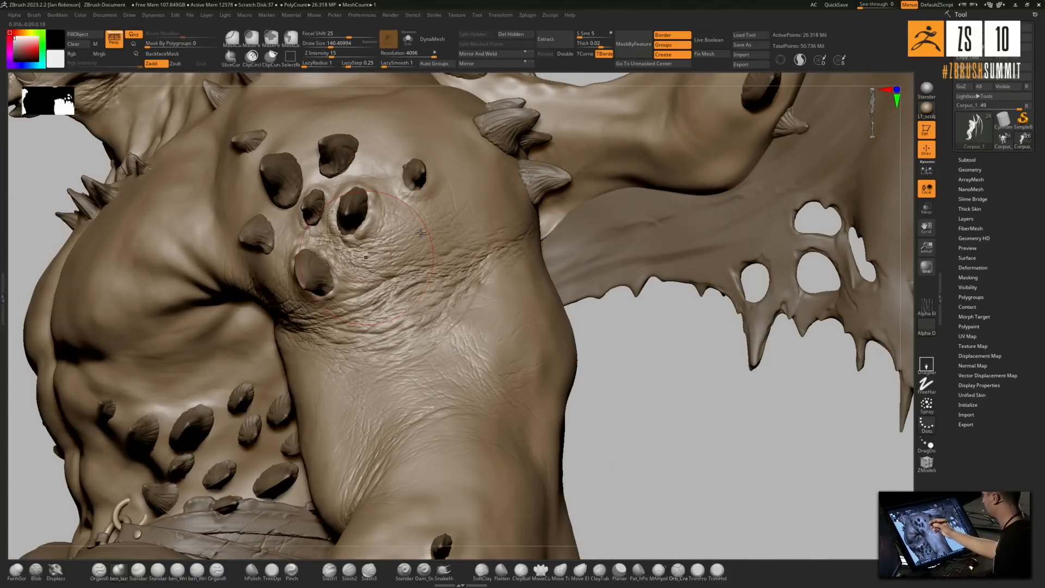
{"action": "right_click_drag", "start_coordinate": [421, 233], "coordinate": [378, 234]}
{"action": "right_click_drag", "start_coordinate": [124, 269], "coordinate": [255, 271]}
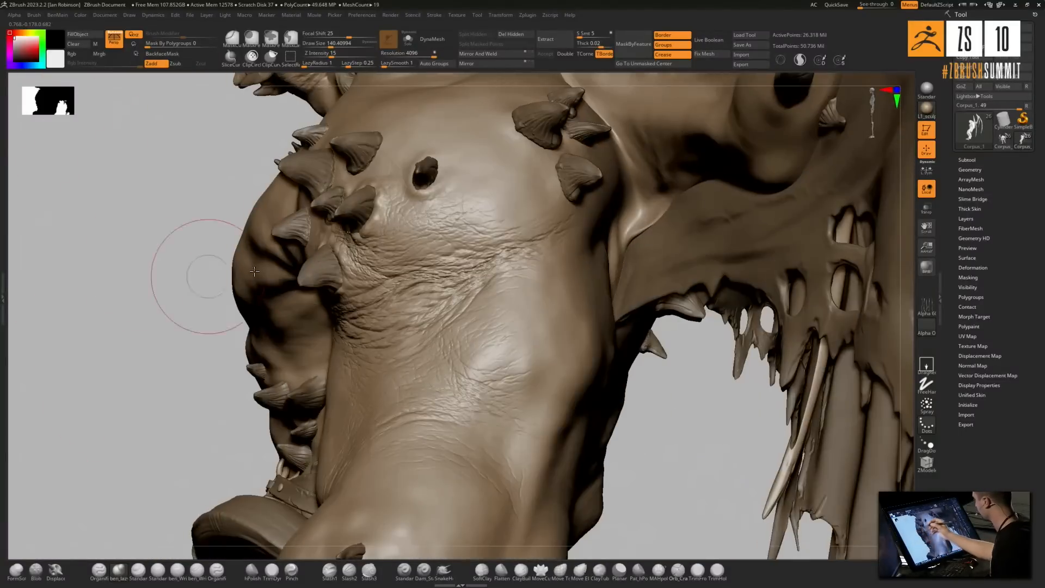
{"action": "right_click_drag", "start_coordinate": [394, 218], "coordinate": [364, 222]}
{"action": "right_click_drag", "start_coordinate": [419, 263], "coordinate": [463, 294]}
{"action": "right_click_drag", "start_coordinate": [400, 298], "coordinate": [388, 278], "text": "alt"}
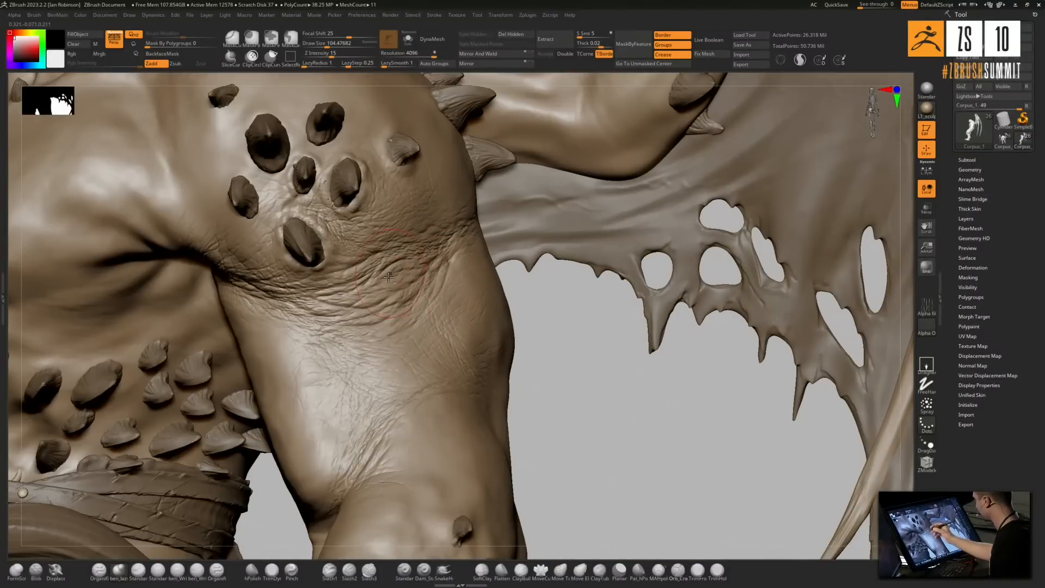
Set the Z Intensity to 21 and Draw Size to about 35 and build up the skin folds below the lowest shoulder spike
{"action": "left_click_drag", "start_coordinate": [331, 54], "coordinate": [337, 54]}
{"action": "left_click", "coordinate": [319, 45]}
{"action": "mouse_move", "coordinate": [387, 316]}
{"action": "right_mouse_down"}
{"action": "mouse_move", "coordinate": [373, 324]}
{"action": "mouse_move", "coordinate": [387, 354]}
{"action": "right_mouse_up"}
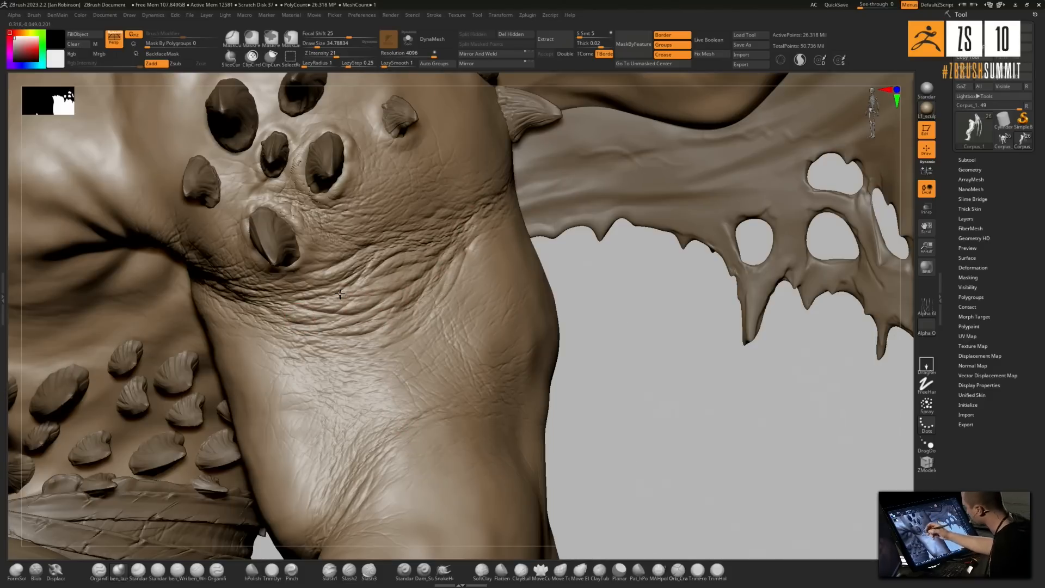
{"action": "right_click_drag", "start_coordinate": [352, 297], "coordinate": [363, 296]}
{"action": "left_click_drag", "start_coordinate": [263, 302], "coordinate": [321, 326]}
{"action": "mouse_move", "coordinate": [240, 287]}
{"action": "left_mouse_down"}
{"action": "mouse_move", "coordinate": [321, 301]}
{"action": "mouse_move", "coordinate": [303, 277]}
{"action": "left_mouse_up"}
{"action": "right_click_drag", "start_coordinate": [401, 254], "coordinate": [405, 298]}
{"action": "left_click_drag", "start_coordinate": [394, 317], "coordinate": [349, 353]}
Build diagonal skin folds across the mid upper arm and inner elbow, refining the outer armpit crease at Draw Size about 23
{"action": "mouse_move", "coordinate": [406, 400]}
{"action": "right_mouse_down", "text": "alt"}
{"action": "mouse_move", "coordinate": [423, 334]}
{"action": "mouse_move", "coordinate": [457, 321]}
{"action": "right_mouse_up", "text": "alt"}
{"action": "mouse_move", "coordinate": [394, 382]}
{"action": "left_mouse_down"}
{"action": "mouse_move", "coordinate": [357, 442]}
{"action": "mouse_move", "coordinate": [375, 452]}
{"action": "left_mouse_up"}
{"action": "mouse_move", "coordinate": [430, 392]}
{"action": "right_mouse_down"}
{"action": "mouse_move", "coordinate": [451, 368]}
{"action": "mouse_move", "coordinate": [482, 362]}
{"action": "right_mouse_up"}
{"action": "left_click_drag", "start_coordinate": [455, 350], "coordinate": [416, 404]}
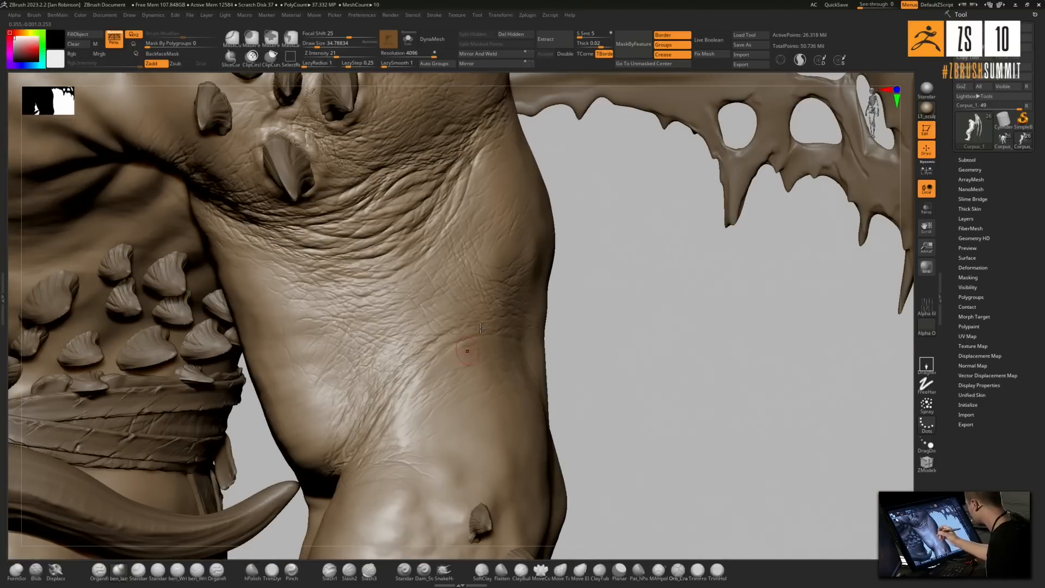
{"action": "mouse_move", "coordinate": [394, 366]}
{"action": "right_mouse_down"}
{"action": "mouse_move", "coordinate": [411, 384]}
{"action": "mouse_move", "coordinate": [397, 382]}
{"action": "right_mouse_up"}
{"action": "left_click_drag", "start_coordinate": [438, 380], "coordinate": [335, 479]}
{"action": "right_click_drag", "start_coordinate": [435, 390], "coordinate": [394, 436]}
{"action": "left_click_drag", "start_coordinate": [479, 216], "coordinate": [420, 297]}
{"action": "right_click_drag", "start_coordinate": [459, 248], "coordinate": [452, 243]}
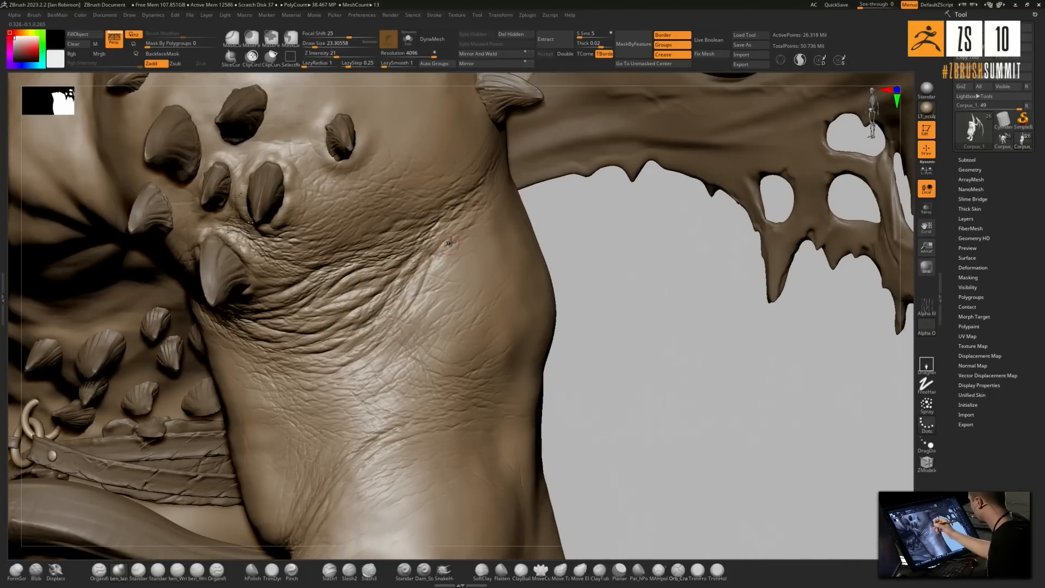
{"action": "right_click_drag", "start_coordinate": [398, 254], "coordinate": [365, 251], "text": "ctrl"}
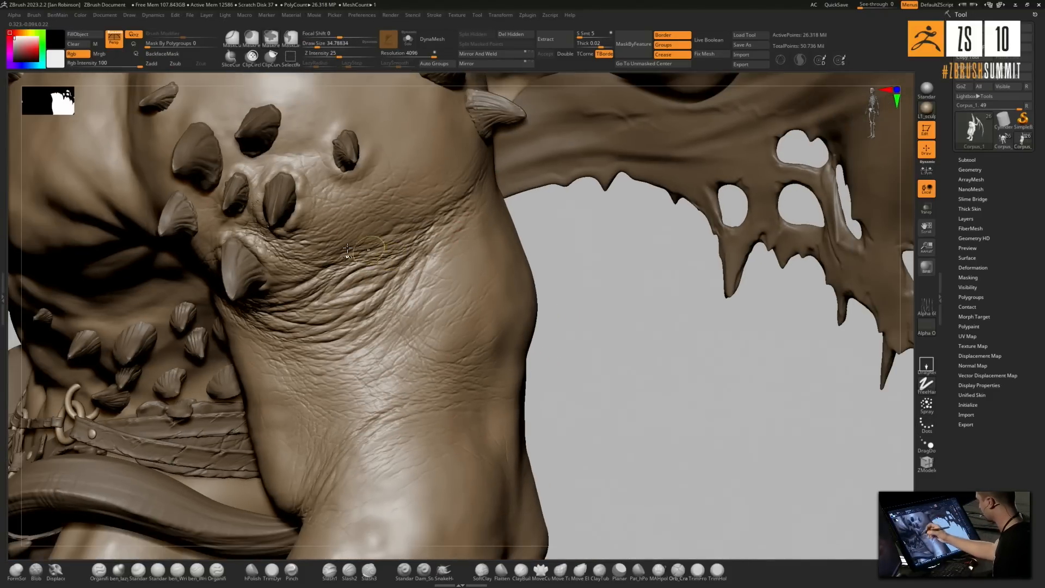
{"action": "right_click_drag", "start_coordinate": [407, 318], "coordinate": [443, 254], "text": "ctrl"}
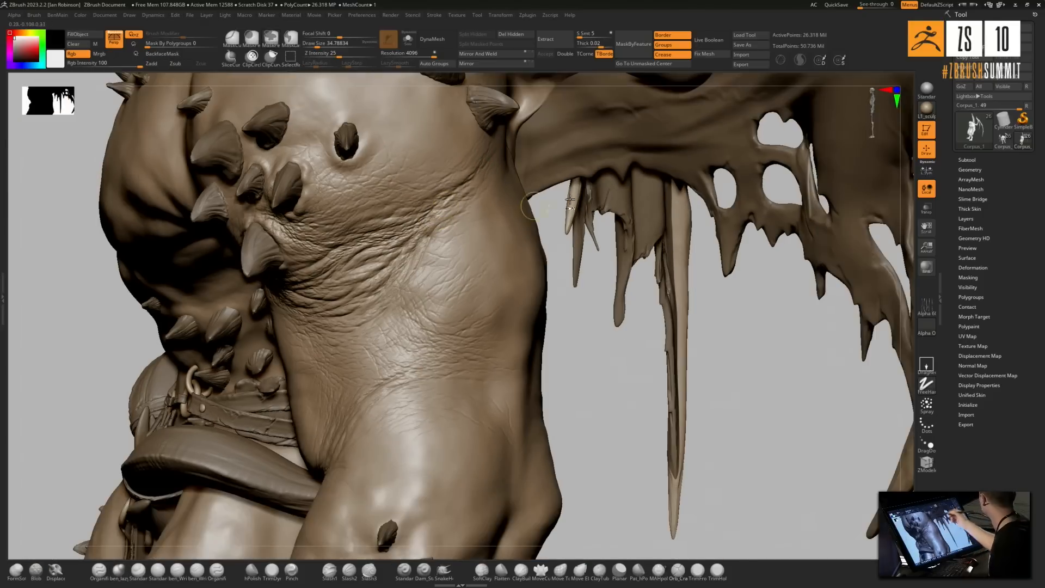
Preview the whole creature in the NormalRGBMat material from several angles and return to the brown L1_sculpt material
{"action": "left_click", "coordinate": [928, 94]}
{"action": "left_click", "coordinate": [928, 94]}
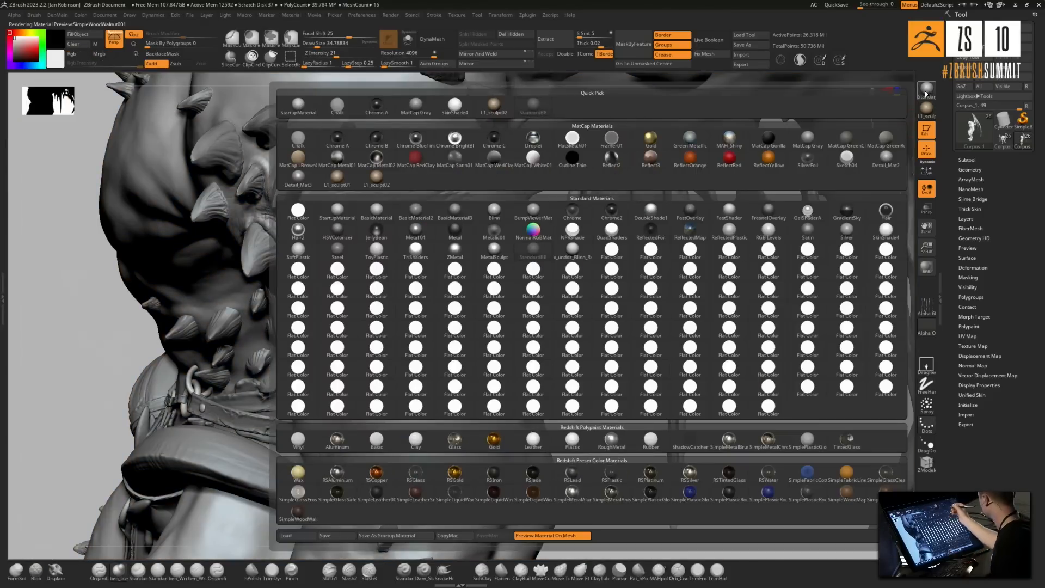
{"action": "left_click", "coordinate": [535, 231]}
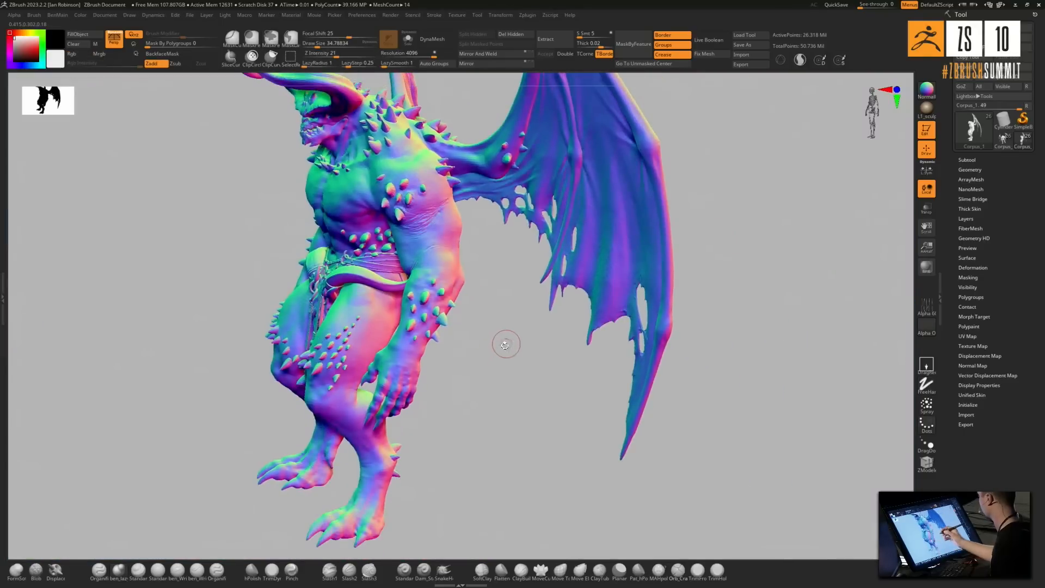
{"action": "left_click_drag", "start_coordinate": [502, 343], "coordinate": [548, 417]}
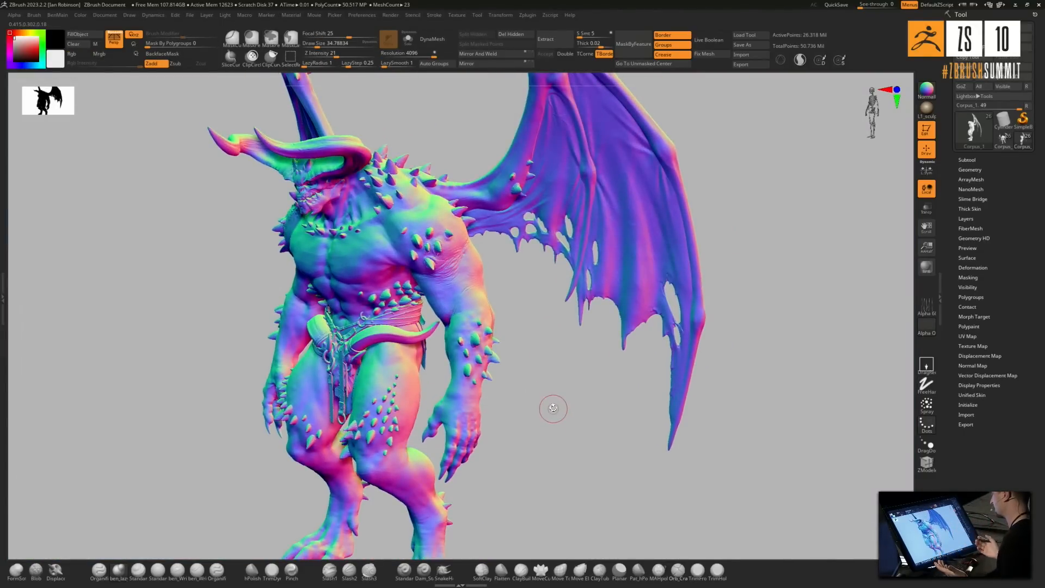
{"action": "left_click_drag", "start_coordinate": [553, 409], "coordinate": [544, 366]}
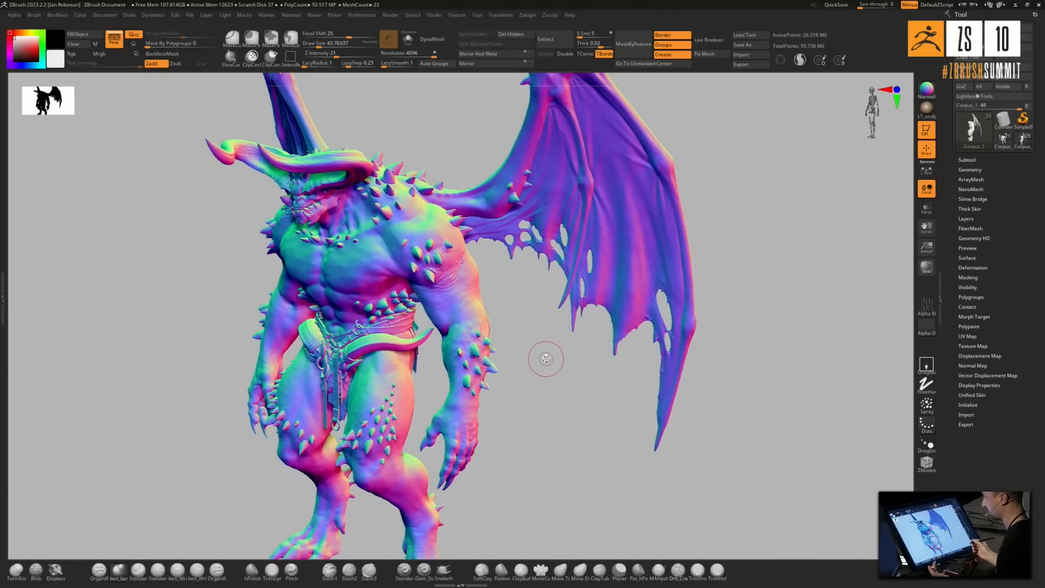
{"action": "left_click_drag", "start_coordinate": [545, 335], "coordinate": [539, 341]}
{"action": "right_click_drag", "start_coordinate": [527, 292], "coordinate": [538, 332], "text": "ctrl"}
{"action": "left_click", "coordinate": [928, 110]}
Reduce the Draw Size to about 25 and raise puffy ridges between the wrinkles below the shoulder spikes
{"action": "right_click_drag", "start_coordinate": [452, 305], "coordinate": [512, 288], "text": "ctrl"}
{"action": "key", "text": "s"}
{"action": "right_click_drag", "start_coordinate": [385, 290], "coordinate": [422, 229], "text": "alt"}
{"action": "key", "text": "s"}
{"action": "left_click_drag", "start_coordinate": [422, 229], "coordinate": [389, 249]}
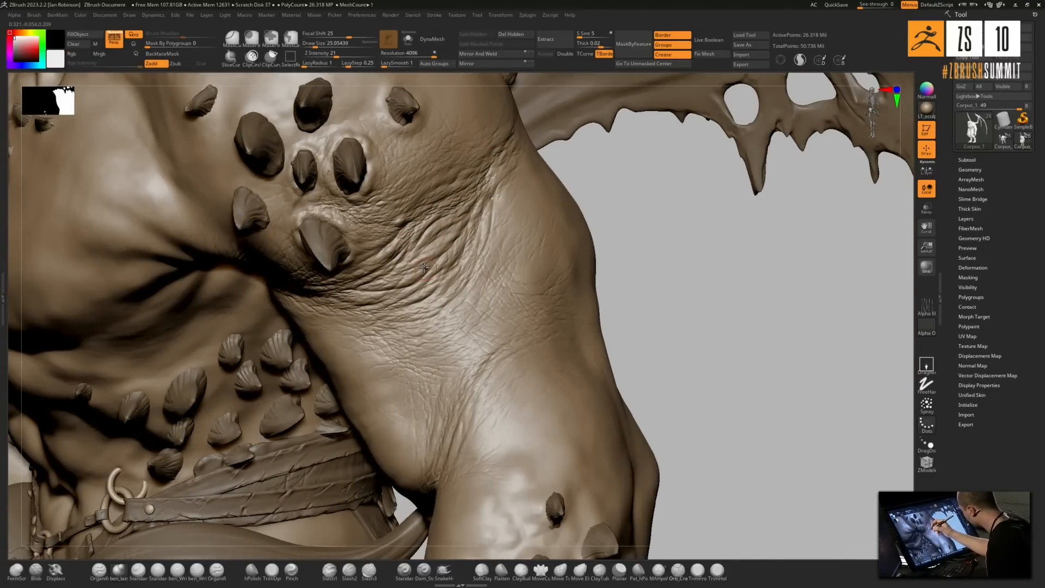
{"action": "left_click_drag", "start_coordinate": [451, 276], "coordinate": [447, 301]}
{"action": "left_click_drag", "start_coordinate": [494, 200], "coordinate": [489, 224]}
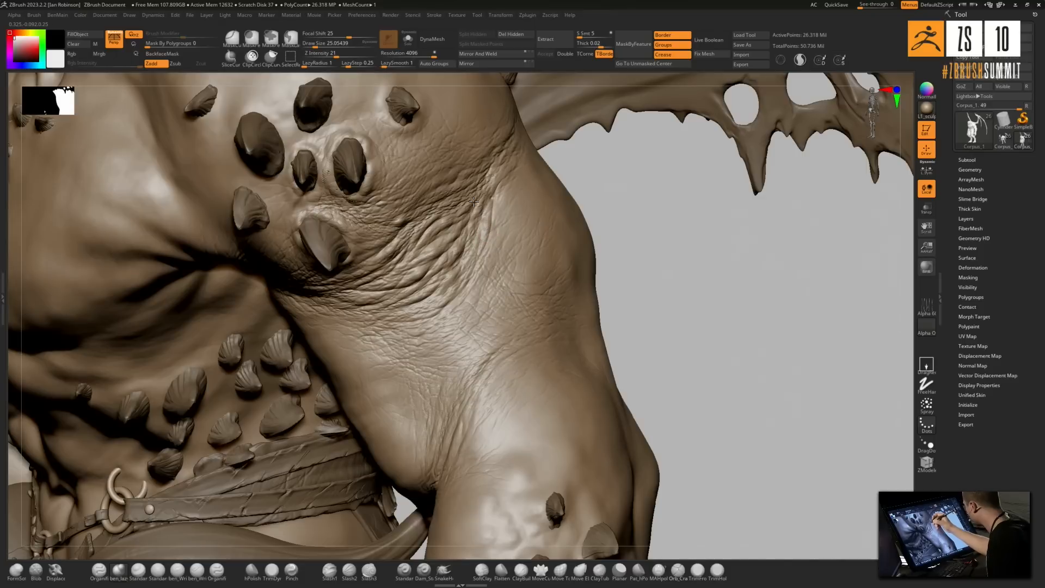
Reduce the Draw Size to about 14 and add small round bumps around the upper armpit crease and wrinkled folds
{"action": "key", "text": "s"}
{"action": "left_click_drag", "start_coordinate": [458, 183], "coordinate": [450, 179]}
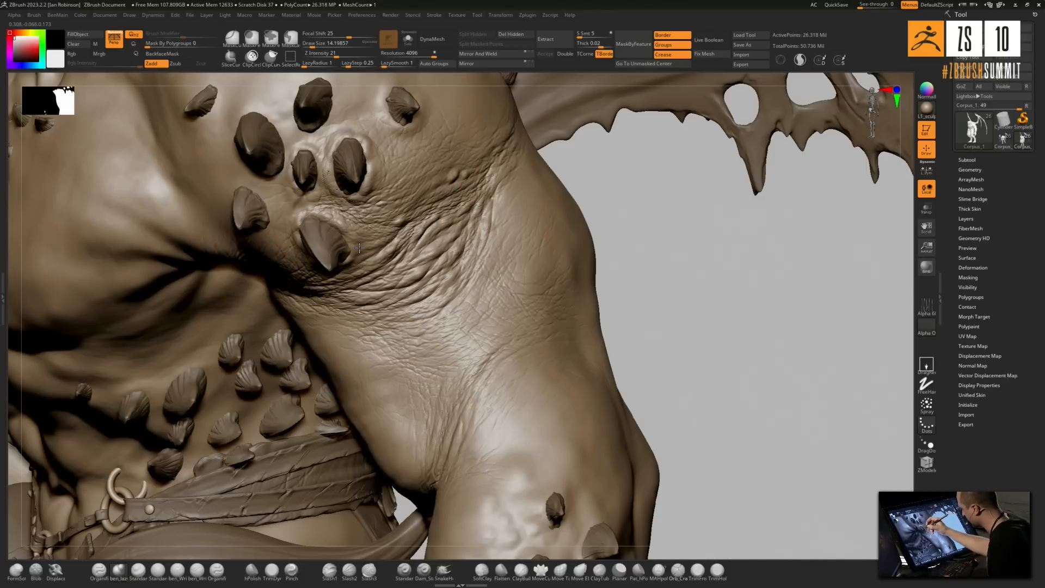
{"action": "right_click_drag", "start_coordinate": [388, 251], "coordinate": [369, 277]}
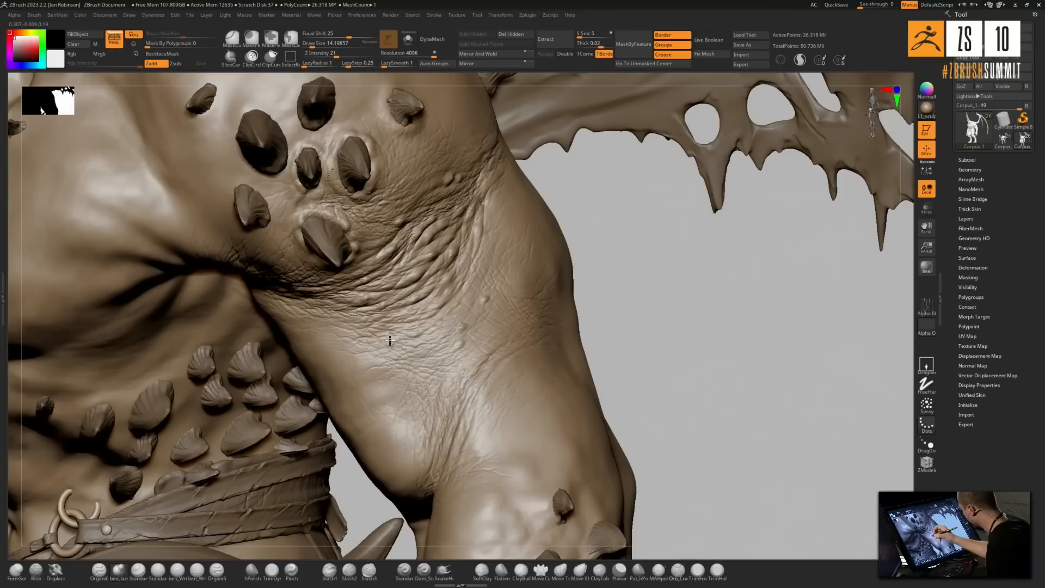
Scatter small bumps down the mid upper arm toward the inner elbow with a Draw Size of about 16
{"action": "right_click_drag", "start_coordinate": [413, 362], "coordinate": [454, 324]}
{"action": "mouse_move", "coordinate": [482, 271]}
{"action": "right_mouse_down"}
{"action": "mouse_move", "coordinate": [817, 345]}
{"action": "mouse_move", "coordinate": [463, 318]}
{"action": "right_mouse_up"}
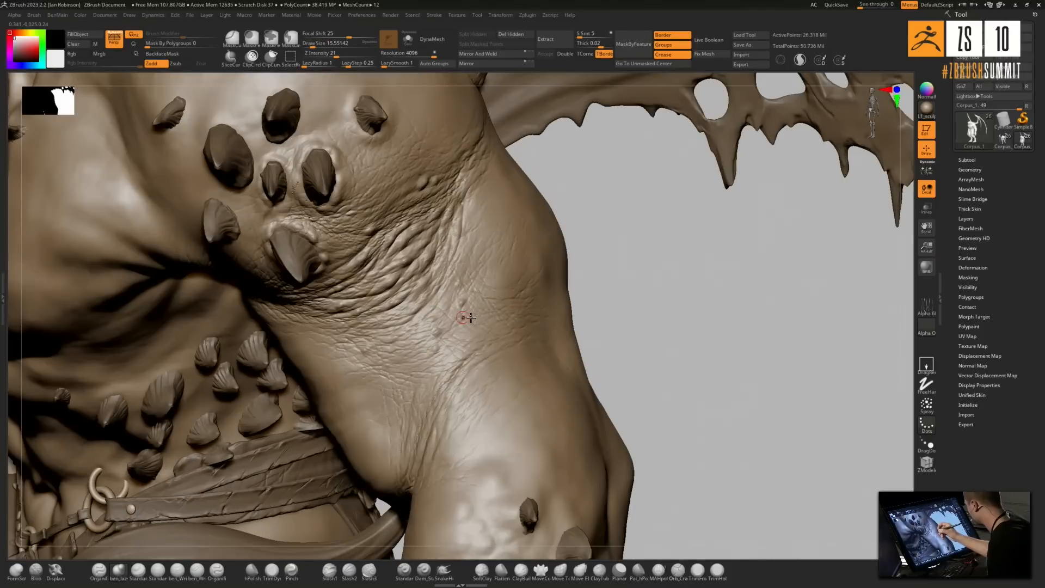
{"action": "right_click_drag", "start_coordinate": [492, 266], "coordinate": [483, 252]}
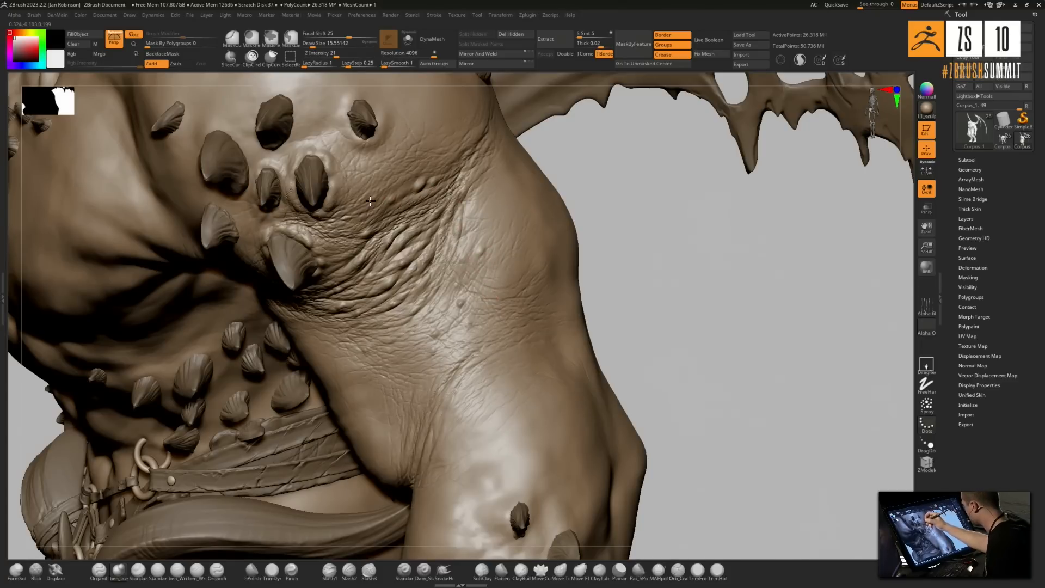
{"action": "mouse_move", "coordinate": [371, 198]}
{"action": "right_mouse_down"}
{"action": "mouse_move", "coordinate": [451, 346]}
{"action": "mouse_move", "coordinate": [471, 338]}
{"action": "right_mouse_up"}
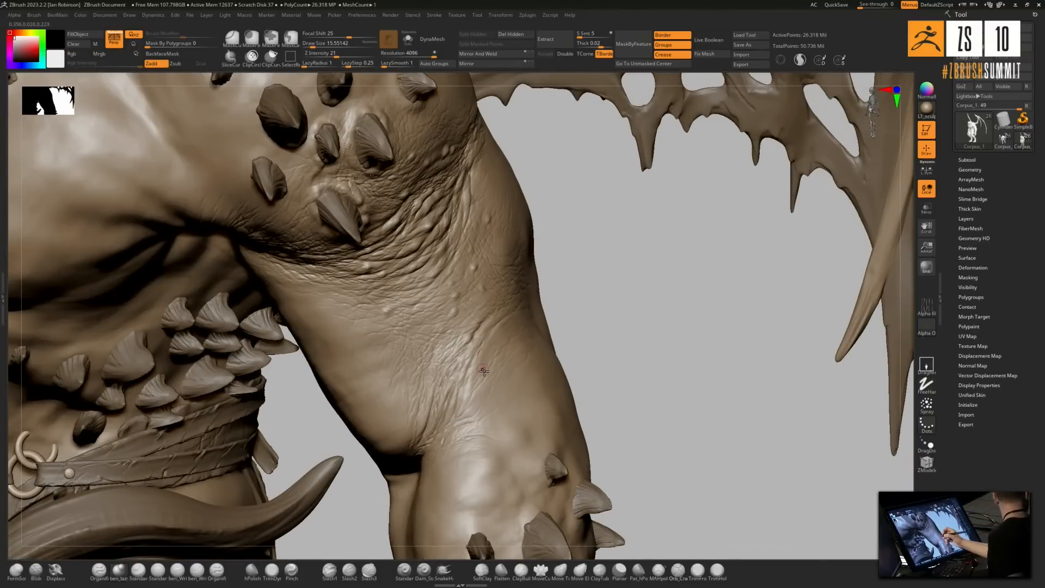
{"action": "right_click_drag", "start_coordinate": [486, 373], "coordinate": [458, 358]}
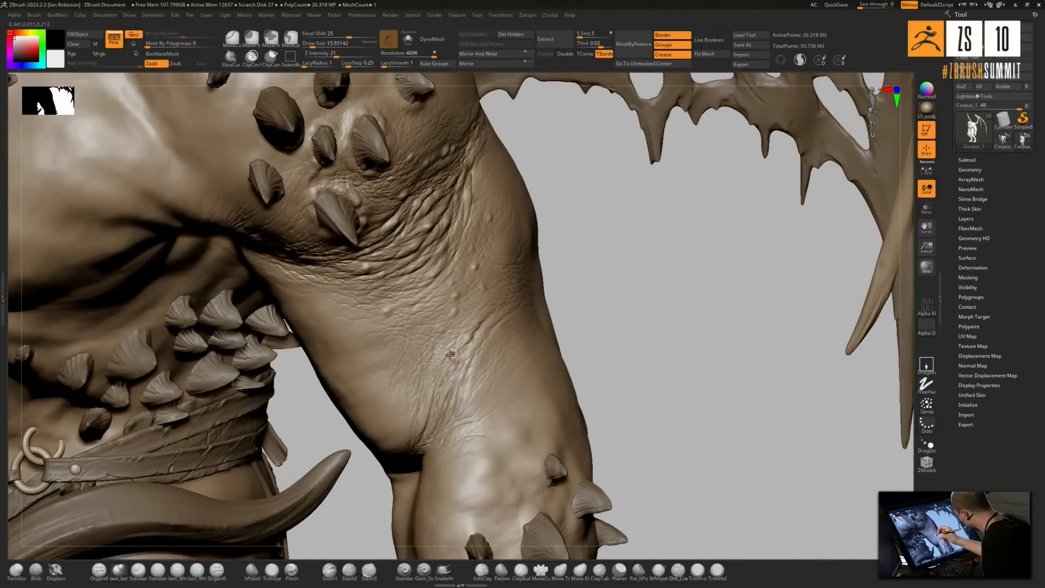
Switch to the Organi brush in Zsub mode at Z Intensity 25 and carve creases among the upper arm wrinkles and bumps
{"action": "left_click", "coordinate": [217, 570]}
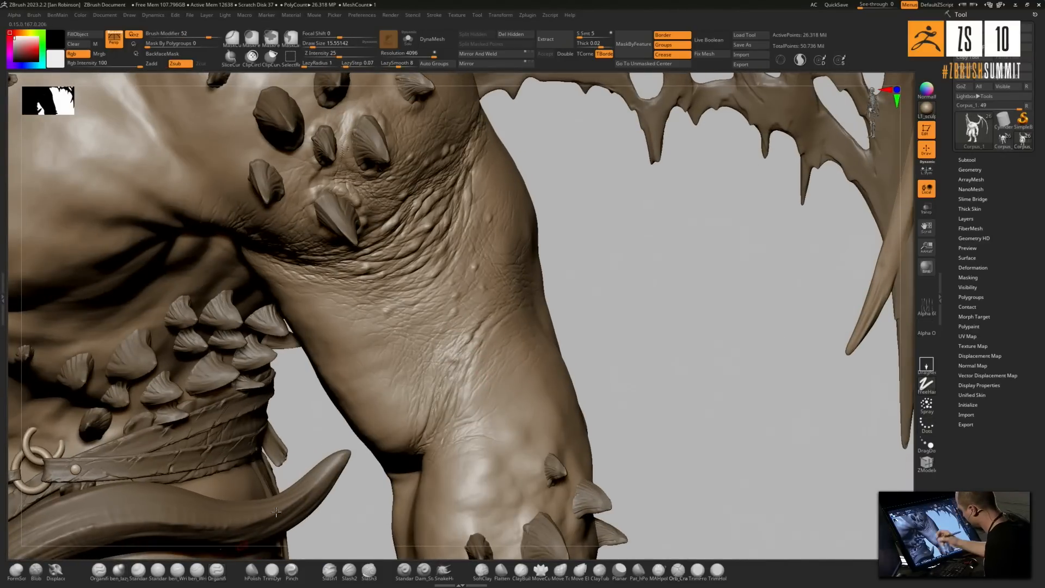
{"action": "right_click_drag", "start_coordinate": [461, 294], "coordinate": [464, 246], "text": "ctrl"}
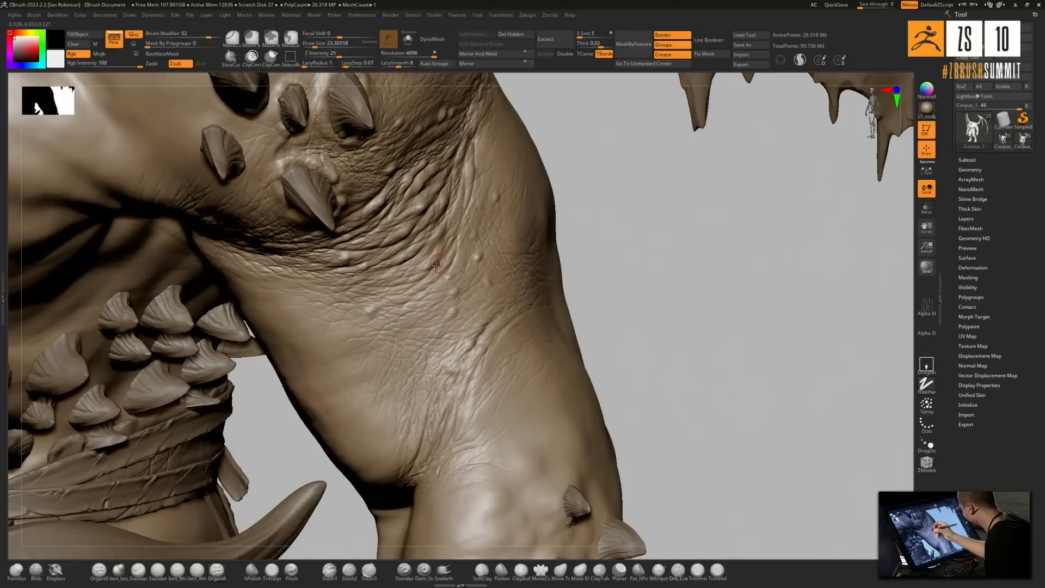
{"action": "right_click_drag", "start_coordinate": [428, 302], "coordinate": [520, 300]}
{"action": "key", "text": "bracketright"}
{"action": "key", "text": "bracketright"}
{"action": "key", "text": "bracketleft"}
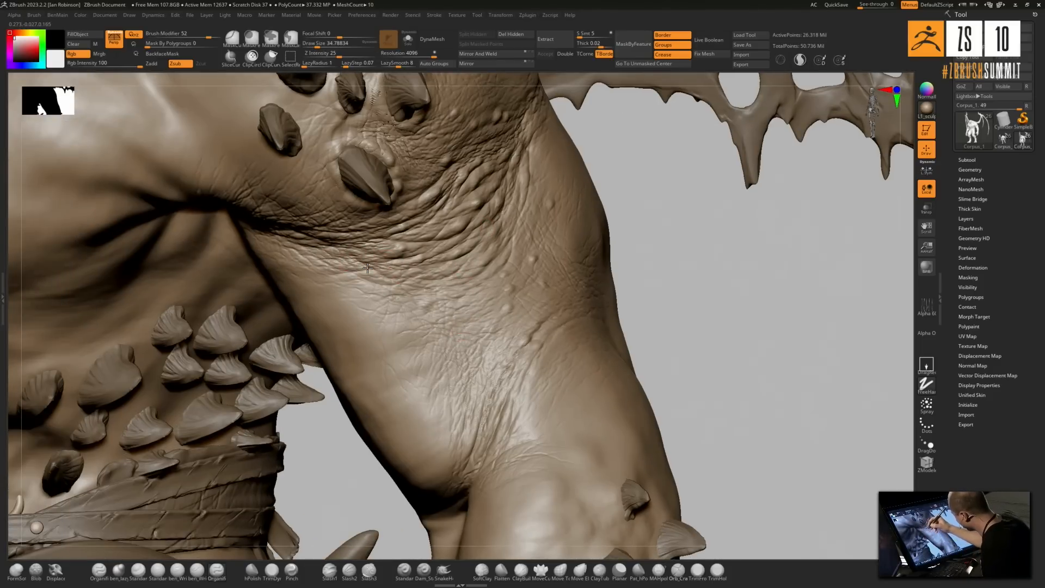
{"action": "right_click_drag", "start_coordinate": [394, 259], "coordinate": [494, 385]}
{"action": "key", "text": "bracketleft"}
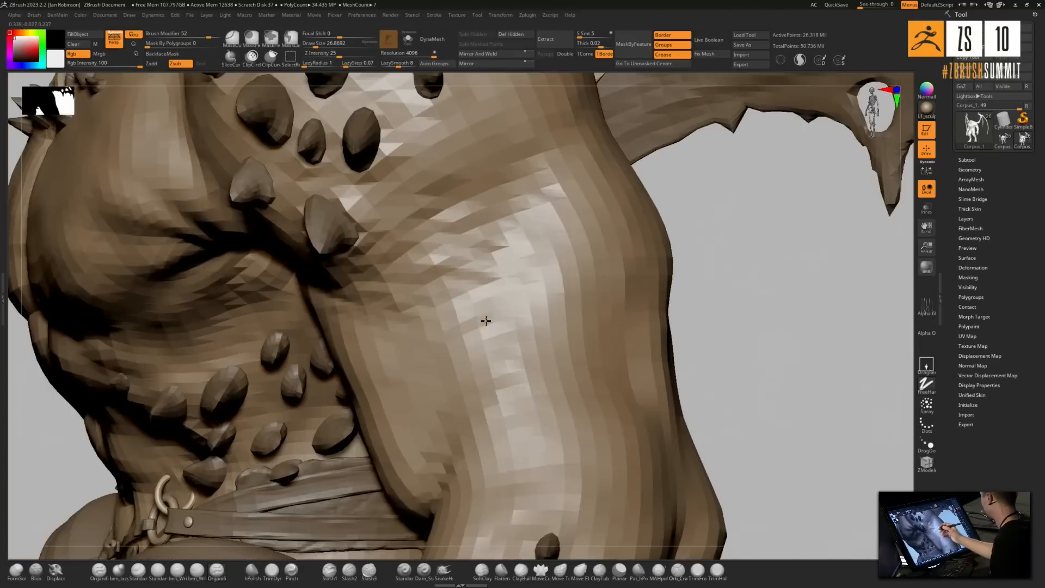
{"action": "right_click_drag", "start_coordinate": [505, 315], "coordinate": [510, 313]}
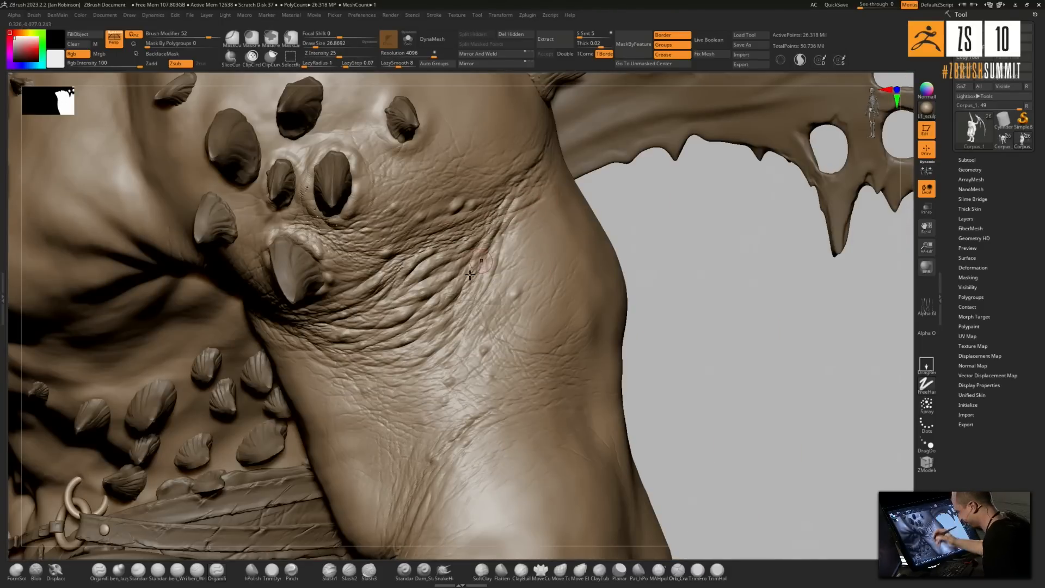
Switch back to the ben_laz brush and build more small bumps along the upper crease, reducing the Draw Size to about 20
{"action": "left_click", "coordinate": [118, 572]}
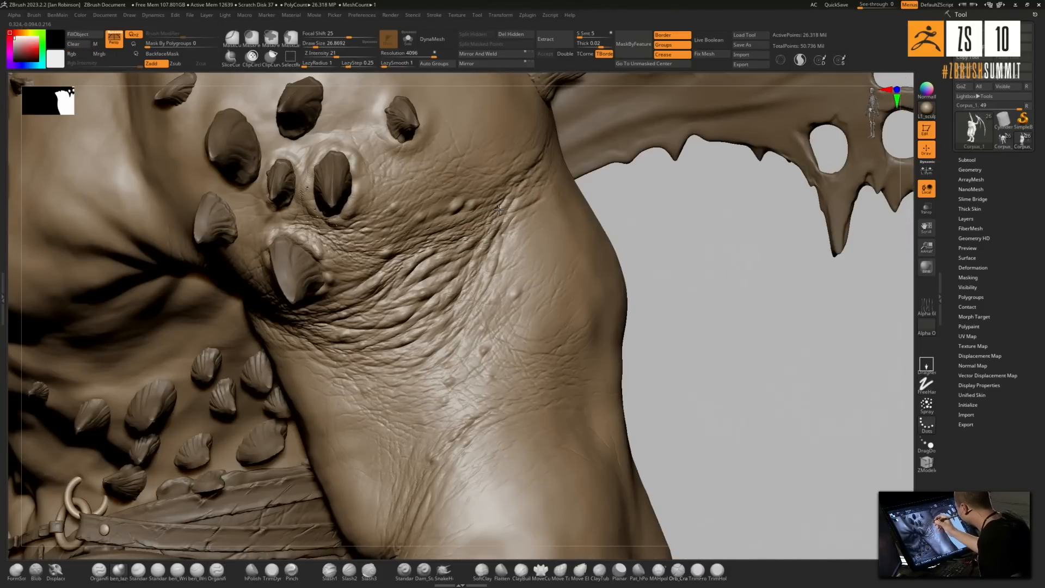
{"action": "left_click_drag", "start_coordinate": [425, 233], "coordinate": [378, 221]}
{"action": "right_click_drag", "start_coordinate": [381, 305], "coordinate": [496, 278]}
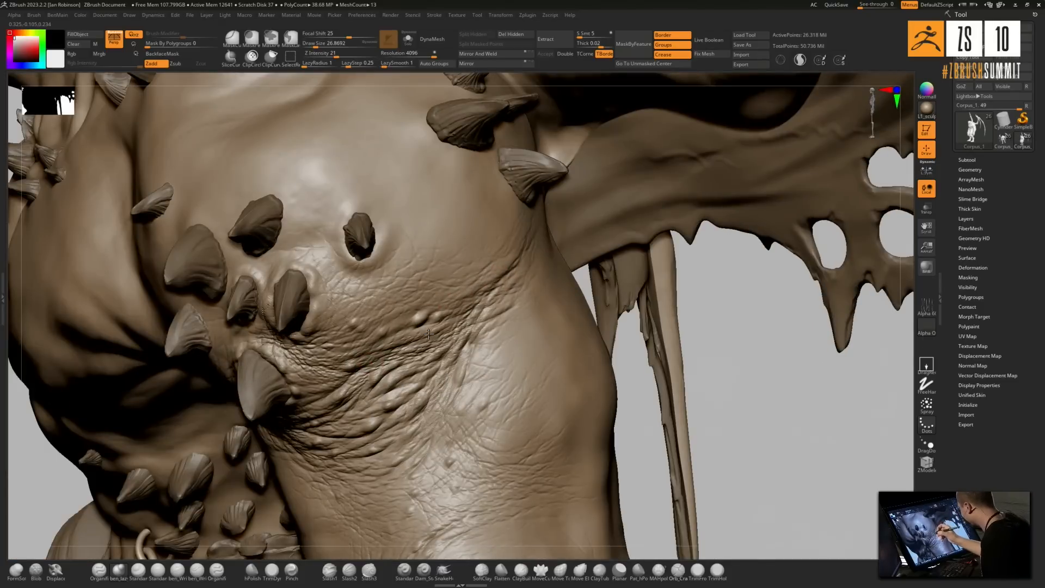
{"action": "right_click_drag", "start_coordinate": [520, 256], "coordinate": [510, 259]}
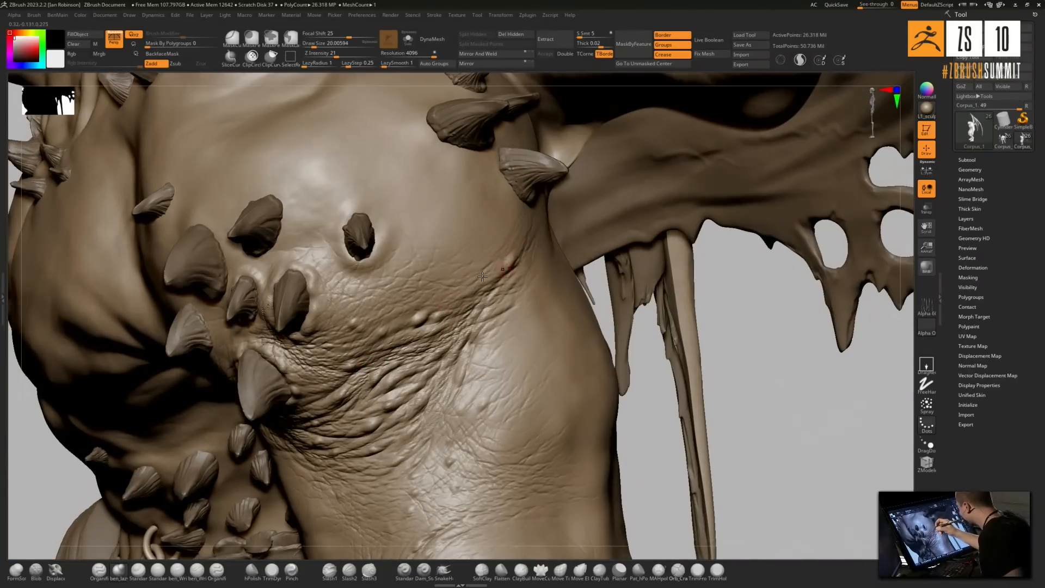
Check the creature in the NormalRGBMat material, return to the brown sculpt material, and examine the skin detail on both shoulders
{"action": "right_click_drag", "start_coordinate": [536, 347], "coordinate": [586, 397], "text": "ctrl"}
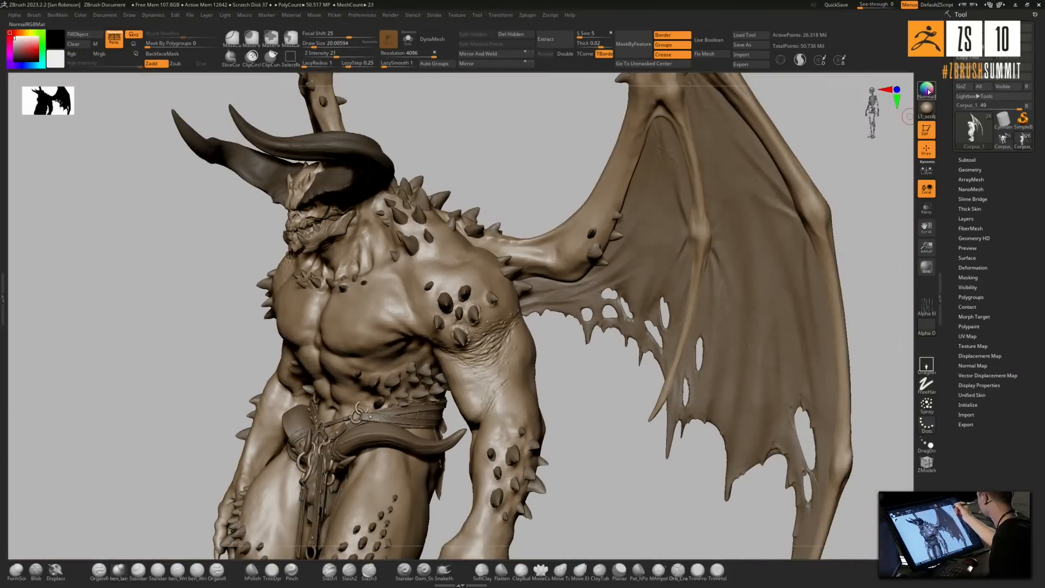
{"action": "left_click", "coordinate": [928, 91]}
{"action": "mouse_move", "coordinate": [630, 366]}
{"action": "right_mouse_down", "text": "ctrl"}
{"action": "mouse_move", "coordinate": [620, 387]}
{"action": "mouse_move", "coordinate": [539, 365]}
{"action": "mouse_move", "coordinate": [560, 376]}
{"action": "mouse_move", "coordinate": [539, 401]}
{"action": "mouse_move", "coordinate": [577, 420]}
{"action": "mouse_move", "coordinate": [577, 469]}
{"action": "mouse_move", "coordinate": [473, 446]}
{"action": "mouse_move", "coordinate": [553, 436]}
{"action": "mouse_move", "coordinate": [544, 436]}
{"action": "mouse_move", "coordinate": [583, 401]}
{"action": "mouse_move", "coordinate": [649, 385]}
{"action": "mouse_move", "coordinate": [550, 434]}
{"action": "mouse_move", "coordinate": [583, 429]}
{"action": "mouse_move", "coordinate": [620, 387]}
{"action": "mouse_move", "coordinate": [593, 411]}
{"action": "mouse_move", "coordinate": [546, 351]}
{"action": "mouse_move", "coordinate": [597, 401]}
{"action": "right_mouse_up", "text": "ctrl"}
{"action": "mouse_move", "coordinate": [601, 409]}
{"action": "left_mouse_down"}
{"action": "mouse_move", "coordinate": [557, 402]}
{"action": "mouse_move", "coordinate": [561, 428]}
{"action": "left_mouse_up"}
{"action": "left_click", "coordinate": [927, 111]}
{"action": "mouse_move", "coordinate": [576, 299]}
{"action": "left_mouse_down"}
{"action": "mouse_move", "coordinate": [577, 334]}
{"action": "mouse_move", "coordinate": [560, 261]}
{"action": "mouse_move", "coordinate": [531, 261]}
{"action": "mouse_move", "coordinate": [508, 233]}
{"action": "left_mouse_up"}
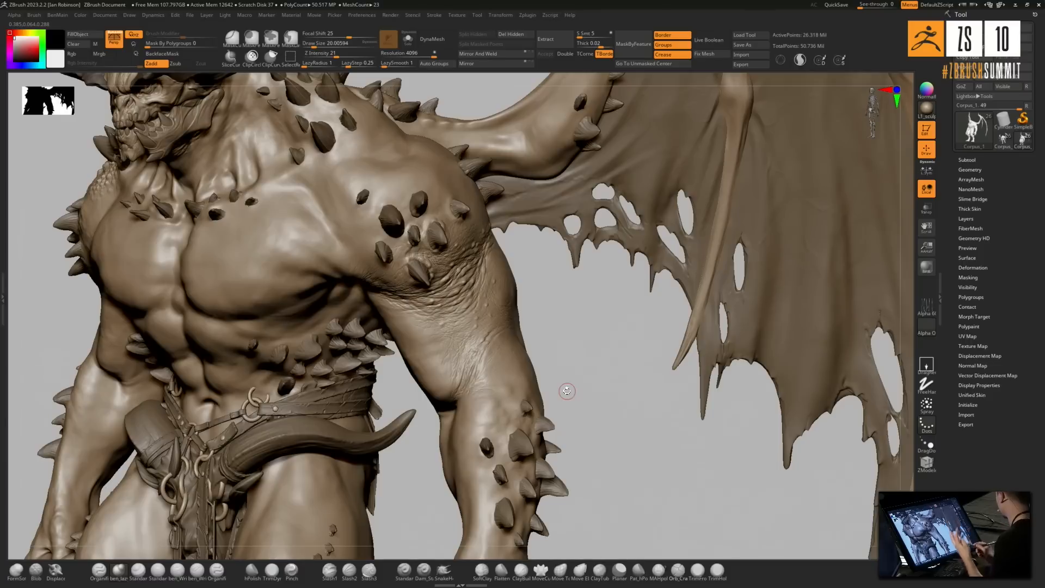
{"action": "mouse_move", "coordinate": [572, 327]}
{"action": "left_mouse_down"}
{"action": "mouse_move", "coordinate": [510, 300]}
{"action": "mouse_move", "coordinate": [430, 338]}
{"action": "mouse_move", "coordinate": [477, 247]}
{"action": "mouse_move", "coordinate": [517, 284]}
{"action": "mouse_move", "coordinate": [563, 372]}
{"action": "mouse_move", "coordinate": [609, 378]}
{"action": "left_mouse_up"}
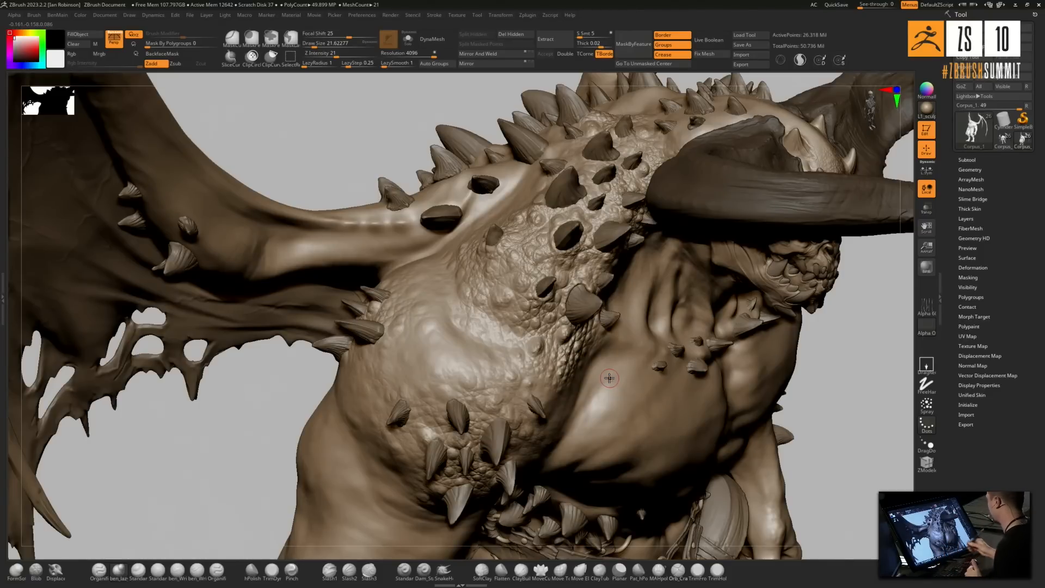
Examine the bumps, wrinkles and spike surroundings on the shoulder and upper arm from several angles and distances
{"action": "mouse_move", "coordinate": [598, 316]}
{"action": "left_mouse_down"}
{"action": "mouse_move", "coordinate": [651, 374]}
{"action": "mouse_move", "coordinate": [647, 385]}
{"action": "left_mouse_up"}
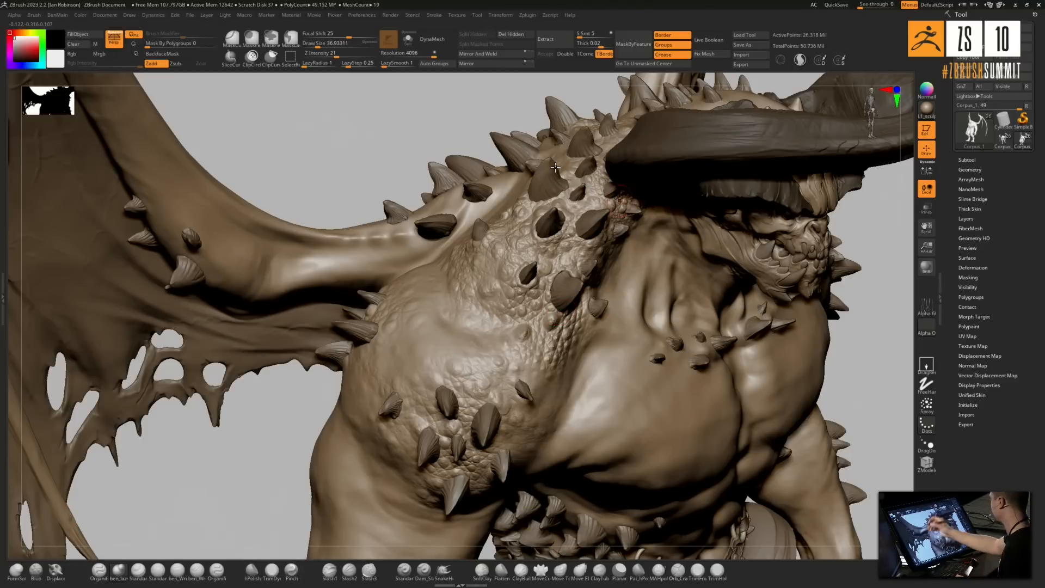
{"action": "right_click_drag", "start_coordinate": [561, 450], "coordinate": [559, 451]}
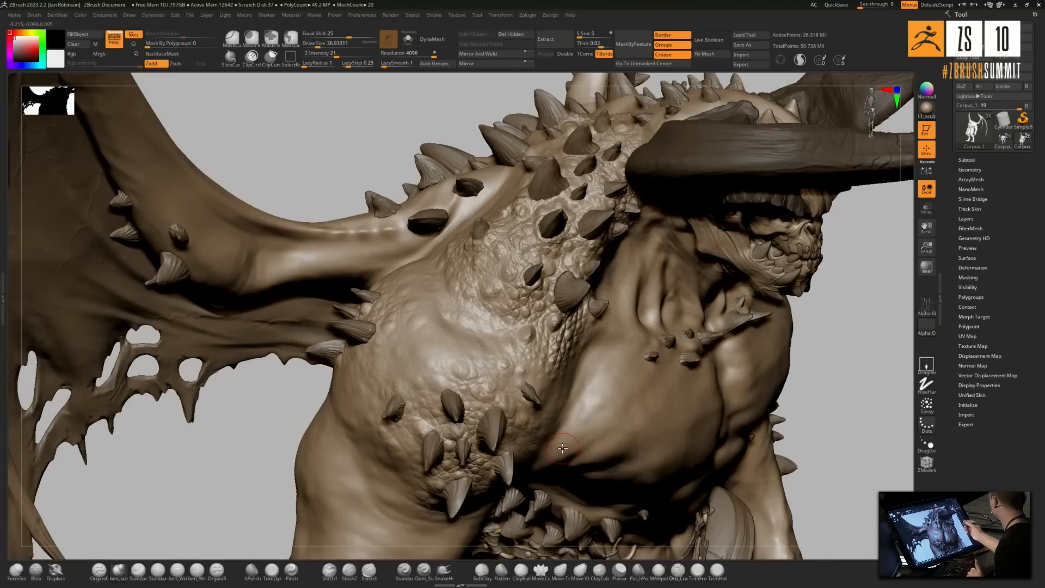
{"action": "right_click_drag", "start_coordinate": [763, 338], "coordinate": [543, 396]}
{"action": "mouse_move", "coordinate": [546, 330]}
{"action": "right_mouse_down"}
{"action": "mouse_move", "coordinate": [570, 379]}
{"action": "mouse_move", "coordinate": [598, 371]}
{"action": "mouse_move", "coordinate": [618, 384]}
{"action": "right_mouse_up"}
{"action": "key", "text": "s"}
{"action": "left_click", "coordinate": [602, 370]}
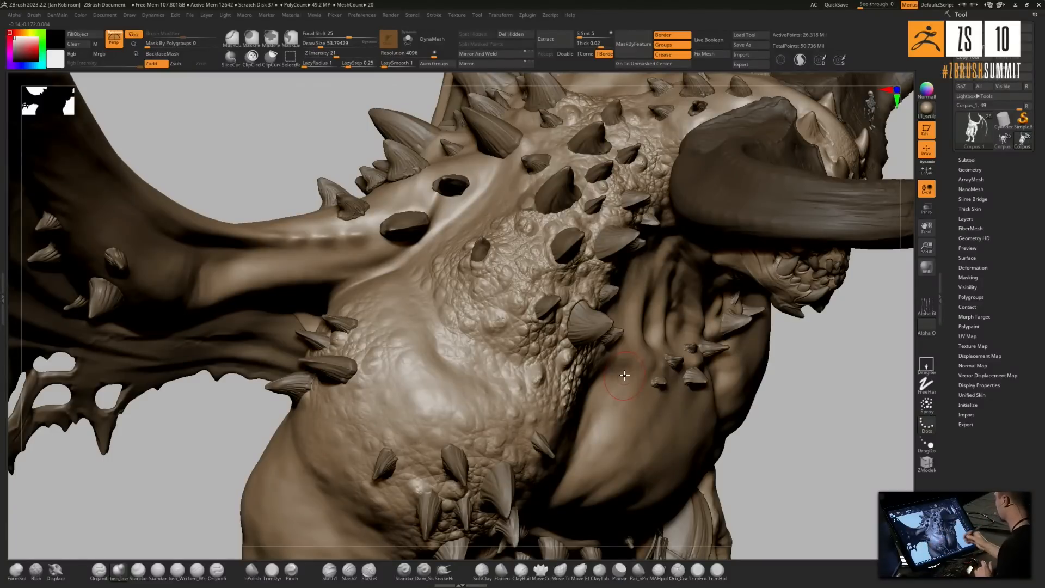
{"action": "right_click_drag", "start_coordinate": [625, 376], "coordinate": [624, 385]}
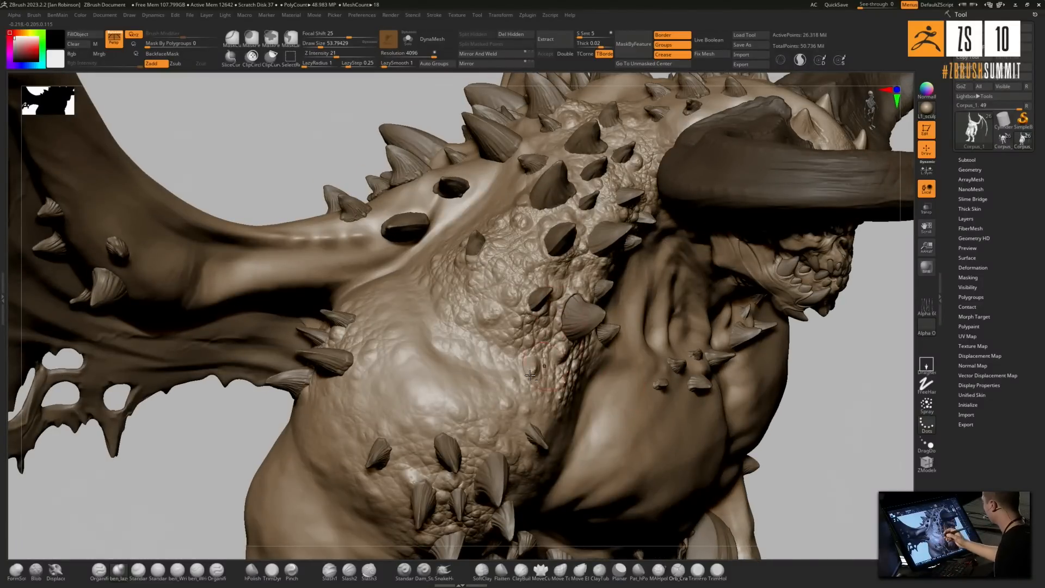
{"action": "right_click_drag", "start_coordinate": [530, 376], "coordinate": [424, 297]}
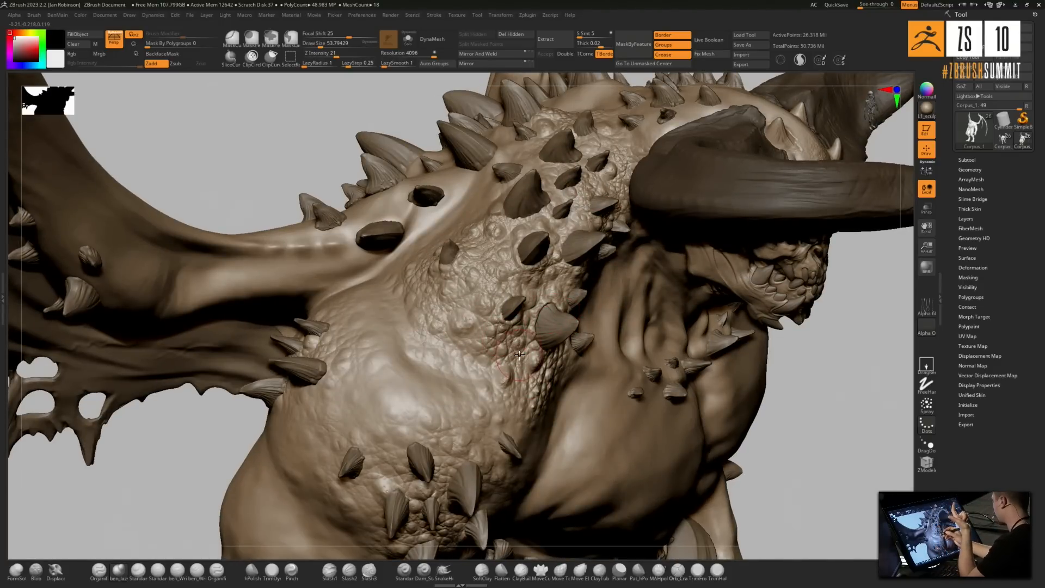
{"action": "right_click_drag", "start_coordinate": [520, 352], "coordinate": [492, 320]}
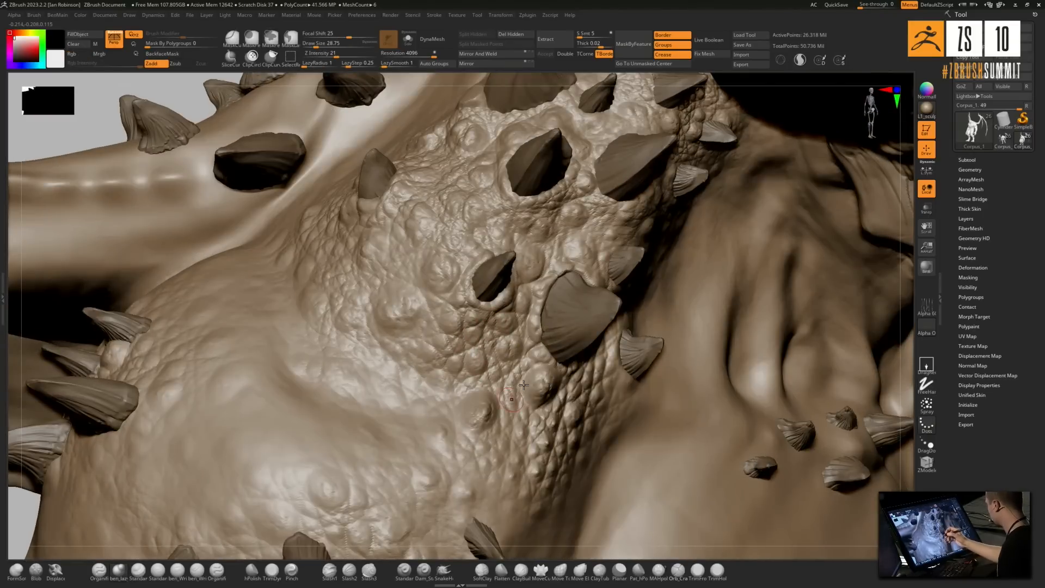
{"action": "right_click_drag", "start_coordinate": [538, 376], "coordinate": [524, 334], "text": "ctrl"}
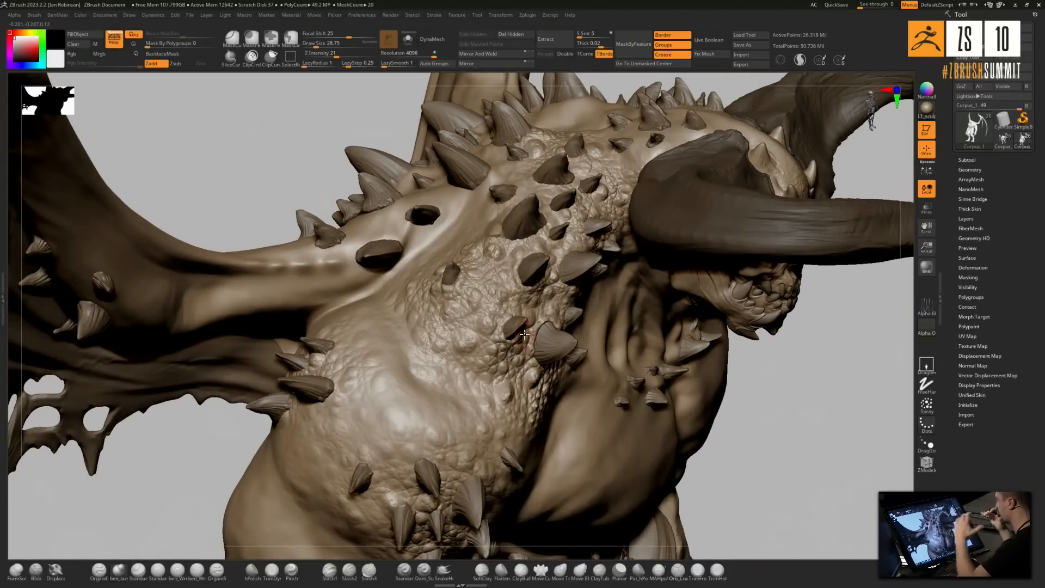
{"action": "right_click_drag", "start_coordinate": [525, 335], "coordinate": [545, 374]}
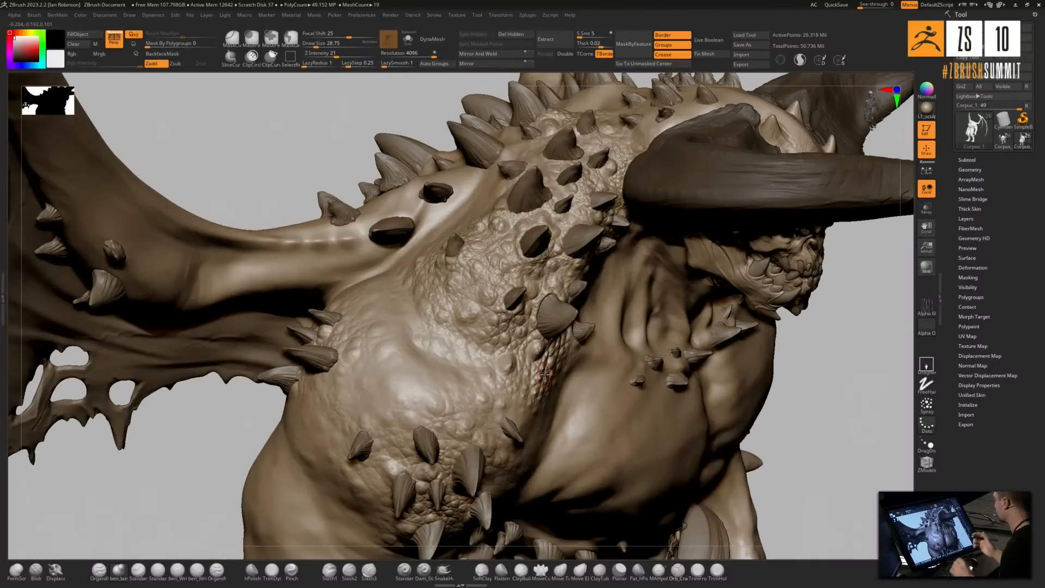
{"action": "mouse_move", "coordinate": [545, 375]}
{"action": "right_mouse_down"}
{"action": "mouse_move", "coordinate": [544, 363]}
{"action": "mouse_move", "coordinate": [559, 388]}
{"action": "right_mouse_up"}
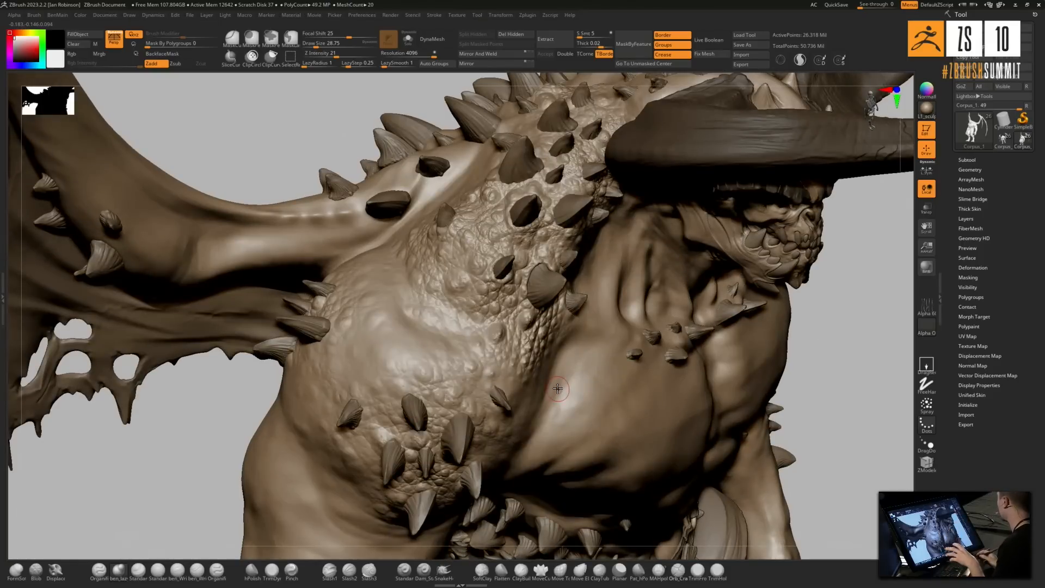
{"action": "mouse_move", "coordinate": [469, 353]}
{"action": "right_mouse_down"}
{"action": "mouse_move", "coordinate": [470, 363]}
{"action": "mouse_move", "coordinate": [447, 359]}
{"action": "right_mouse_up"}
{"action": "right_click_drag", "start_coordinate": [519, 354], "coordinate": [520, 374]}
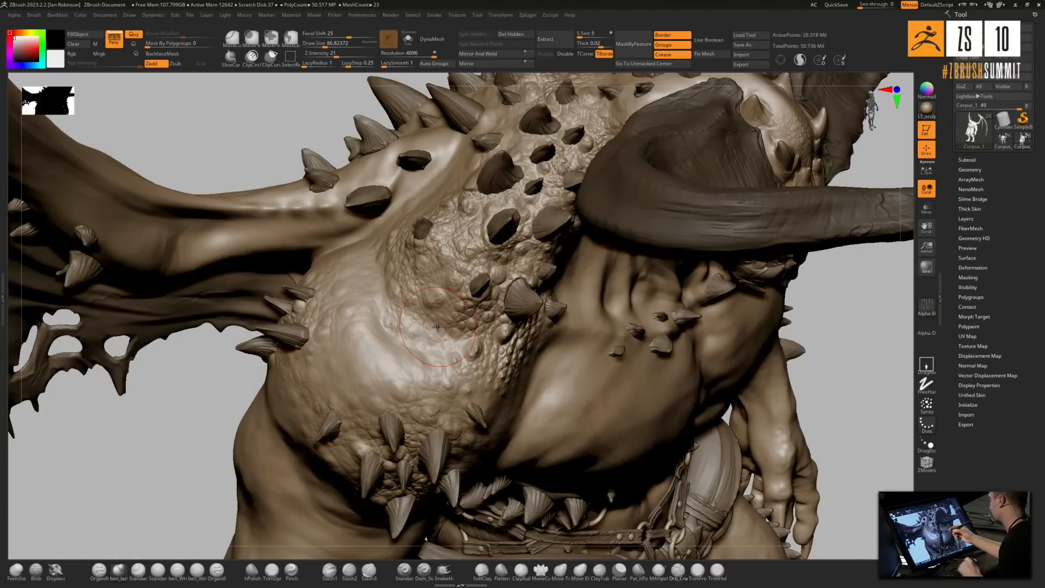
Switch to the textured Standard brush at Z Intensity 12 and Draw Size about 128 and lay fine wrinkles along the fold below the bumpy shoulder patch
{"action": "right_click_drag", "start_coordinate": [536, 336], "coordinate": [479, 407]}
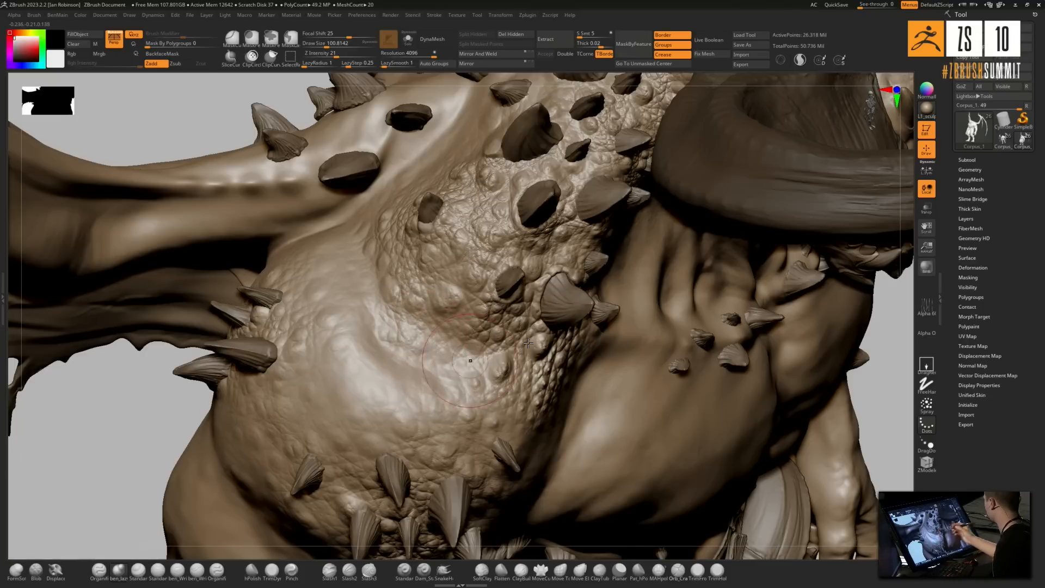
{"action": "key", "text": "1"}
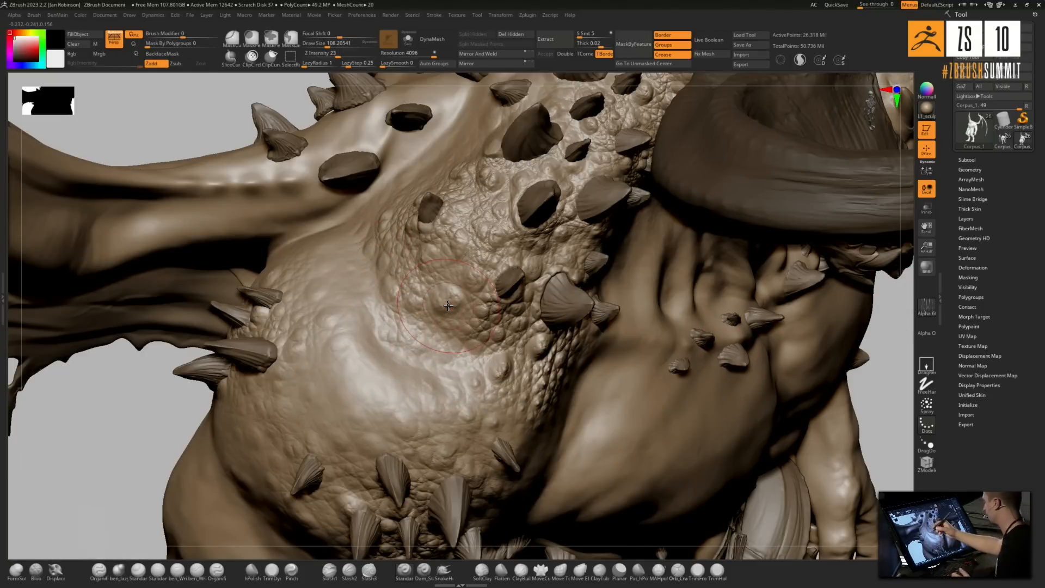
{"action": "mouse_move", "coordinate": [417, 321]}
{"action": "left_mouse_down"}
{"action": "mouse_move", "coordinate": [387, 310]}
{"action": "mouse_move", "coordinate": [435, 334]}
{"action": "left_mouse_up"}
{"action": "mouse_move", "coordinate": [337, 54]}
{"action": "left_mouse_down"}
{"action": "mouse_move", "coordinate": [328, 56]}
{"action": "mouse_move", "coordinate": [332, 45]}
{"action": "left_mouse_up"}
{"action": "mouse_move", "coordinate": [387, 335]}
{"action": "left_mouse_down"}
{"action": "mouse_move", "coordinate": [438, 352]}
{"action": "mouse_move", "coordinate": [476, 333]}
{"action": "left_mouse_up"}
{"action": "key", "text": "bracketleft"}
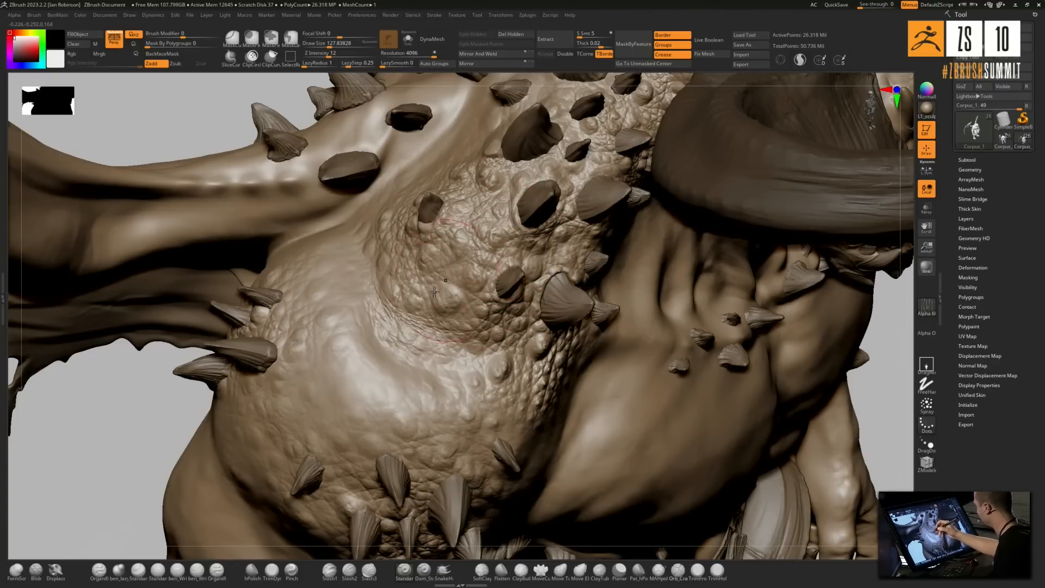
Spread fine skin wrinkles across the smooth rounded shoulder, from the fold toward the outer spikes
{"action": "right_click_drag", "start_coordinate": [445, 275], "coordinate": [444, 281], "text": "ctrl"}
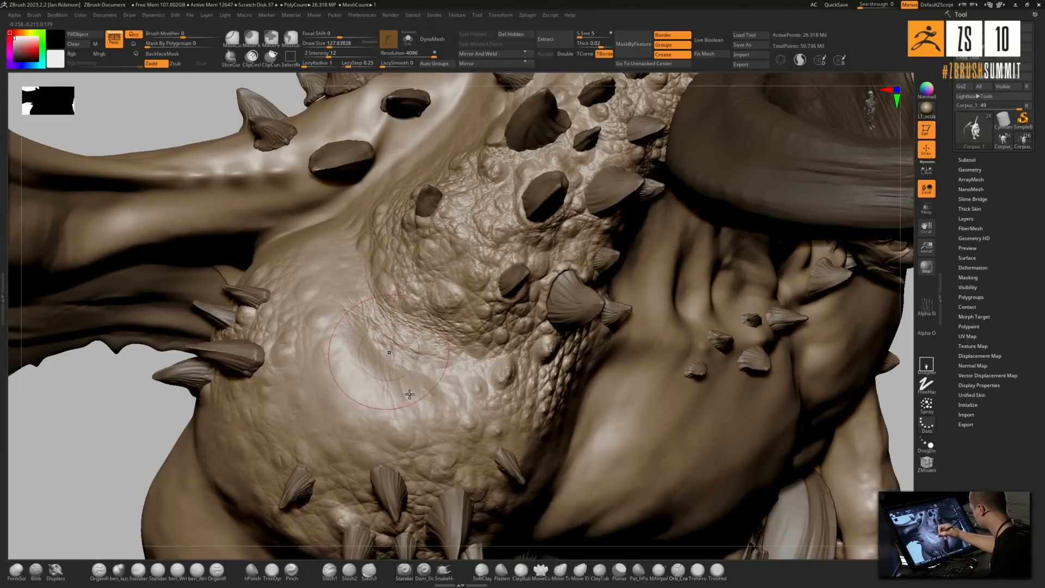
{"action": "right_click_drag", "start_coordinate": [337, 270], "coordinate": [344, 222]}
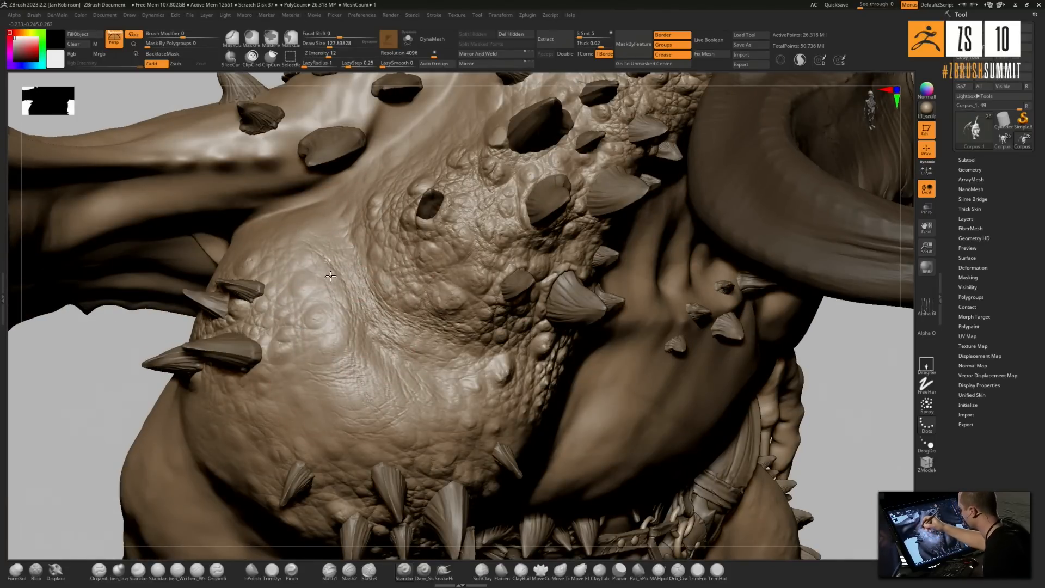
{"action": "mouse_move", "coordinate": [329, 256]}
{"action": "right_mouse_down"}
{"action": "mouse_move", "coordinate": [313, 240]}
{"action": "mouse_move", "coordinate": [430, 257]}
{"action": "mouse_move", "coordinate": [352, 321]}
{"action": "right_mouse_up"}
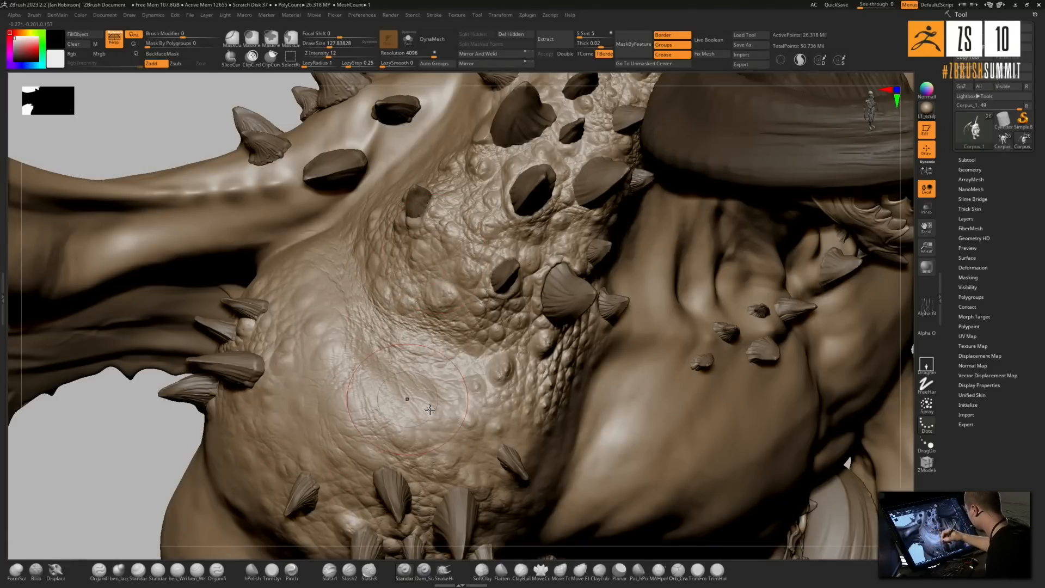
{"action": "right_click_drag", "start_coordinate": [430, 410], "coordinate": [340, 357]}
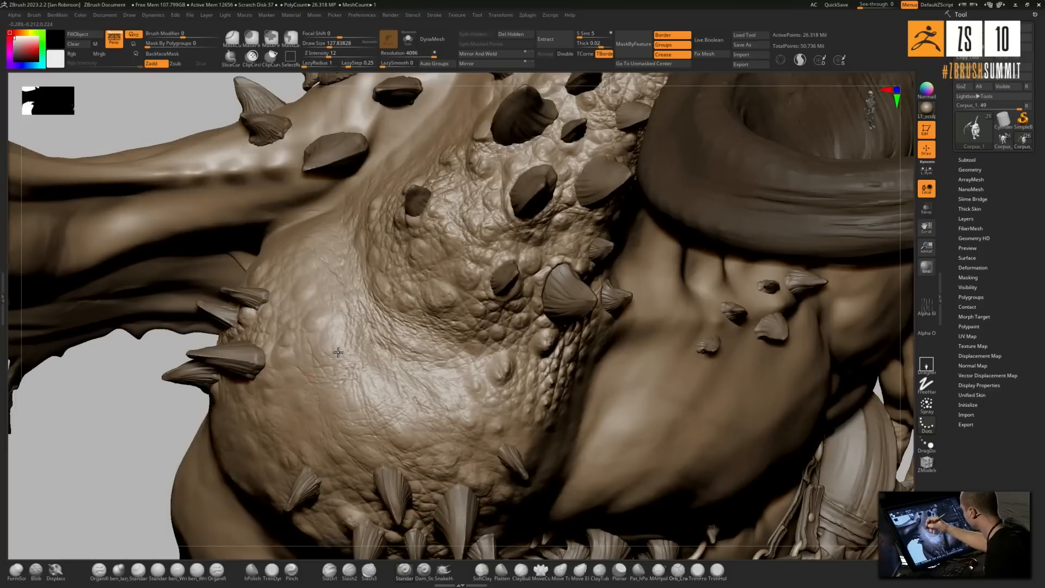
Switch to the Organi brush in Zsub mode at Z Intensity 25 and carve creases along the fold below the bumpy patch
{"action": "left_click", "coordinate": [217, 570]}
{"action": "right_click_drag", "start_coordinate": [439, 336], "coordinate": [353, 286], "text": "alt"}
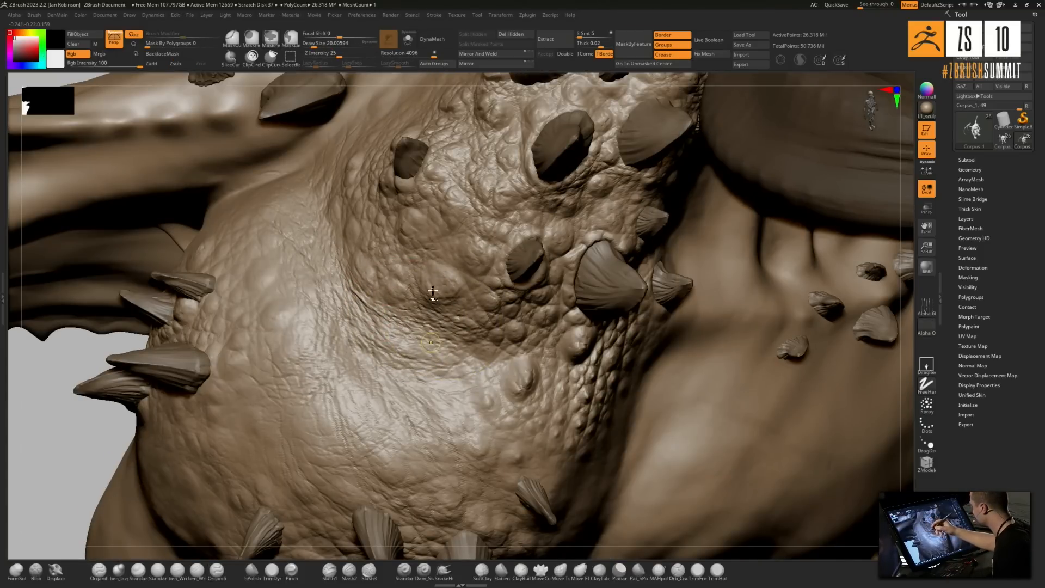
{"action": "key", "text": "s"}
{"action": "left_click_drag", "start_coordinate": [377, 291], "coordinate": [382, 290]}
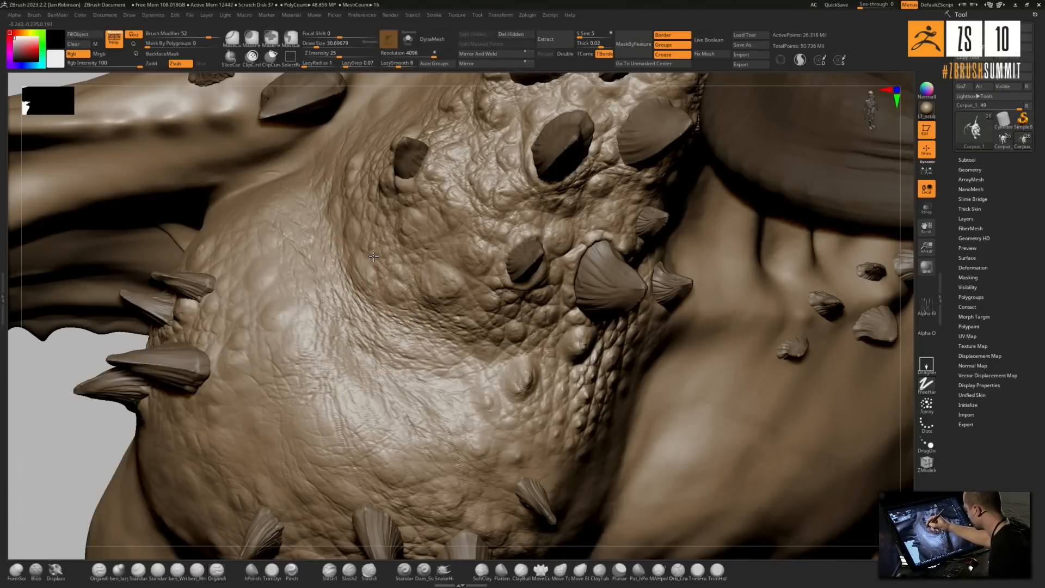
{"action": "left_click_drag", "start_coordinate": [369, 299], "coordinate": [466, 345]}
{"action": "left_click_drag", "start_coordinate": [386, 323], "coordinate": [473, 382]}
{"action": "mouse_move", "coordinate": [396, 343]}
{"action": "left_mouse_down"}
{"action": "mouse_move", "coordinate": [425, 367]}
{"action": "mouse_move", "coordinate": [435, 363]}
{"action": "mouse_move", "coordinate": [397, 355]}
{"action": "left_mouse_up"}
Deepen the wrinkles from the fold's upper bend down onto the rounded shoulder with a Draw Size of about 23
{"action": "left_click_drag", "start_coordinate": [346, 313], "coordinate": [392, 351]}
{"action": "mouse_move", "coordinate": [328, 276]}
{"action": "left_mouse_down"}
{"action": "mouse_move", "coordinate": [359, 348]}
{"action": "mouse_move", "coordinate": [393, 367]}
{"action": "left_mouse_up"}
{"action": "right_click_drag", "start_coordinate": [393, 367], "coordinate": [384, 357]}
{"action": "mouse_move", "coordinate": [381, 349]}
{"action": "left_mouse_down"}
{"action": "mouse_move", "coordinate": [428, 363]}
{"action": "mouse_move", "coordinate": [427, 380]}
{"action": "left_mouse_up"}
{"action": "right_click_drag", "start_coordinate": [467, 381], "coordinate": [448, 355]}
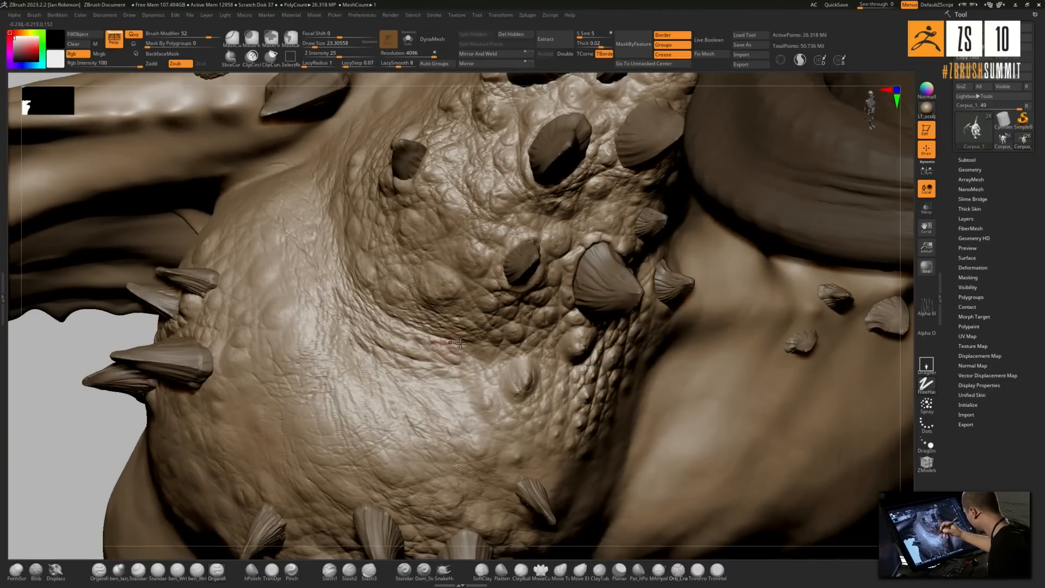
{"action": "right_click_drag", "start_coordinate": [505, 333], "coordinate": [544, 370]}
{"action": "mouse_move", "coordinate": [445, 348]}
{"action": "left_mouse_down"}
{"action": "mouse_move", "coordinate": [461, 370]}
{"action": "mouse_move", "coordinate": [436, 354]}
{"action": "mouse_move", "coordinate": [419, 365]}
{"action": "mouse_move", "coordinate": [433, 379]}
{"action": "mouse_move", "coordinate": [413, 386]}
{"action": "left_mouse_up"}
Carve outlines around individual bumps on the rounded shoulder and add short creases between the fine wrinkles
{"action": "right_click_drag", "start_coordinate": [361, 341], "coordinate": [339, 322]}
{"action": "left_click_drag", "start_coordinate": [296, 331], "coordinate": [300, 311]}
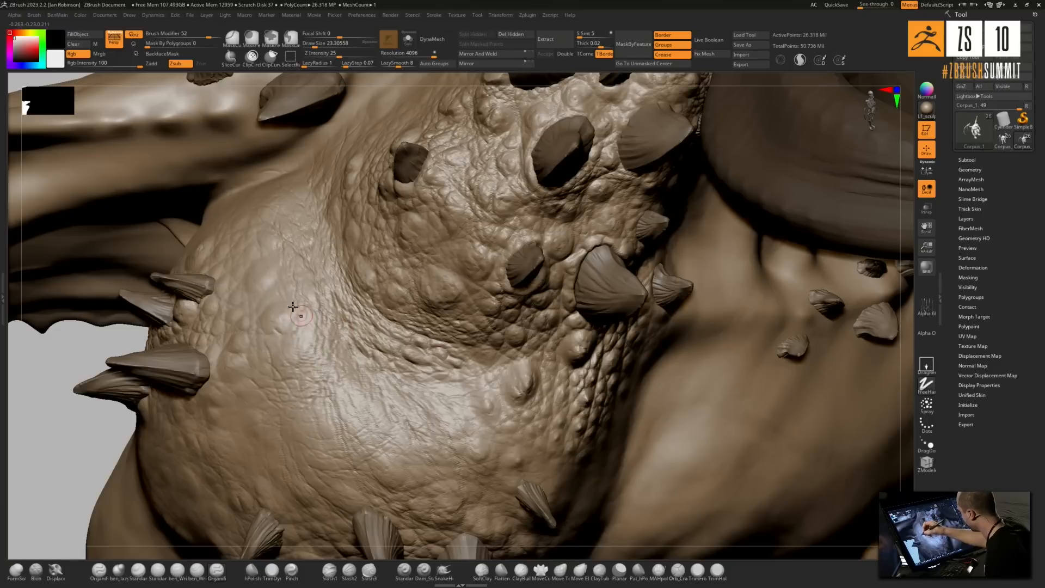
{"action": "left_click_drag", "start_coordinate": [349, 346], "coordinate": [339, 323]}
{"action": "left_click_drag", "start_coordinate": [324, 278], "coordinate": [349, 359]}
{"action": "left_click_drag", "start_coordinate": [397, 478], "coordinate": [396, 492]}
{"action": "key", "text": "]"}
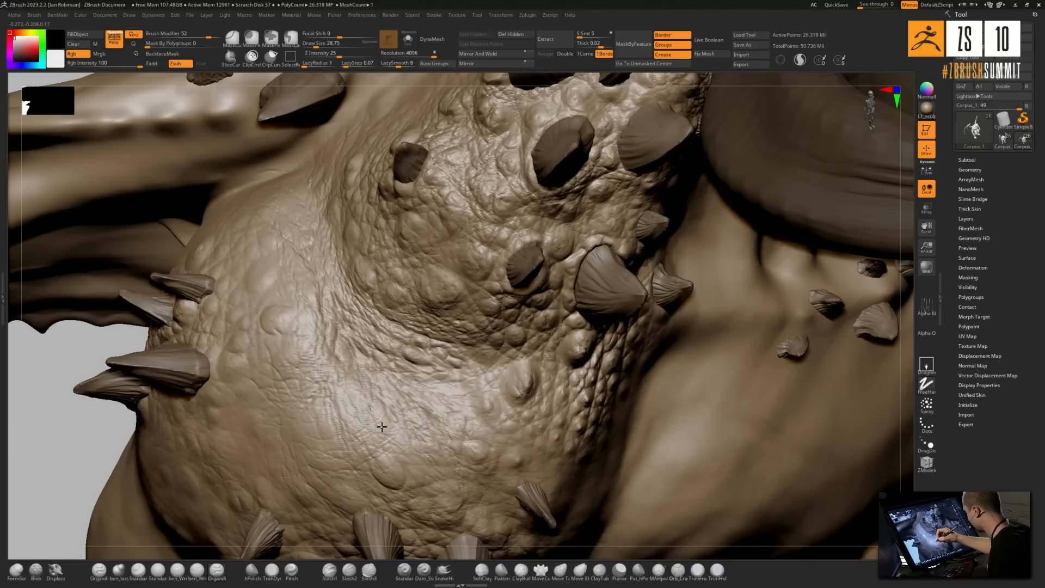
{"action": "key", "text": "["}
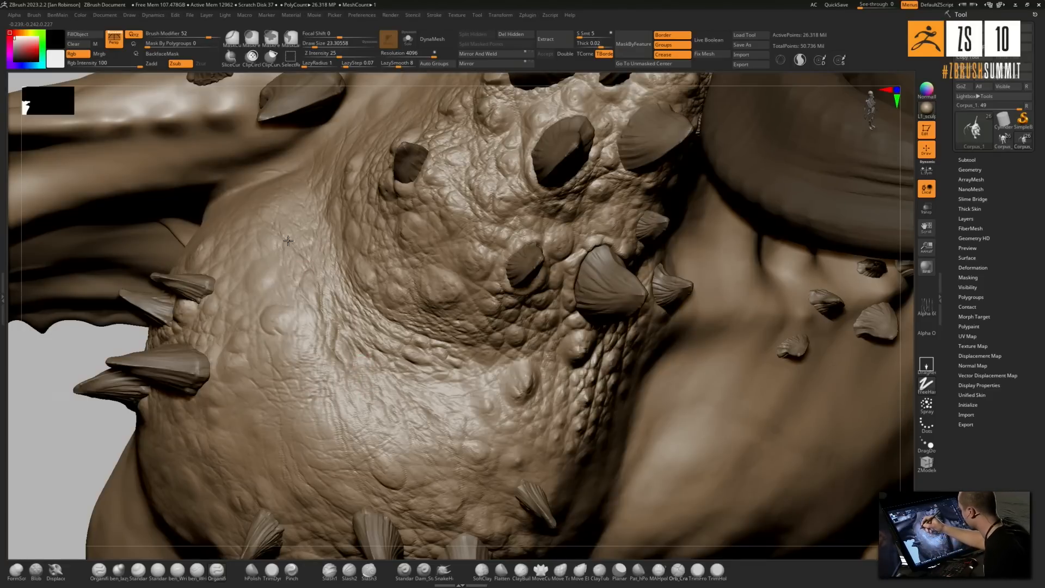
Carve more creases down the fold beside the rounded shoulder and among the bumps near the small spike
{"action": "right_click_drag", "start_coordinate": [345, 260], "coordinate": [341, 238]}
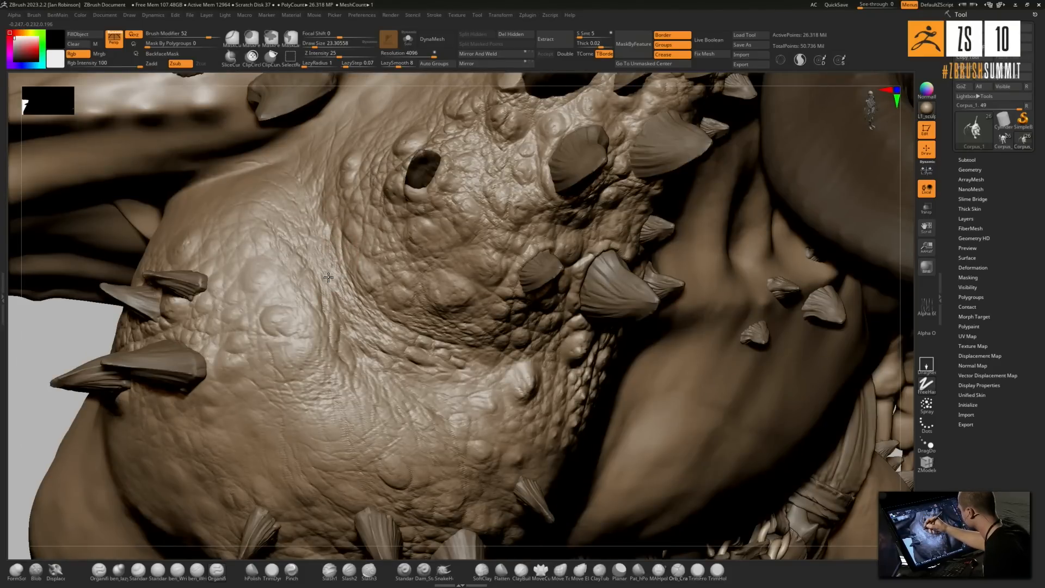
{"action": "key", "text": "shift+d"}
{"action": "mouse_move", "coordinate": [344, 334]}
{"action": "right_mouse_down"}
{"action": "mouse_move", "coordinate": [345, 343]}
{"action": "mouse_move", "coordinate": [316, 272]}
{"action": "right_mouse_up"}
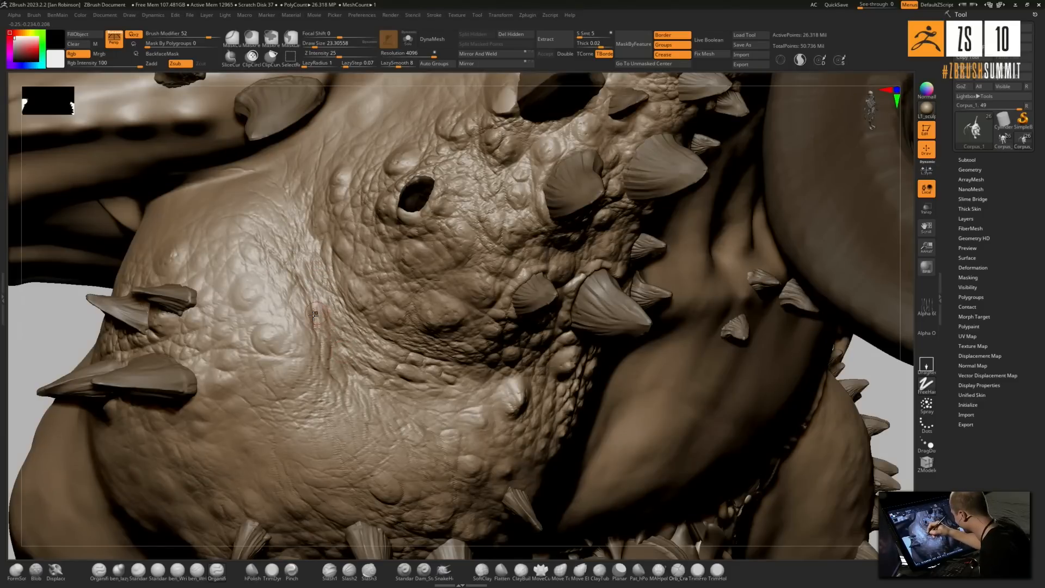
{"action": "mouse_move", "coordinate": [330, 316]}
{"action": "right_mouse_down"}
{"action": "mouse_move", "coordinate": [348, 303]}
{"action": "mouse_move", "coordinate": [351, 313]}
{"action": "mouse_move", "coordinate": [350, 296]}
{"action": "right_mouse_up"}
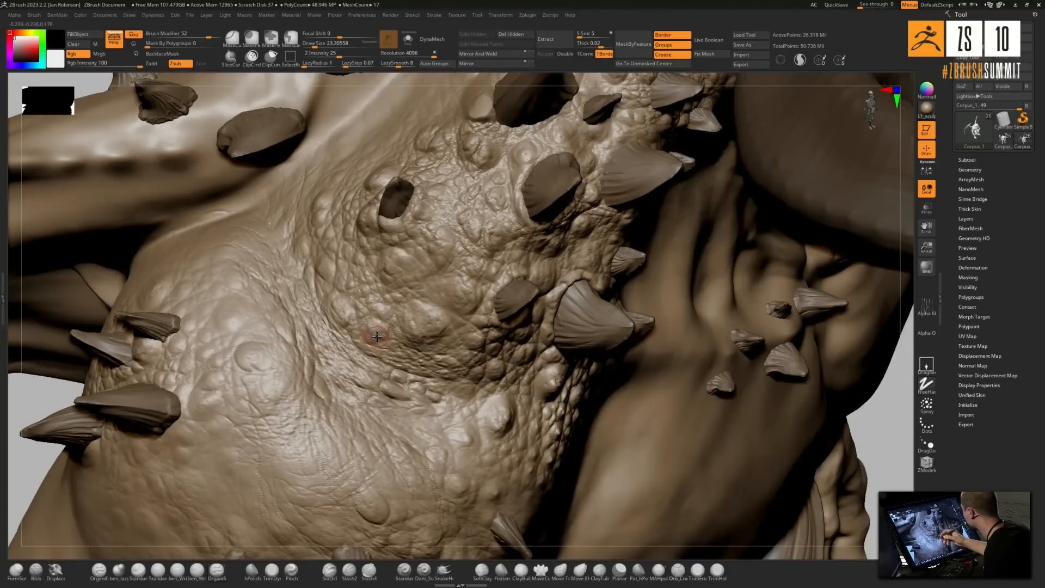
{"action": "mouse_move", "coordinate": [387, 265]}
{"action": "right_mouse_down"}
{"action": "mouse_move", "coordinate": [424, 255]}
{"action": "mouse_move", "coordinate": [412, 271]}
{"action": "right_mouse_up"}
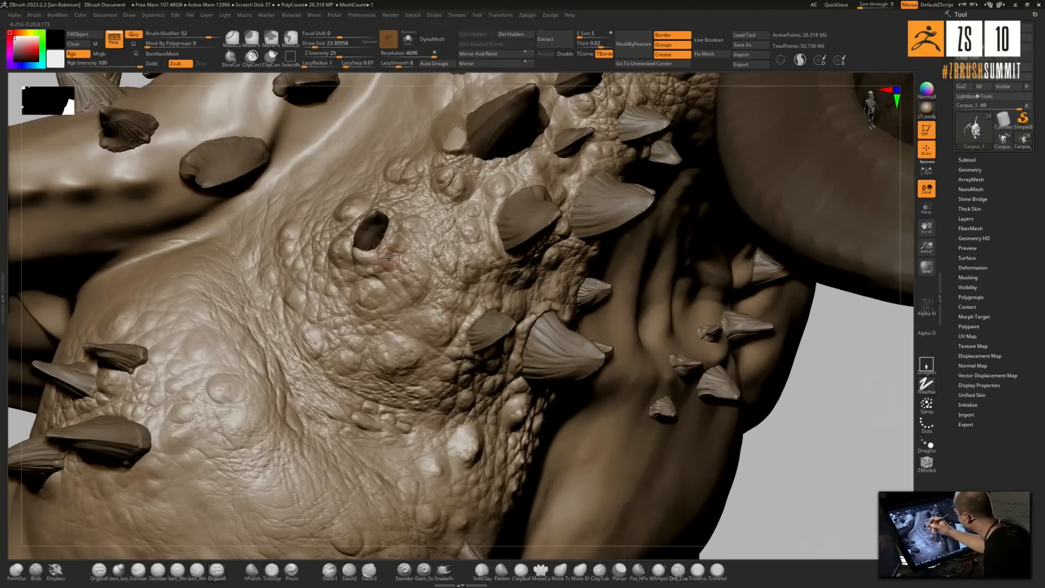
{"action": "mouse_move", "coordinate": [414, 262]}
{"action": "right_mouse_down"}
{"action": "mouse_move", "coordinate": [459, 285]}
{"action": "mouse_move", "coordinate": [449, 300]}
{"action": "right_mouse_up"}
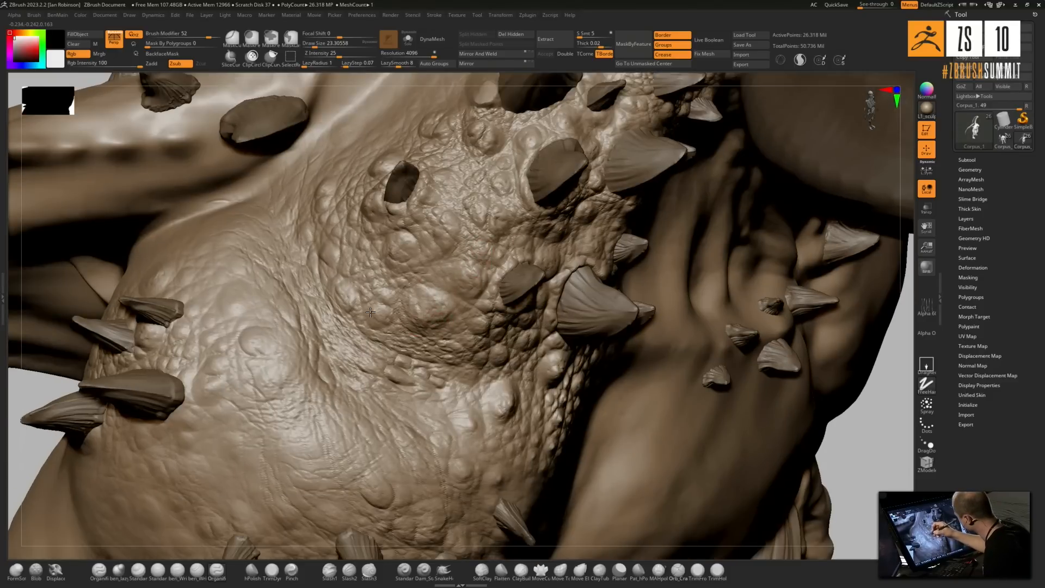
Define the bumps near the outer shoulder spikes and deepen the wrinkles where the fold bends
{"action": "right_click_drag", "start_coordinate": [346, 332], "coordinate": [326, 376]}
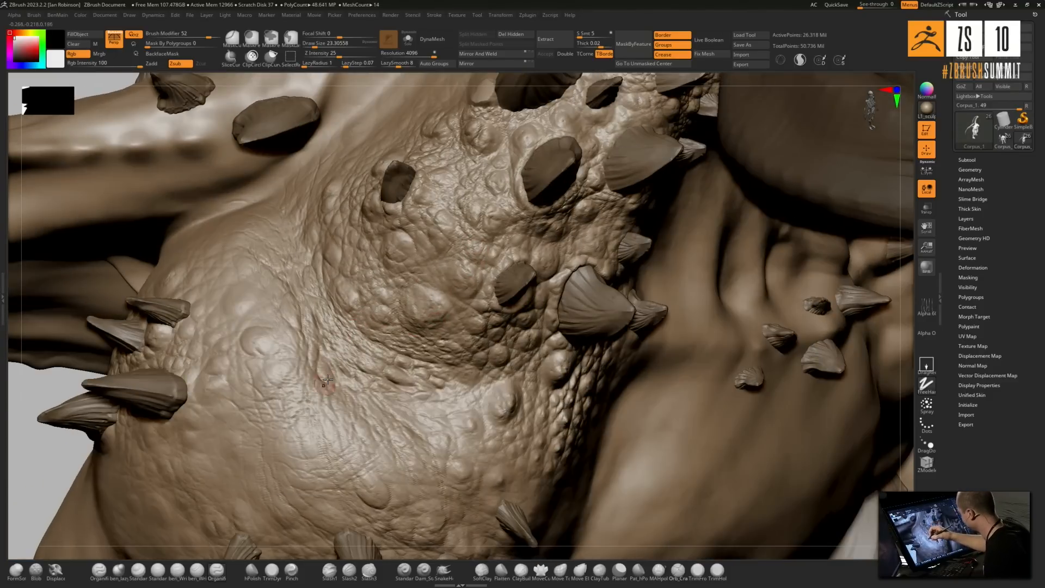
{"action": "right_click_drag", "start_coordinate": [318, 412], "coordinate": [266, 356]}
{"action": "mouse_move", "coordinate": [232, 356]}
{"action": "left_mouse_down"}
{"action": "mouse_move", "coordinate": [212, 366]}
{"action": "mouse_move", "coordinate": [208, 385]}
{"action": "mouse_move", "coordinate": [227, 397]}
{"action": "mouse_move", "coordinate": [205, 344]}
{"action": "mouse_move", "coordinate": [212, 286]}
{"action": "left_mouse_up"}
{"action": "right_click_drag", "start_coordinate": [329, 311], "coordinate": [314, 322]}
{"action": "left_click_drag", "start_coordinate": [314, 321], "coordinate": [317, 353]}
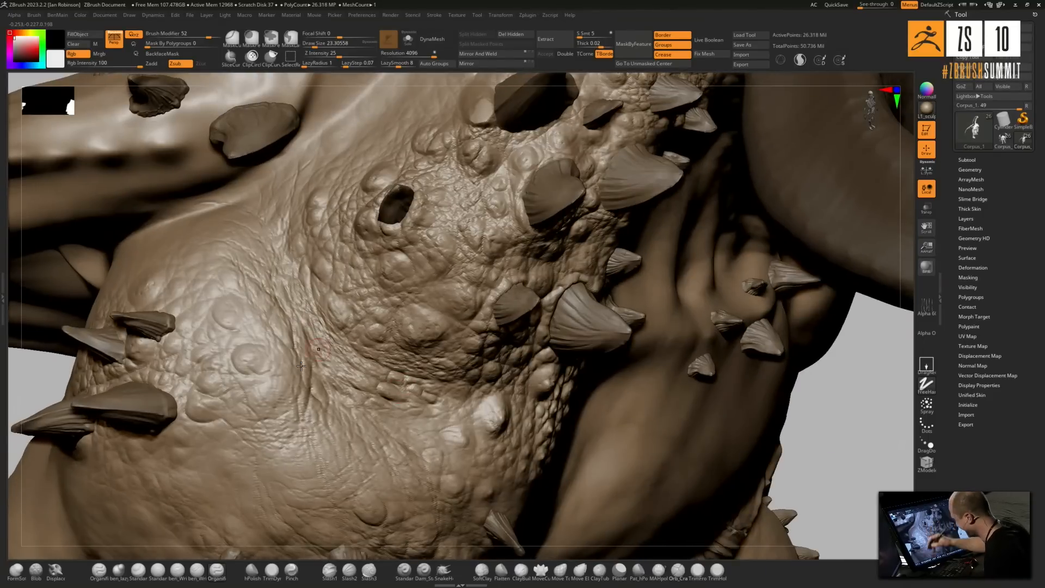
Switch to the ben_laz brush, set Z Intensity to 15 and Draw Size to about 35, and raise bumps along the fold and rounded shoulder
{"action": "left_click", "coordinate": [119, 571]}
{"action": "right_click_drag", "start_coordinate": [315, 320], "coordinate": [309, 275]}
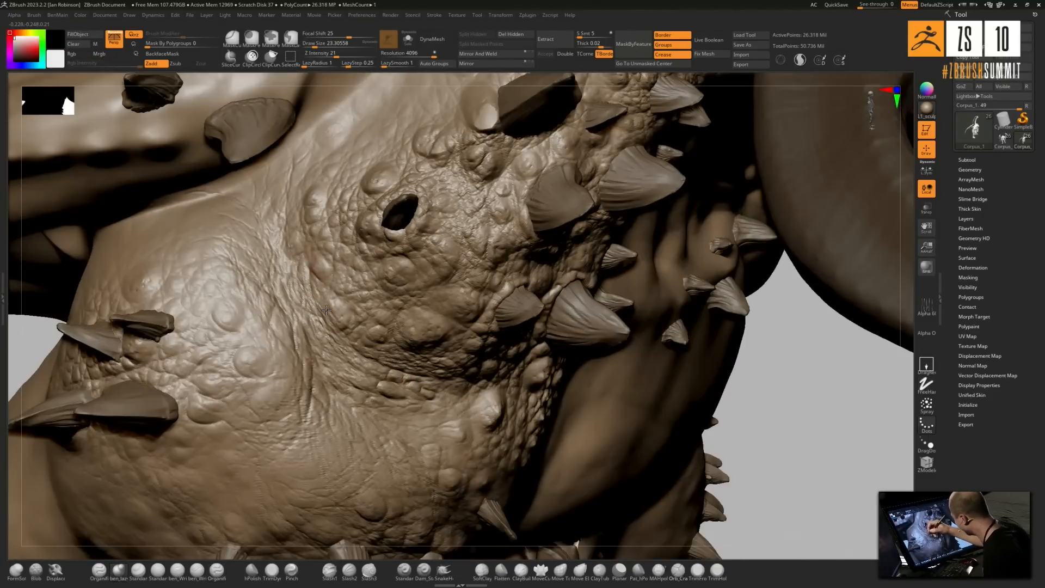
{"action": "mouse_move", "coordinate": [326, 310]}
{"action": "right_mouse_down"}
{"action": "mouse_move", "coordinate": [372, 331]}
{"action": "mouse_move", "coordinate": [364, 344]}
{"action": "right_mouse_up"}
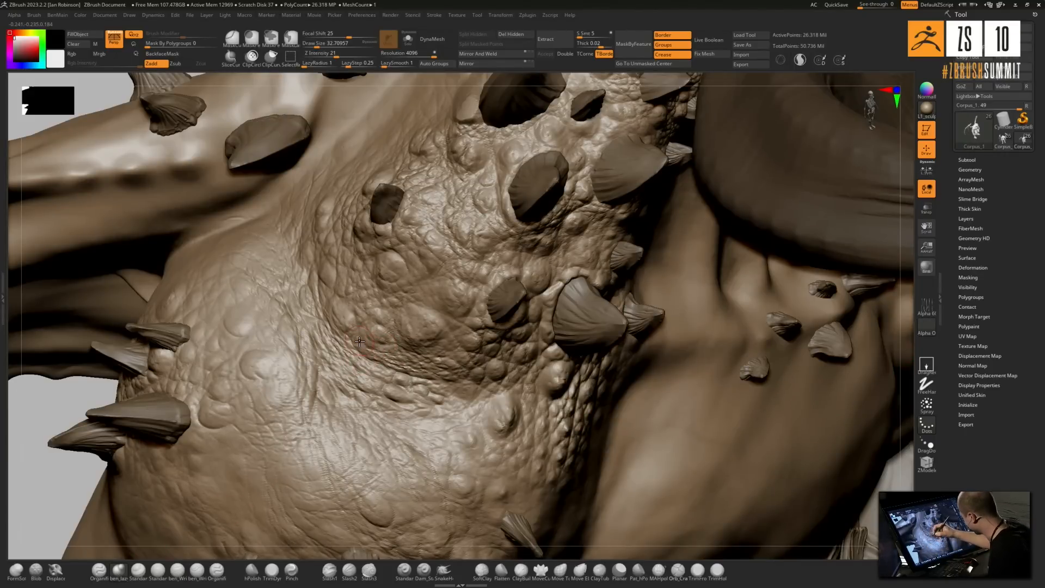
{"action": "mouse_move", "coordinate": [368, 352]}
{"action": "left_mouse_down"}
{"action": "mouse_move", "coordinate": [440, 379]}
{"action": "mouse_move", "coordinate": [406, 384]}
{"action": "mouse_move", "coordinate": [401, 405]}
{"action": "mouse_move", "coordinate": [442, 402]}
{"action": "left_mouse_up"}
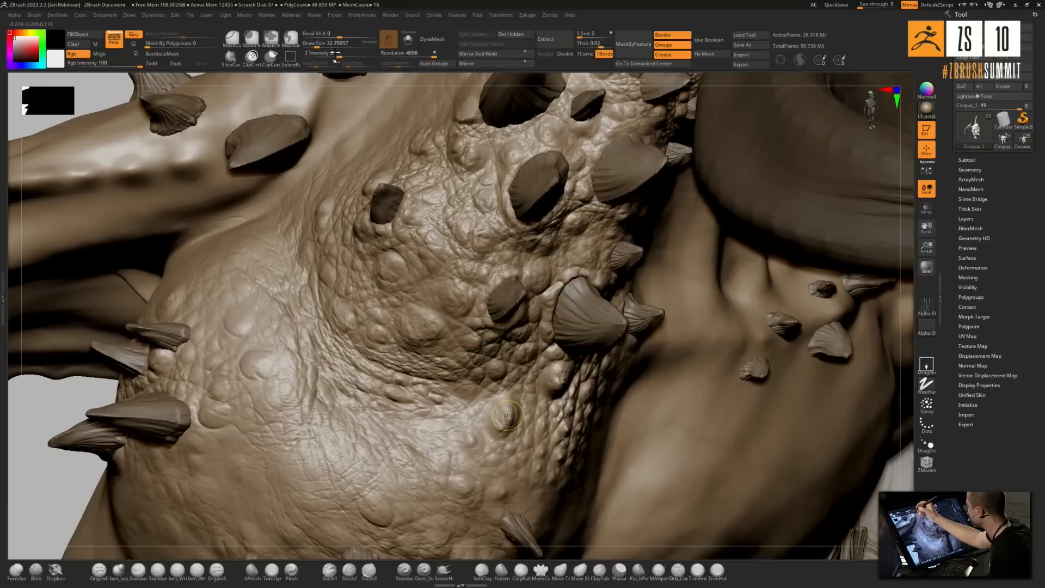
{"action": "key", "text": "ctrl"}
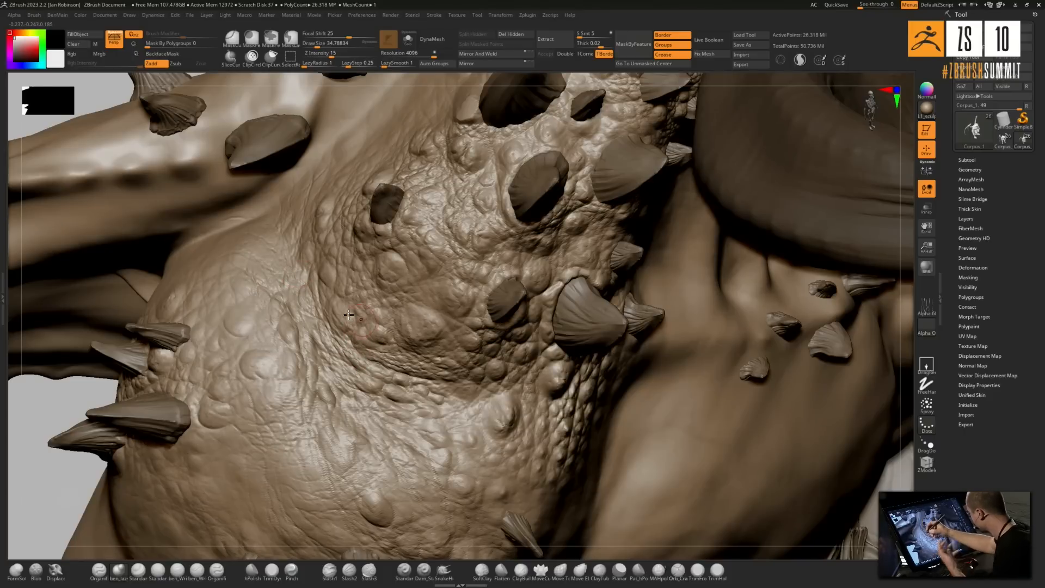
{"action": "mouse_move", "coordinate": [468, 393]}
{"action": "right_mouse_down"}
{"action": "mouse_move", "coordinate": [434, 325]}
{"action": "mouse_move", "coordinate": [439, 300]}
{"action": "right_mouse_up"}
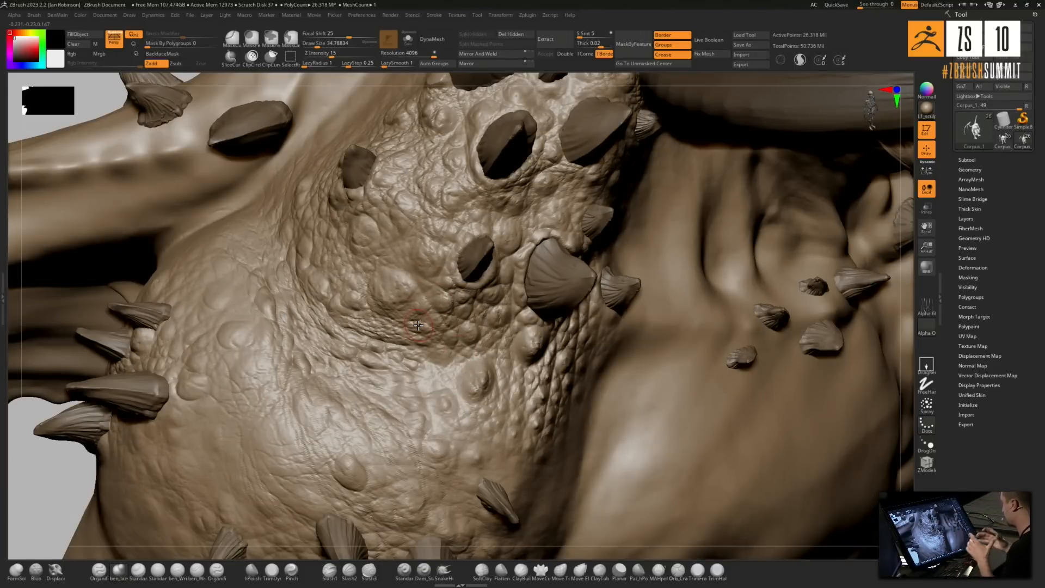
Raise the bumps by the fold below the small spike at Draw Size about 23, then define them with the Organifier brush
{"action": "mouse_move", "coordinate": [451, 371]}
{"action": "right_mouse_down"}
{"action": "mouse_move", "coordinate": [442, 354]}
{"action": "mouse_move", "coordinate": [428, 380]}
{"action": "mouse_move", "coordinate": [486, 383]}
{"action": "mouse_move", "coordinate": [443, 420]}
{"action": "mouse_move", "coordinate": [368, 325]}
{"action": "right_mouse_up"}
{"action": "key", "text": "s"}
{"action": "left_click_drag", "start_coordinate": [407, 324], "coordinate": [404, 324]}
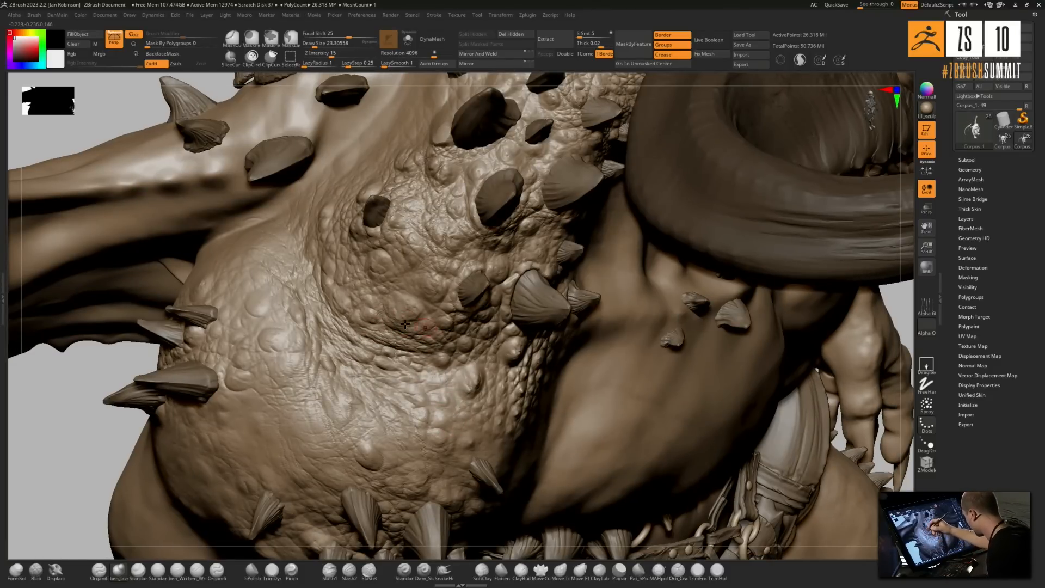
{"action": "left_click", "coordinate": [217, 570]}
{"action": "mouse_move", "coordinate": [390, 316]}
{"action": "left_mouse_down"}
{"action": "mouse_move", "coordinate": [427, 319]}
{"action": "mouse_move", "coordinate": [391, 313]}
{"action": "left_mouse_up"}
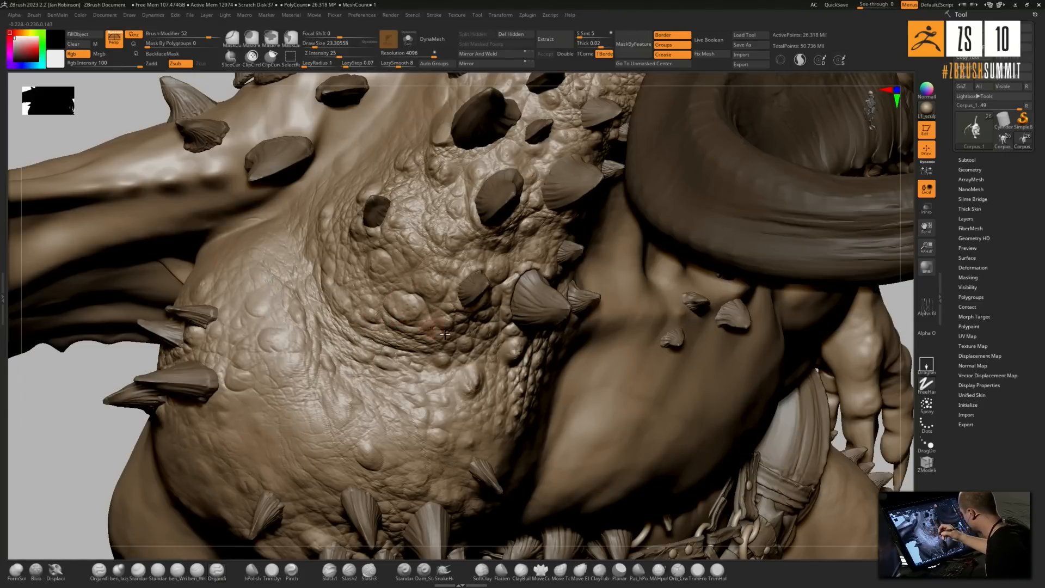
{"action": "right_click_drag", "start_coordinate": [445, 334], "coordinate": [447, 355]}
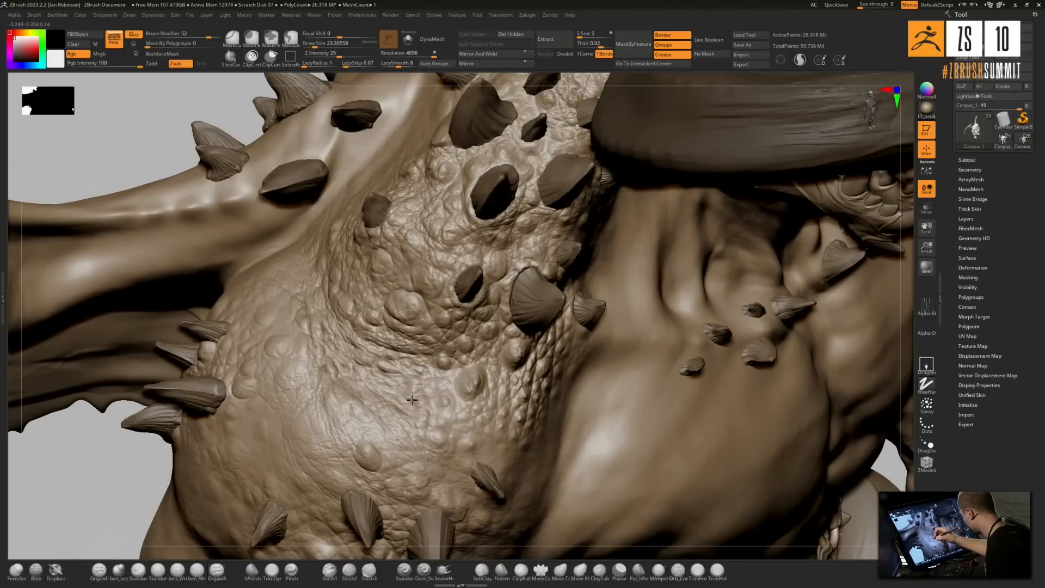
Switch to the ben_laz brush and raise larger bumps across the lower rounded shoulder, enlarging Draw Size to about 33
{"action": "left_click", "coordinate": [119, 571]}
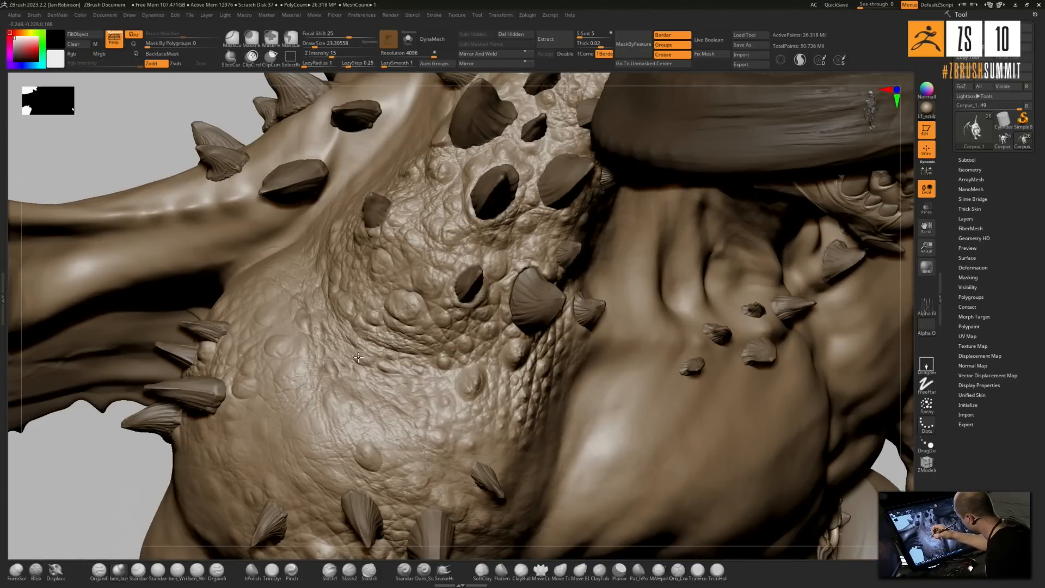
{"action": "right_click_drag", "start_coordinate": [387, 360], "coordinate": [385, 364]}
{"action": "key", "text": "s"}
{"action": "left_click_drag", "start_coordinate": [338, 412], "coordinate": [343, 412]}
{"action": "left_click_drag", "start_coordinate": [333, 409], "coordinate": [389, 425]}
{"action": "key", "text": "s"}
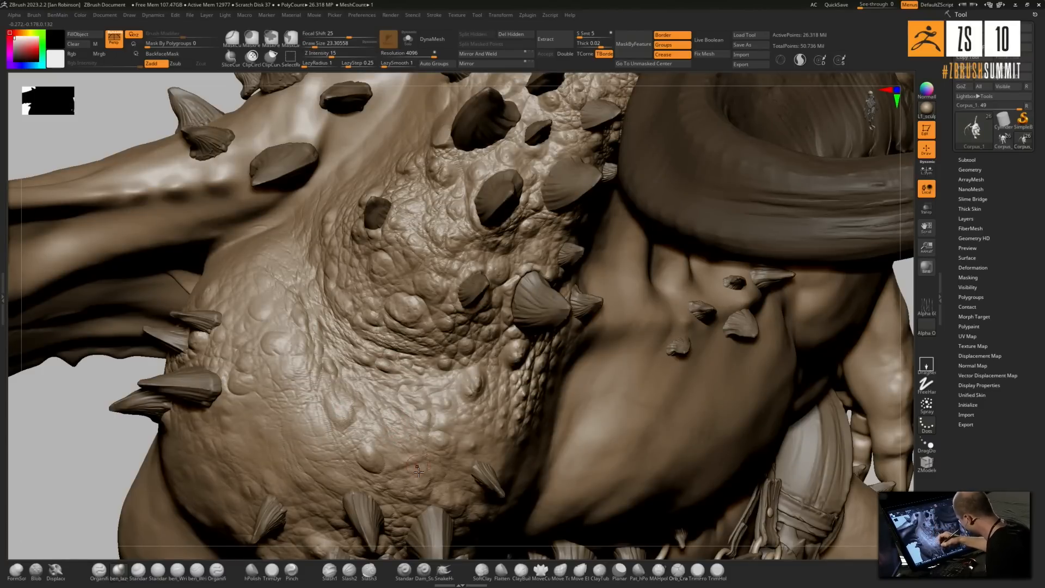
{"action": "key", "text": "s"}
{"action": "left_click_drag", "start_coordinate": [310, 381], "coordinate": [314, 381]}
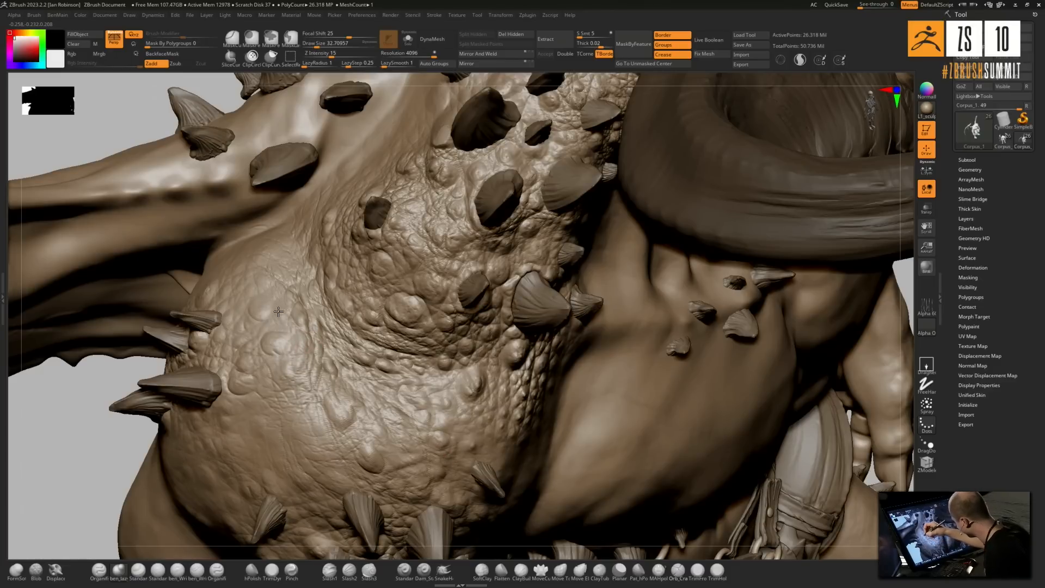
{"action": "right_click_drag", "start_coordinate": [292, 342], "coordinate": [286, 400]}
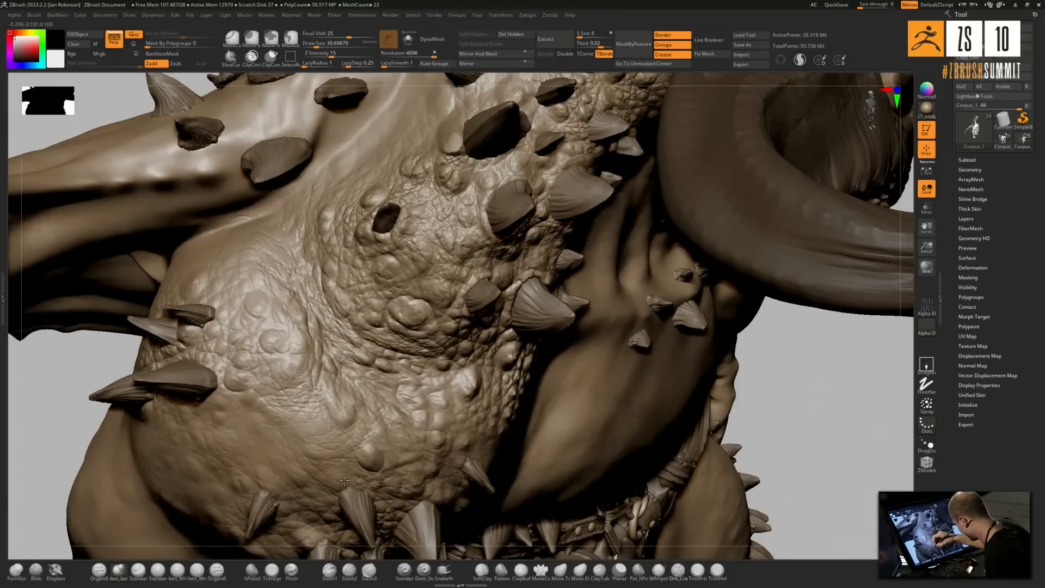
{"action": "mouse_move", "coordinate": [385, 461]}
{"action": "right_mouse_down"}
{"action": "mouse_move", "coordinate": [411, 353]}
{"action": "mouse_move", "coordinate": [383, 404]}
{"action": "mouse_move", "coordinate": [392, 401]}
{"action": "mouse_move", "coordinate": [393, 424]}
{"action": "right_mouse_up"}
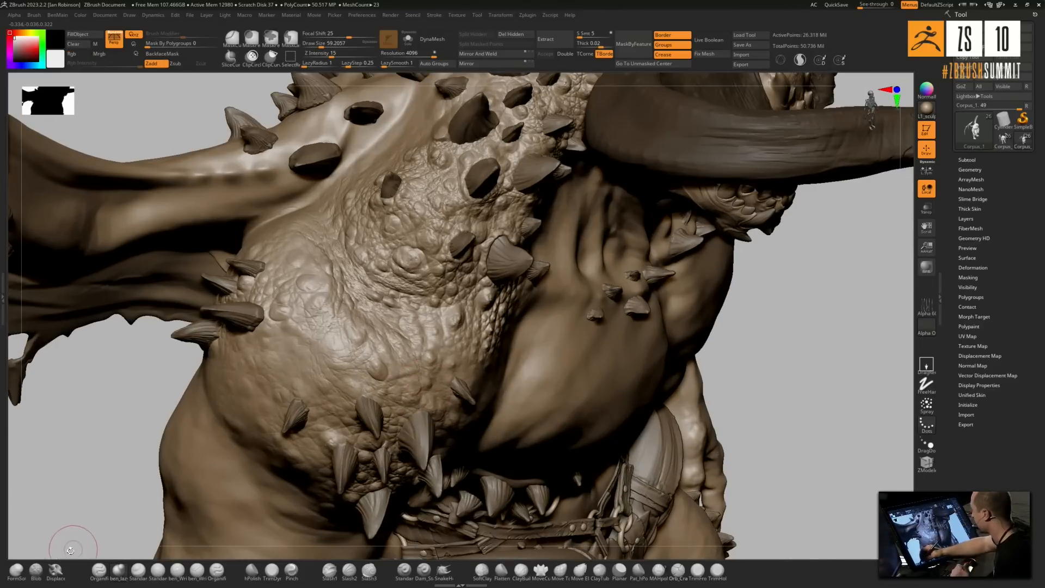
Push out bumps among the lower shoulder spikes with the Displace brush at Z Intensity 25 and Draw Size about 49
{"action": "left_click", "coordinate": [60, 571]}
{"action": "mouse_move", "coordinate": [414, 407]}
{"action": "right_mouse_down"}
{"action": "mouse_move", "coordinate": [414, 386]}
{"action": "mouse_move", "coordinate": [423, 401]}
{"action": "mouse_move", "coordinate": [436, 383]}
{"action": "right_mouse_up"}
{"action": "key", "text": "a"}
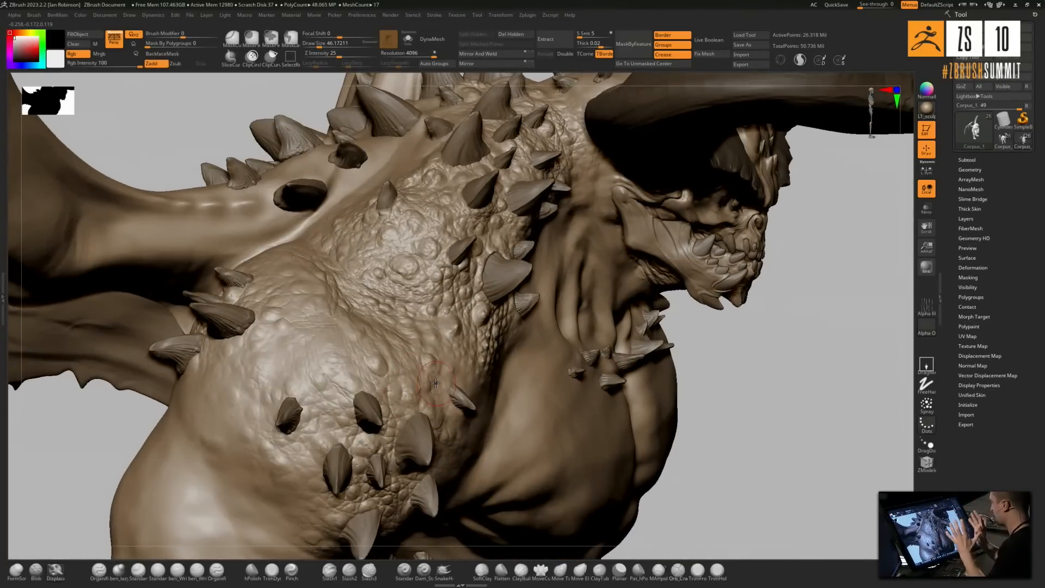
{"action": "left_click_drag", "start_coordinate": [338, 54], "coordinate": [328, 53]}
{"action": "key", "text": "s"}
{"action": "left_click_drag", "start_coordinate": [416, 425], "coordinate": [421, 425]}
{"action": "right_click_drag", "start_coordinate": [409, 419], "coordinate": [430, 408]}
{"action": "left_click_drag", "start_coordinate": [411, 405], "coordinate": [404, 420]}
{"action": "mouse_move", "coordinate": [404, 420]}
{"action": "right_mouse_down"}
{"action": "mouse_move", "coordinate": [418, 414]}
{"action": "mouse_move", "coordinate": [350, 392]}
{"action": "mouse_move", "coordinate": [385, 415]}
{"action": "mouse_move", "coordinate": [362, 392]}
{"action": "mouse_move", "coordinate": [381, 382]}
{"action": "mouse_move", "coordinate": [381, 392]}
{"action": "right_mouse_up"}
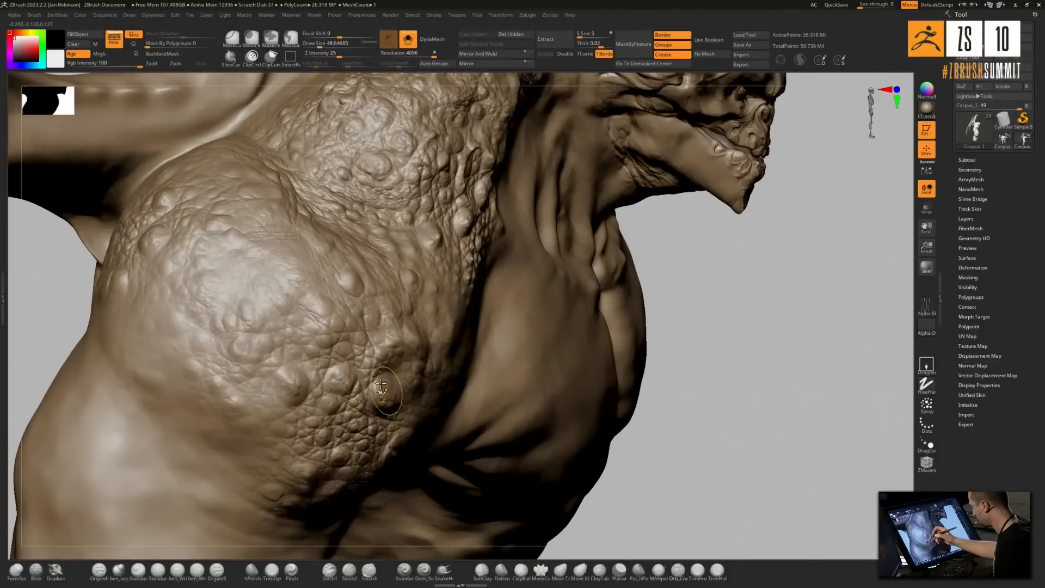
Build up bumps on the isolated lower shoulder with the ben_laz brush and show the other subtools again
{"action": "left_click", "coordinate": [121, 573]}
{"action": "left_click_drag", "start_coordinate": [339, 336], "coordinate": [359, 348]}
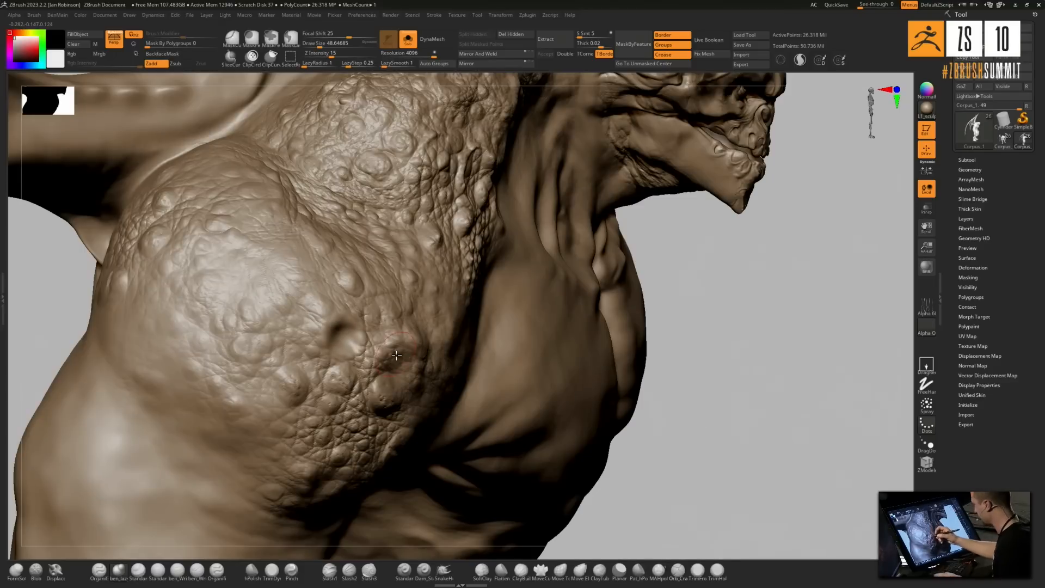
{"action": "key", "text": "alt+s"}
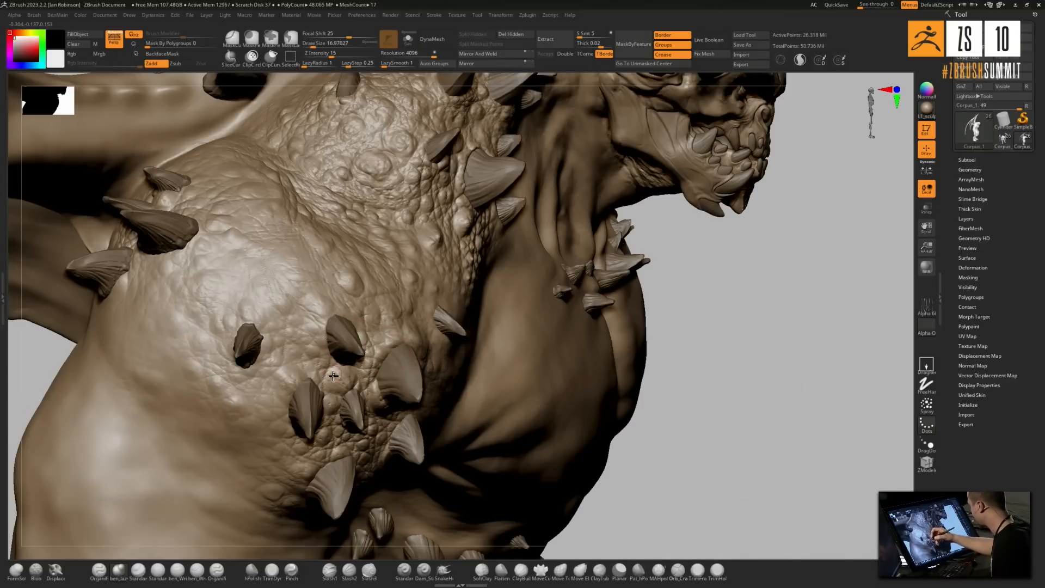
{"action": "right_click_drag", "start_coordinate": [333, 376], "coordinate": [338, 313]}
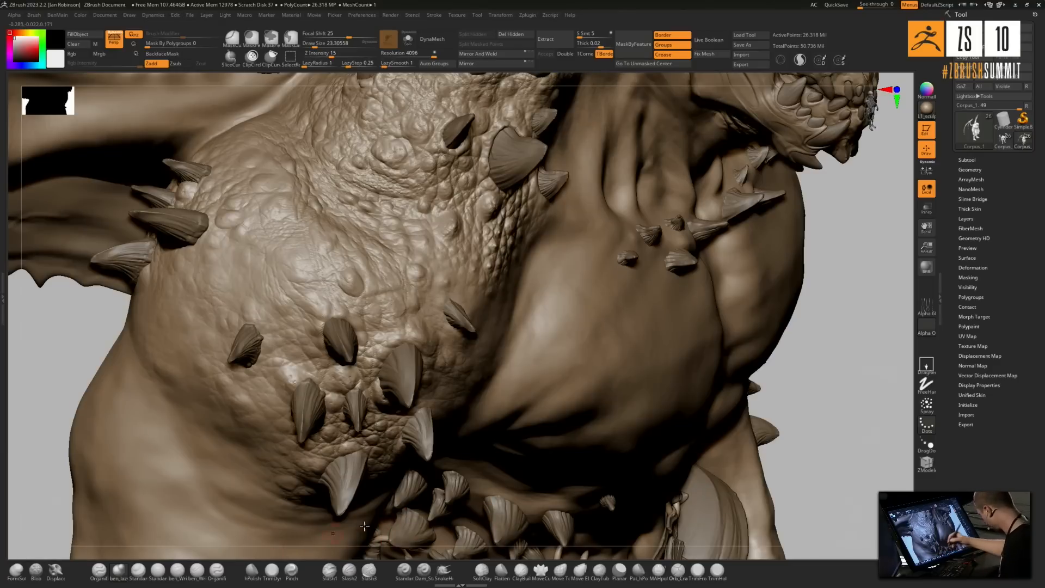
{"action": "mouse_move", "coordinate": [576, 521]}
{"action": "right_mouse_down"}
{"action": "mouse_move", "coordinate": [677, 496]}
{"action": "mouse_move", "coordinate": [613, 442]}
{"action": "mouse_move", "coordinate": [527, 512]}
{"action": "right_mouse_up"}
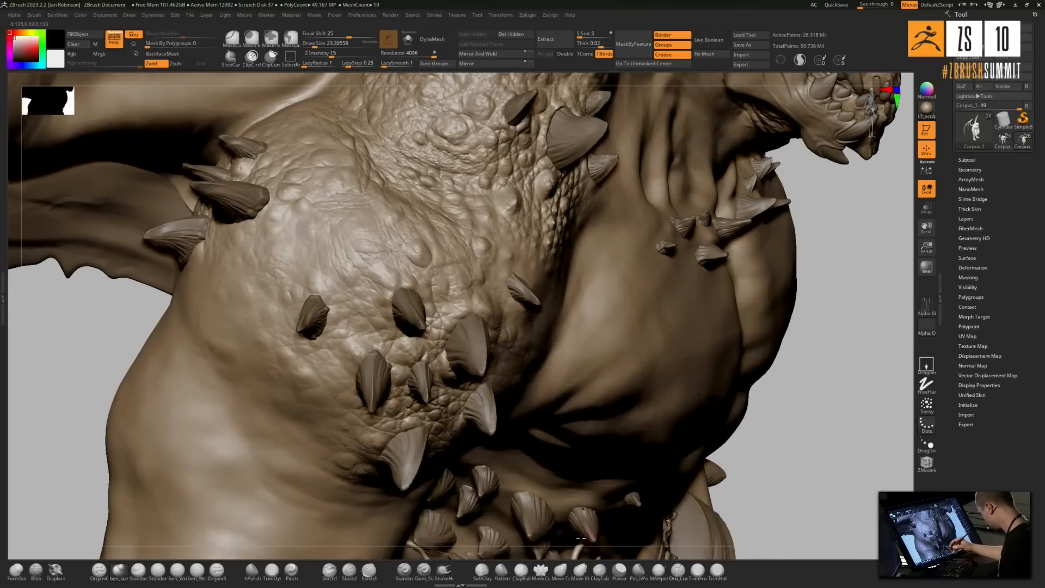
Raise round bumps on the rounded shoulder above the spikes using the Standard brush at Z Intensity 50
{"action": "left_click", "coordinate": [255, 572]}
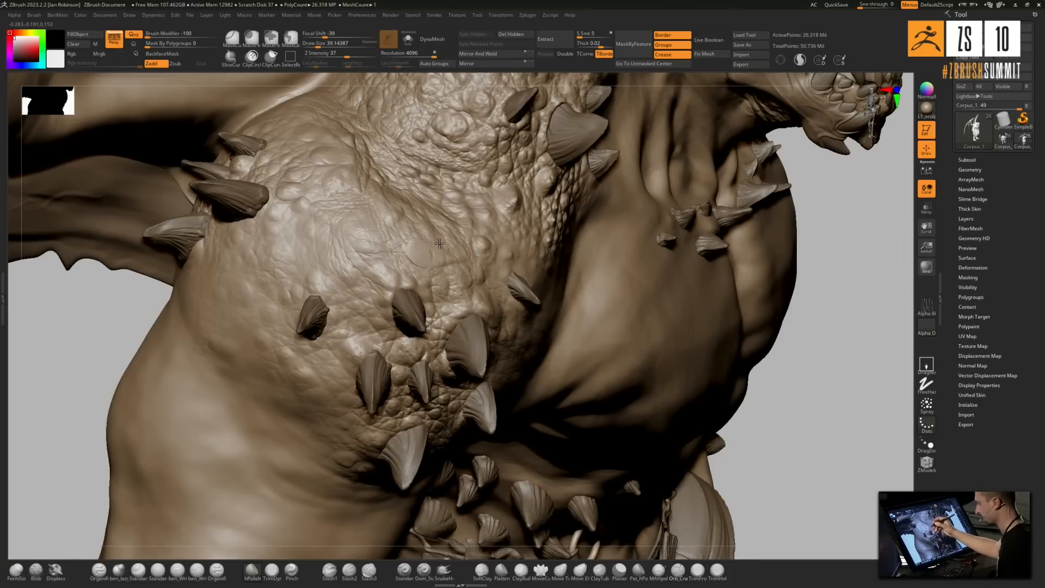
{"action": "key", "text": "b"}
{"action": "key", "text": "s"}
{"action": "key", "text": "t"}
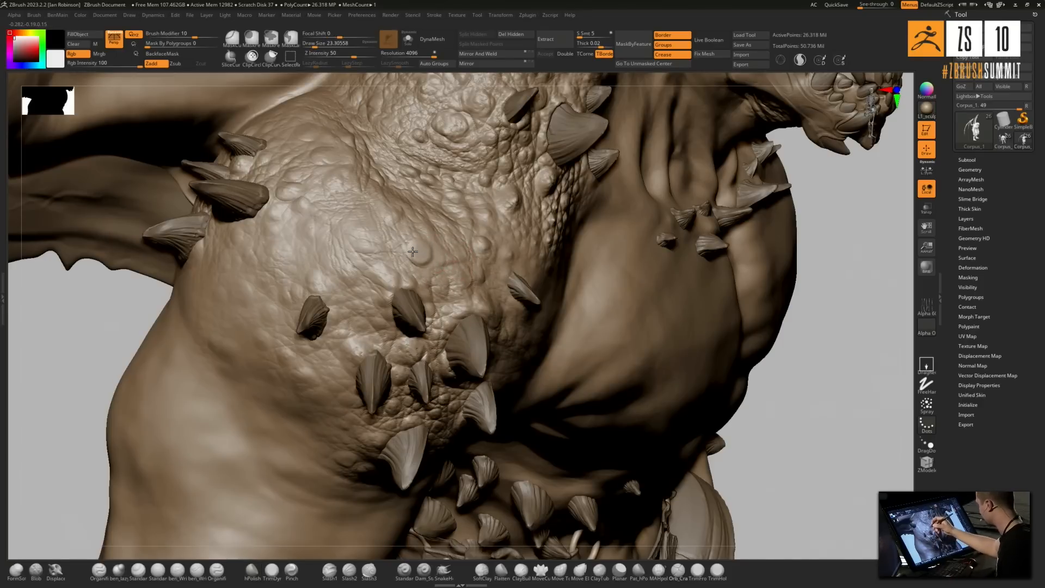
{"action": "right_click_drag", "start_coordinate": [452, 266], "coordinate": [412, 296]}
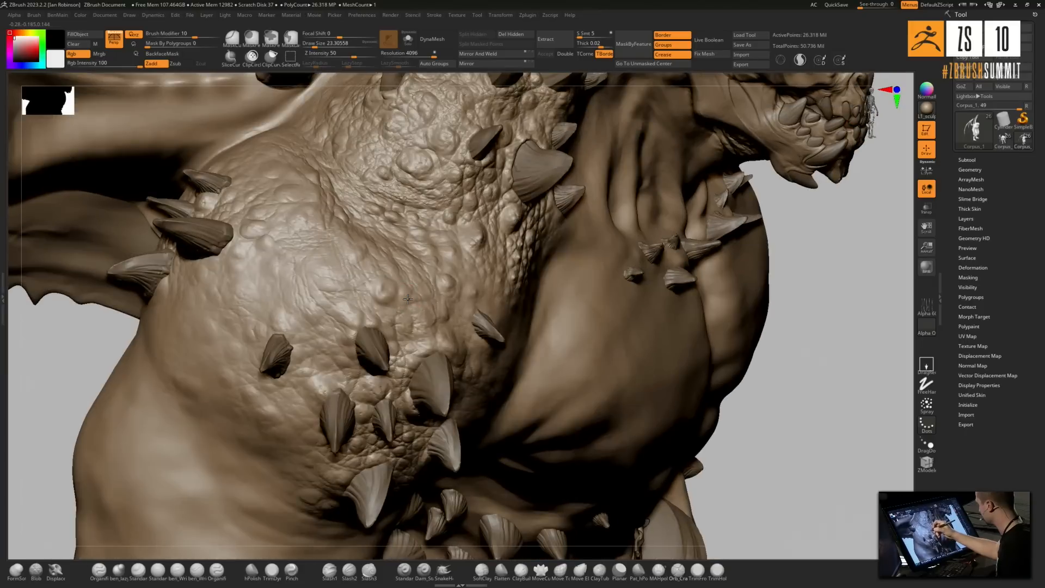
{"action": "left_click_drag", "start_coordinate": [412, 324], "coordinate": [332, 273]}
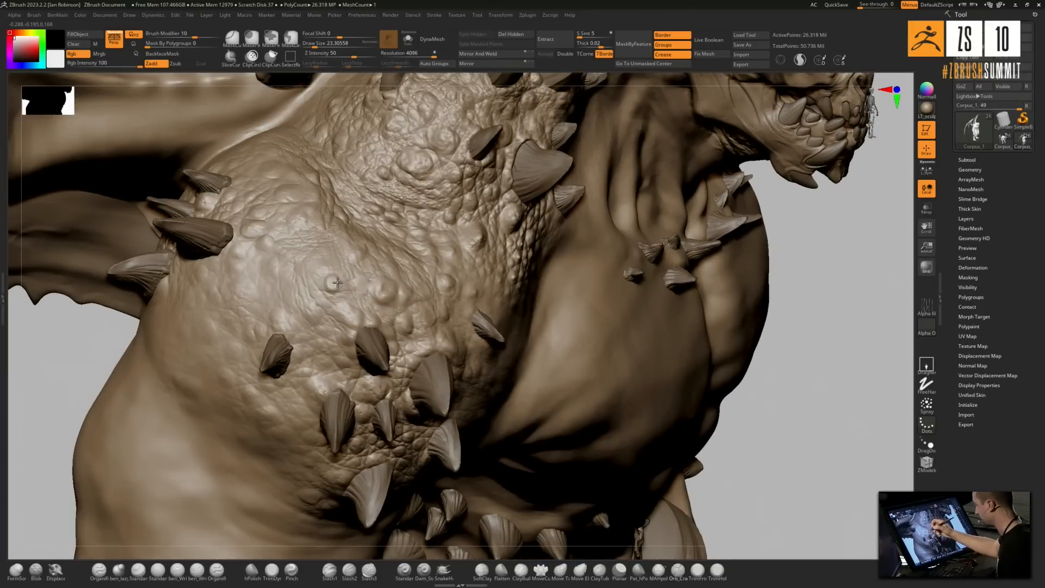
Carve outlines around the round bumps on the shoulder with the Organifier brush at Z Intensity 25
{"action": "left_click", "coordinate": [214, 569]}
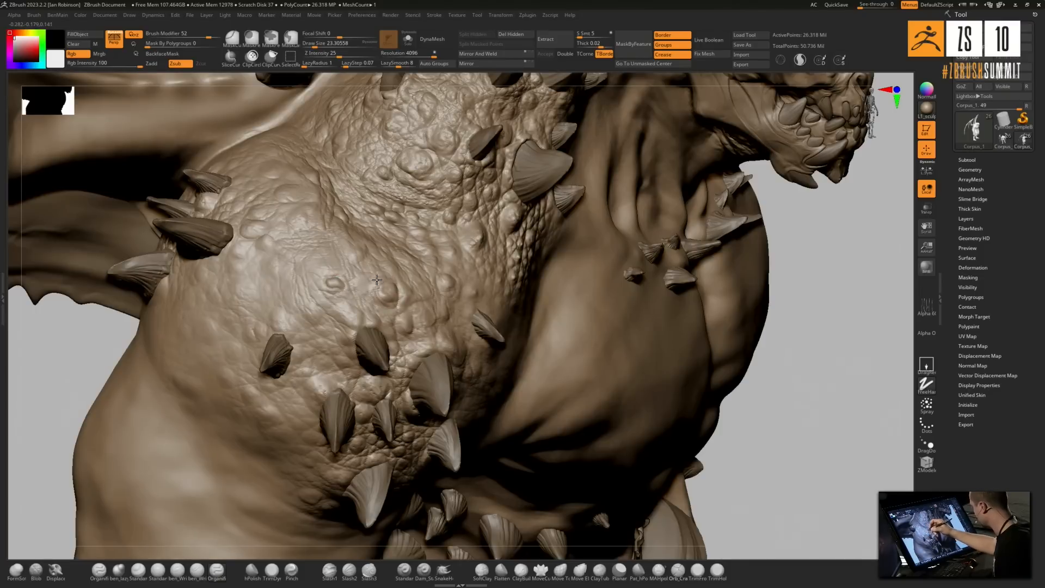
{"action": "right_click_drag", "start_coordinate": [411, 316], "coordinate": [380, 322]}
{"action": "right_click_drag", "start_coordinate": [387, 374], "coordinate": [360, 279]}
{"action": "right_click_drag", "start_coordinate": [411, 230], "coordinate": [383, 273]}
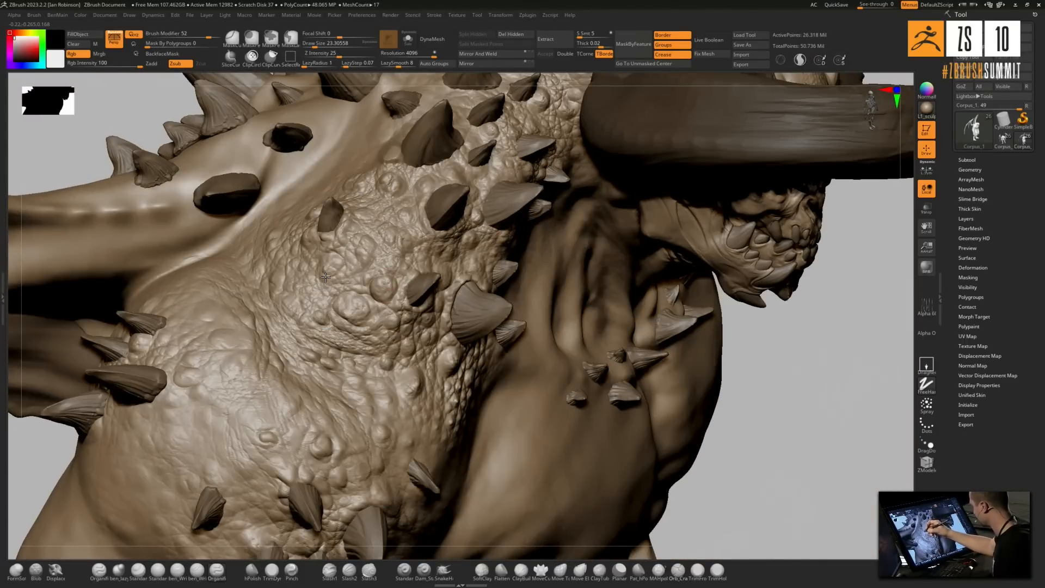
Make the Horns1 subtool active, isolate it and frame the curved horn from below
{"action": "right_click_drag", "start_coordinate": [490, 348], "coordinate": [551, 262], "text": "alt"}
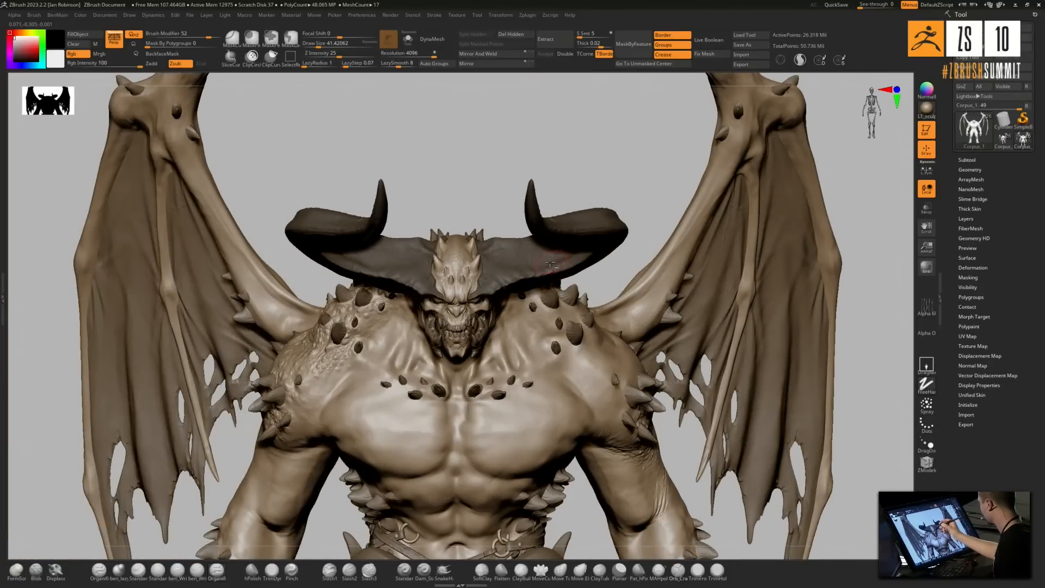
{"action": "key", "text": "alt+s"}
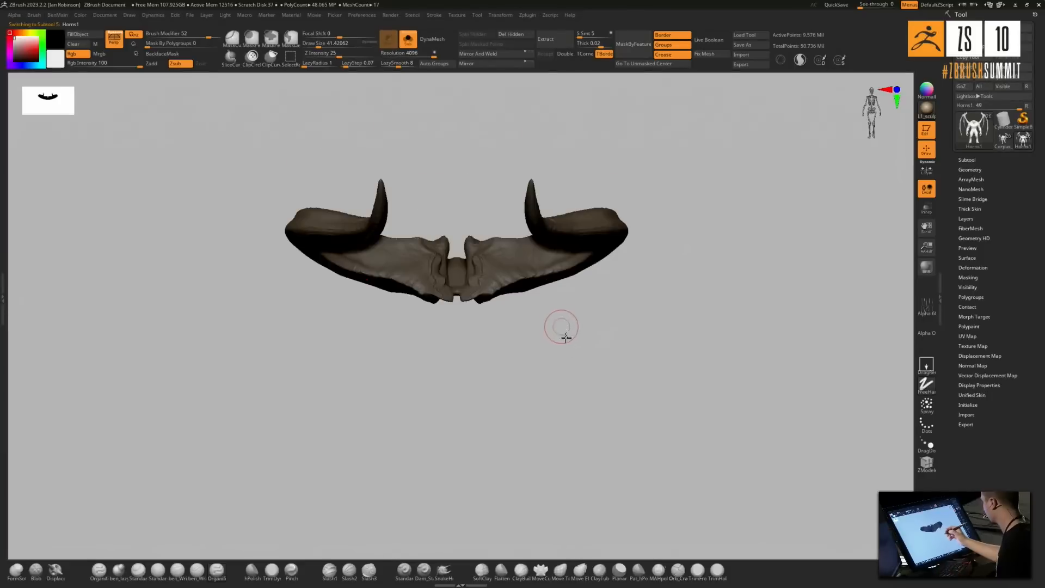
{"action": "right_click_drag", "start_coordinate": [560, 322], "coordinate": [571, 366]}
{"action": "right_click_drag", "start_coordinate": [507, 400], "coordinate": [516, 429], "text": "ctrl"}
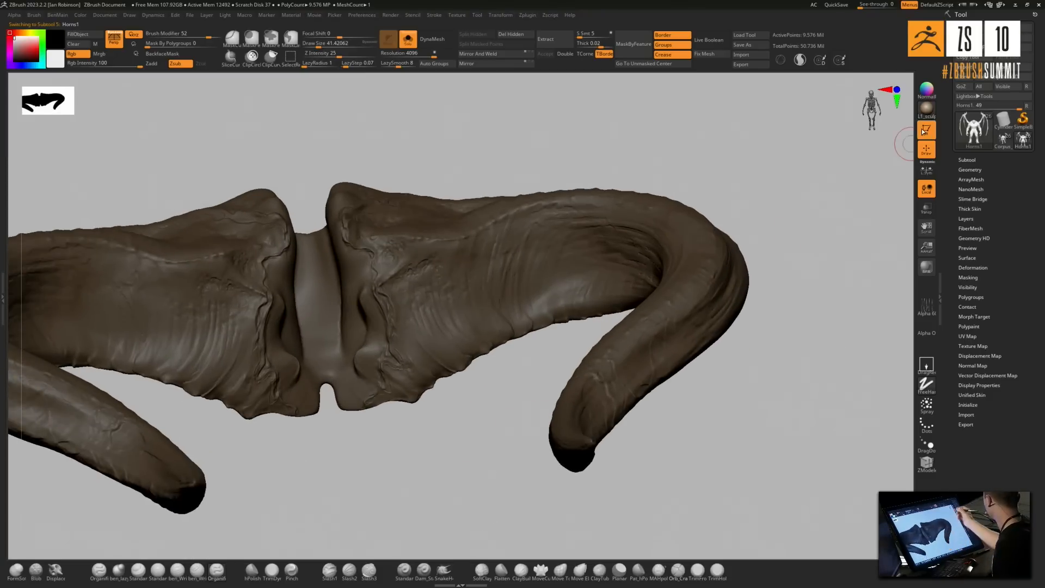
{"action": "right_click_drag", "start_coordinate": [727, 244], "coordinate": [762, 262], "text": "alt"}
{"action": "right_click_drag", "start_coordinate": [672, 275], "coordinate": [677, 310], "text": "ctrl"}
{"action": "right_click_drag", "start_coordinate": [557, 392], "coordinate": [649, 378], "text": "alt"}
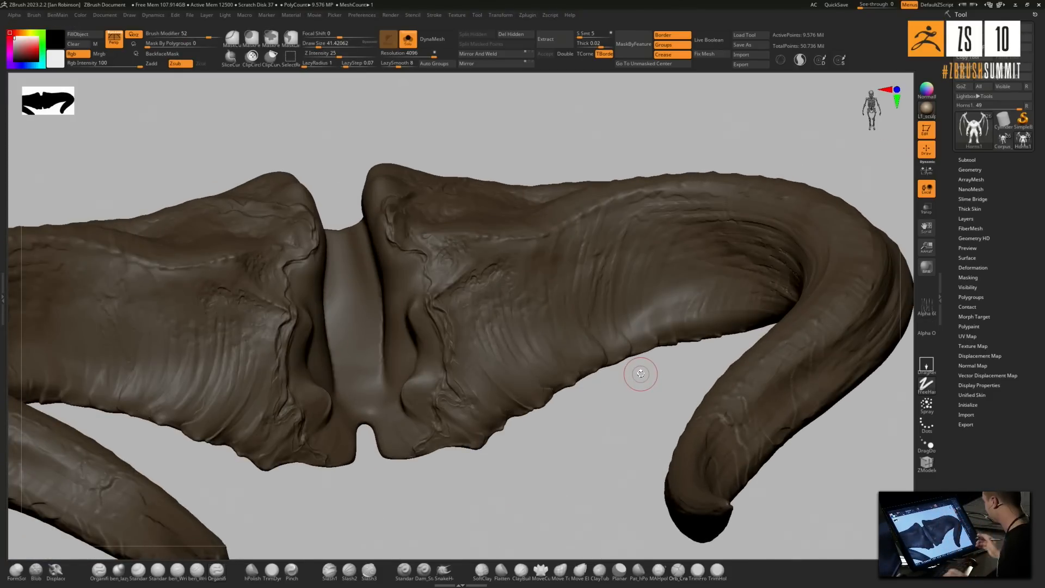
{"action": "right_click_drag", "start_coordinate": [638, 369], "coordinate": [531, 423]}
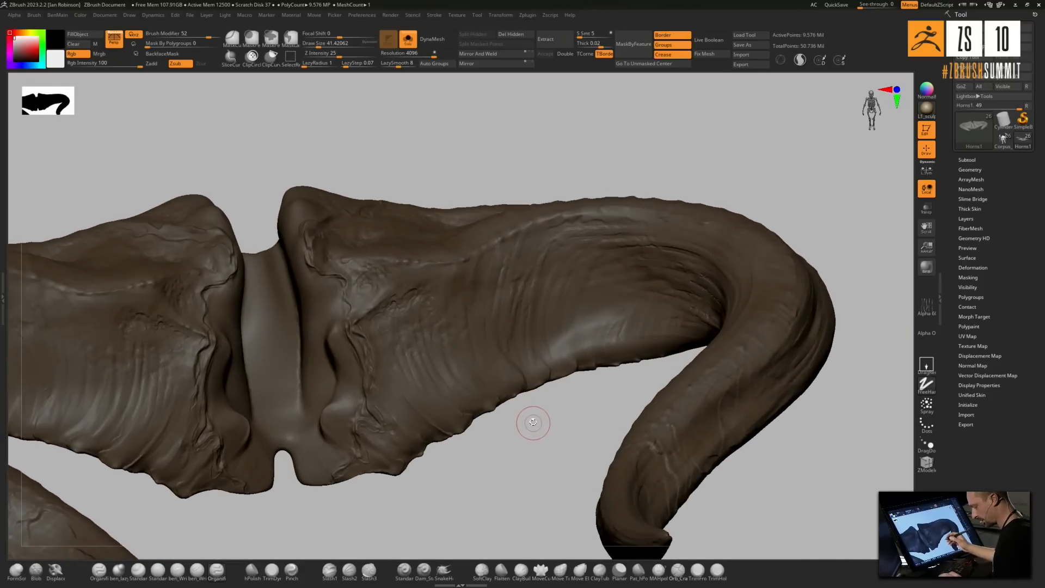
Switch to the Flakes brush and try a short stroke on the underside of the horn
{"action": "key", "text": "b"}
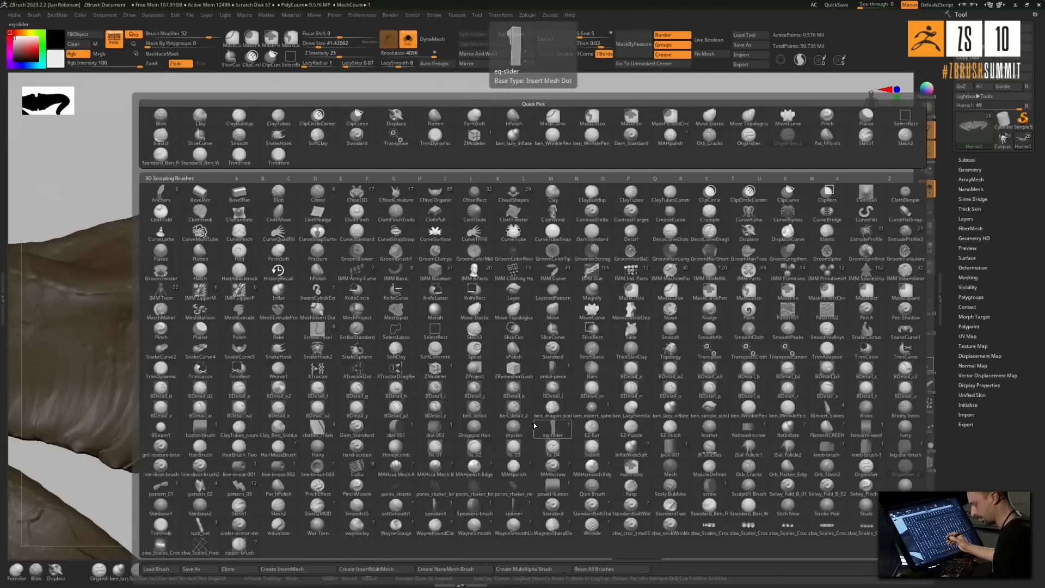
{"action": "key", "text": "f"}
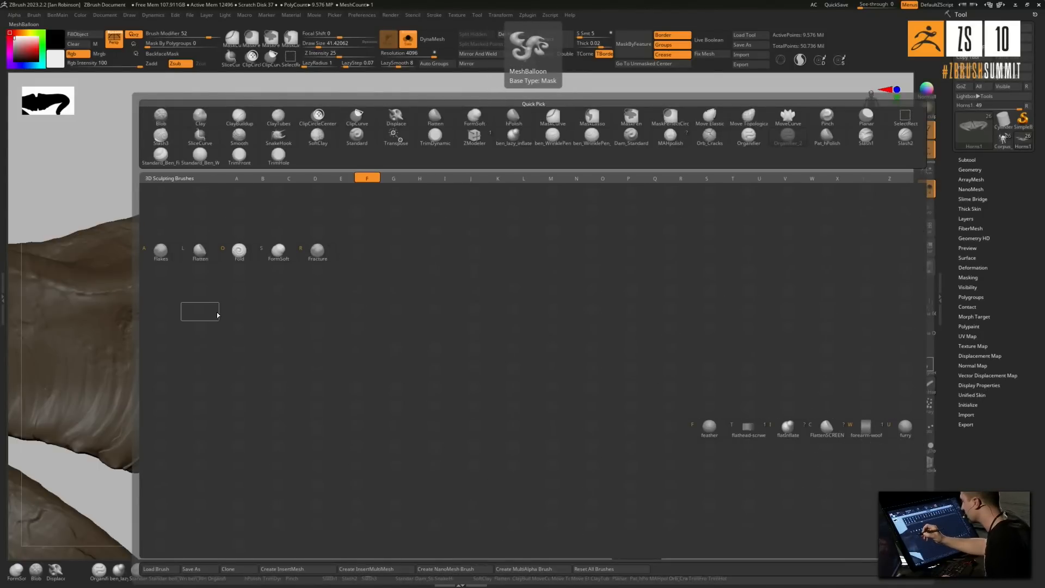
{"action": "left_click", "coordinate": [165, 252]}
{"action": "left_click_drag", "start_coordinate": [542, 323], "coordinate": [534, 322]}
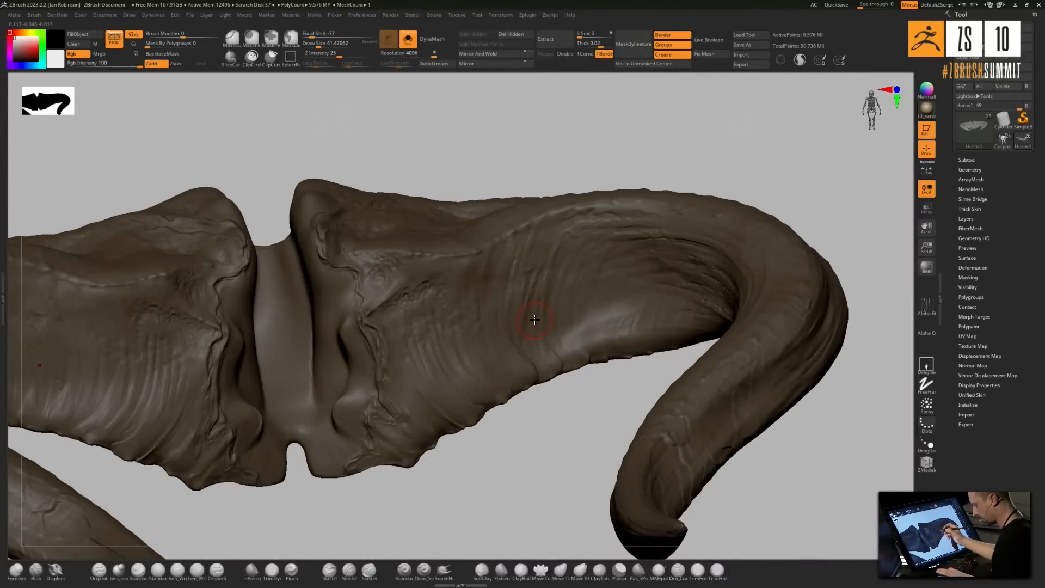
Set the brush's LazyStep to 0.07 and turn off the paint colour on the Horns1 subtool
{"action": "left_click", "coordinate": [355, 63]}
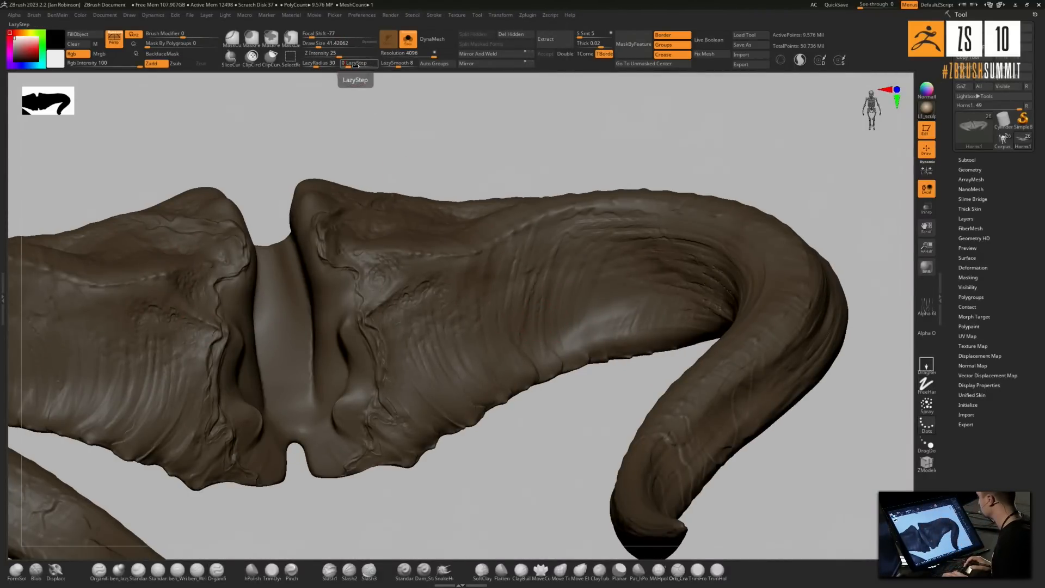
{"action": "type", "text": "0.07"}
{"action": "key", "text": "Return"}
{"action": "left_click", "coordinate": [994, 160]}
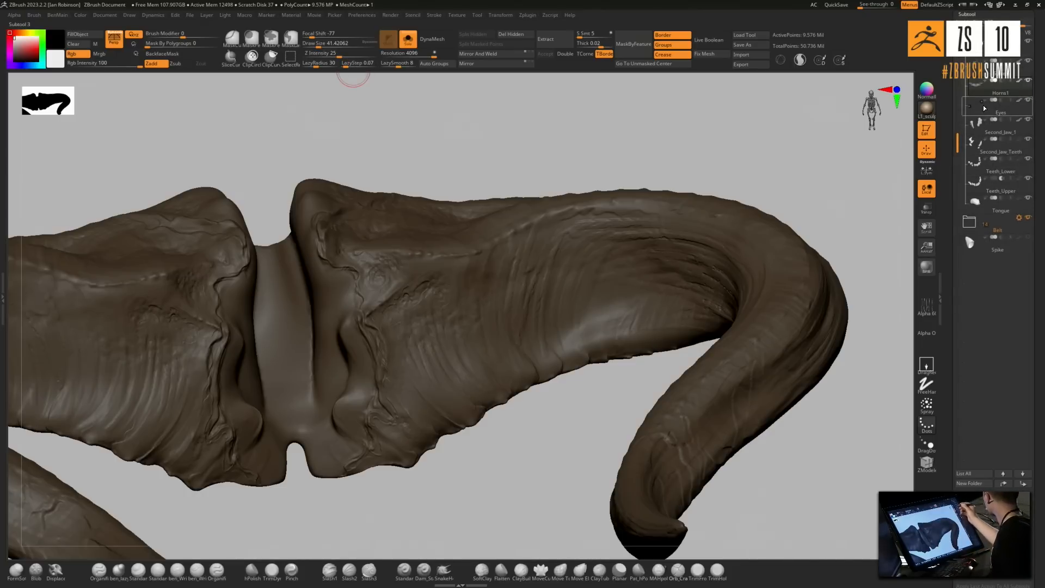
{"action": "left_click", "coordinate": [505, 336], "text": "alt"}
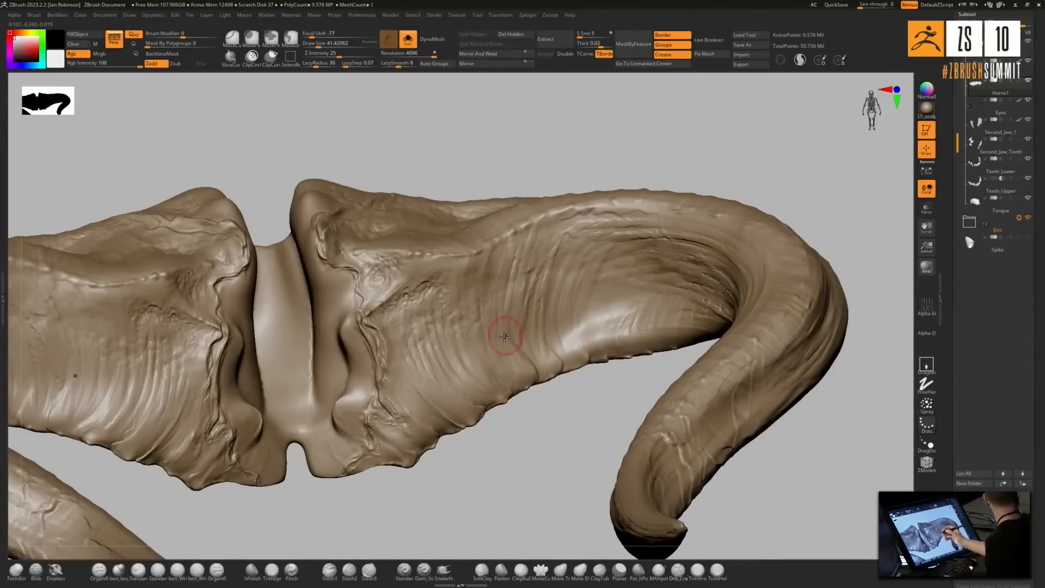
Sculpt long flaky ridges across the broad underside of the horn, from its jagged lower edge toward the upper rim
{"action": "mouse_move", "coordinate": [500, 342]}
{"action": "right_mouse_down"}
{"action": "mouse_move", "coordinate": [498, 325]}
{"action": "mouse_move", "coordinate": [502, 350]}
{"action": "mouse_move", "coordinate": [546, 377]}
{"action": "mouse_move", "coordinate": [561, 289]}
{"action": "mouse_move", "coordinate": [493, 394]}
{"action": "right_mouse_up"}
{"action": "left_click_drag", "start_coordinate": [450, 455], "coordinate": [560, 315]}
{"action": "left_click_drag", "start_coordinate": [447, 473], "coordinate": [555, 337]}
{"action": "left_click_drag", "start_coordinate": [517, 390], "coordinate": [553, 300]}
{"action": "mouse_move", "coordinate": [460, 442]}
{"action": "left_mouse_down"}
{"action": "mouse_move", "coordinate": [564, 280]}
{"action": "mouse_move", "coordinate": [572, 232]}
{"action": "left_mouse_up"}
{"action": "left_click_drag", "start_coordinate": [441, 425], "coordinate": [583, 236]}
{"action": "mouse_move", "coordinate": [474, 436]}
{"action": "left_mouse_down"}
{"action": "mouse_move", "coordinate": [558, 297]}
{"action": "mouse_move", "coordinate": [575, 310]}
{"action": "left_mouse_up"}
Add more flaky streaks over the horn's underside close to its base and toward the inner curve
{"action": "right_click_drag", "start_coordinate": [478, 473], "coordinate": [435, 425]}
{"action": "left_click_drag", "start_coordinate": [435, 422], "coordinate": [524, 309]}
{"action": "right_click_drag", "start_coordinate": [469, 403], "coordinate": [449, 370]}
{"action": "mouse_move", "coordinate": [451, 376]}
{"action": "left_mouse_down"}
{"action": "mouse_move", "coordinate": [429, 347]}
{"action": "mouse_move", "coordinate": [449, 376]}
{"action": "mouse_move", "coordinate": [438, 334]}
{"action": "mouse_move", "coordinate": [428, 359]}
{"action": "left_mouse_up"}
{"action": "left_click_drag", "start_coordinate": [434, 422], "coordinate": [509, 272]}
{"action": "right_click_drag", "start_coordinate": [509, 283], "coordinate": [599, 305]}
{"action": "left_click_drag", "start_coordinate": [435, 363], "coordinate": [485, 343]}
{"action": "mouse_move", "coordinate": [580, 302]}
{"action": "left_mouse_down"}
{"action": "mouse_move", "coordinate": [460, 381]}
{"action": "mouse_move", "coordinate": [550, 340]}
{"action": "left_mouse_up"}
Sculpt lengthwise flaky grooves up the horn's outer bend at Draw Size about 33
{"action": "right_click_drag", "start_coordinate": [550, 341], "coordinate": [609, 251]}
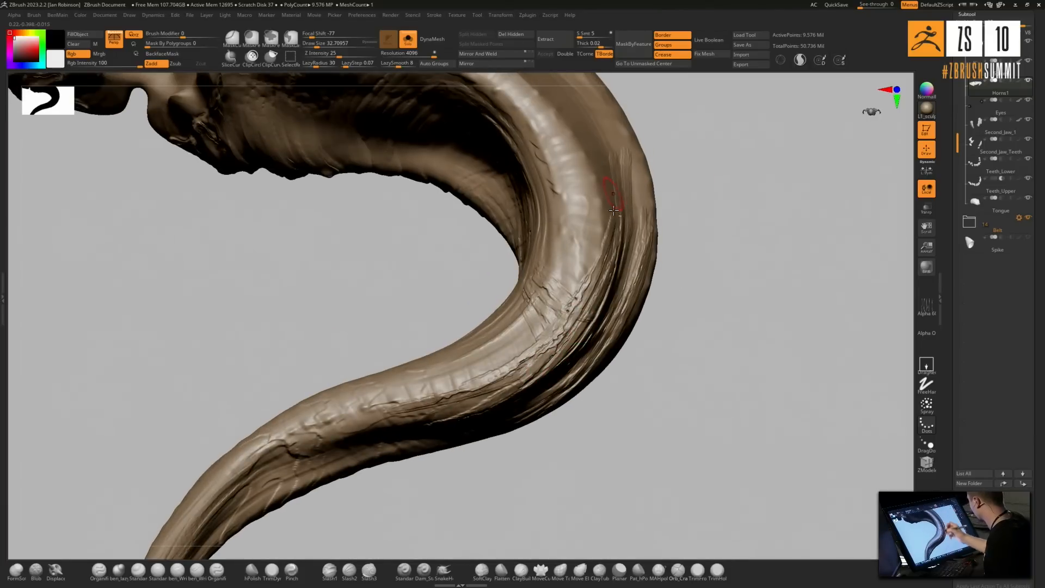
{"action": "right_click_drag", "start_coordinate": [613, 211], "coordinate": [495, 420]}
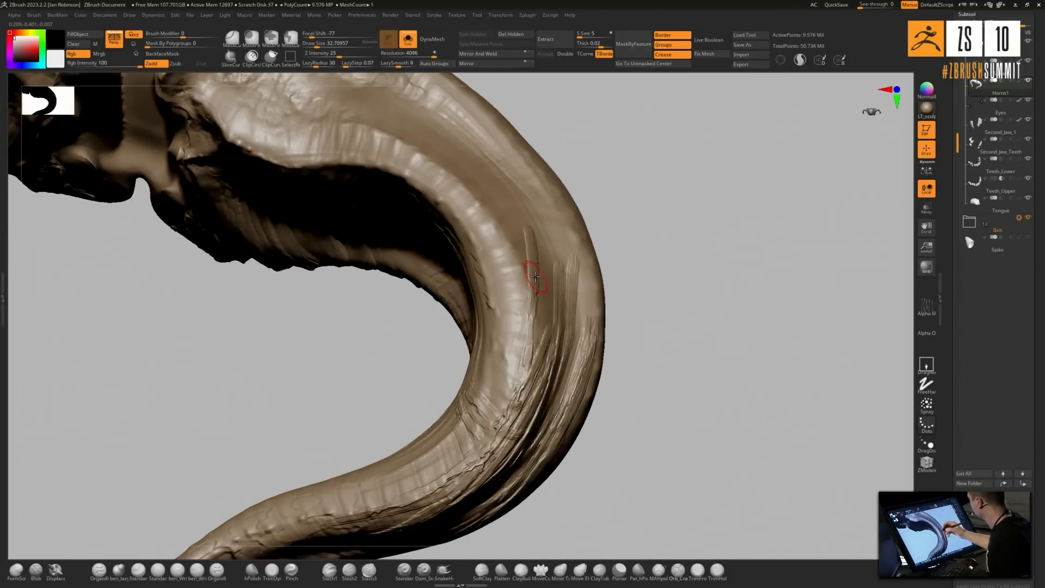
{"action": "right_click_drag", "start_coordinate": [536, 276], "coordinate": [497, 227]}
{"action": "left_click_drag", "start_coordinate": [526, 381], "coordinate": [503, 217]}
{"action": "left_click_drag", "start_coordinate": [539, 348], "coordinate": [536, 207]}
Extend the flaky grooves down the horn's outer curve toward the tip with long lengthwise strokes
{"action": "right_click_drag", "start_coordinate": [533, 327], "coordinate": [568, 293]}
{"action": "left_click_drag", "start_coordinate": [568, 293], "coordinate": [516, 479]}
{"action": "left_click_drag", "start_coordinate": [593, 257], "coordinate": [554, 424]}
{"action": "mouse_move", "coordinate": [608, 236]}
{"action": "left_mouse_down"}
{"action": "mouse_move", "coordinate": [558, 447]}
{"action": "mouse_move", "coordinate": [527, 509]}
{"action": "left_mouse_up"}
{"action": "mouse_move", "coordinate": [650, 269]}
{"action": "right_mouse_down", "text": "ctrl"}
{"action": "mouse_move", "coordinate": [644, 292]}
{"action": "mouse_move", "coordinate": [642, 217]}
{"action": "mouse_move", "coordinate": [578, 334]}
{"action": "right_mouse_up", "text": "ctrl"}
{"action": "left_click_drag", "start_coordinate": [572, 265], "coordinate": [486, 452]}
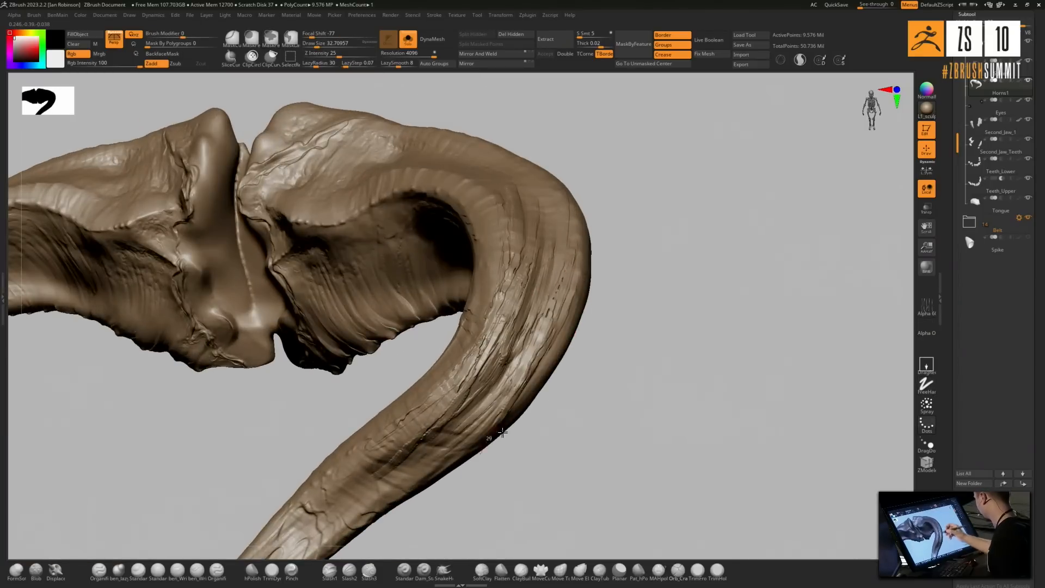
{"action": "mouse_move", "coordinate": [559, 294]}
{"action": "right_mouse_down"}
{"action": "mouse_move", "coordinate": [556, 362]}
{"action": "mouse_move", "coordinate": [588, 444]}
{"action": "right_mouse_up"}
{"action": "right_click_drag", "start_coordinate": [550, 240], "coordinate": [578, 411]}
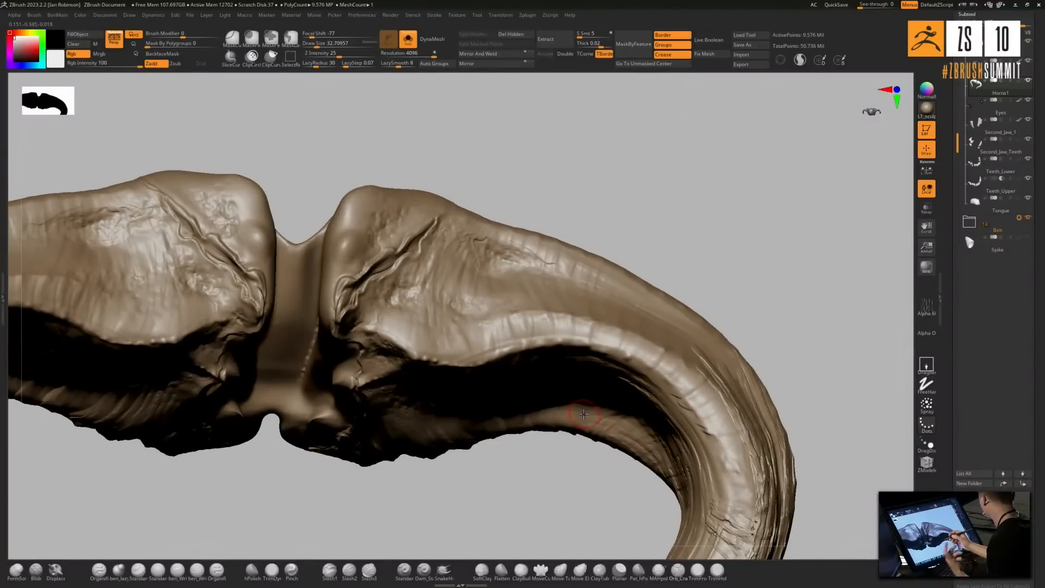
Carve an irregular, bumpy recess into the horn's upper face near its base with Dam_Standard at Draw Size about 44
{"action": "left_click", "coordinate": [424, 569]}
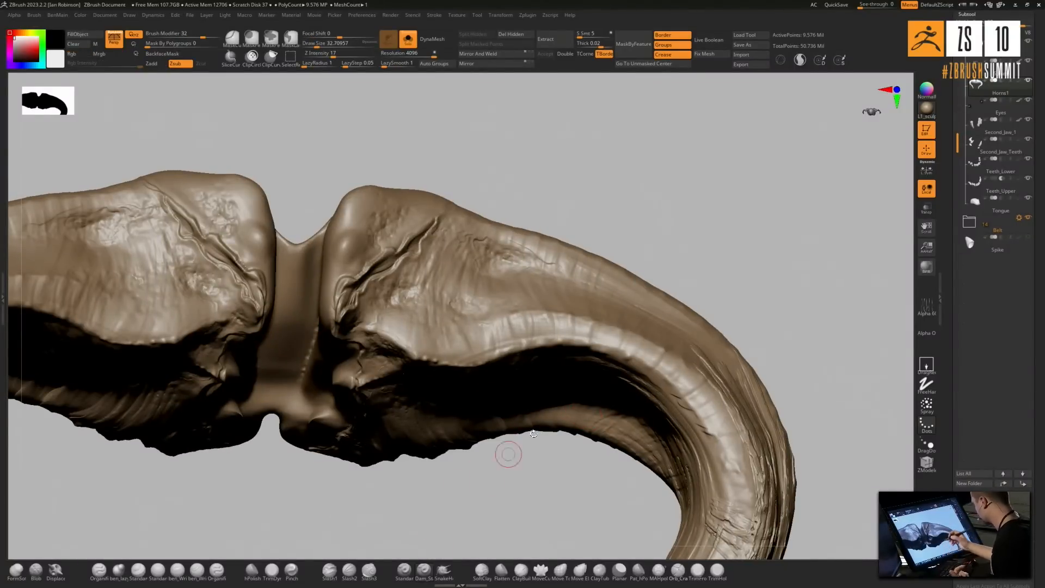
{"action": "right_click_drag", "start_coordinate": [517, 457], "coordinate": [543, 441]}
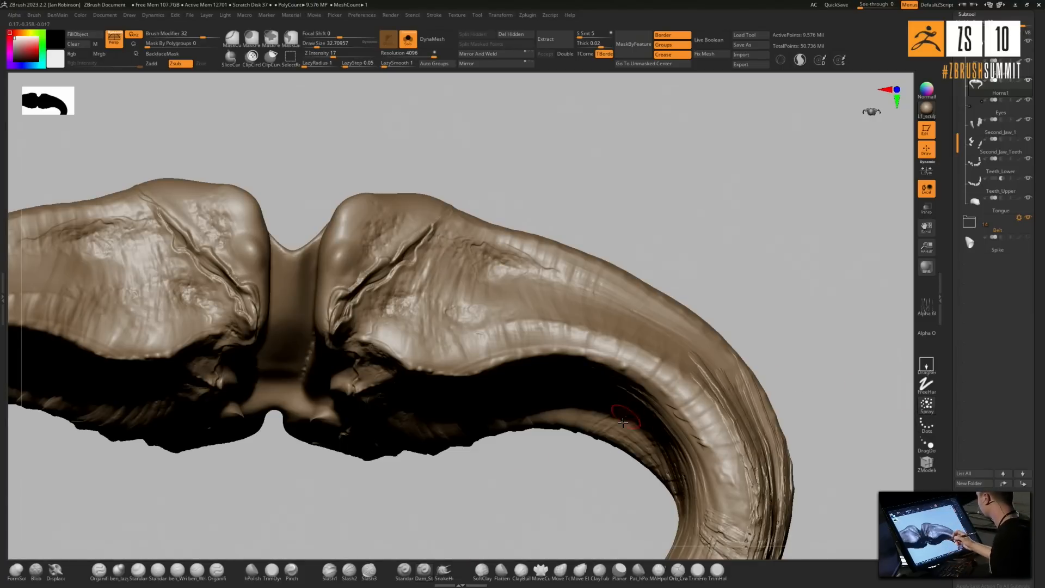
{"action": "right_click_drag", "start_coordinate": [711, 399], "coordinate": [628, 397]}
{"action": "right_click_drag", "start_coordinate": [512, 292], "coordinate": [564, 298], "text": "ctrl"}
{"action": "right_click_drag", "start_coordinate": [509, 267], "coordinate": [528, 278]}
{"action": "key", "text": "s"}
{"action": "left_click_drag", "start_coordinate": [530, 276], "coordinate": [556, 279]}
{"action": "right_click_drag", "start_coordinate": [569, 278], "coordinate": [547, 281]}
{"action": "mouse_move", "coordinate": [572, 283]}
{"action": "left_mouse_down"}
{"action": "mouse_move", "coordinate": [513, 295]}
{"action": "mouse_move", "coordinate": [501, 316]}
{"action": "left_mouse_up"}
{"action": "right_click_drag", "start_coordinate": [503, 320], "coordinate": [494, 288]}
{"action": "mouse_move", "coordinate": [505, 299]}
{"action": "left_mouse_down"}
{"action": "mouse_move", "coordinate": [492, 295]}
{"action": "mouse_move", "coordinate": [494, 271]}
{"action": "left_mouse_up"}
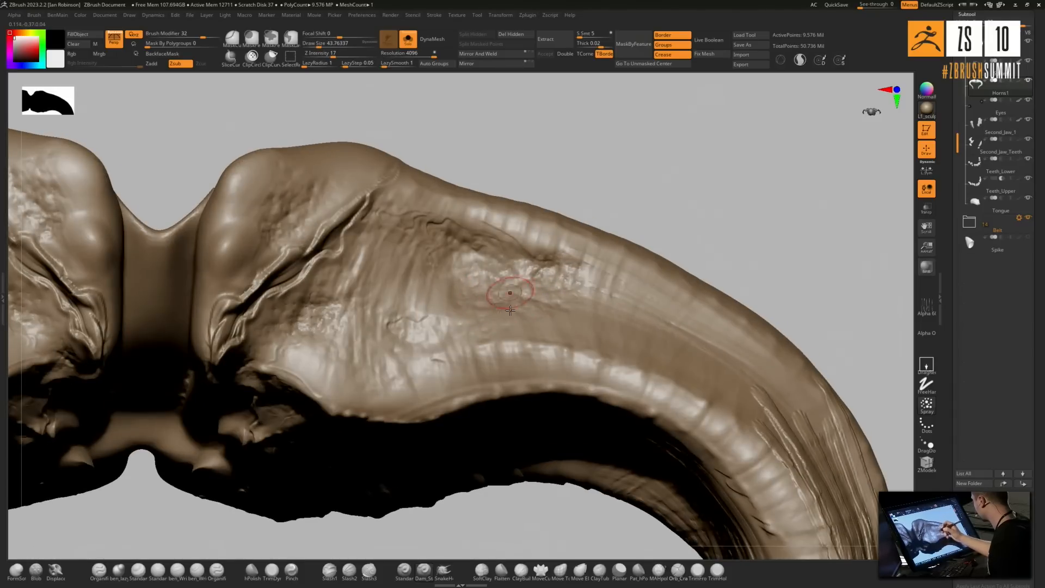
{"action": "right_click_drag", "start_coordinate": [509, 297], "coordinate": [488, 315]}
Subdivide the horns once more and extend the recess's pitted texture outward along the horn, starting at Draw Size about 90
{"action": "key", "text": "ctrl+d"}
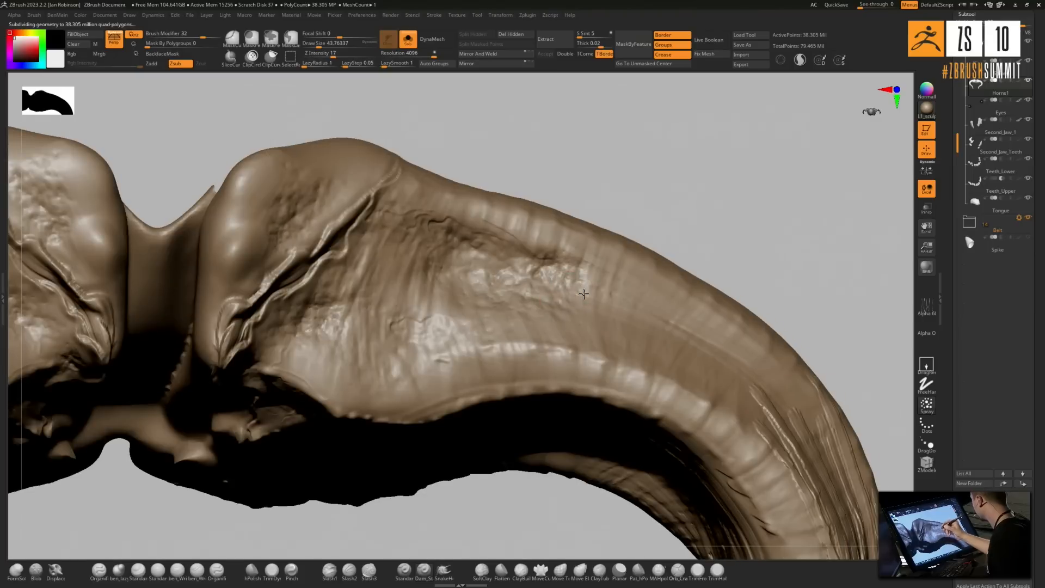
{"action": "left_click_drag", "start_coordinate": [605, 277], "coordinate": [625, 290]}
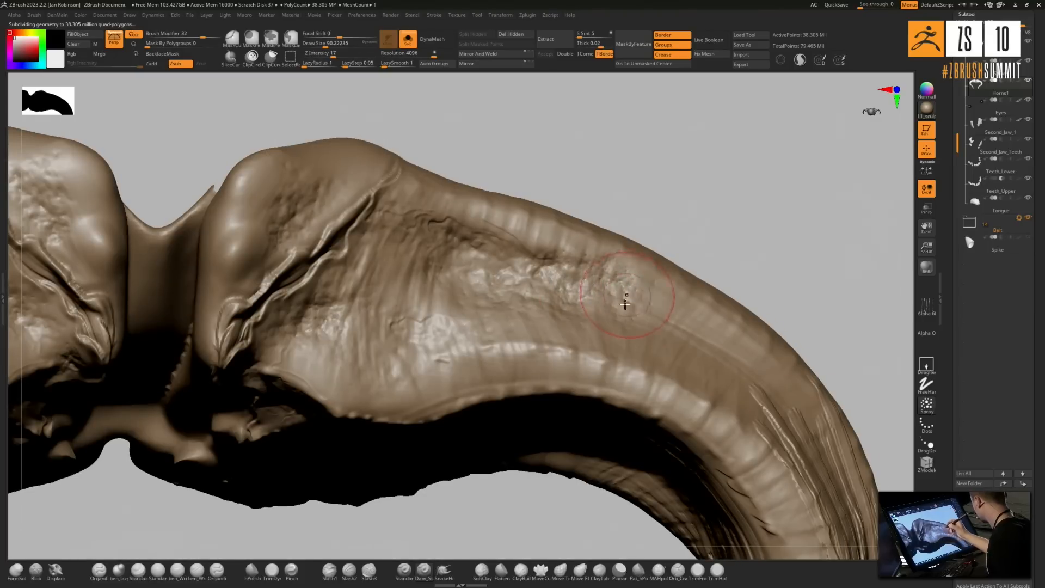
{"action": "left_click_drag", "start_coordinate": [334, 54], "coordinate": [341, 54]}
{"action": "left_click_drag", "start_coordinate": [493, 280], "coordinate": [523, 267]}
{"action": "key", "text": "s"}
{"action": "mouse_move", "coordinate": [523, 269]}
{"action": "left_mouse_down"}
{"action": "mouse_move", "coordinate": [537, 267]}
{"action": "mouse_move", "coordinate": [555, 294]}
{"action": "mouse_move", "coordinate": [593, 299]}
{"action": "left_mouse_up"}
Spread the pitted texture from the recess toward the horn's base and down onto the lower face
{"action": "mouse_move", "coordinate": [492, 272]}
{"action": "left_mouse_down"}
{"action": "mouse_move", "coordinate": [462, 261]}
{"action": "mouse_move", "coordinate": [442, 288]}
{"action": "mouse_move", "coordinate": [430, 261]}
{"action": "left_mouse_up"}
{"action": "right_click_drag", "start_coordinate": [440, 301], "coordinate": [463, 337]}
{"action": "left_click_drag", "start_coordinate": [496, 313], "coordinate": [460, 326]}
{"action": "mouse_move", "coordinate": [408, 272]}
{"action": "left_mouse_down"}
{"action": "mouse_move", "coordinate": [415, 297]}
{"action": "mouse_move", "coordinate": [400, 240]}
{"action": "mouse_move", "coordinate": [384, 305]}
{"action": "left_mouse_up"}
{"action": "left_click_drag", "start_coordinate": [430, 322], "coordinate": [466, 340]}
{"action": "mouse_move", "coordinate": [515, 293]}
{"action": "right_mouse_down"}
{"action": "mouse_move", "coordinate": [533, 312]}
{"action": "mouse_move", "coordinate": [559, 307]}
{"action": "right_mouse_up"}
Sculpt small ring-shaped bumps in the middle of the recess at Z Intensity 34 and Draw Size about 16
{"action": "left_click", "coordinate": [121, 571]}
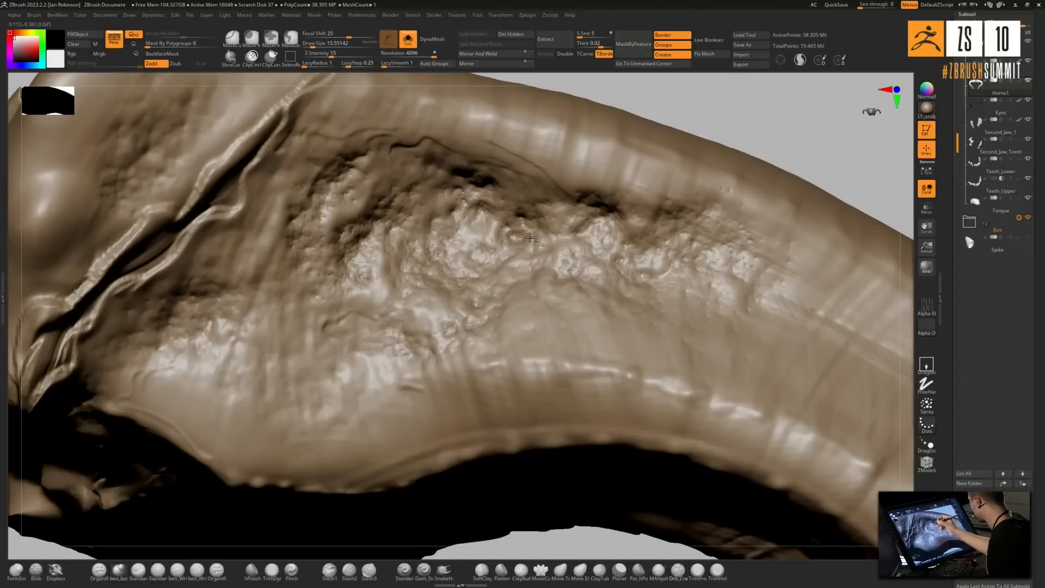
{"action": "left_click_drag", "start_coordinate": [333, 54], "coordinate": [345, 54]}
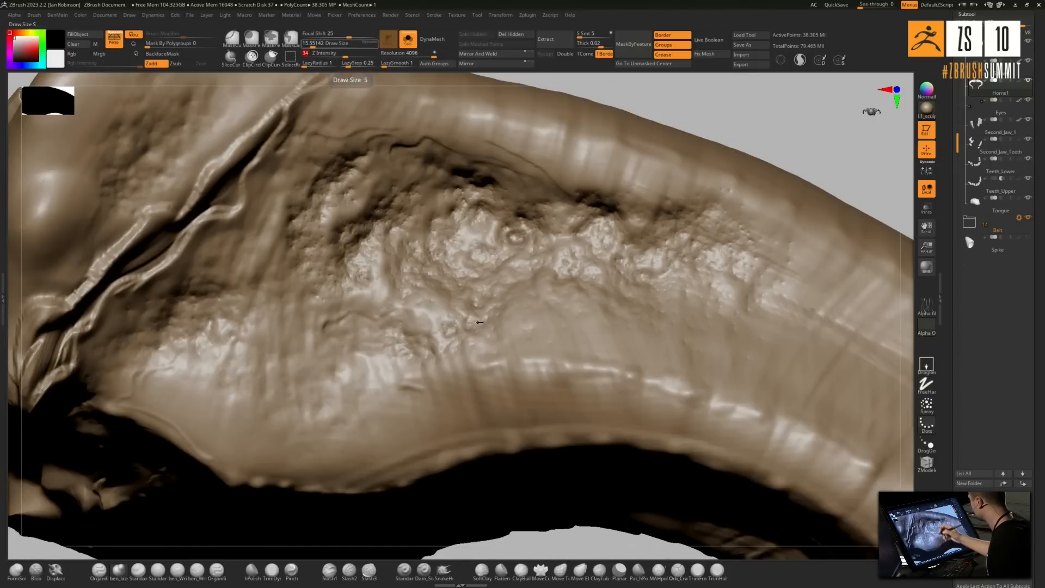
{"action": "right_click_drag", "start_coordinate": [469, 250], "coordinate": [483, 313]}
{"action": "left_click_drag", "start_coordinate": [469, 303], "coordinate": [474, 302]}
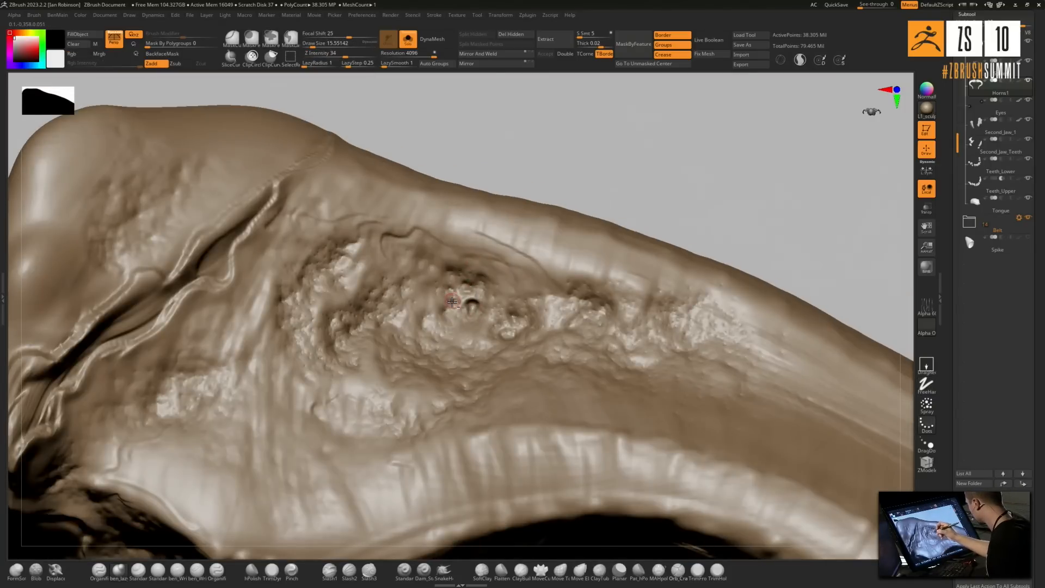
{"action": "right_click_drag", "start_coordinate": [452, 299], "coordinate": [501, 335]}
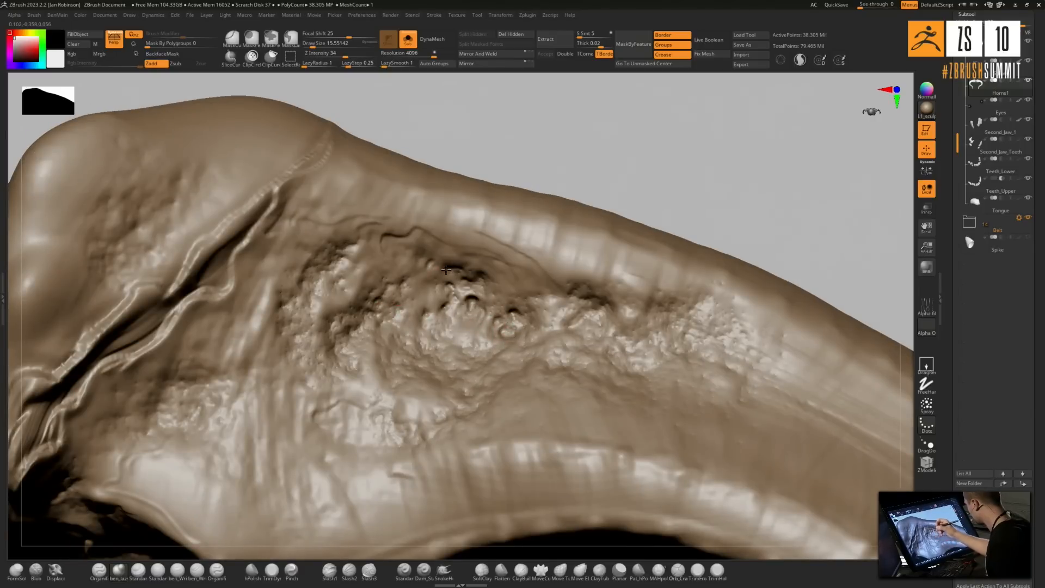
{"action": "right_click_drag", "start_coordinate": [498, 301], "coordinate": [544, 314]}
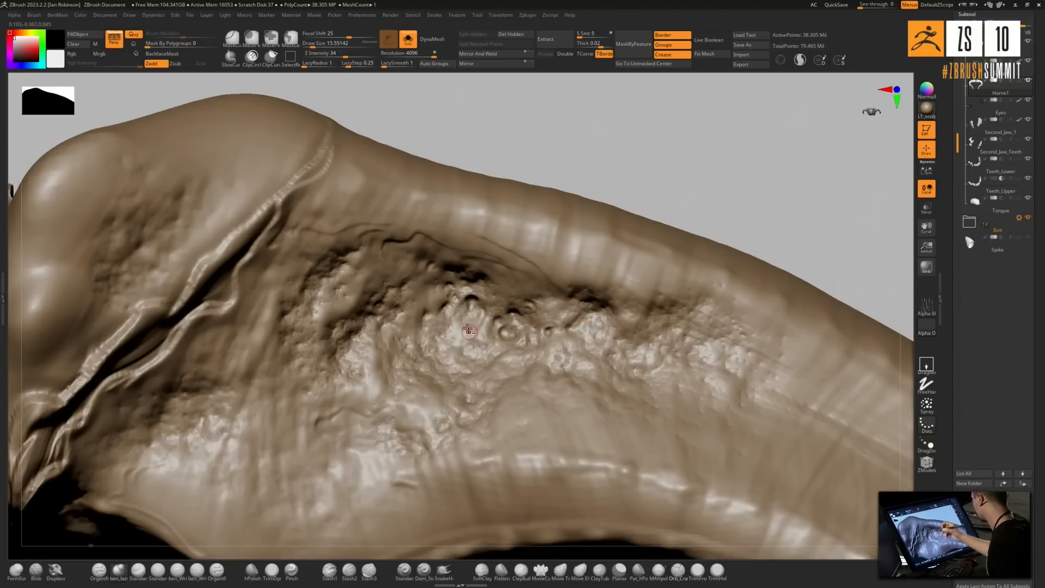
Add more small round bumps across the recess and carve pits between them
{"action": "right_click_drag", "start_coordinate": [523, 309], "coordinate": [462, 357]}
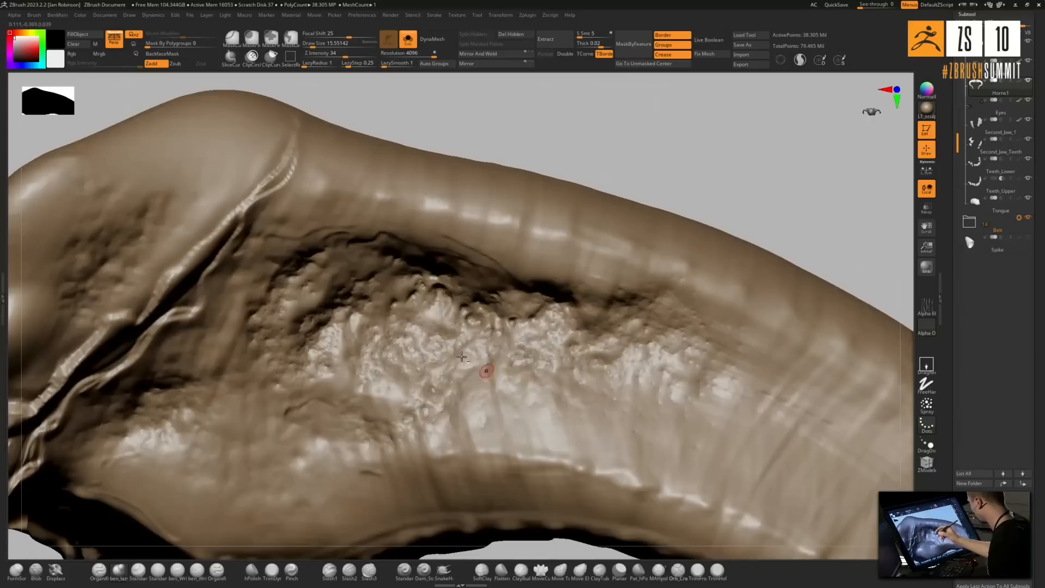
{"action": "right_click_drag", "start_coordinate": [406, 326], "coordinate": [566, 326]}
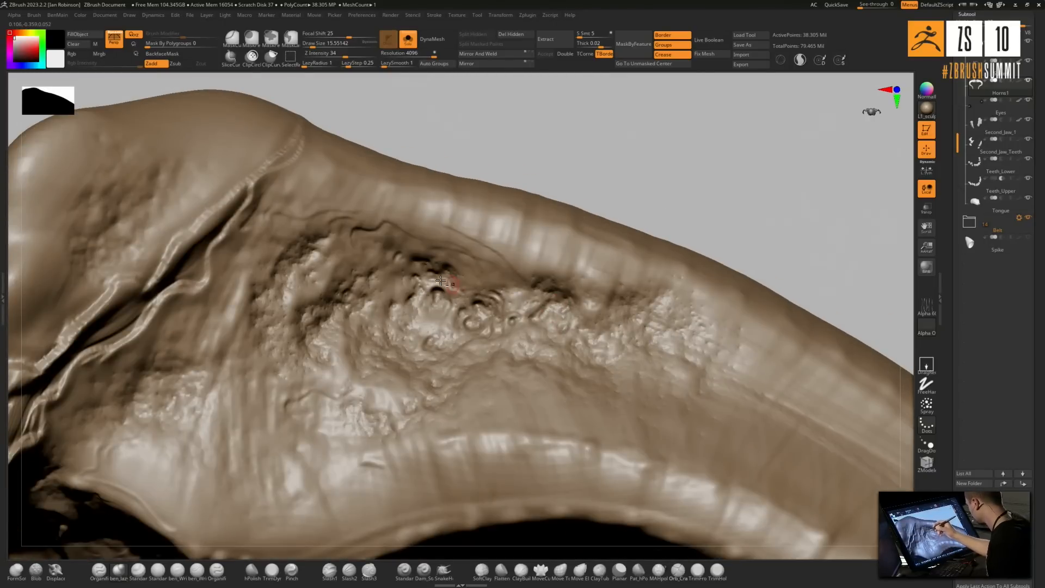
{"action": "mouse_move", "coordinate": [502, 317]}
{"action": "right_mouse_down"}
{"action": "mouse_move", "coordinate": [498, 350]}
{"action": "mouse_move", "coordinate": [626, 334]}
{"action": "mouse_move", "coordinate": [575, 311]}
{"action": "mouse_move", "coordinate": [545, 317]}
{"action": "right_mouse_up"}
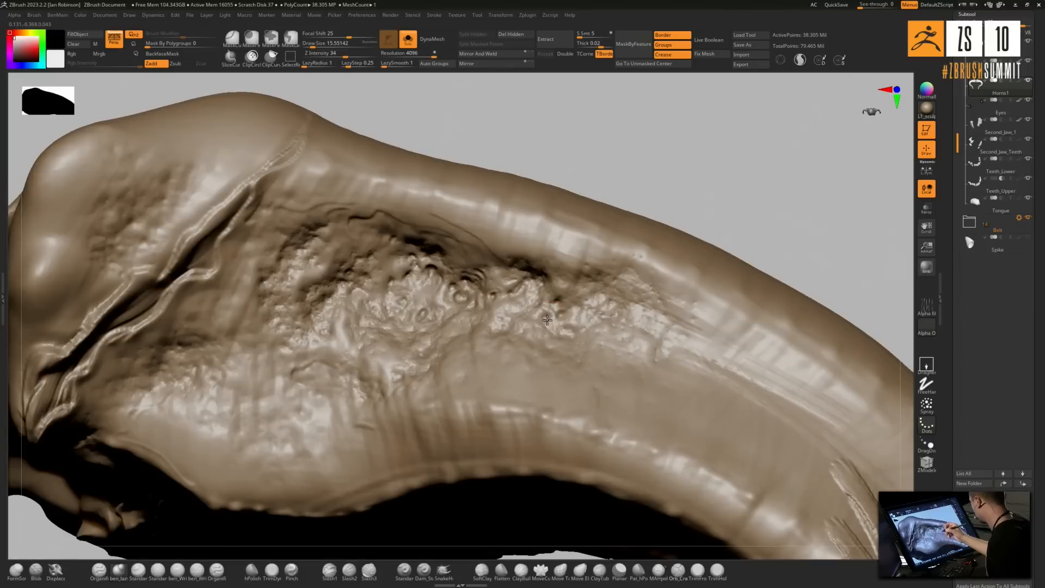
{"action": "mouse_move", "coordinate": [521, 305]}
{"action": "right_mouse_down"}
{"action": "mouse_move", "coordinate": [276, 518]}
{"action": "mouse_move", "coordinate": [490, 299]}
{"action": "right_mouse_up"}
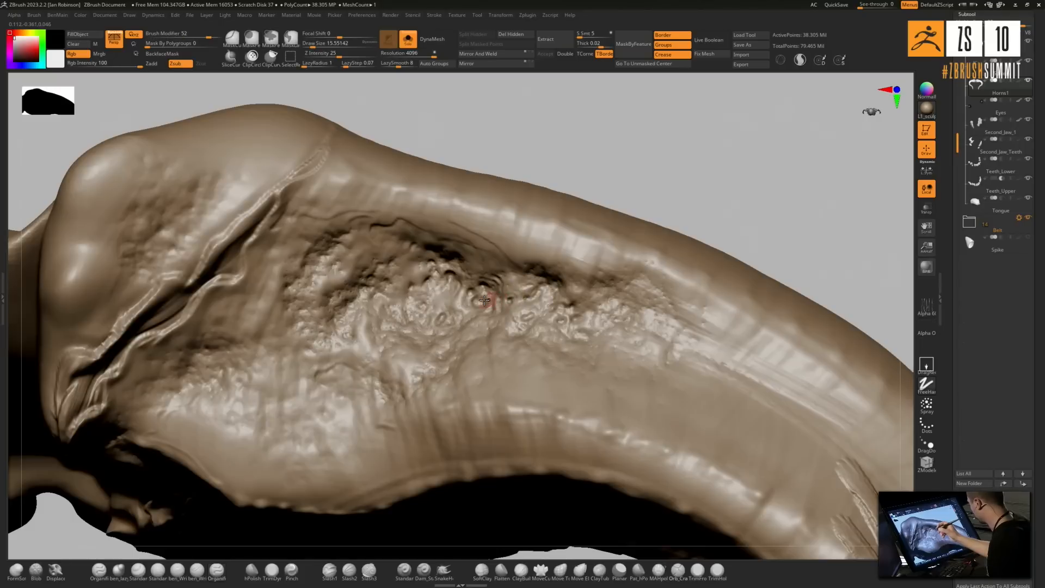
{"action": "right_click_drag", "start_coordinate": [485, 296], "coordinate": [495, 303]}
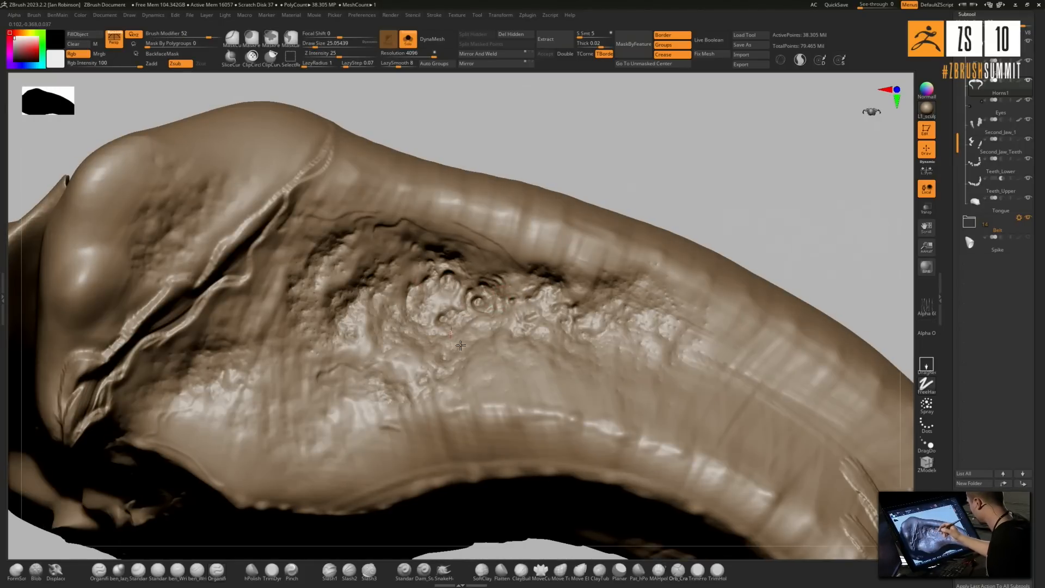
{"action": "right_click_drag", "start_coordinate": [461, 345], "coordinate": [427, 319]}
Cut thin cracks through the outer half of the recess with the Slash1 brush at Draw Size about 46 to 31
{"action": "left_click", "coordinate": [330, 569]}
{"action": "mouse_move", "coordinate": [362, 530]}
{"action": "right_mouse_down"}
{"action": "mouse_move", "coordinate": [451, 308]}
{"action": "mouse_move", "coordinate": [367, 109]}
{"action": "right_mouse_up"}
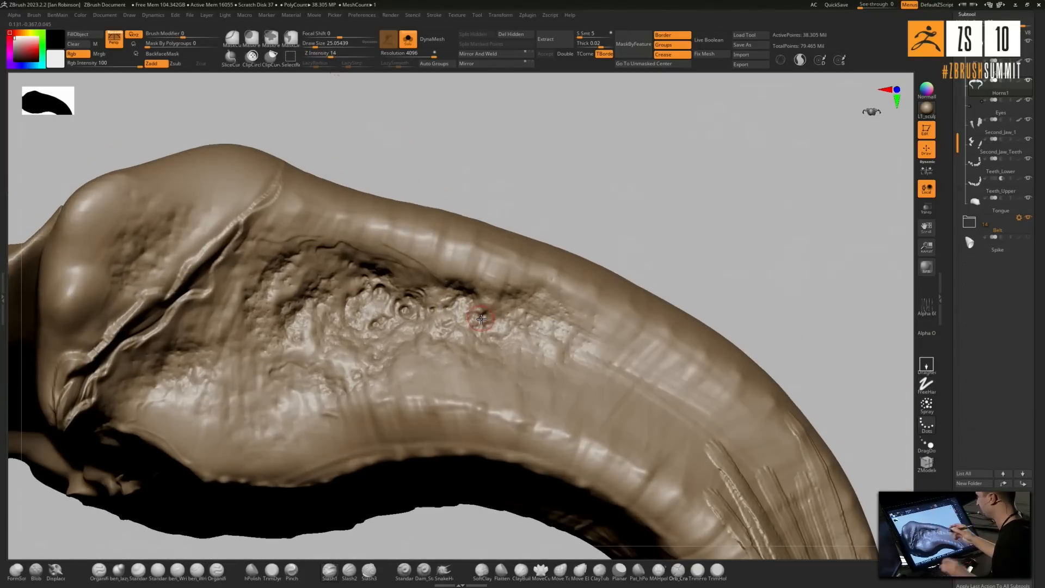
{"action": "mouse_move", "coordinate": [524, 326]}
{"action": "right_mouse_down"}
{"action": "mouse_move", "coordinate": [492, 308]}
{"action": "mouse_move", "coordinate": [525, 334]}
{"action": "right_mouse_up"}
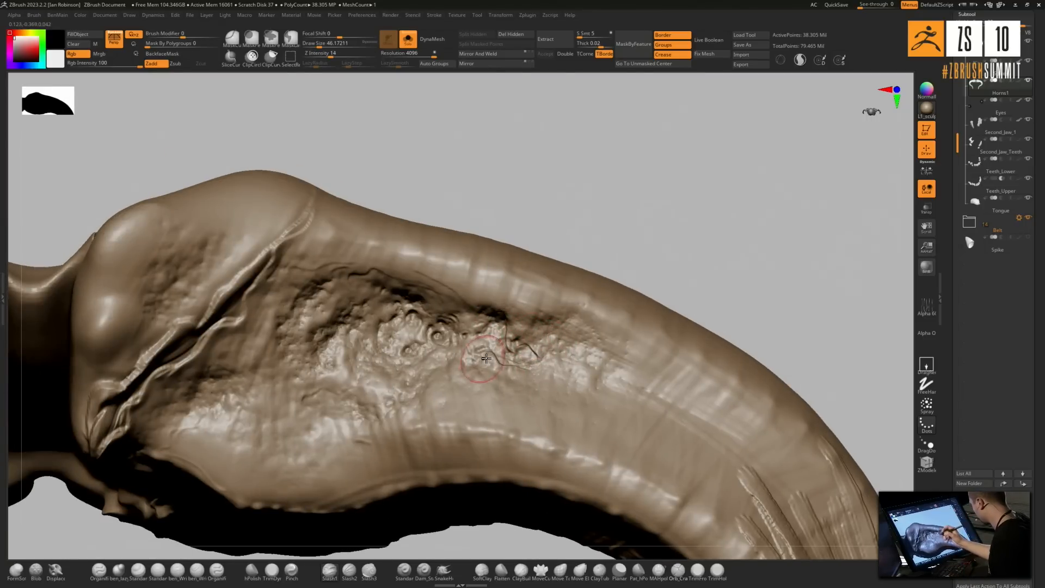
{"action": "key", "text": "bracketleft"}
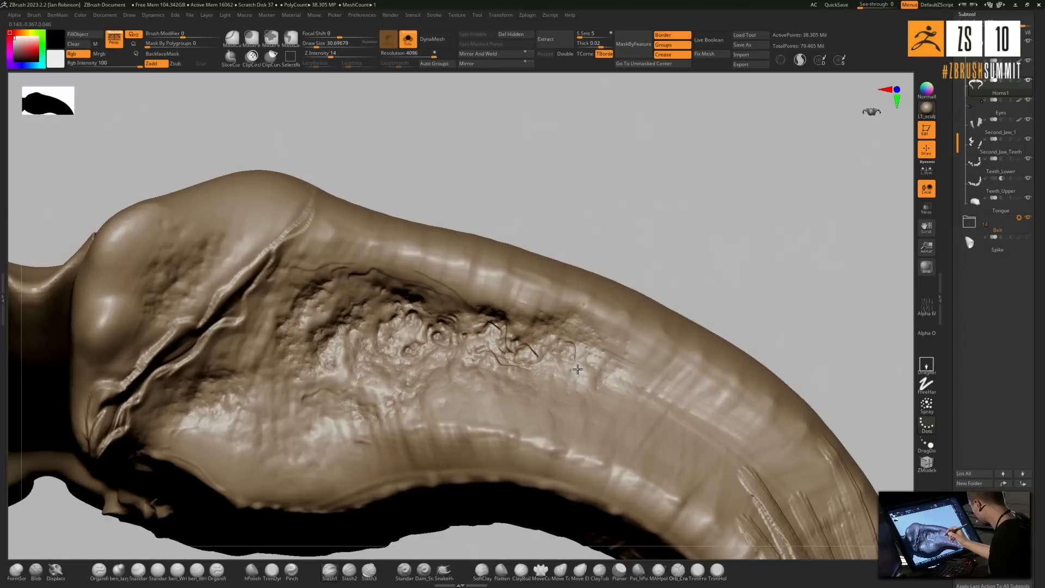
Cut more thin cracks along the recess's upper rim, its inner end and the surface just below it at Draw Size about 46
{"action": "right_click_drag", "start_coordinate": [533, 376], "coordinate": [485, 323]}
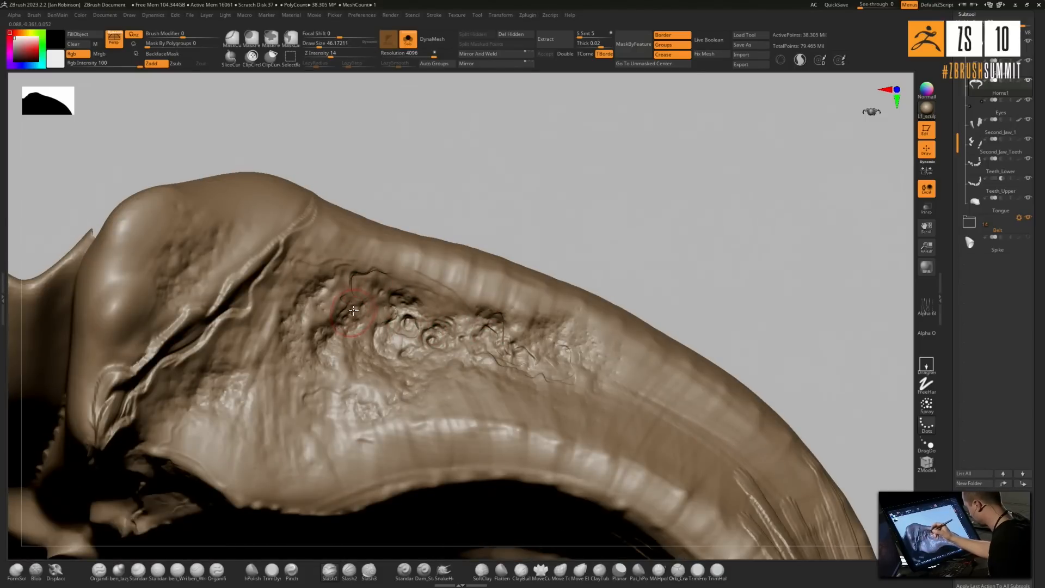
{"action": "mouse_move", "coordinate": [425, 338]}
{"action": "right_mouse_down"}
{"action": "mouse_move", "coordinate": [381, 348]}
{"action": "mouse_move", "coordinate": [332, 395]}
{"action": "right_mouse_up"}
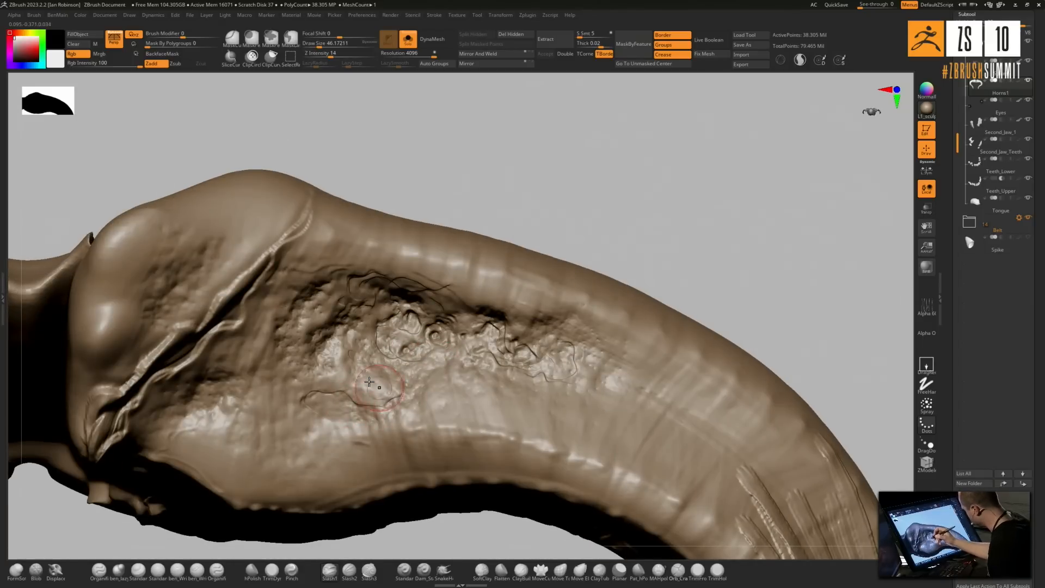
{"action": "left_click_drag", "start_coordinate": [337, 371], "coordinate": [325, 339]}
{"action": "mouse_move", "coordinate": [345, 304]}
{"action": "right_mouse_down"}
{"action": "mouse_move", "coordinate": [419, 370]}
{"action": "mouse_move", "coordinate": [468, 381]}
{"action": "right_mouse_up"}
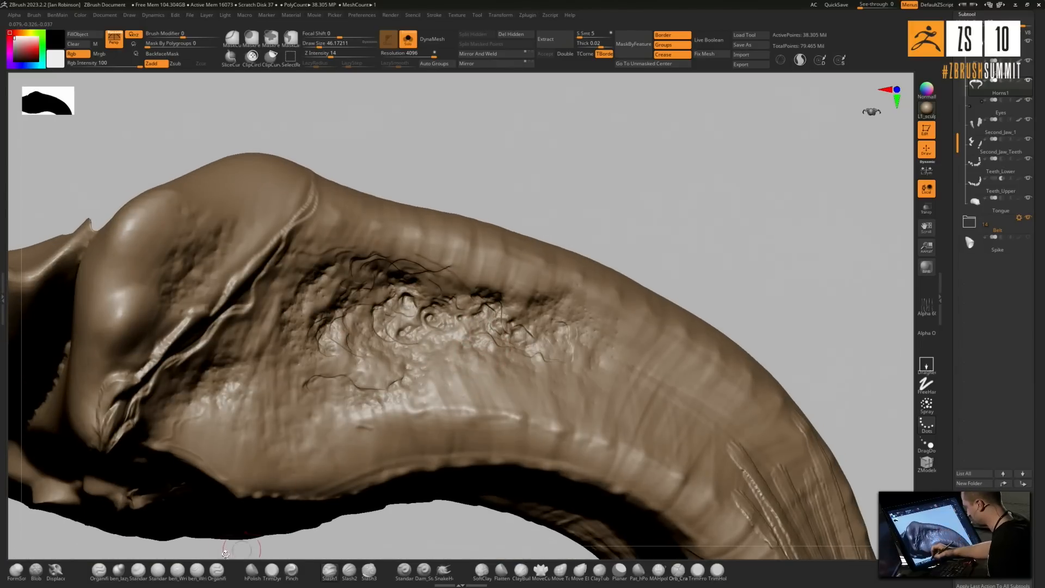
Carve finer relief along the recess's upper rim and smooth the crack end beyond it, reducing the Draw Size to about 14
{"action": "left_click", "coordinate": [216, 570]}
{"action": "right_click_drag", "start_coordinate": [401, 301], "coordinate": [448, 266]}
{"action": "key", "text": "s"}
{"action": "left_click", "coordinate": [423, 265]}
{"action": "left_click_drag", "start_coordinate": [441, 264], "coordinate": [476, 244], "text": "shift"}
{"action": "key", "text": "["}
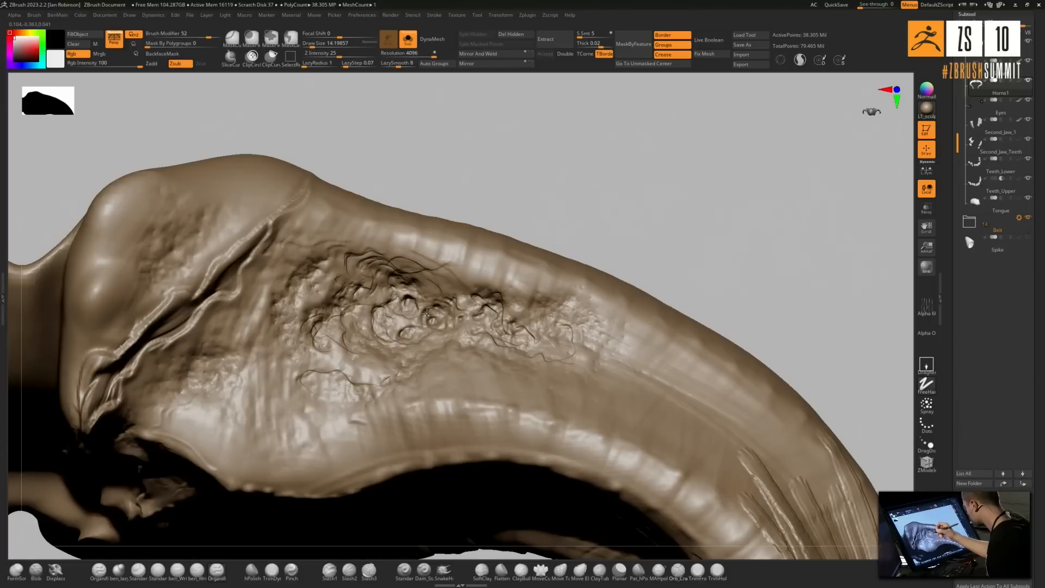
Carve creases along the recess's lower edge with Dam_Standard at Z Intensity 27 and Draw Size about 22
{"action": "mouse_move", "coordinate": [412, 287]}
{"action": "right_mouse_down"}
{"action": "mouse_move", "coordinate": [450, 368]}
{"action": "mouse_move", "coordinate": [497, 366]}
{"action": "mouse_move", "coordinate": [506, 306]}
{"action": "mouse_move", "coordinate": [547, 355]}
{"action": "mouse_move", "coordinate": [551, 341]}
{"action": "right_mouse_up"}
{"action": "left_click", "coordinate": [424, 570]}
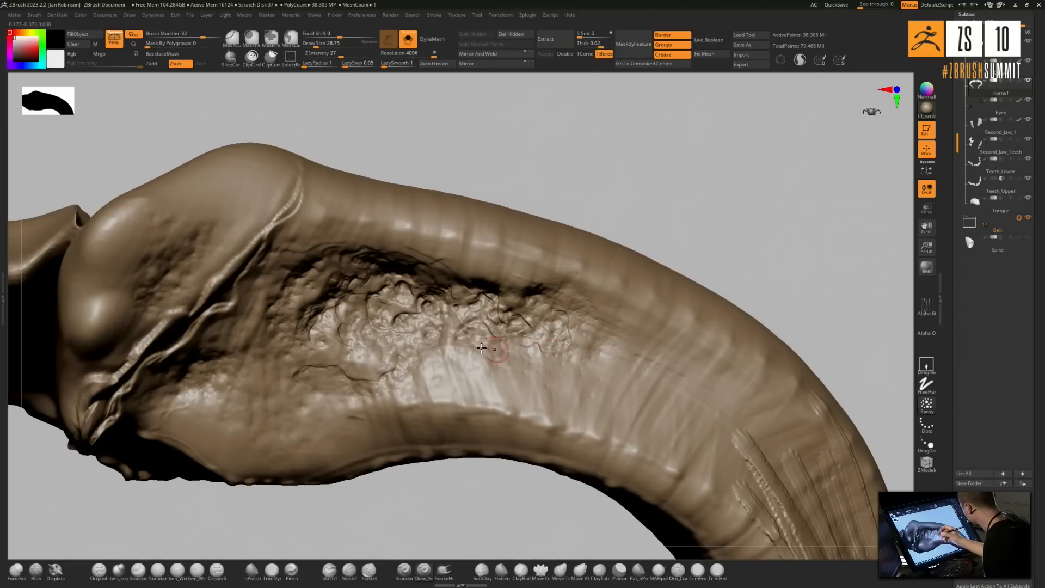
{"action": "key", "text": "bracketleft"}
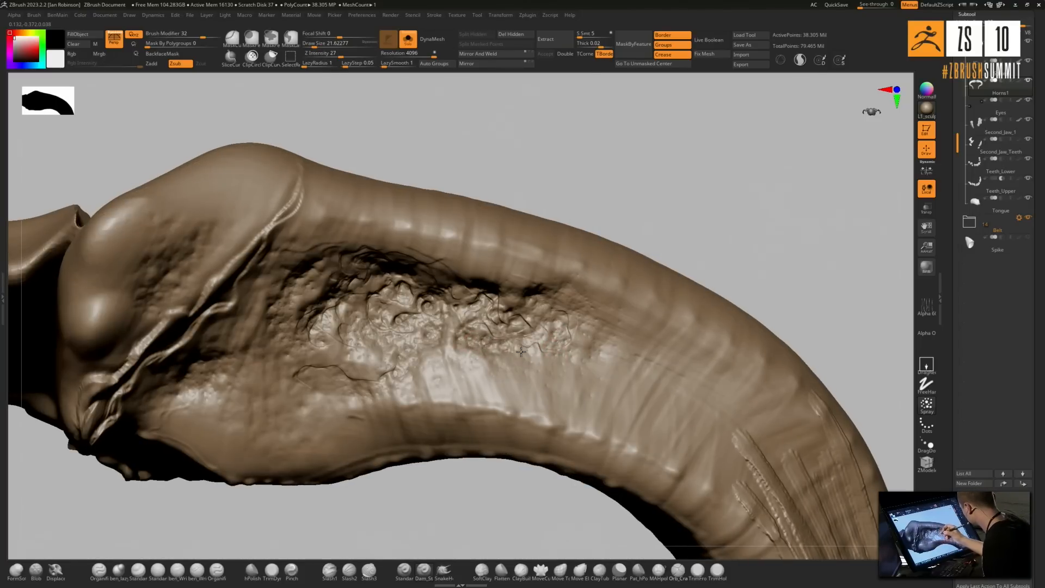
{"action": "right_click_drag", "start_coordinate": [427, 341], "coordinate": [404, 355]}
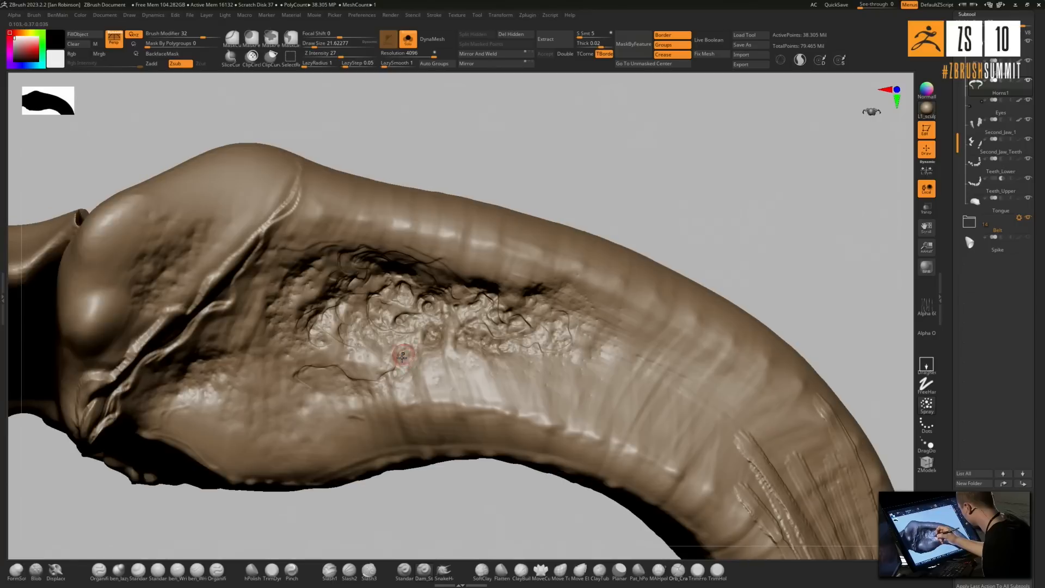
{"action": "right_click_drag", "start_coordinate": [527, 351], "coordinate": [537, 267], "text": "ctrl"}
{"action": "mouse_move", "coordinate": [572, 394]}
{"action": "right_mouse_down"}
{"action": "mouse_move", "coordinate": [544, 229]}
{"action": "mouse_move", "coordinate": [616, 191]}
{"action": "right_mouse_up"}
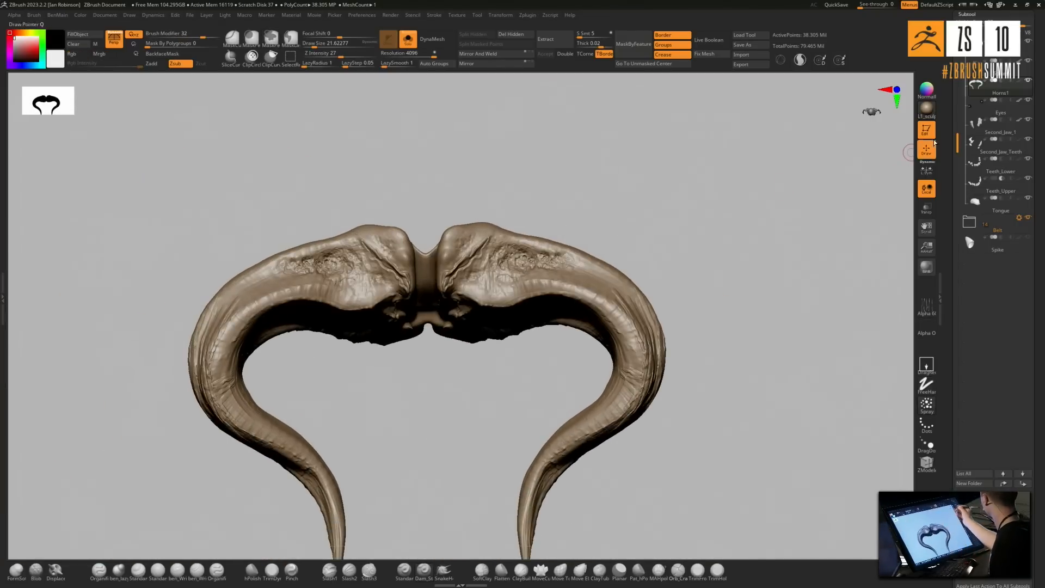
{"action": "left_click", "coordinate": [927, 91]}
{"action": "right_click_drag", "start_coordinate": [863, 137], "coordinate": [856, 158]}
{"action": "left_click", "coordinate": [927, 110]}
{"action": "mouse_move", "coordinate": [747, 164]}
{"action": "right_mouse_down"}
{"action": "mouse_move", "coordinate": [724, 158]}
{"action": "mouse_move", "coordinate": [743, 174]}
{"action": "mouse_move", "coordinate": [737, 234]}
{"action": "right_mouse_up"}
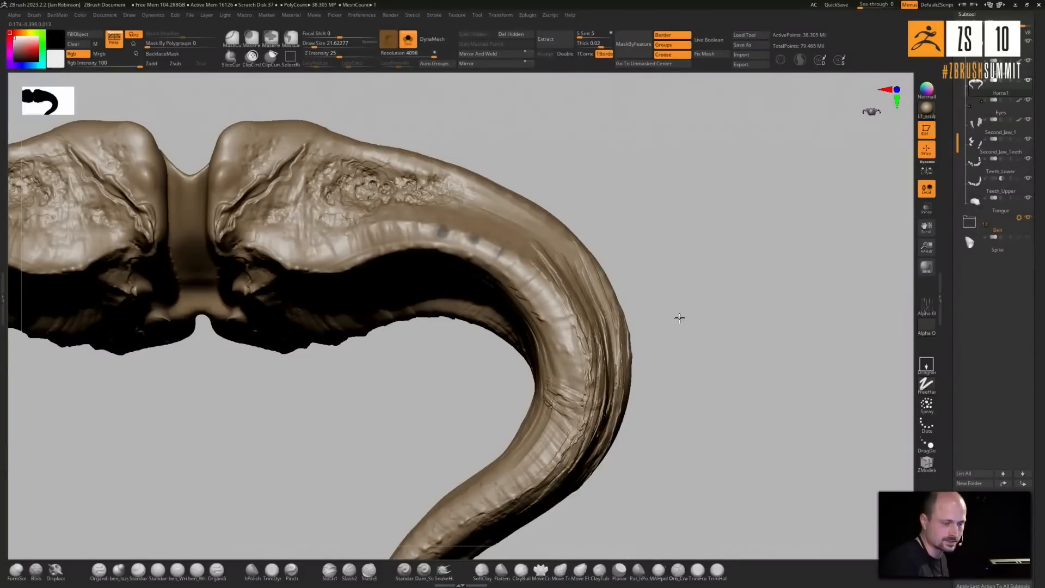
Try a raised, bumpy stroke across the horn's outer bend at Draw Size about 54 and undo it
{"action": "mouse_move", "coordinate": [685, 332]}
{"action": "left_mouse_down", "text": "ctrl"}
{"action": "mouse_move", "coordinate": [728, 332]}
{"action": "mouse_move", "coordinate": [695, 345]}
{"action": "mouse_move", "coordinate": [728, 350]}
{"action": "mouse_move", "coordinate": [551, 310]}
{"action": "mouse_move", "coordinate": [306, 359]}
{"action": "left_mouse_up", "text": "ctrl"}
{"action": "left_click_drag", "start_coordinate": [531, 282], "coordinate": [608, 324]}
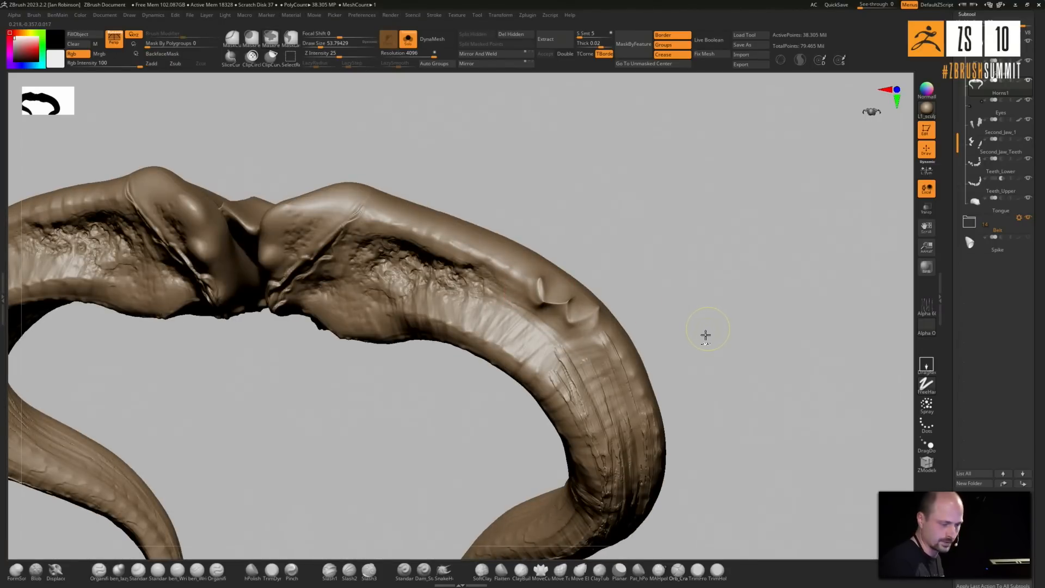
{"action": "key", "text": "ctrl+z"}
Drop the horns one subdivision level and turn on LazyMouse with a LazyStep of 1
{"action": "left_click_drag", "start_coordinate": [695, 316], "coordinate": [647, 250]}
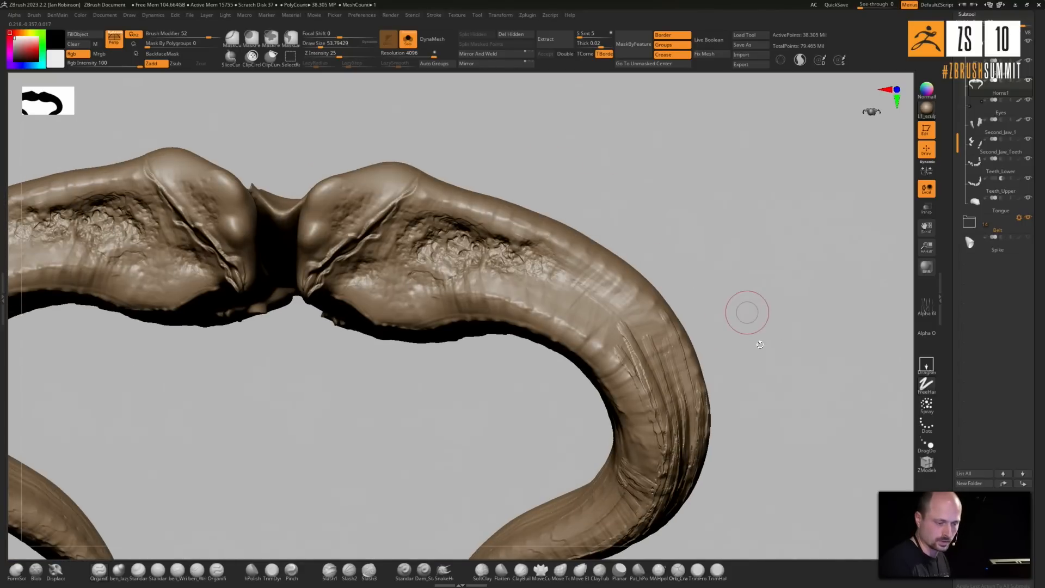
{"action": "left_click_drag", "start_coordinate": [768, 331], "coordinate": [733, 304]}
{"action": "left_click_drag", "start_coordinate": [474, 147], "coordinate": [496, 156], "text": "alt"}
{"action": "key", "text": "shift+d"}
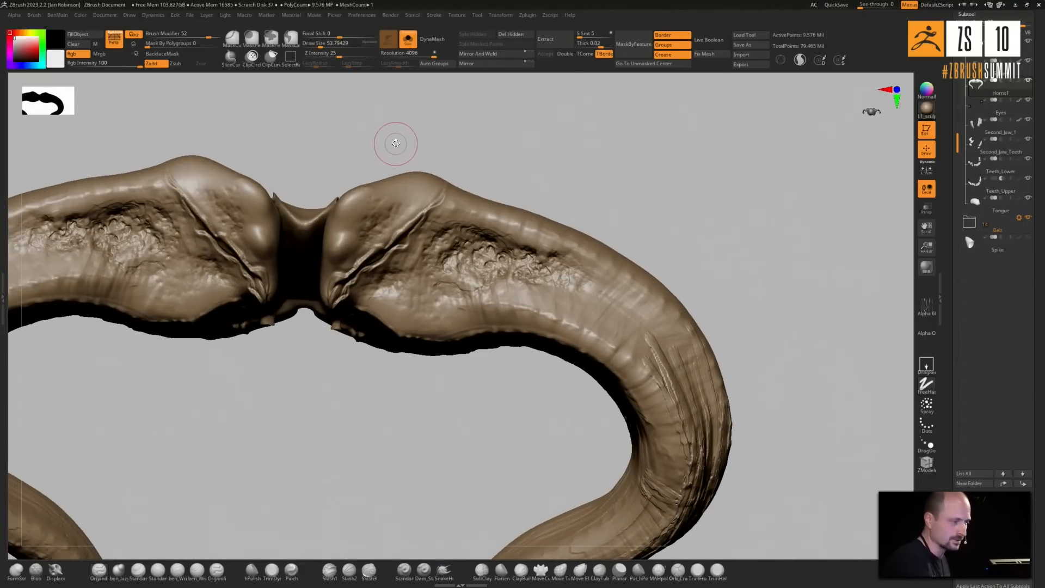
{"action": "key", "text": "l"}
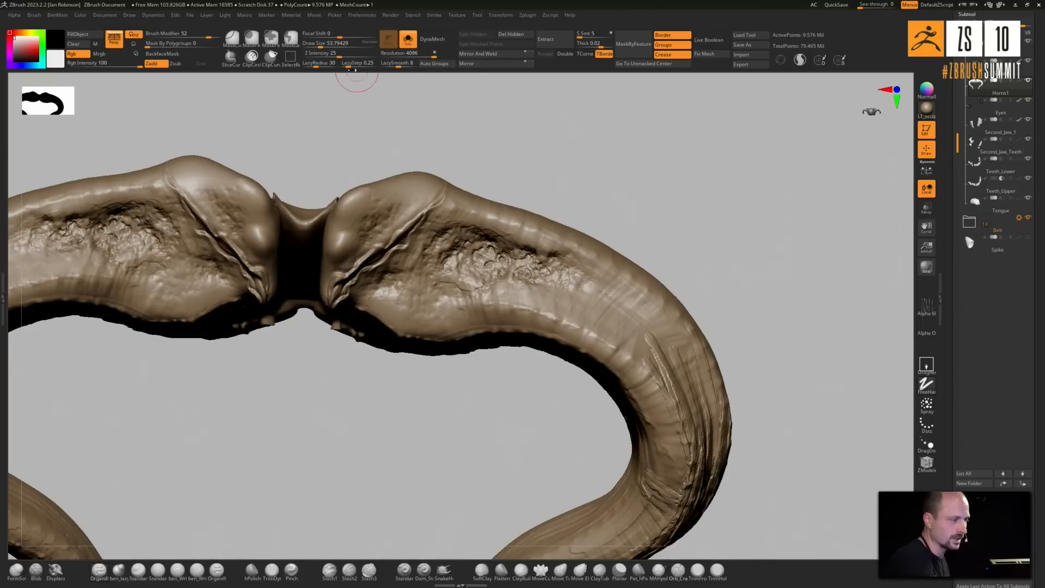
{"action": "type", "text": "1"}
{"action": "key", "text": "Return"}
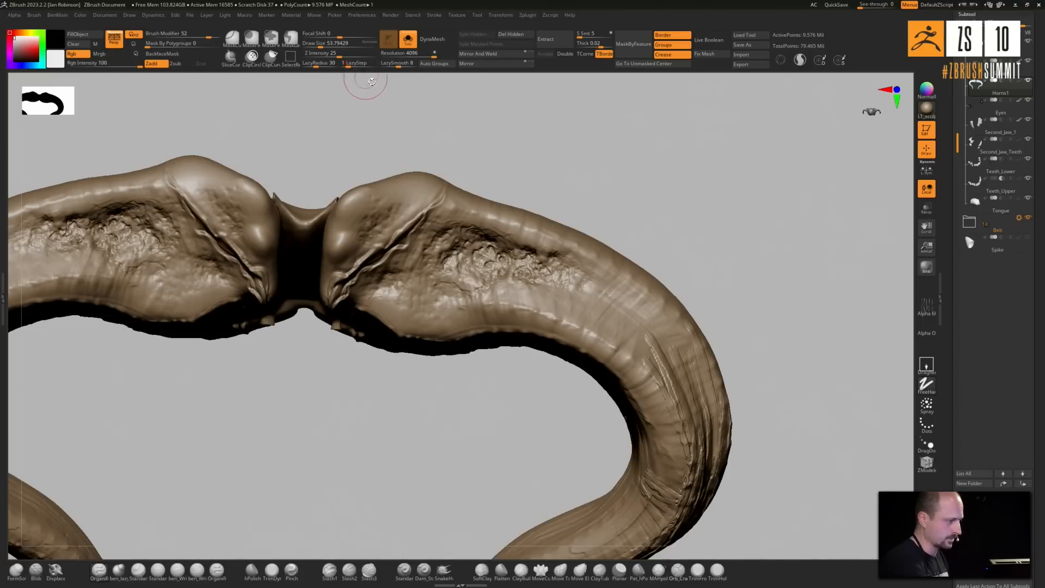
Show the rest of the creature around the horns and make its body the active subtool
{"action": "mouse_move", "coordinate": [623, 235]}
{"action": "right_mouse_down"}
{"action": "mouse_move", "coordinate": [607, 277]}
{"action": "mouse_move", "coordinate": [554, 271]}
{"action": "mouse_move", "coordinate": [519, 237]}
{"action": "right_mouse_up"}
{"action": "mouse_move", "coordinate": [497, 265]}
{"action": "left_mouse_down"}
{"action": "mouse_move", "coordinate": [564, 298]}
{"action": "mouse_move", "coordinate": [602, 336]}
{"action": "mouse_move", "coordinate": [637, 423]}
{"action": "mouse_move", "coordinate": [632, 446]}
{"action": "left_mouse_up"}
{"action": "mouse_move", "coordinate": [582, 424]}
{"action": "right_mouse_down"}
{"action": "mouse_move", "coordinate": [493, 343]}
{"action": "mouse_move", "coordinate": [538, 306]}
{"action": "mouse_move", "coordinate": [554, 366]}
{"action": "mouse_move", "coordinate": [534, 362]}
{"action": "right_mouse_up"}
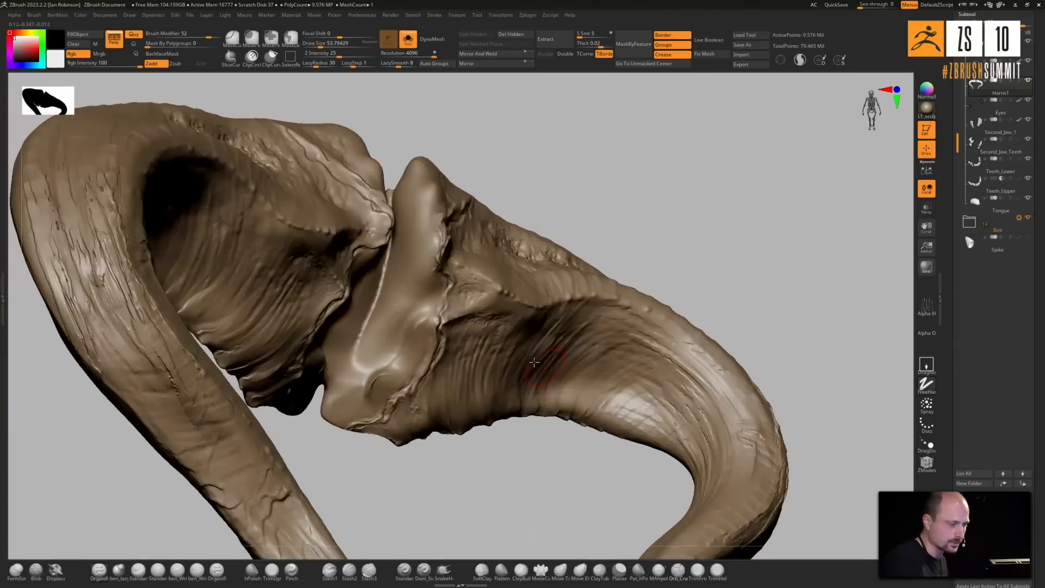
{"action": "key", "text": "alt+s"}
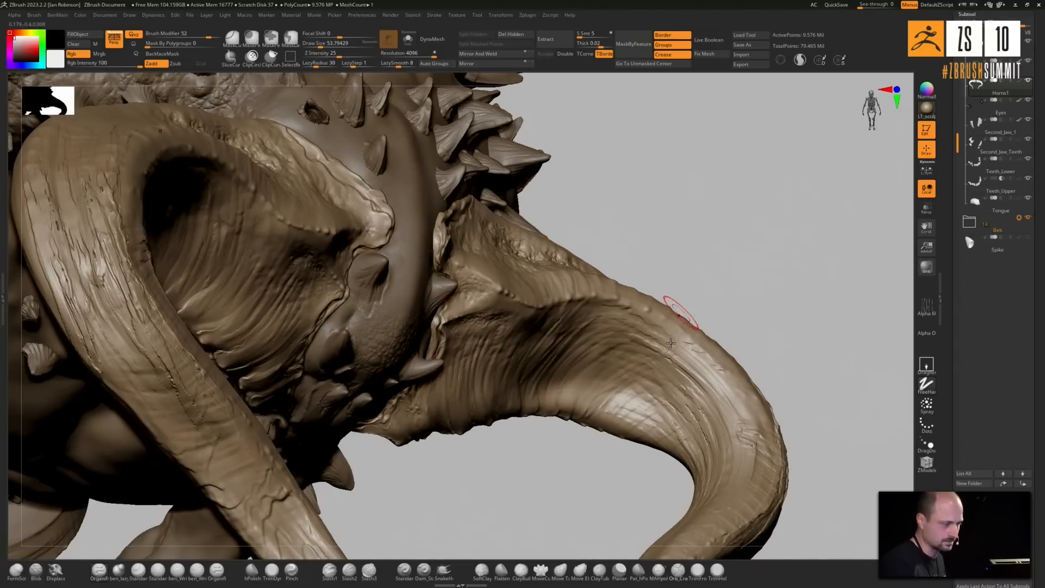
{"action": "right_click_drag", "start_coordinate": [678, 311], "coordinate": [468, 292]}
{"action": "left_click", "coordinate": [375, 238], "text": "alt"}
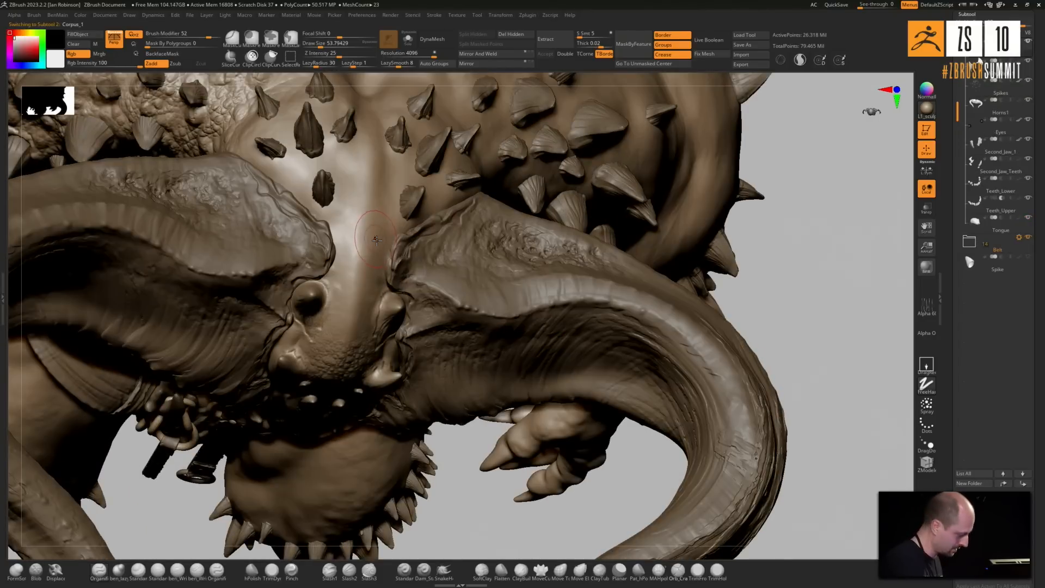
Isolate the body and try a row of evenly spaced bumps across the shoulder at Z Intensity 56 and Draw Size about 54
{"action": "key", "text": "alt+s"}
{"action": "mouse_move", "coordinate": [415, 264]}
{"action": "right_mouse_down"}
{"action": "mouse_move", "coordinate": [411, 221]}
{"action": "mouse_move", "coordinate": [464, 361]}
{"action": "mouse_move", "coordinate": [496, 312]}
{"action": "right_mouse_up"}
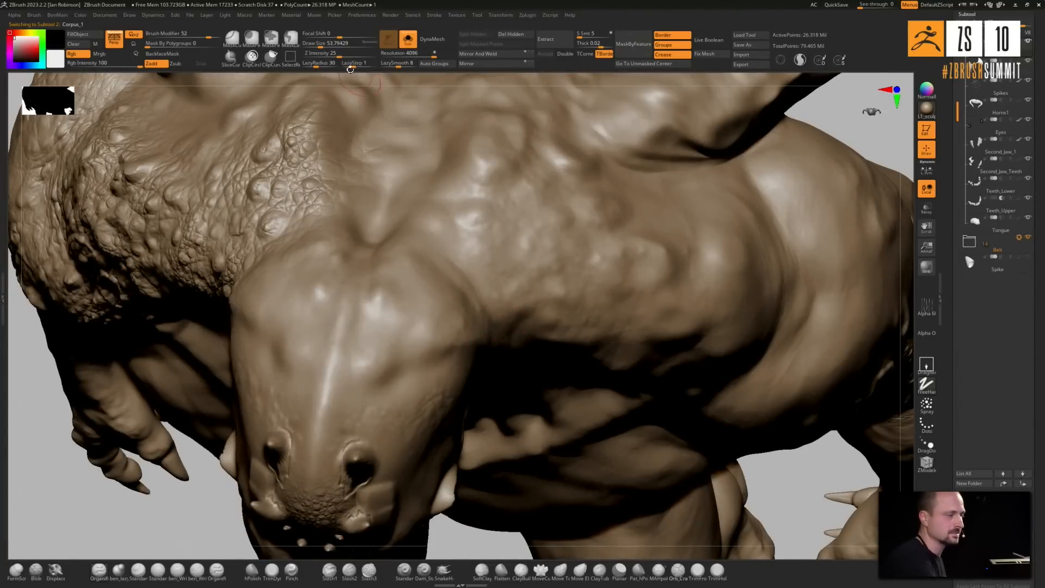
{"action": "left_click_drag", "start_coordinate": [342, 54], "coordinate": [368, 54]}
{"action": "mouse_move", "coordinate": [414, 333]}
{"action": "left_mouse_down"}
{"action": "mouse_move", "coordinate": [490, 294]}
{"action": "mouse_move", "coordinate": [653, 242]}
{"action": "mouse_move", "coordinate": [694, 242]}
{"action": "left_mouse_up"}
{"action": "right_click_drag", "start_coordinate": [702, 370], "coordinate": [576, 398]}
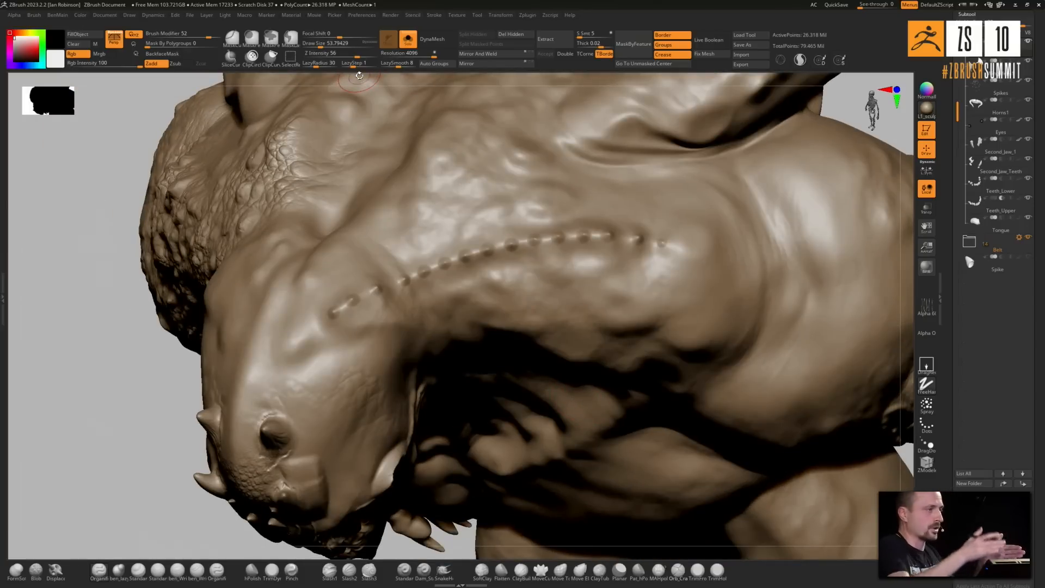
{"action": "mouse_move", "coordinate": [518, 332]}
{"action": "right_mouse_down"}
{"action": "mouse_move", "coordinate": [565, 377]}
{"action": "mouse_move", "coordinate": [527, 403]}
{"action": "right_mouse_up"}
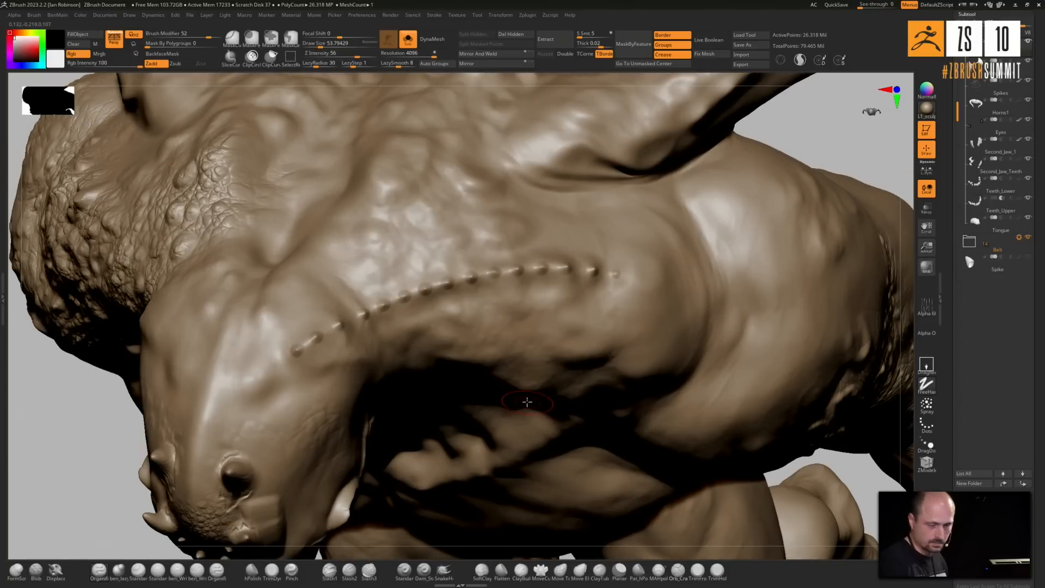
Assign Alpha 38 to the brush and stroke a second row of bumps just below the first
{"action": "left_click", "coordinate": [927, 326]}
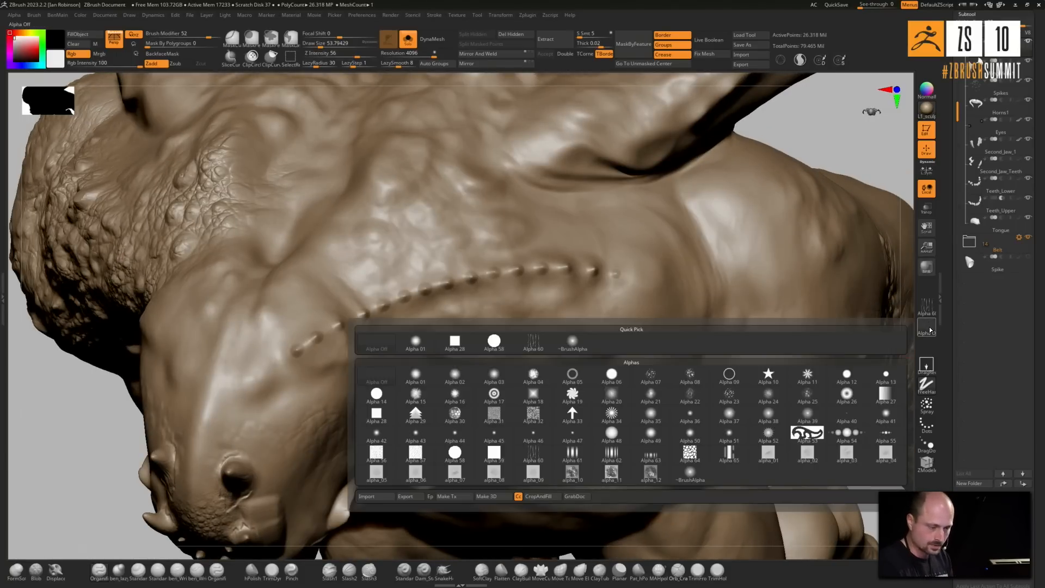
{"action": "left_click", "coordinate": [931, 335]}
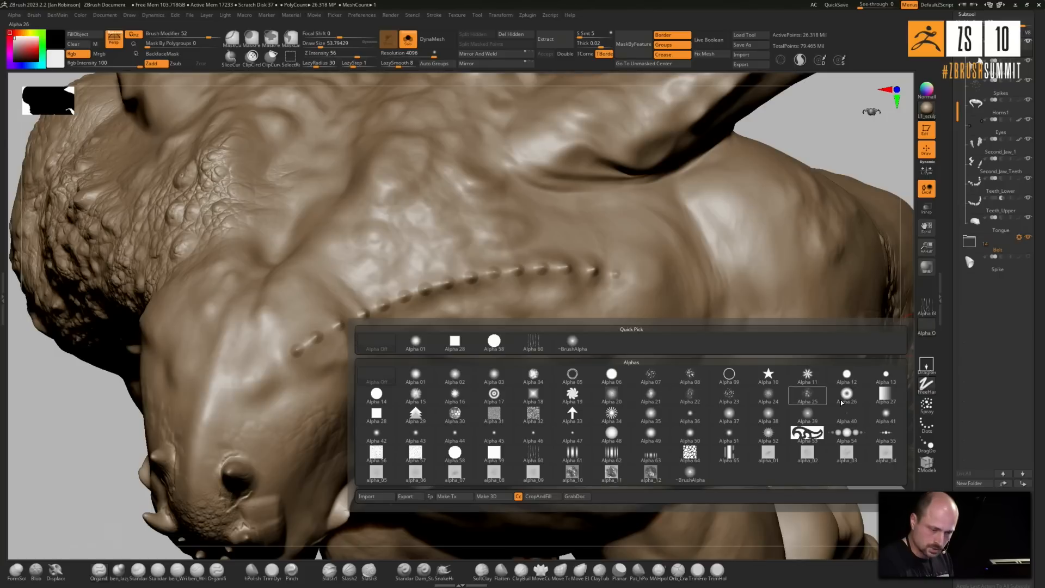
{"action": "mouse_move", "coordinate": [773, 421]}
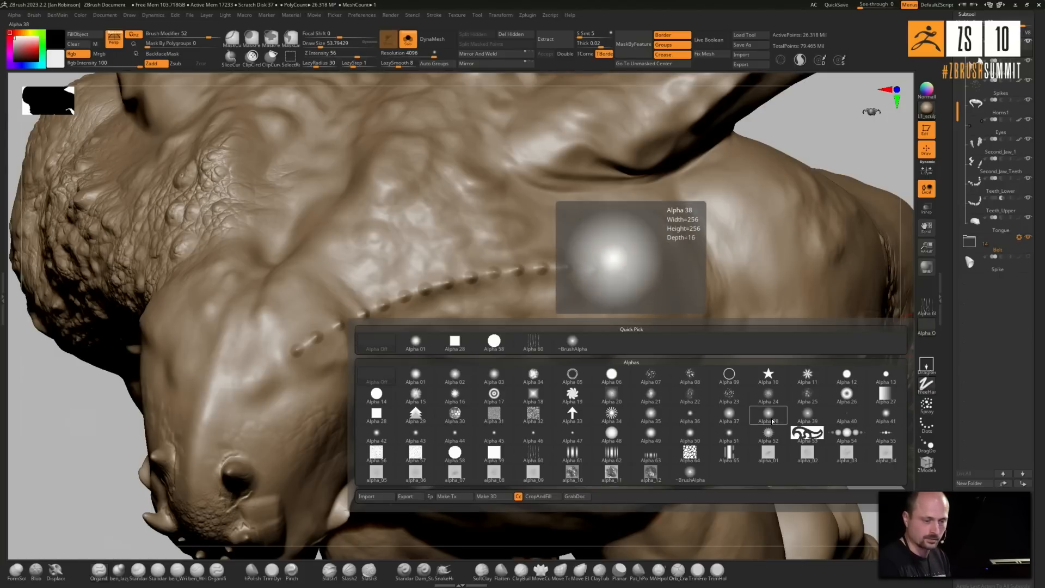
{"action": "left_click", "coordinate": [778, 415]}
{"action": "mouse_move", "coordinate": [344, 366]}
{"action": "left_mouse_down"}
{"action": "mouse_move", "coordinate": [400, 340]}
{"action": "mouse_move", "coordinate": [646, 313]}
{"action": "left_mouse_up"}
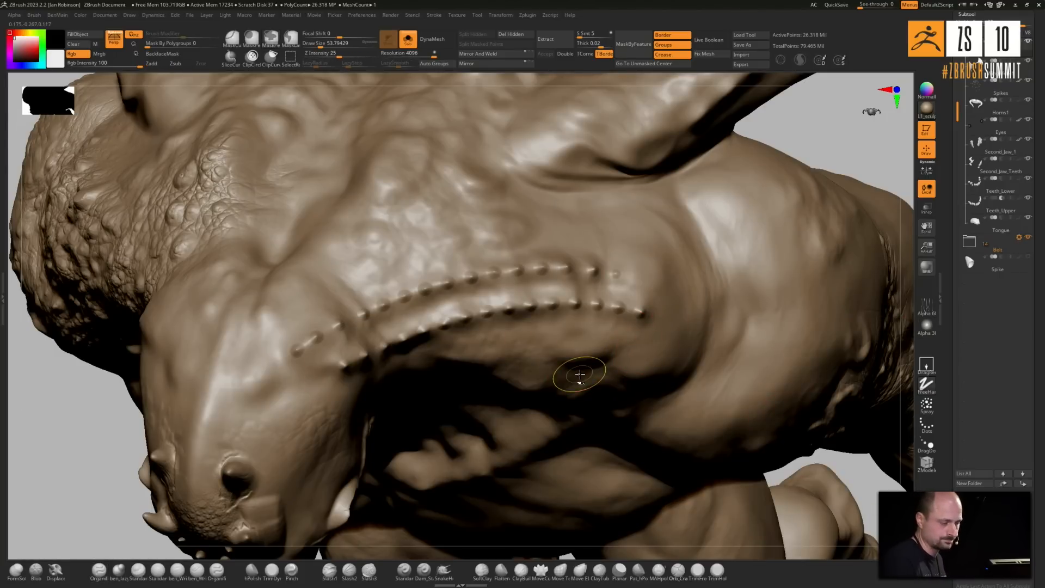
Undo both test rows of bumps on the shoulder
{"action": "key", "text": "ctrl+s"}
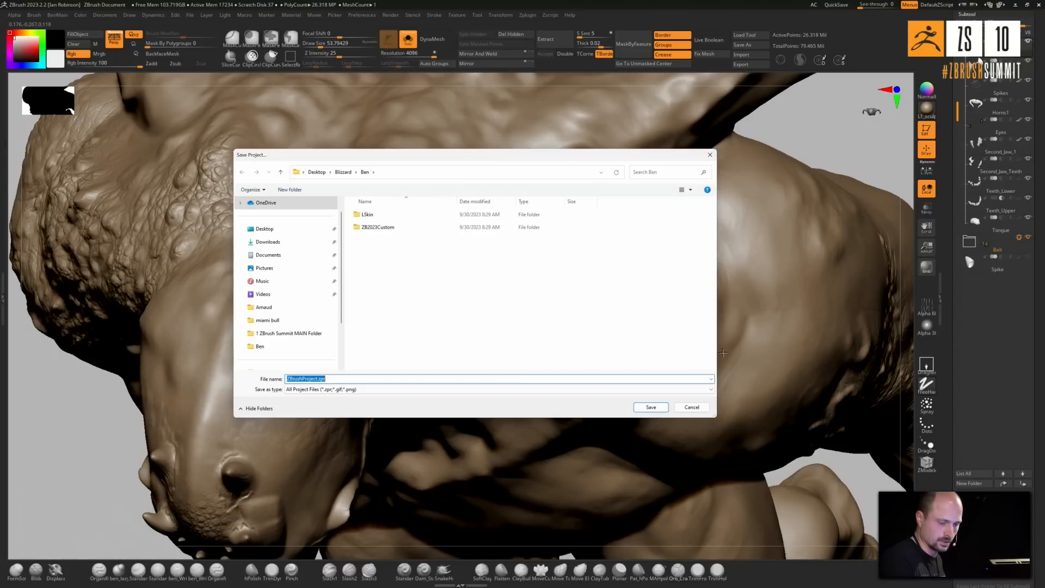
{"action": "key", "text": "Escape"}
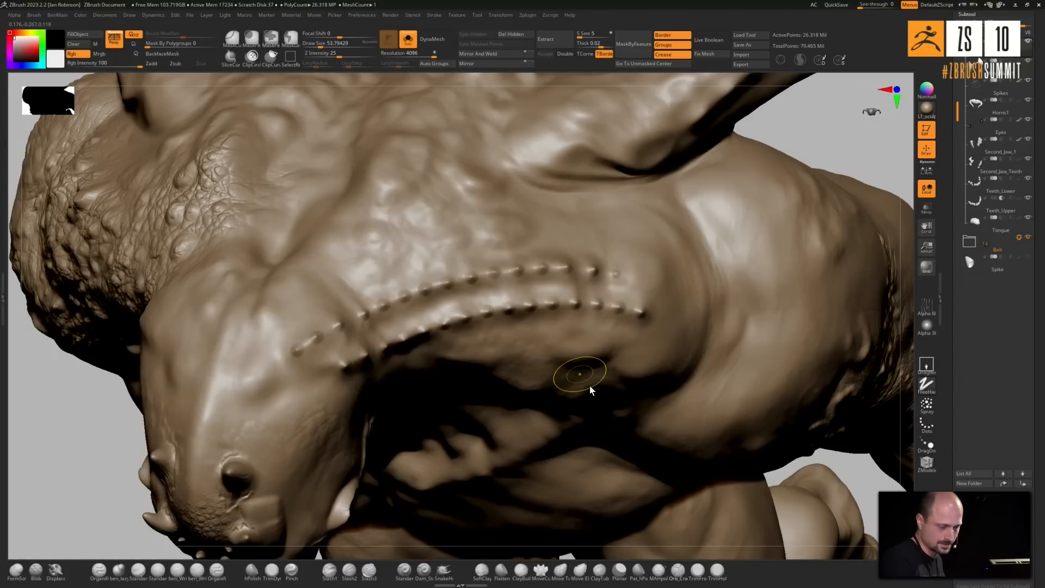
{"action": "key", "text": "ctrl+z"}
{"action": "key", "text": "ctrl+z"}
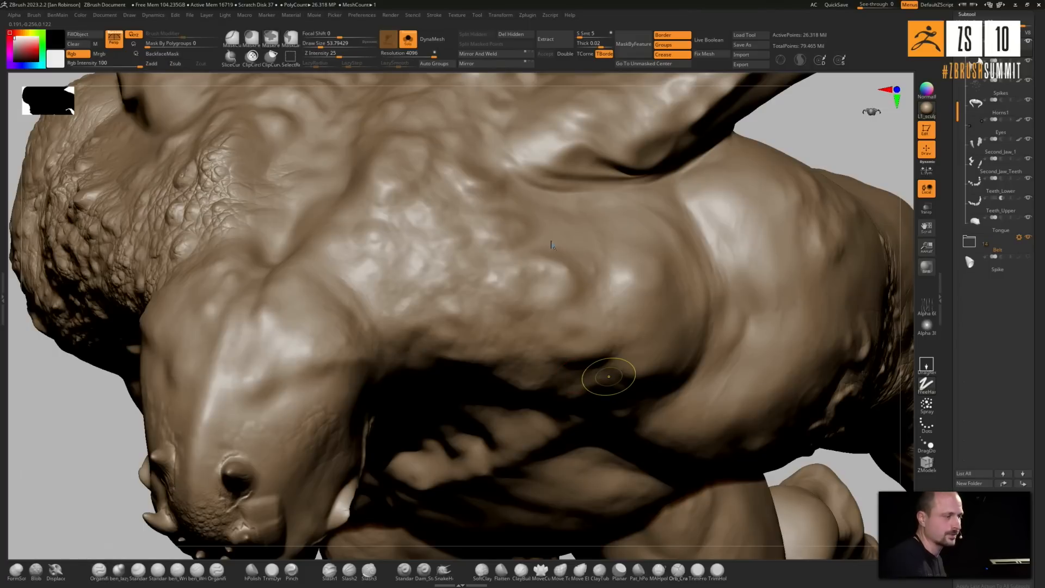
Form two rows of bumps across the shoulder at Z Intensity 43 with Draw Sizes about 68 and 90, and accent them at about 18
{"action": "left_click_drag", "start_coordinate": [339, 54], "coordinate": [350, 54]}
{"action": "key", "text": "s"}
{"action": "mouse_move", "coordinate": [419, 305]}
{"action": "left_mouse_down"}
{"action": "mouse_move", "coordinate": [621, 272]}
{"action": "mouse_move", "coordinate": [689, 294]}
{"action": "left_mouse_up"}
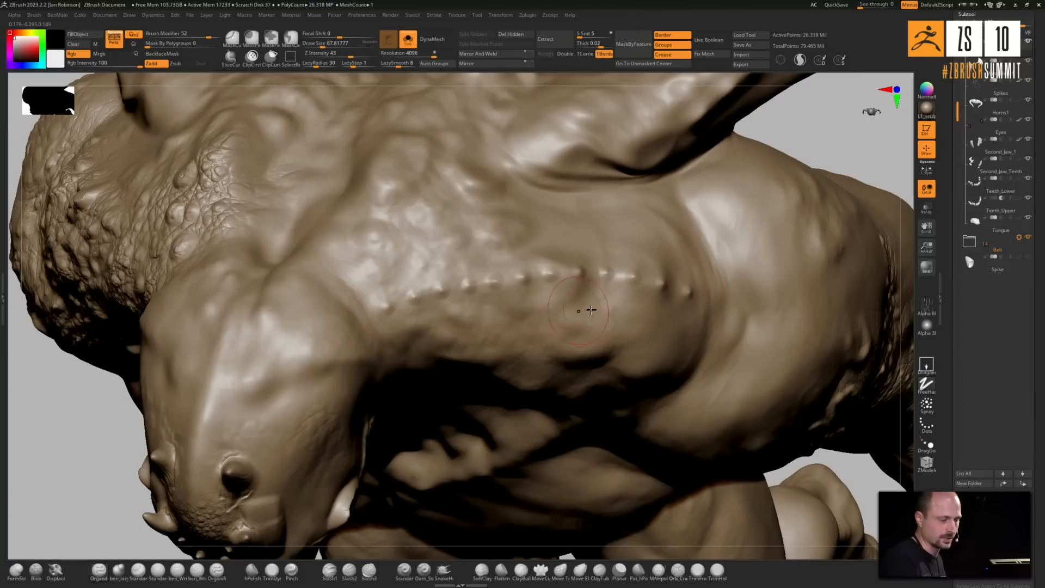
{"action": "mouse_move", "coordinate": [402, 316]}
{"action": "left_mouse_down"}
{"action": "mouse_move", "coordinate": [555, 291]}
{"action": "mouse_move", "coordinate": [693, 302]}
{"action": "left_mouse_up"}
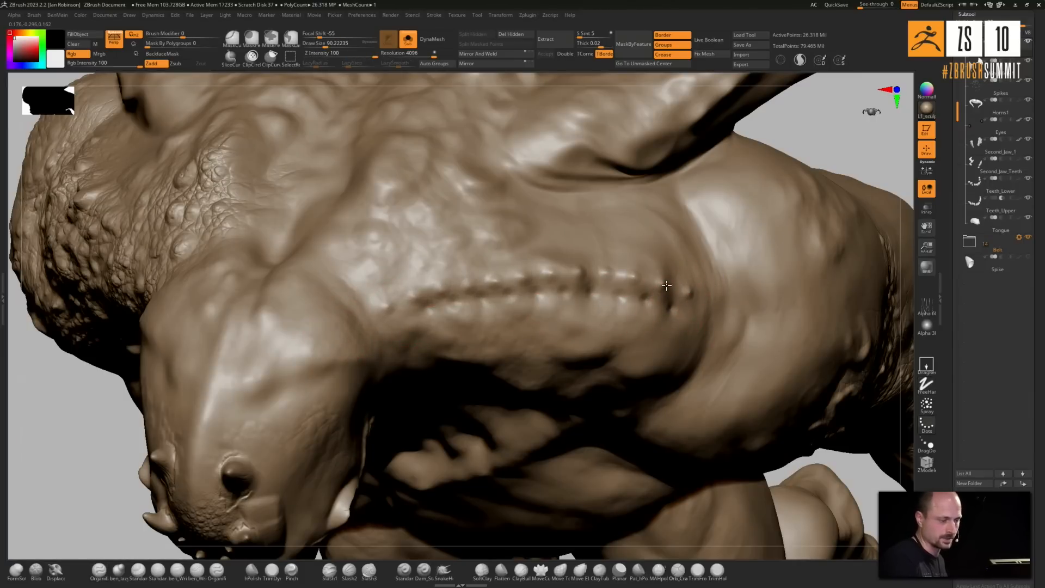
{"action": "right_click_drag", "start_coordinate": [692, 302], "coordinate": [563, 337]}
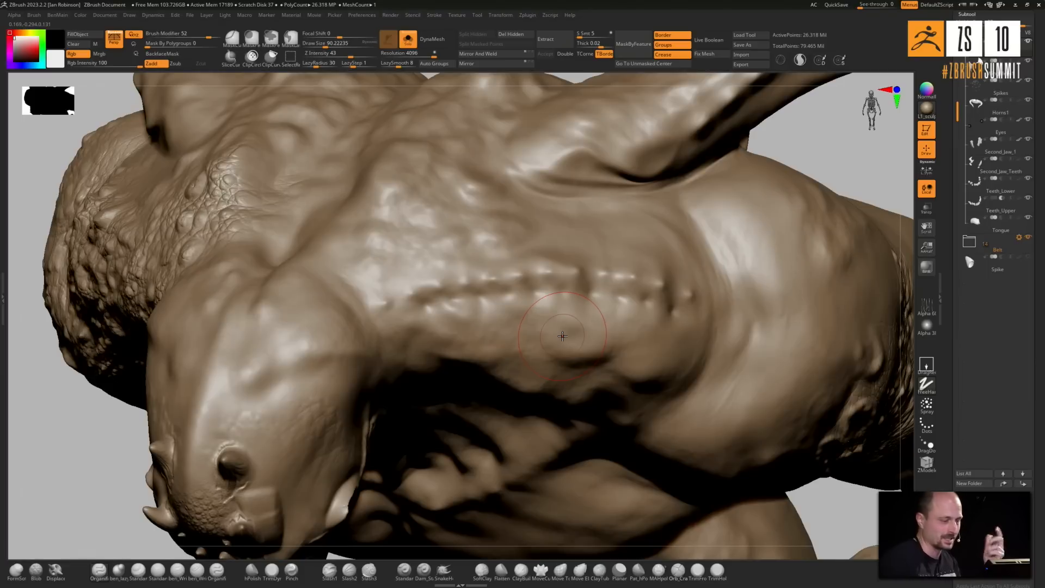
{"action": "left_click", "coordinate": [119, 570]}
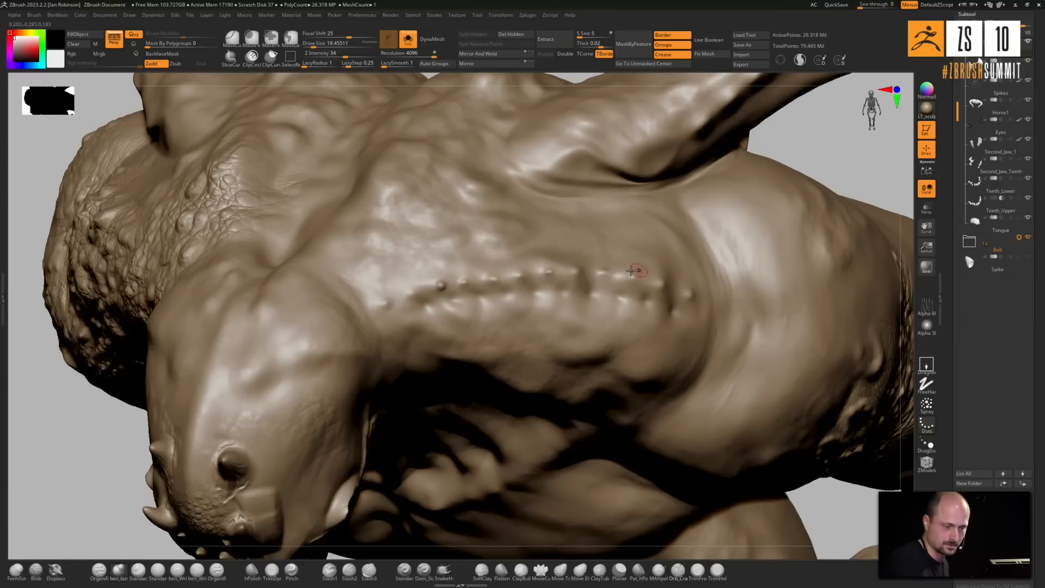
{"action": "right_click_drag", "start_coordinate": [672, 328], "coordinate": [723, 373], "text": "ctrl"}
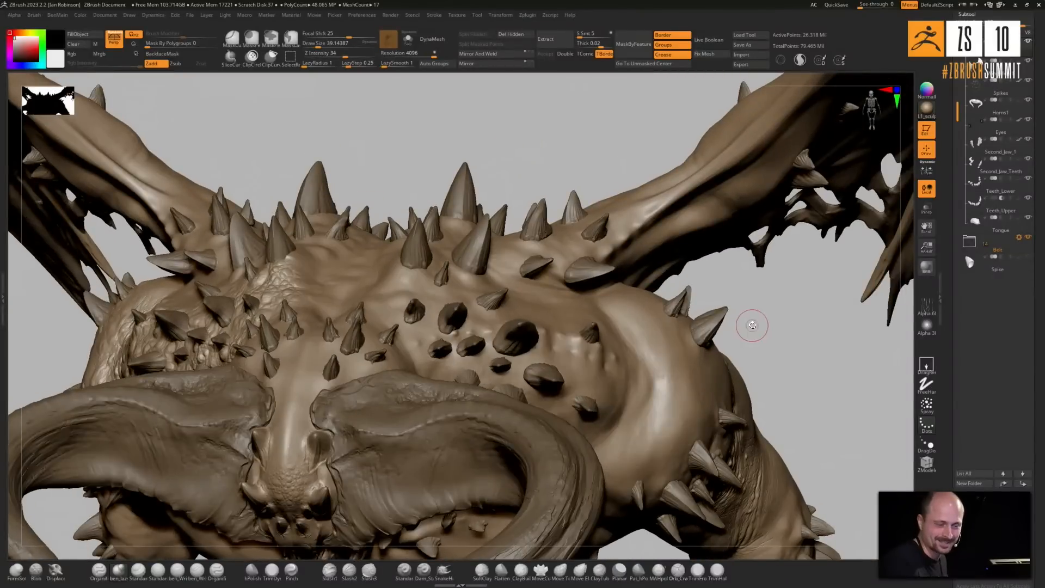
Make the Spikes subtool active, isolate it to check its subdivision levels, and show the rest of the creature again
{"action": "left_click", "coordinate": [712, 329], "text": "alt"}
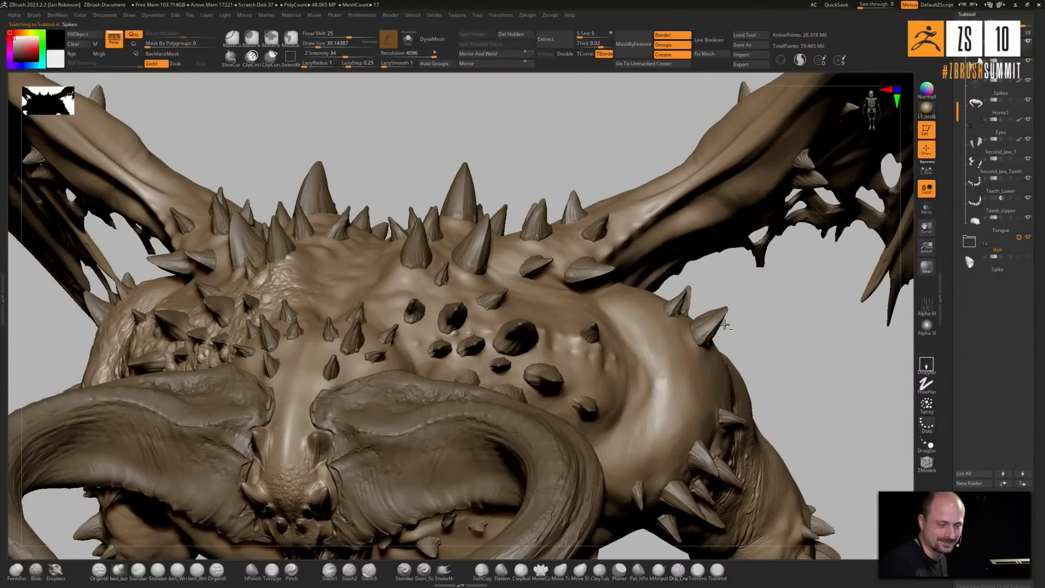
{"action": "left_click_drag", "start_coordinate": [746, 331], "coordinate": [726, 334]}
{"action": "key", "text": "alt+s"}
{"action": "key", "text": "shift+d"}
{"action": "key", "text": "shift+d"}
{"action": "key", "text": "d"}
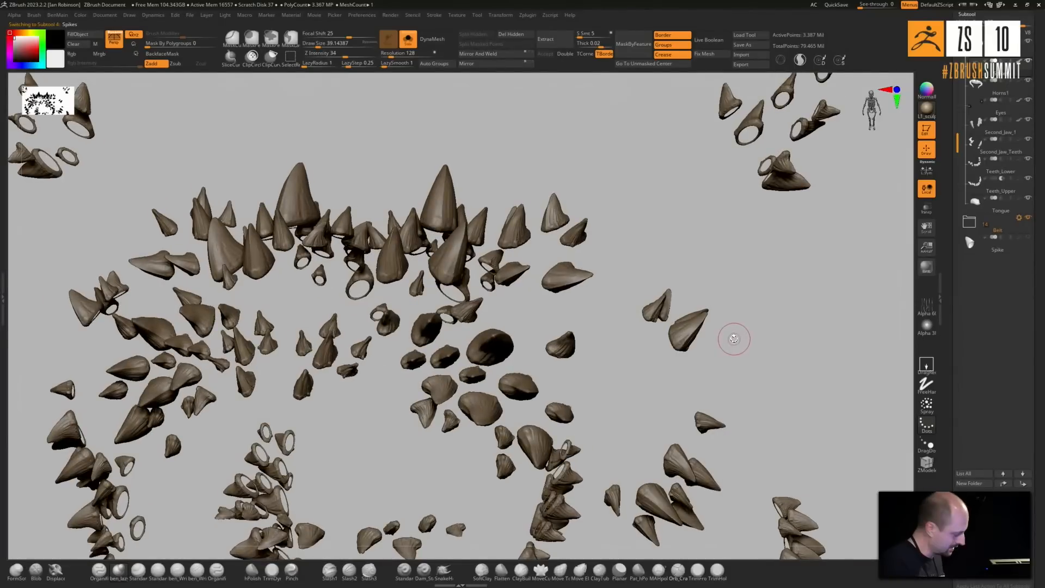
{"action": "key", "text": "alt+s"}
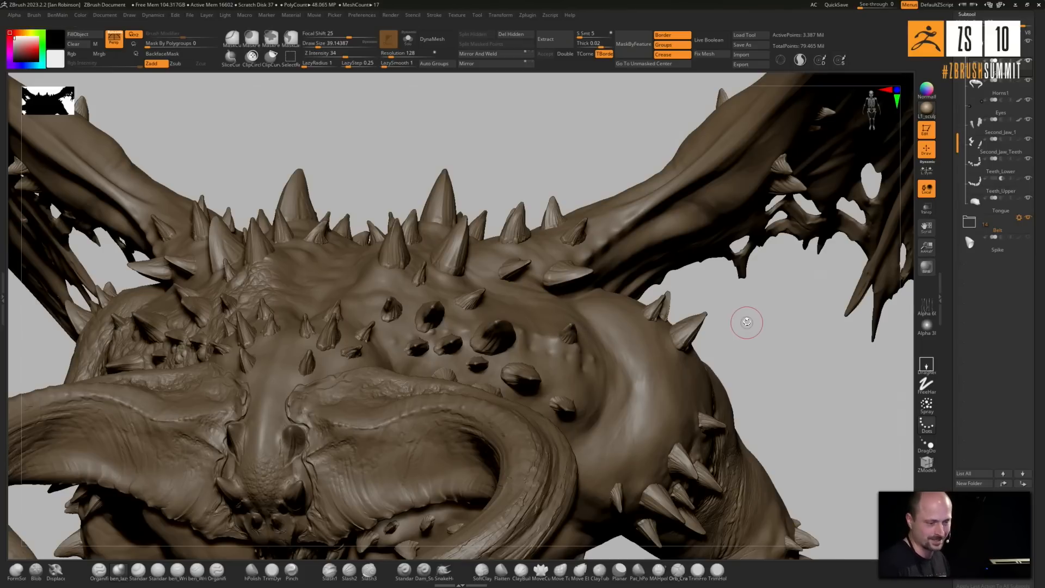
Switch to the detailed Corpus_2 tool and examine the finished creature's torso, horns and wings from the front and side
{"action": "left_click_drag", "start_coordinate": [762, 335], "coordinate": [649, 397]}
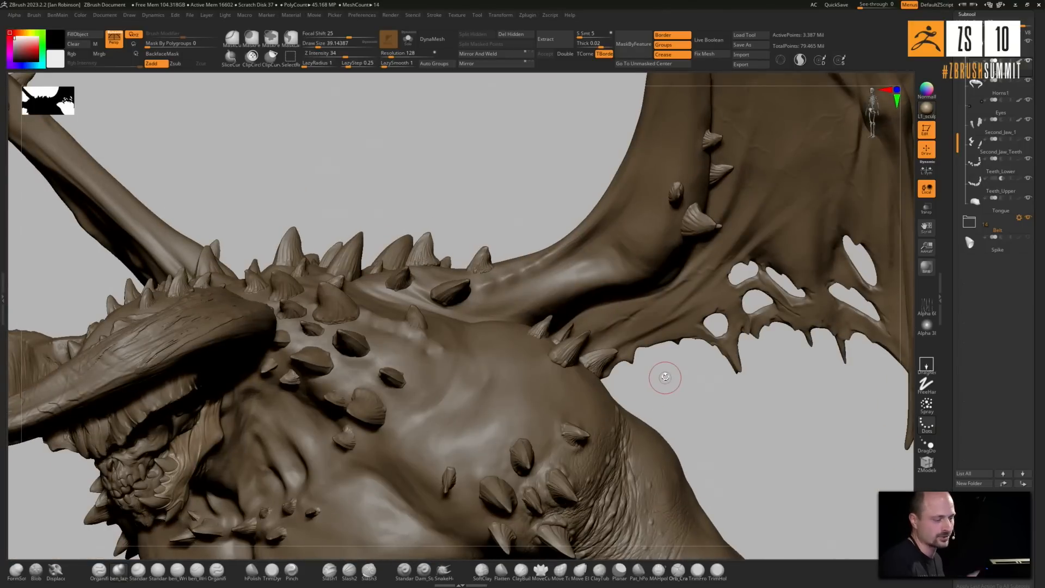
{"action": "left_click_drag", "start_coordinate": [664, 377], "coordinate": [700, 362]}
{"action": "left_click_drag", "start_coordinate": [947, 140], "coordinate": [931, 288]}
{"action": "left_click_drag", "start_coordinate": [697, 366], "coordinate": [720, 337], "text": "alt"}
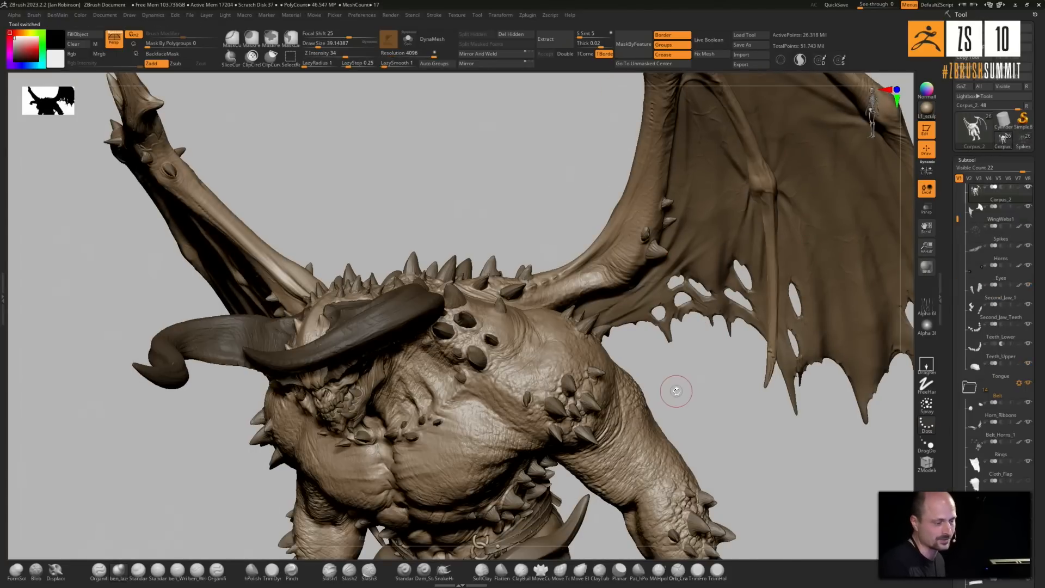
{"action": "left_click_drag", "start_coordinate": [684, 399], "coordinate": [707, 394]}
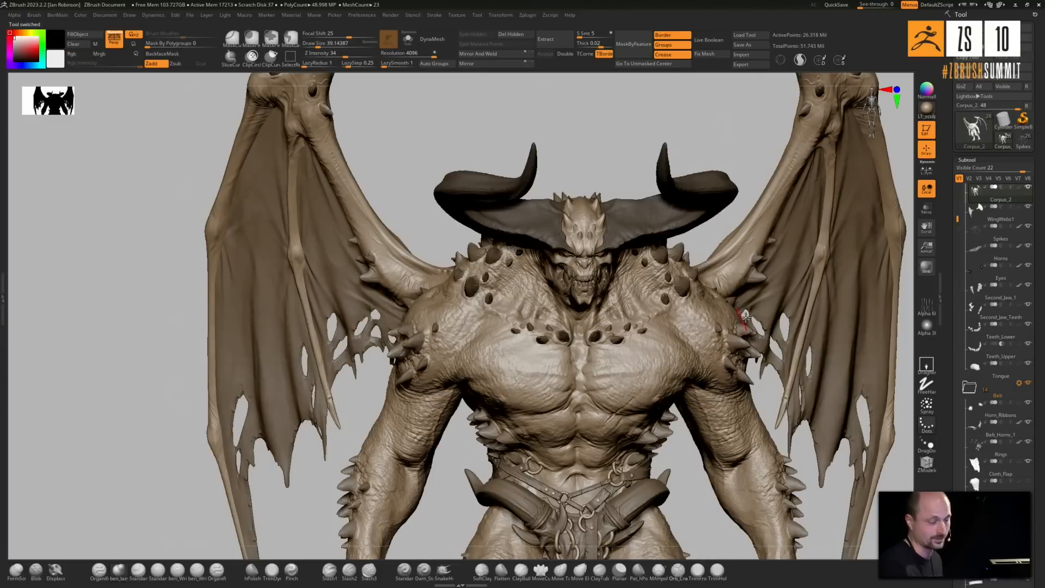
{"action": "right_click_drag", "start_coordinate": [746, 324], "coordinate": [615, 376]}
{"action": "right_click_drag", "start_coordinate": [775, 332], "coordinate": [526, 450], "text": "alt"}
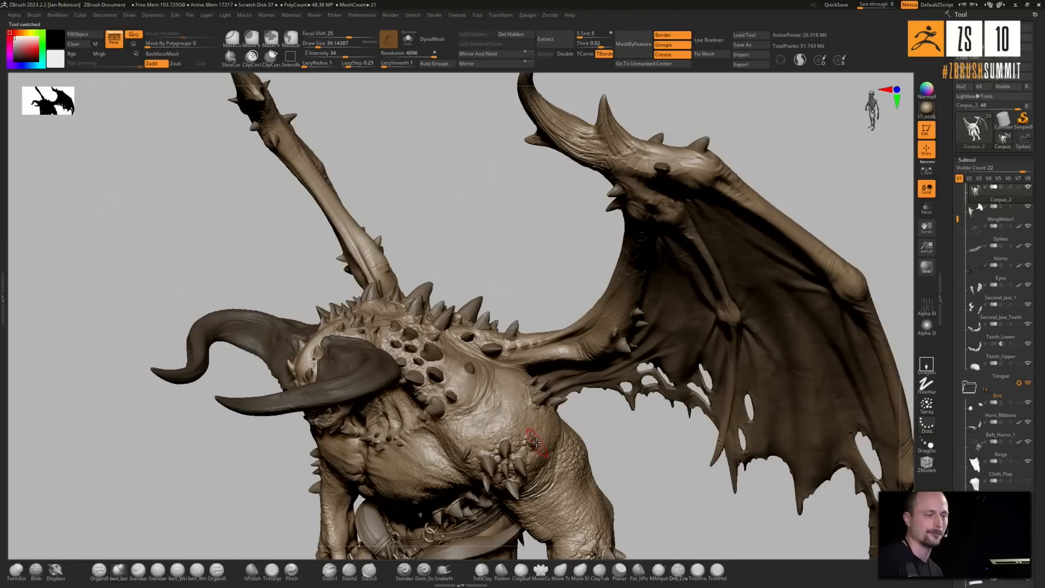
{"action": "right_click_drag", "start_coordinate": [651, 434], "coordinate": [632, 438]}
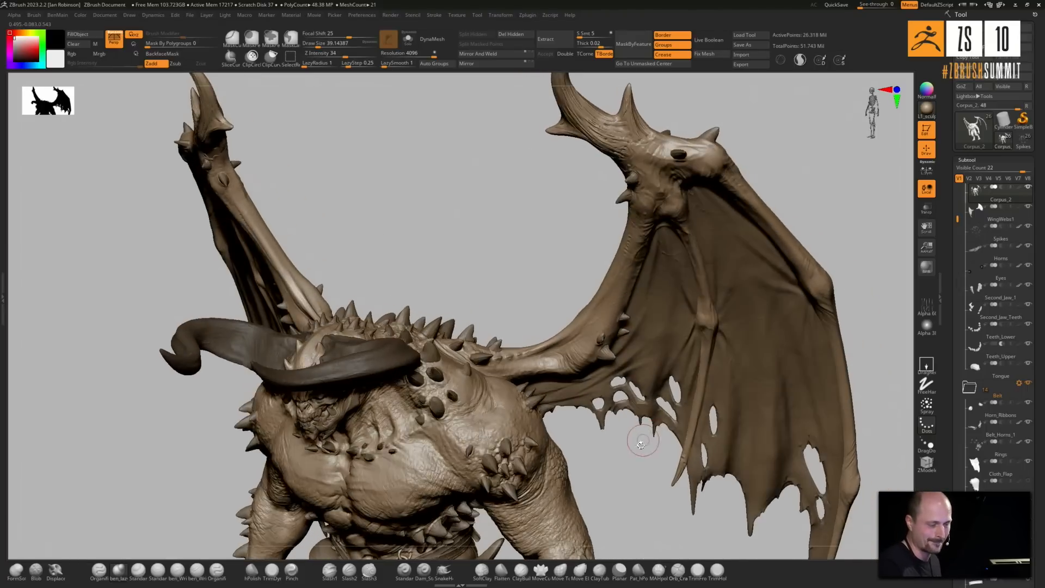